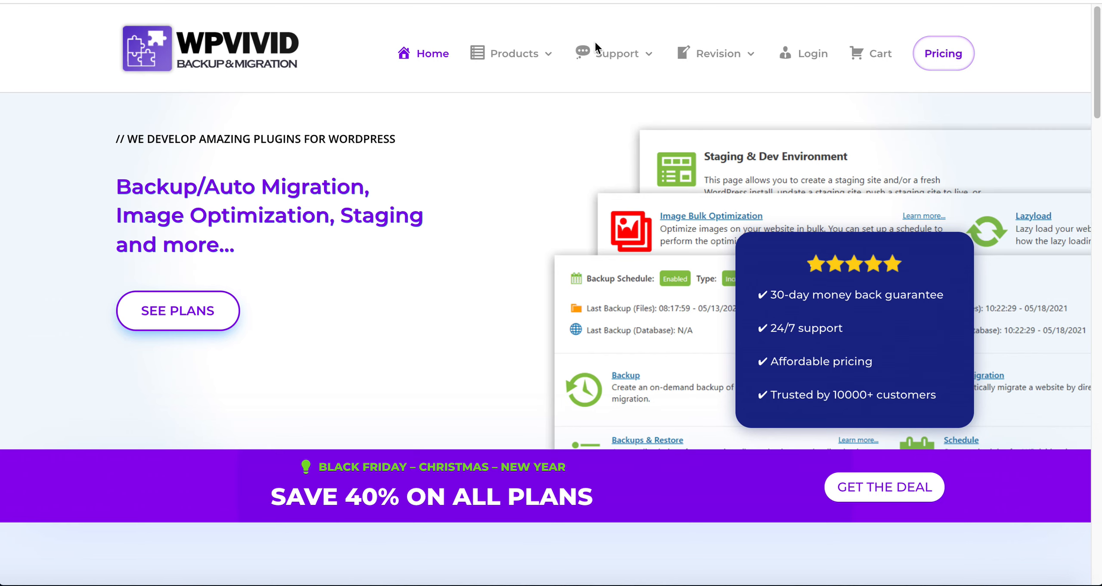
Open the Backup & Migration Pro product page and go to its pricing plans
{"action": "mouse_move", "coordinate": [510, 88]}
{"action": "left_click", "coordinate": [547, 162]}
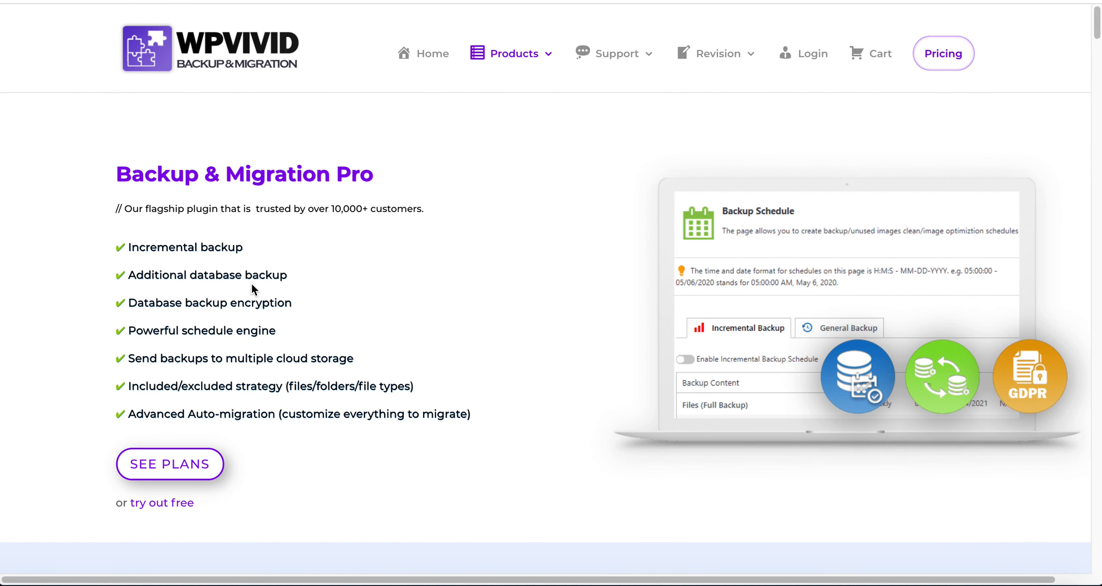
{"action": "left_click", "coordinate": [186, 473]}
{"action": "left_click", "coordinate": [182, 473]}
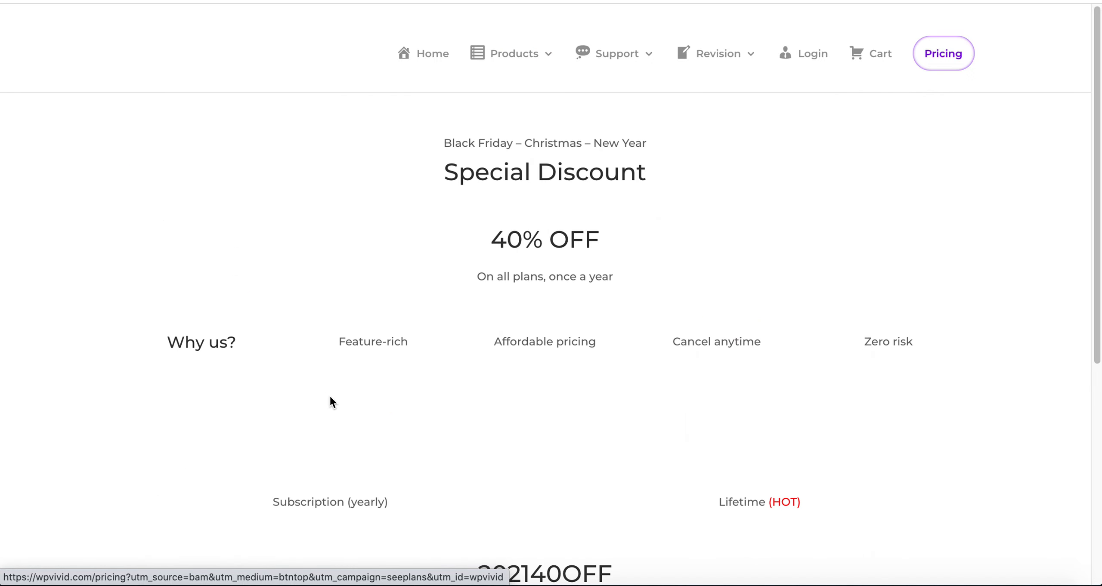
Show the Lifetime pricing and highlight the Blogger plan's domain allowance and price
{"action": "scroll", "coordinate": [330, 397], "scroll_direction": "down", "scroll_amount": 12}
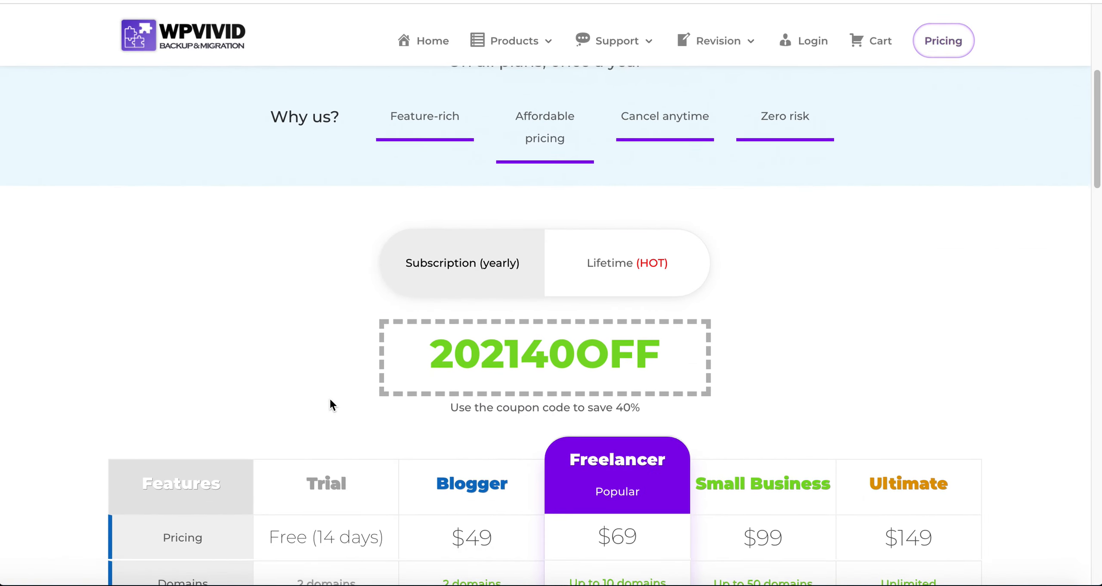
{"action": "scroll", "coordinate": [329, 398], "scroll_direction": "up", "scroll_amount": 5}
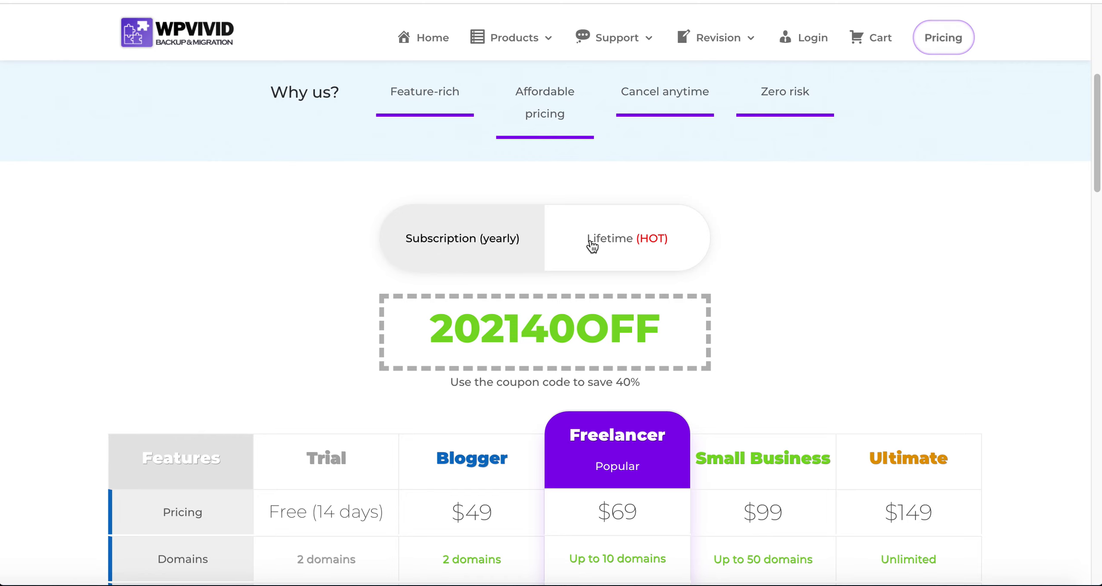
{"action": "left_click", "coordinate": [609, 246]}
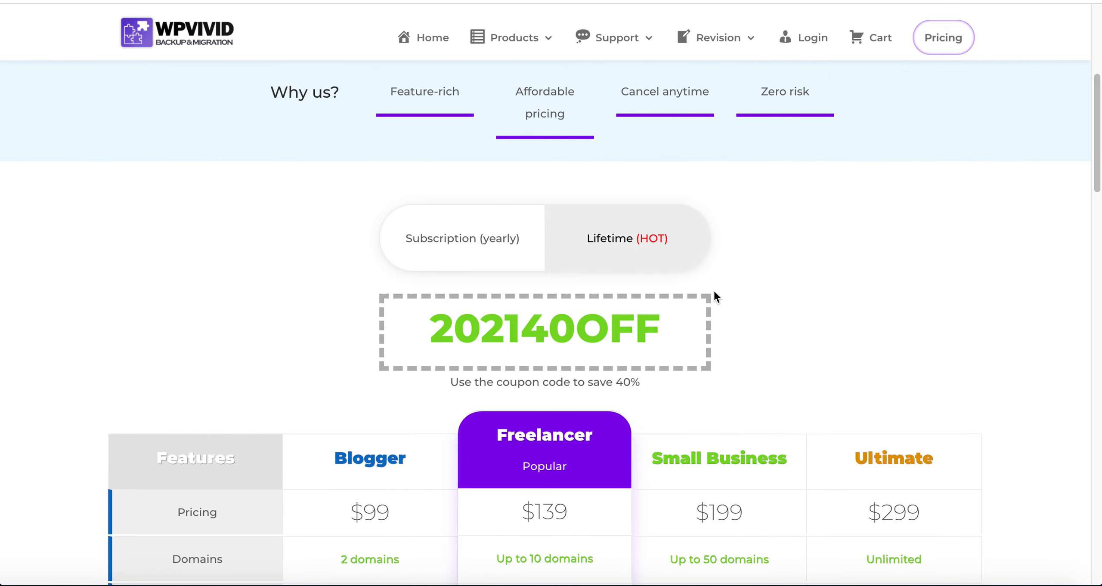
{"action": "scroll", "coordinate": [714, 402], "scroll_direction": "down", "scroll_amount": 5}
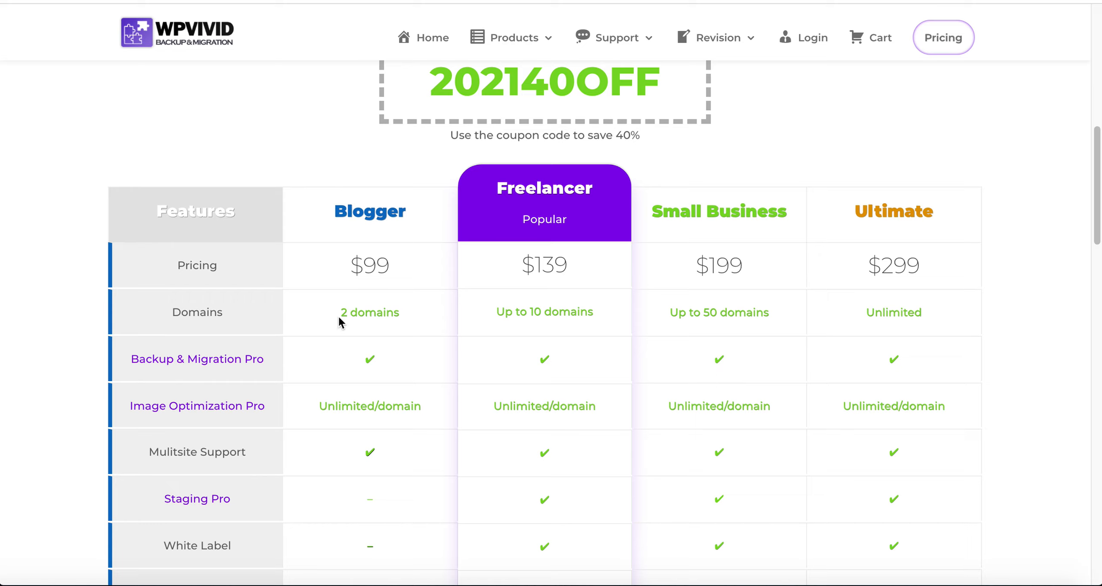
{"action": "left_click_drag", "start_coordinate": [340, 315], "coordinate": [399, 317]}
{"action": "left_click_drag", "start_coordinate": [340, 271], "coordinate": [399, 269]}
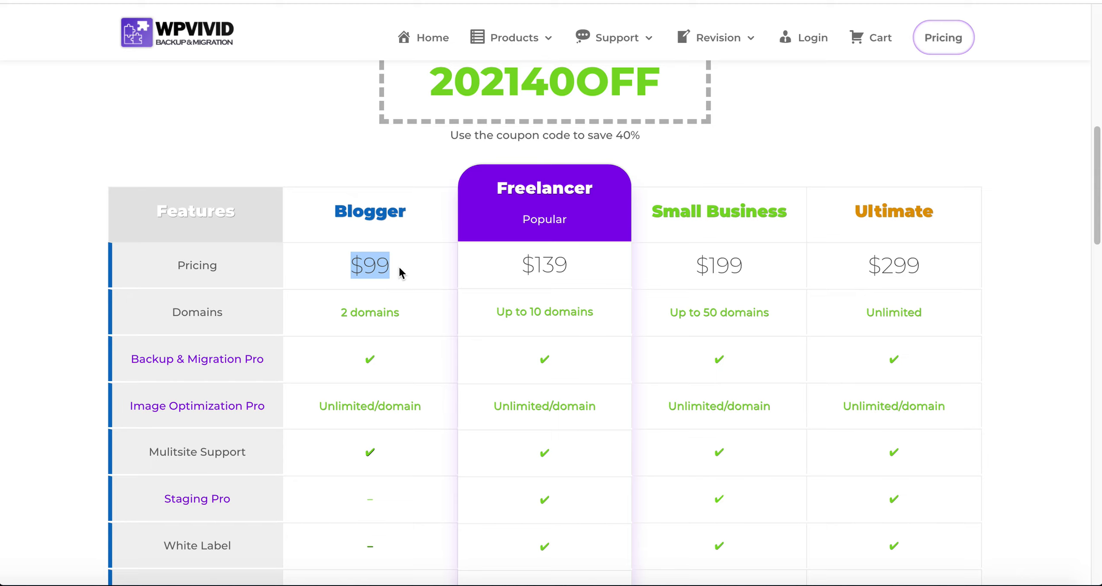
Highlight the Ultimate plan's lifetime price in the pricing table, then clear the highlight
{"action": "scroll", "coordinate": [562, 352], "scroll_direction": "up", "scroll_amount": 3}
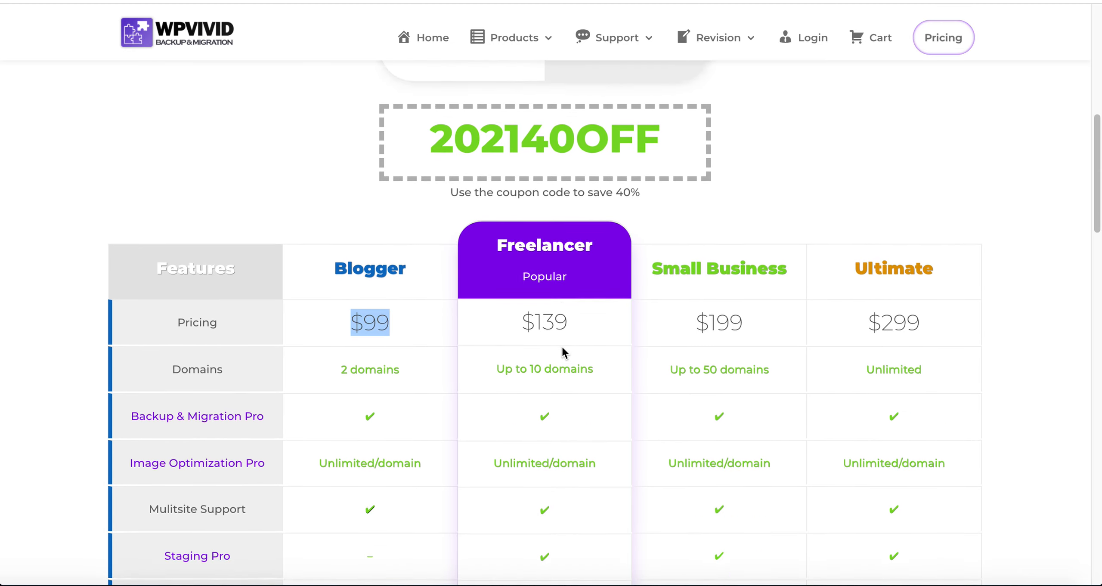
{"action": "scroll", "coordinate": [562, 348], "scroll_direction": "up", "scroll_amount": 1}
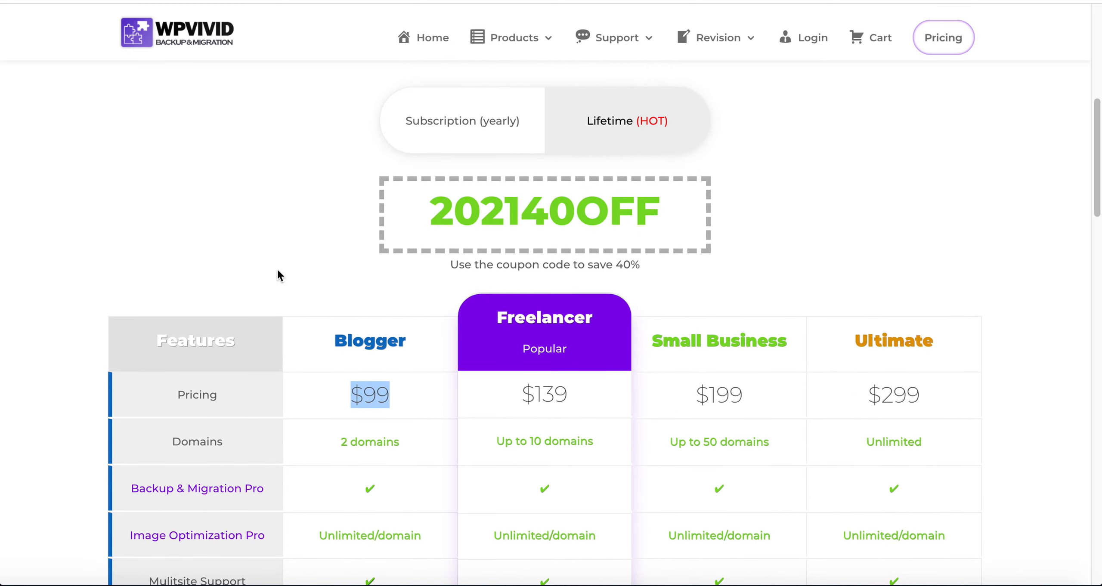
{"action": "left_click", "coordinate": [869, 398]}
{"action": "left_click_drag", "start_coordinate": [869, 398], "coordinate": [932, 401]}
{"action": "left_click", "coordinate": [923, 402]}
Compare the lifetime plans' domain limits and features, including Staging Pro, White Label, Roles & Capabilities and support
{"action": "scroll", "coordinate": [923, 401], "scroll_direction": "down", "scroll_amount": 1}
{"action": "scroll", "coordinate": [923, 406], "scroll_direction": "down", "scroll_amount": 3}
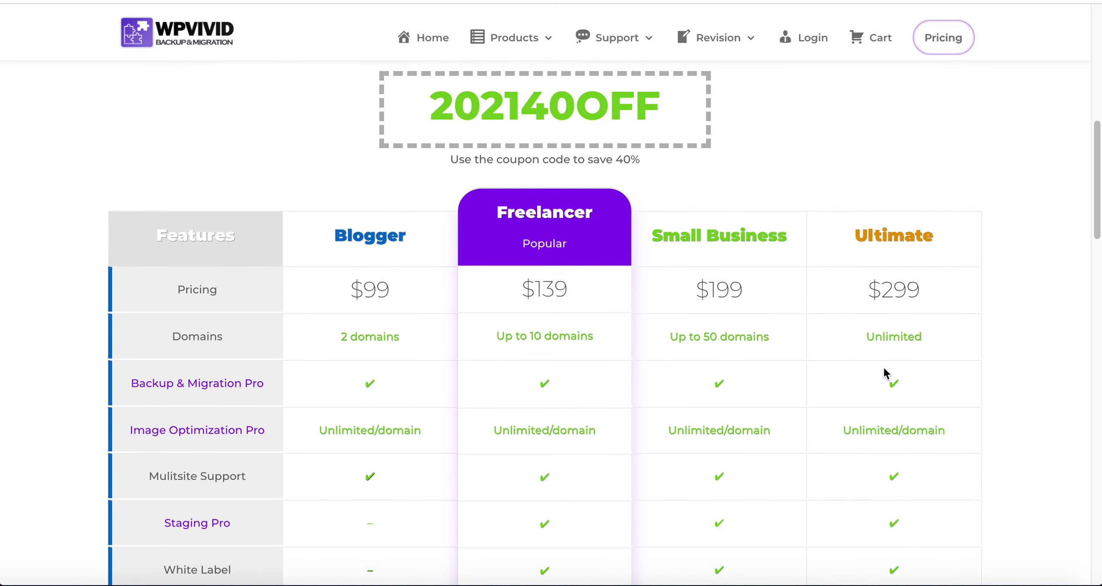
{"action": "scroll", "coordinate": [886, 353], "scroll_direction": "down", "scroll_amount": 1}
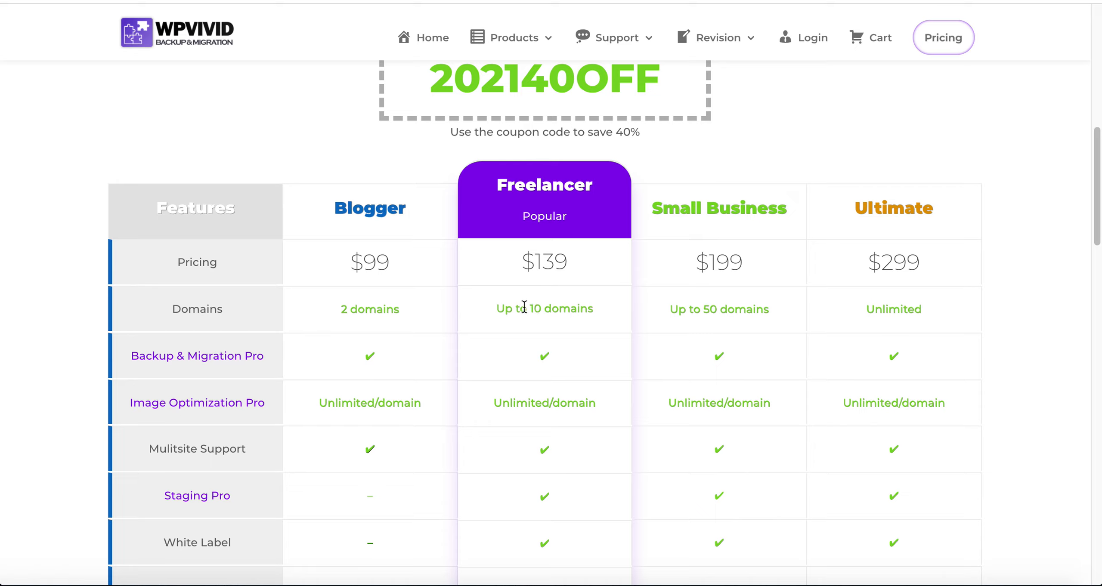
{"action": "scroll", "coordinate": [1084, 344], "scroll_direction": "down", "scroll_amount": 1}
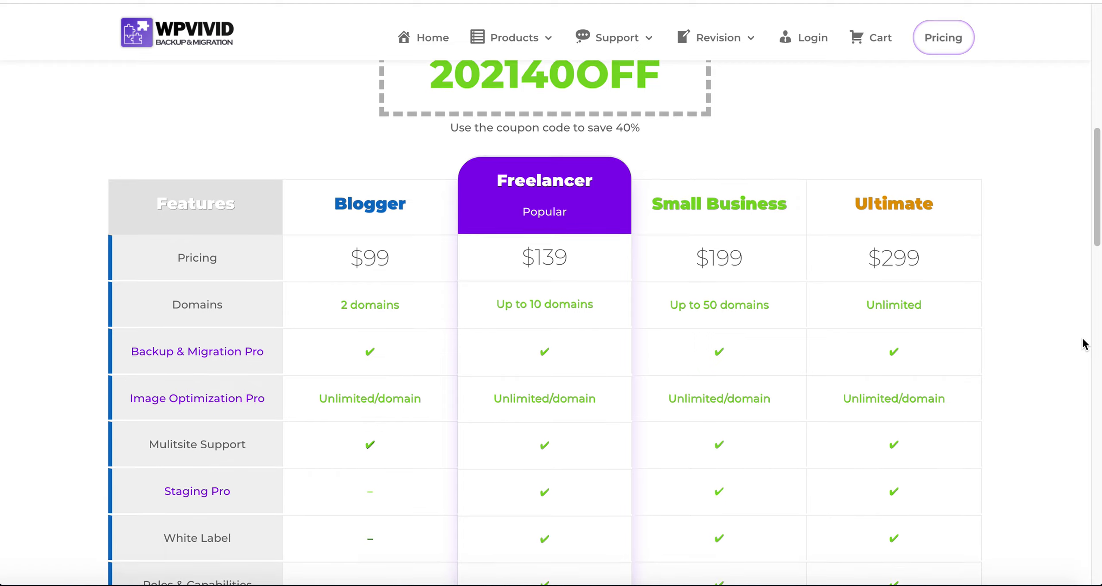
{"action": "scroll", "coordinate": [1083, 344], "scroll_direction": "down", "scroll_amount": 1}
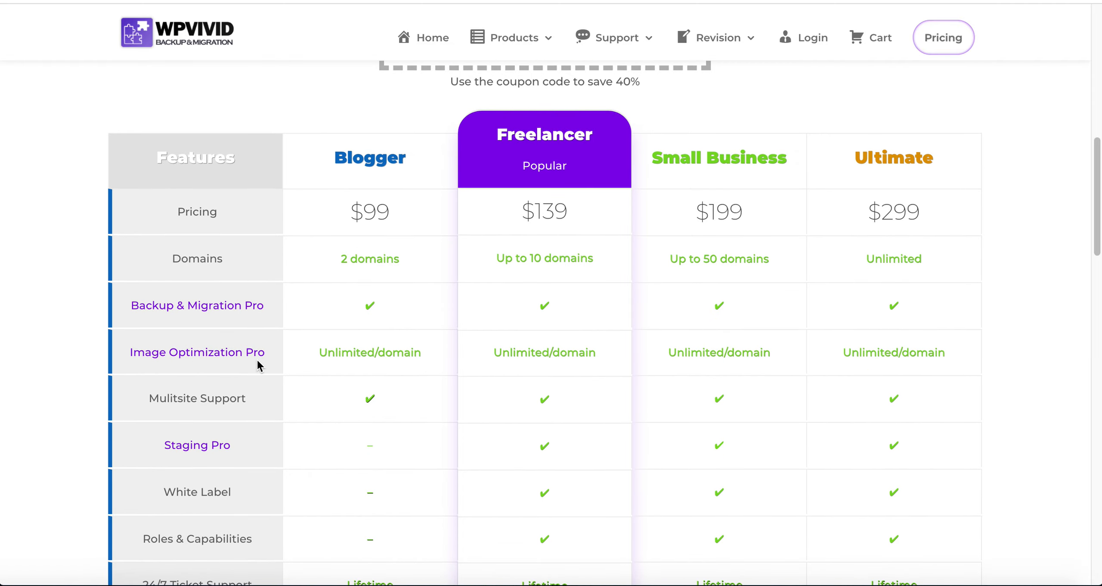
{"action": "scroll", "coordinate": [590, 435], "scroll_direction": "down", "scroll_amount": 1}
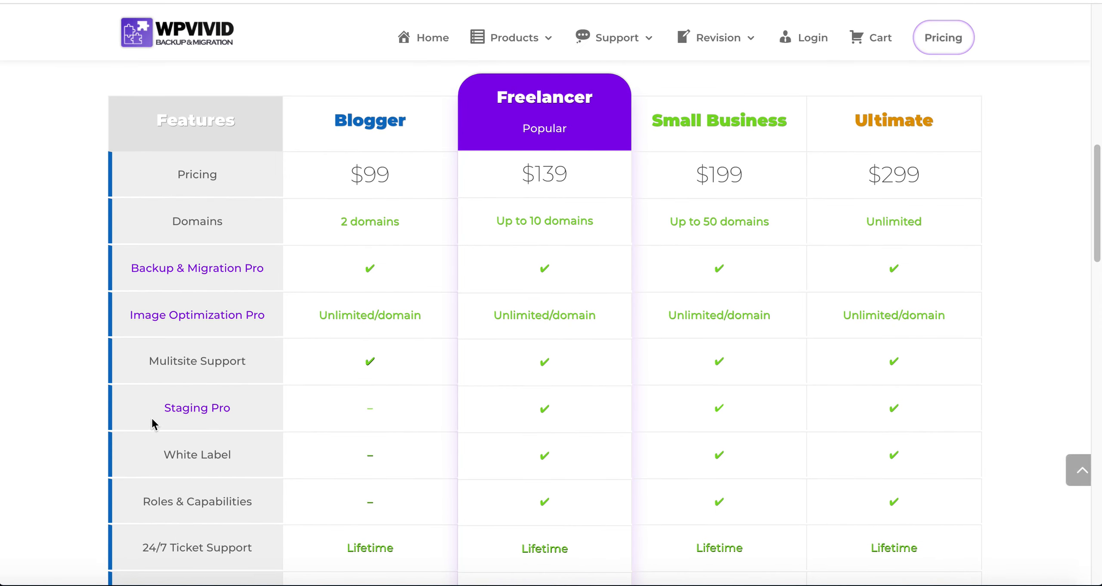
{"action": "scroll", "coordinate": [235, 418], "scroll_direction": "down", "scroll_amount": 3}
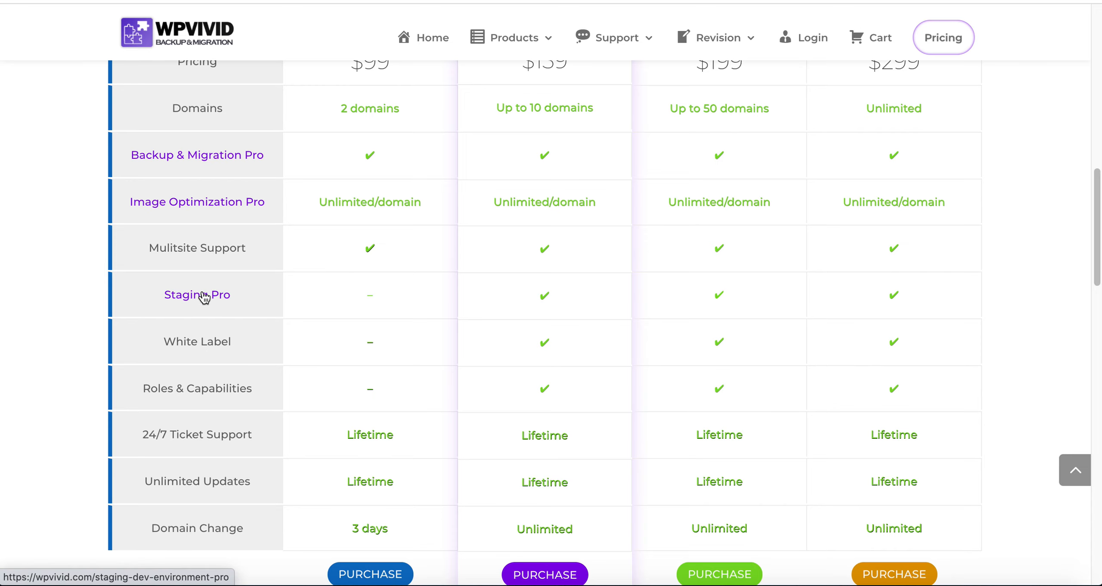
{"action": "scroll", "coordinate": [614, 423], "scroll_direction": "up", "scroll_amount": 4}
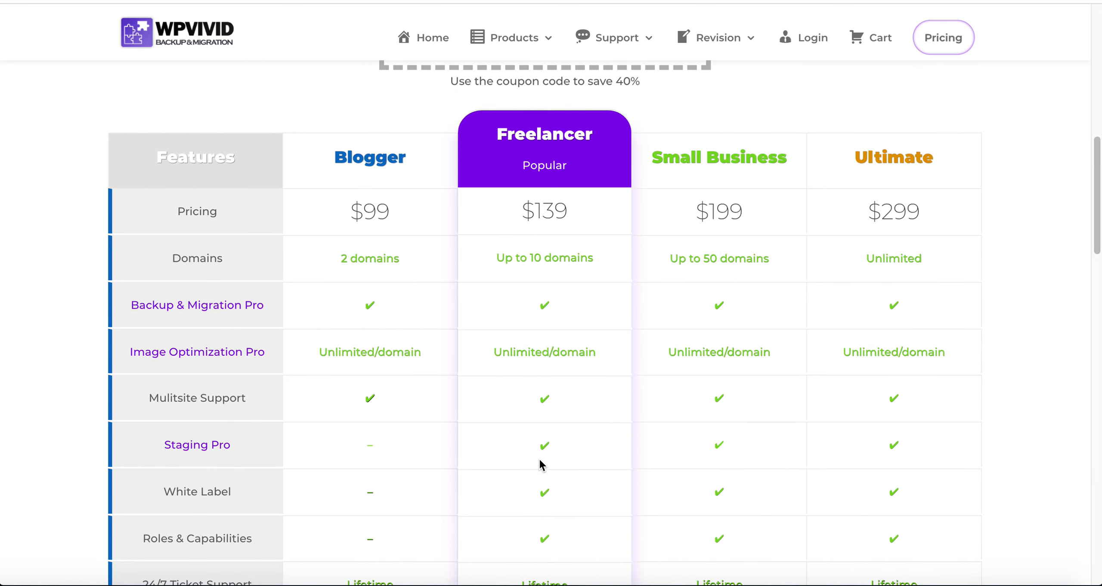
{"action": "scroll", "coordinate": [539, 461], "scroll_direction": "down", "scroll_amount": 1}
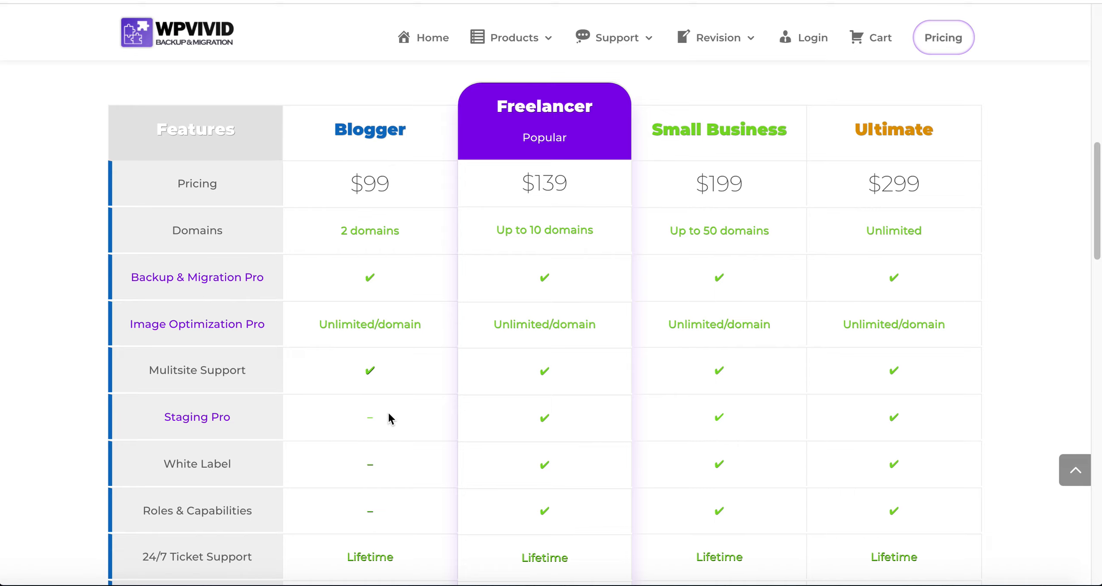
{"action": "scroll", "coordinate": [389, 419], "scroll_direction": "down", "scroll_amount": 5}
{"action": "scroll", "coordinate": [389, 419], "scroll_direction": "up", "scroll_amount": 3}
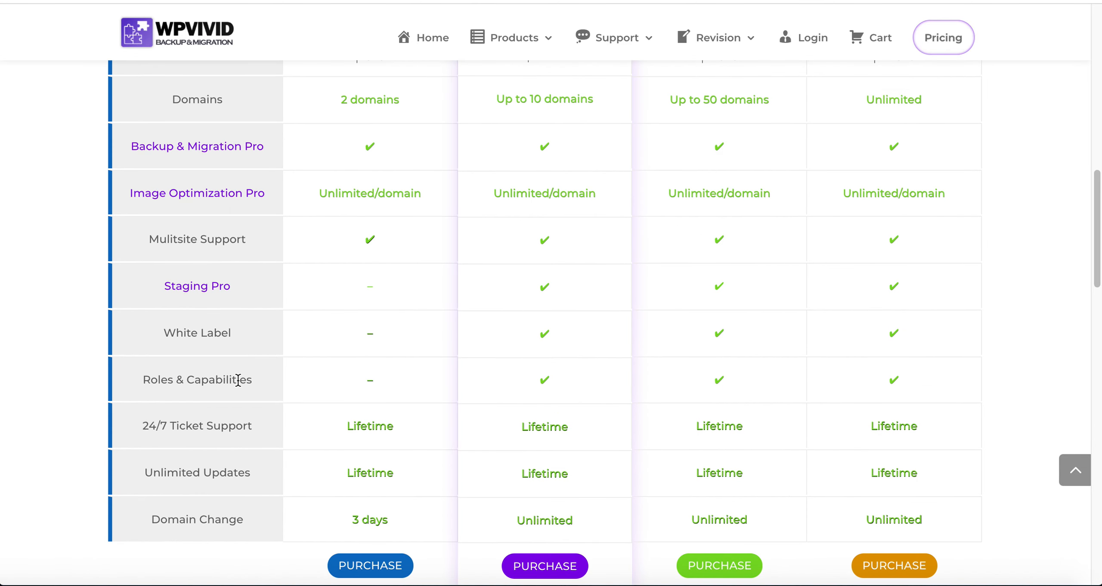
{"action": "scroll", "coordinate": [238, 381], "scroll_direction": "up", "scroll_amount": 10}
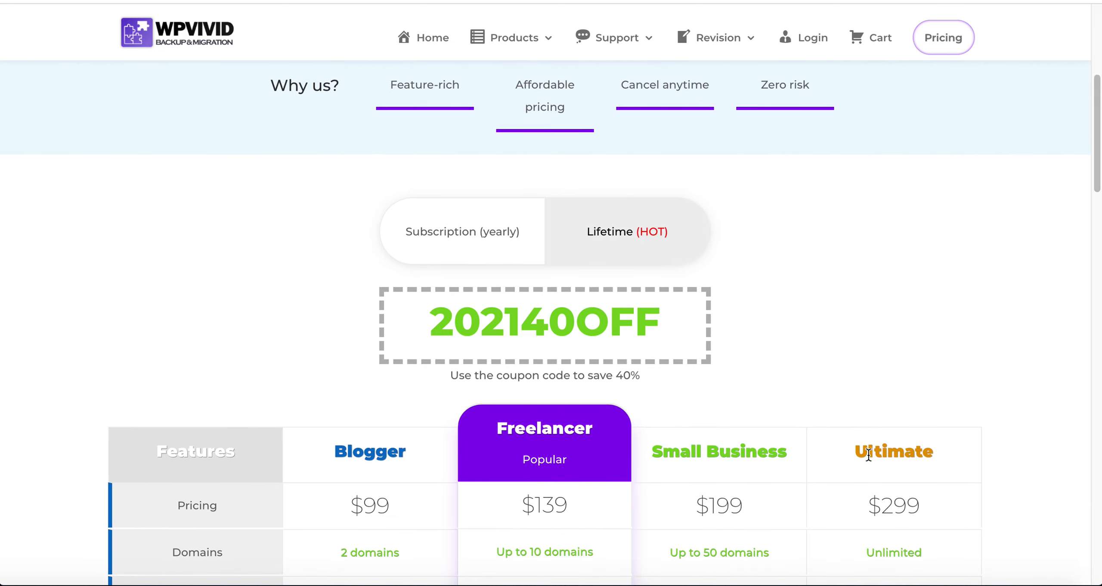
{"action": "scroll", "coordinate": [959, 458], "scroll_direction": "down", "scroll_amount": 5}
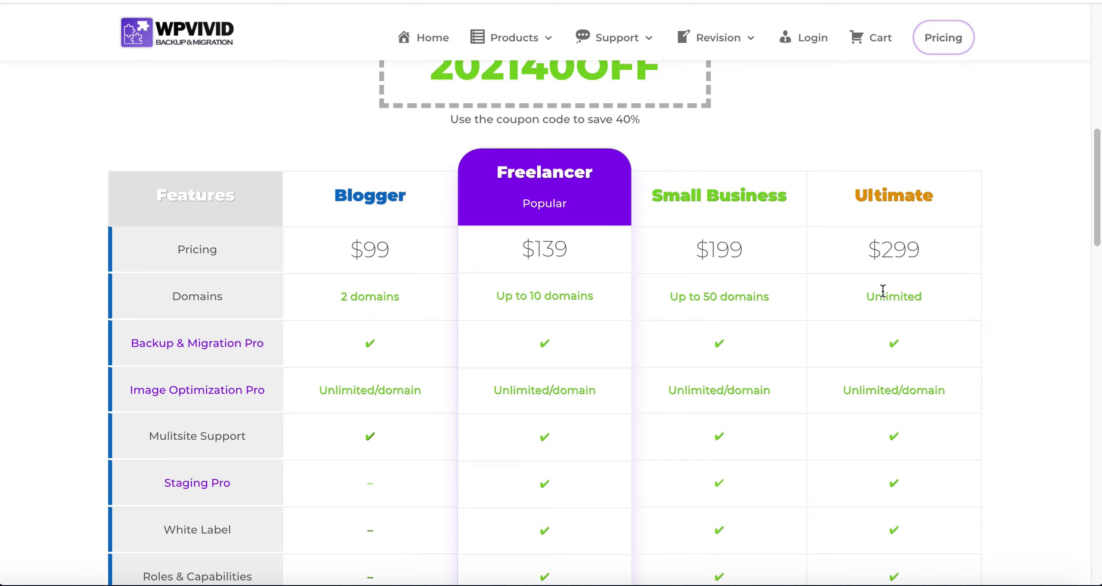
{"action": "scroll", "coordinate": [595, 319], "scroll_direction": "up", "scroll_amount": 1}
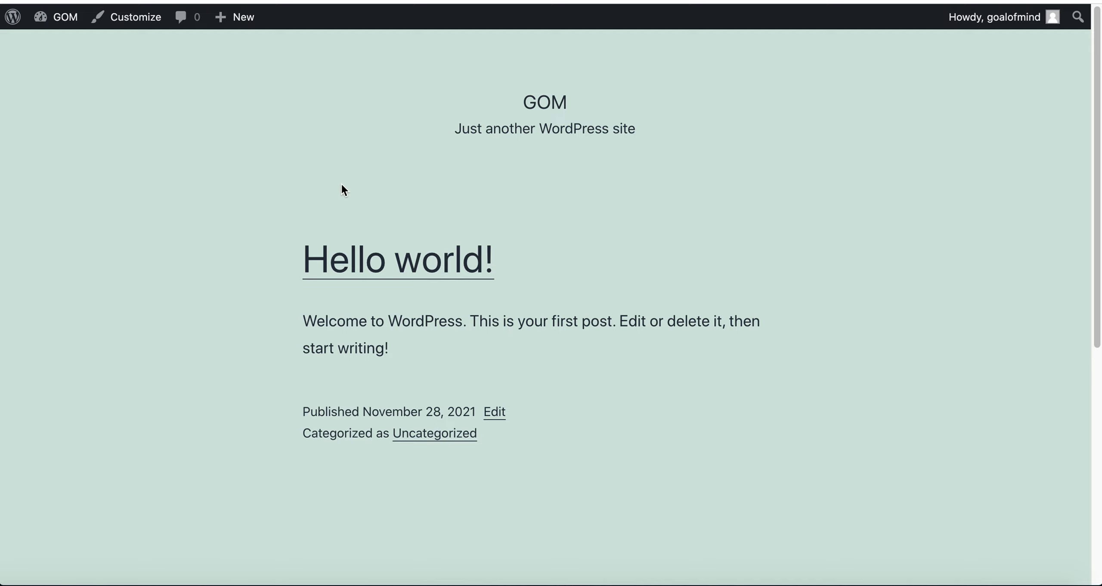
Look over the front page of the default GOM WordPress site
{"action": "scroll", "coordinate": [281, 368], "scroll_direction": "down", "scroll_amount": 6}
{"action": "scroll", "coordinate": [280, 368], "scroll_direction": "up", "scroll_amount": 5}
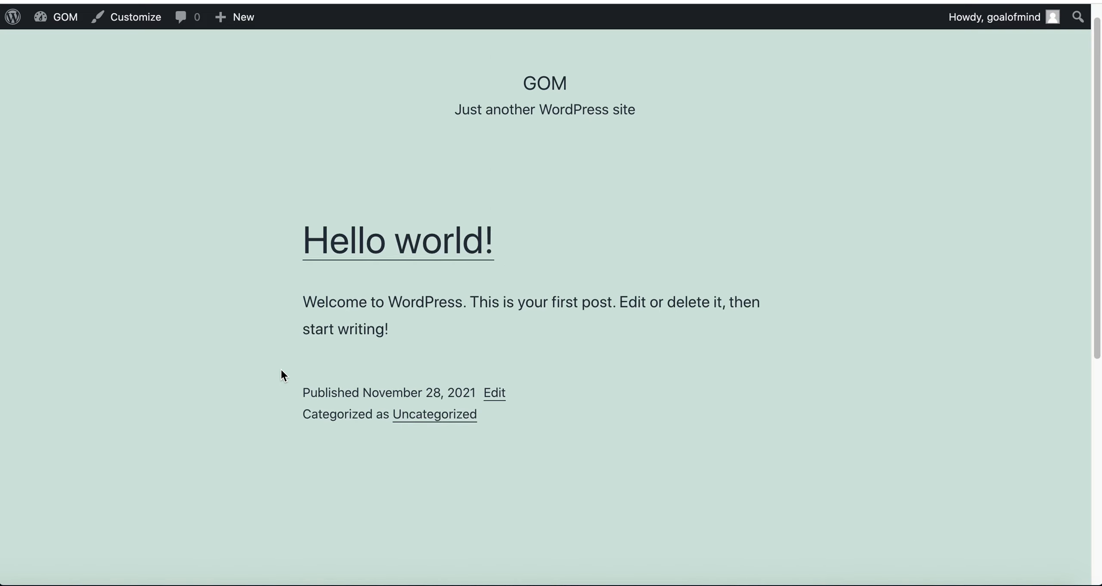
{"action": "scroll", "coordinate": [281, 371], "scroll_direction": "up", "scroll_amount": 1}
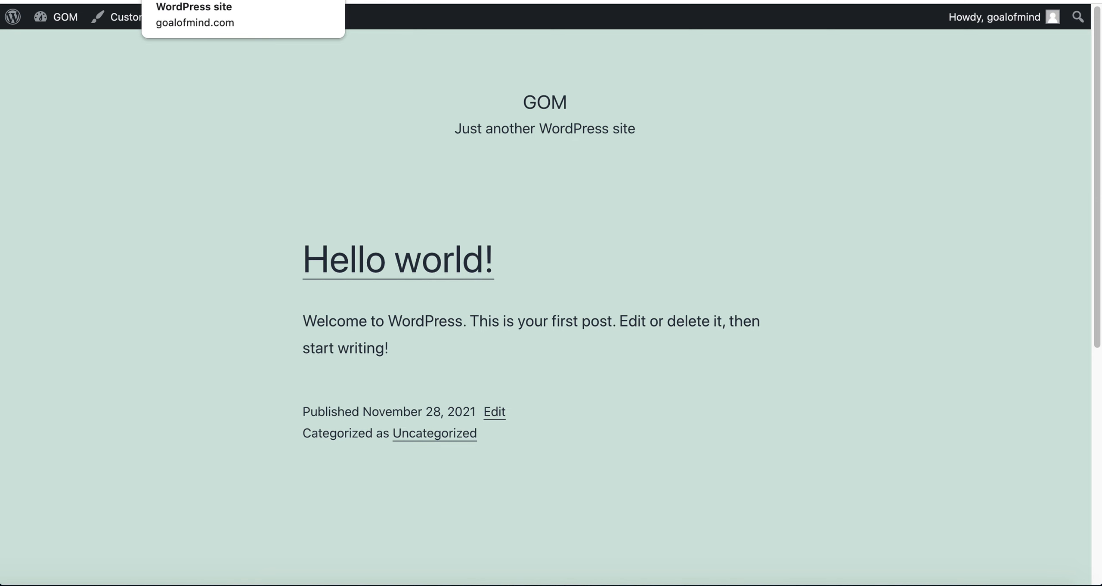
Switch to the Goalofmind WordPress site and review its homepage sections from the hero banner down
{"action": "key", "text": "ctrl+Tab"}
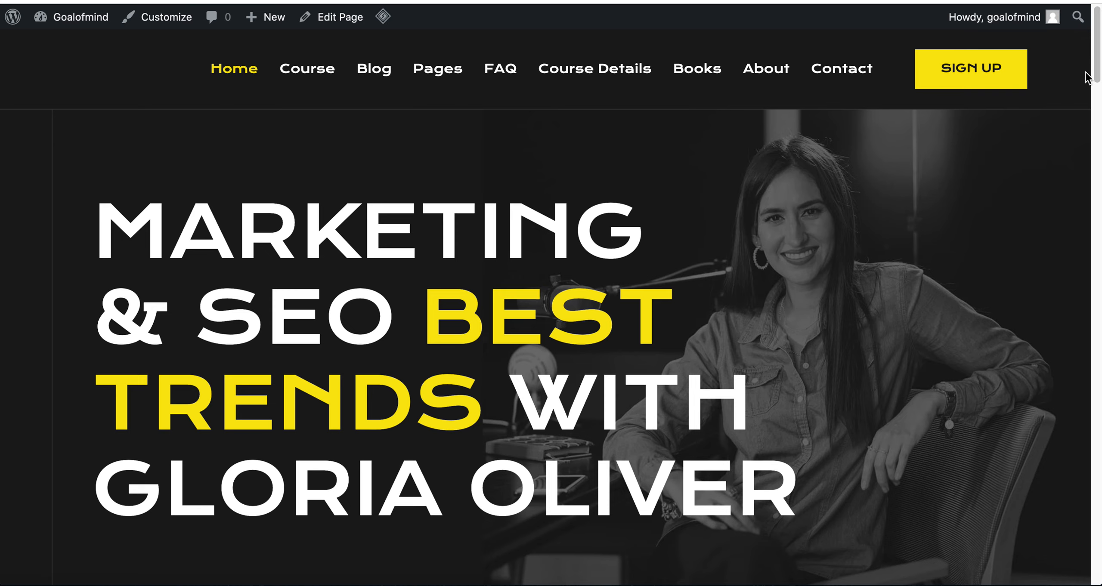
{"action": "scroll", "coordinate": [1098, 84], "scroll_direction": "down", "scroll_amount": 3}
{"action": "scroll", "coordinate": [1098, 84], "scroll_direction": "down", "scroll_amount": 15}
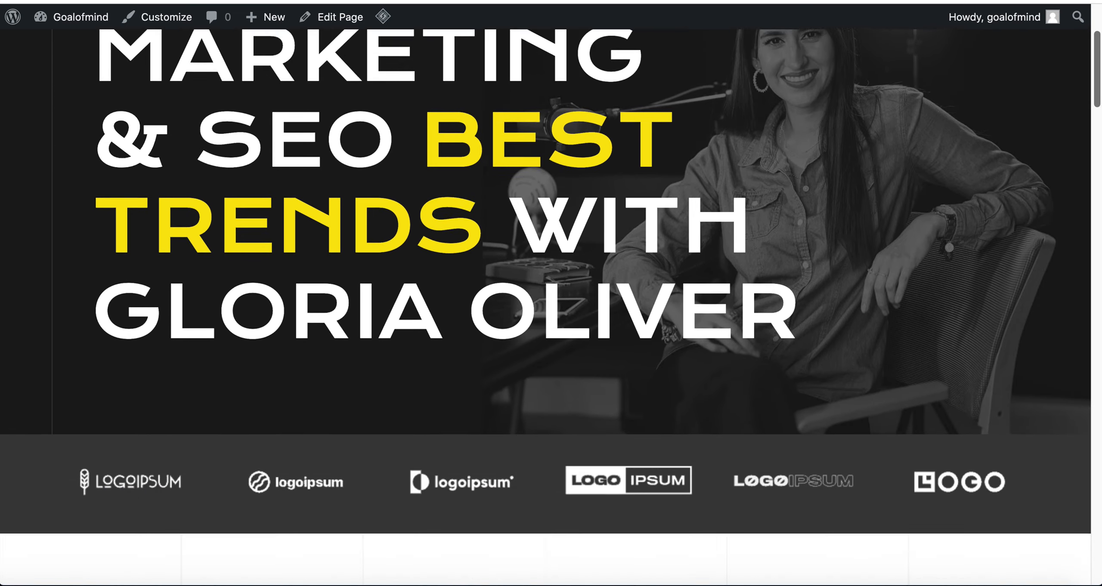
{"action": "scroll", "coordinate": [545, 307], "scroll_direction": "down", "scroll_amount": 20}
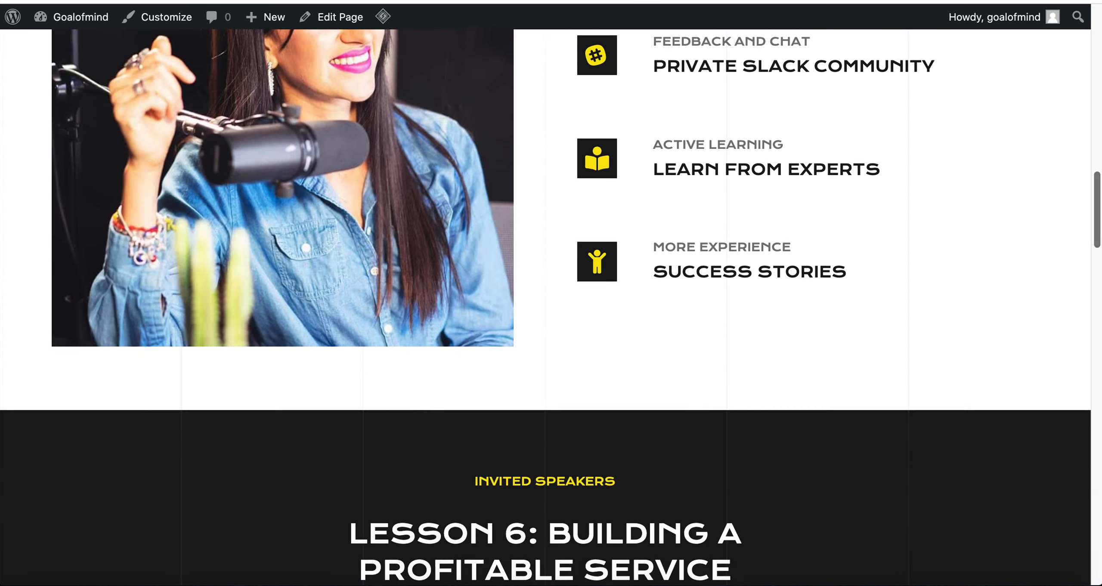
{"action": "scroll", "coordinate": [1099, 513], "scroll_direction": "down", "scroll_amount": 20}
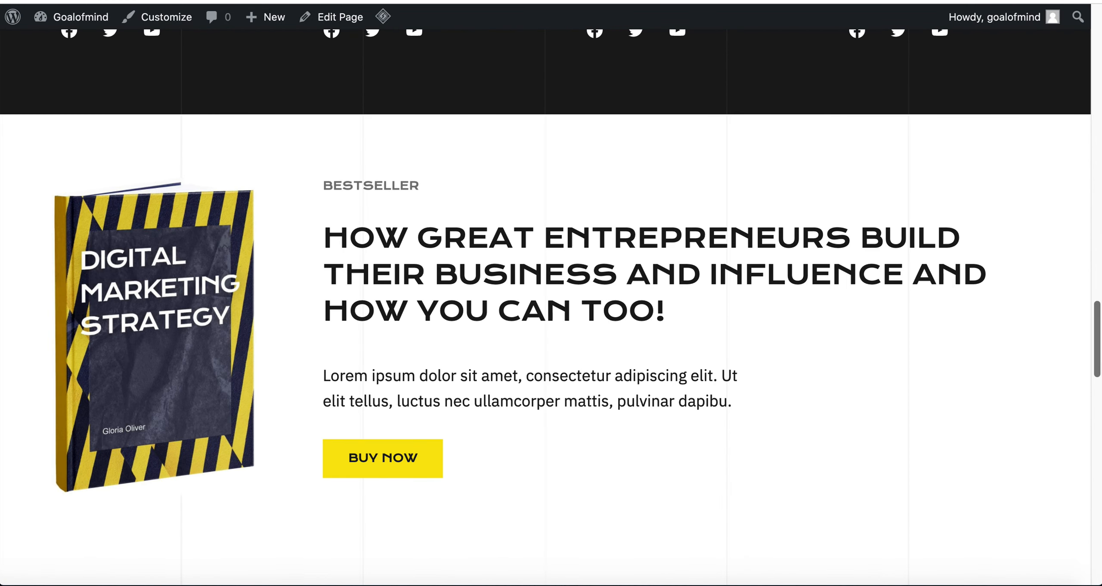
{"action": "scroll", "coordinate": [1099, 513], "scroll_direction": "down", "scroll_amount": 10}
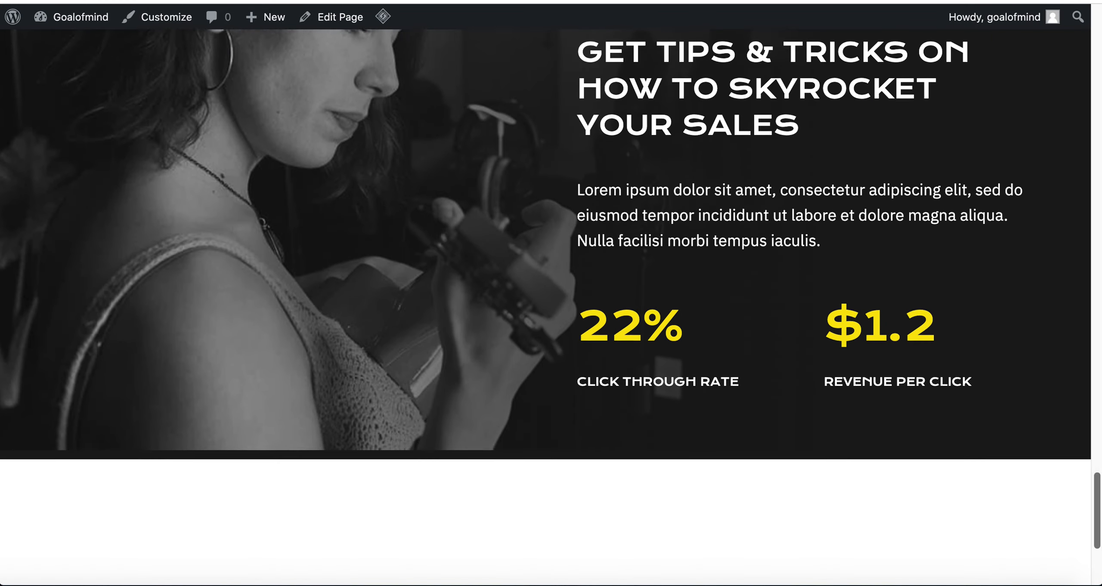
{"action": "scroll", "coordinate": [1099, 501], "scroll_direction": "up", "scroll_amount": 20}
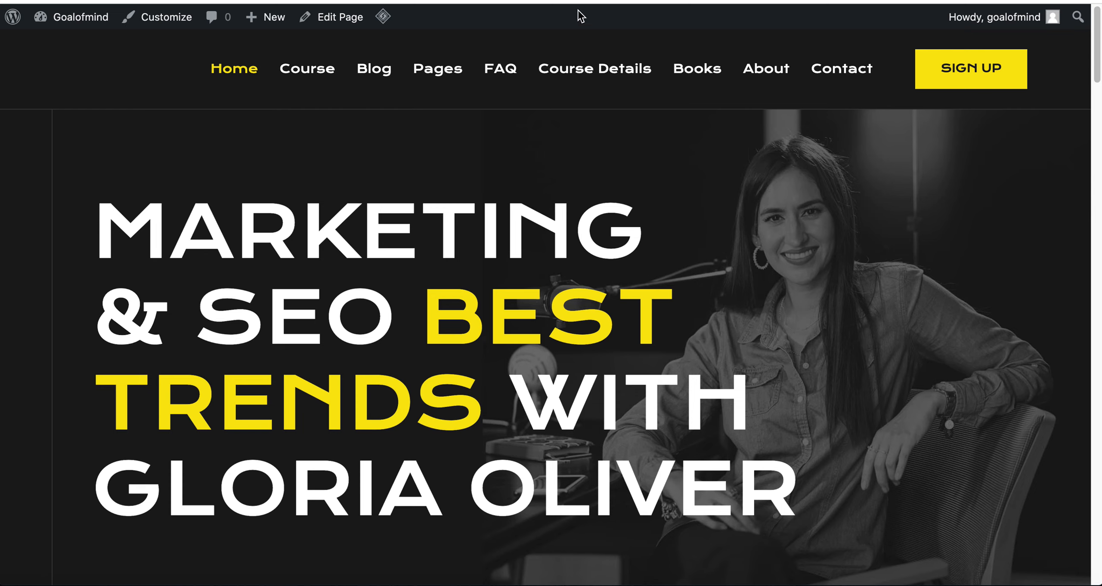
Switch to the UpCloud server list and mark the goalofmind_server and goalofmind_server2 entries with the drawing pen
{"action": "left_click", "coordinate": [620, 0]}
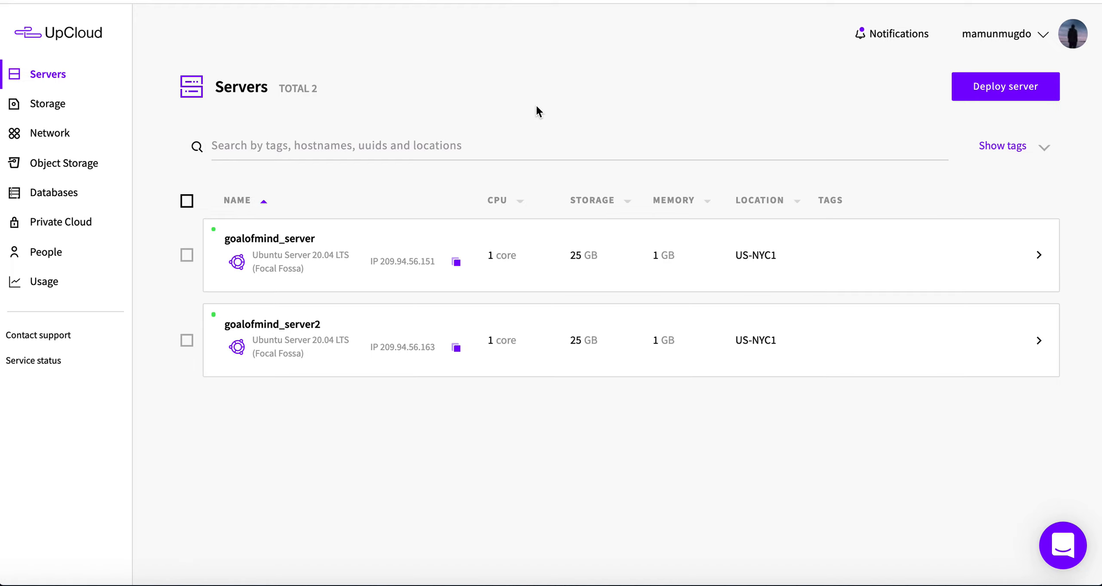
{"action": "key", "text": "alt+Tab"}
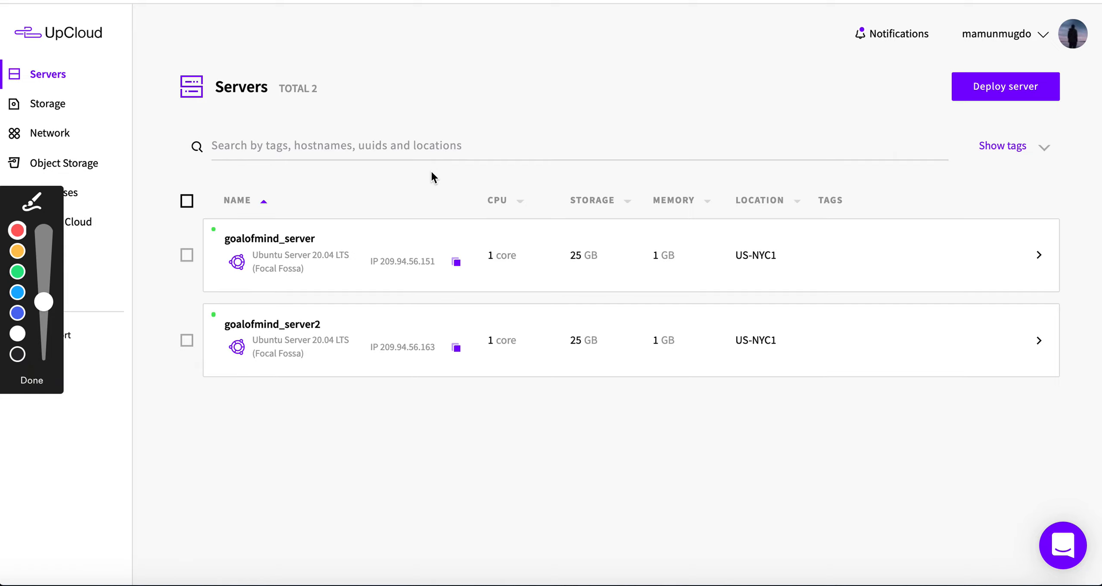
{"action": "mouse_move", "coordinate": [466, 214]}
{"action": "left_mouse_down"}
{"action": "mouse_move", "coordinate": [370, 223]}
{"action": "mouse_move", "coordinate": [396, 302]}
{"action": "mouse_move", "coordinate": [465, 282]}
{"action": "mouse_move", "coordinate": [476, 250]}
{"action": "mouse_move", "coordinate": [464, 213]}
{"action": "left_mouse_up"}
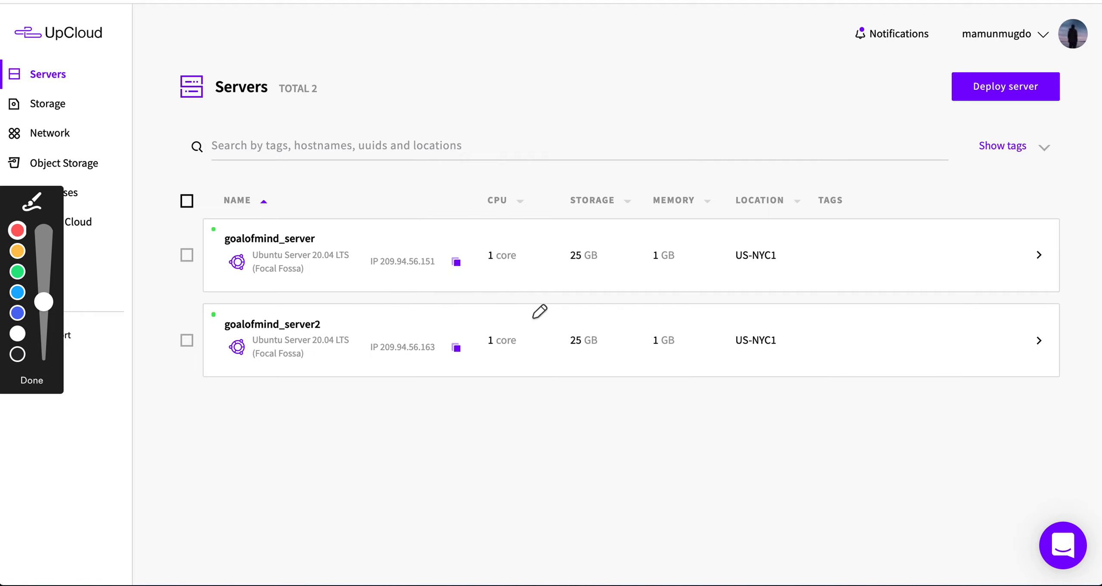
{"action": "mouse_move", "coordinate": [491, 310]}
{"action": "left_mouse_down"}
{"action": "mouse_move", "coordinate": [418, 299]}
{"action": "mouse_move", "coordinate": [346, 329]}
{"action": "mouse_move", "coordinate": [402, 387]}
{"action": "mouse_move", "coordinate": [468, 368]}
{"action": "mouse_move", "coordinate": [495, 303]}
{"action": "left_mouse_up"}
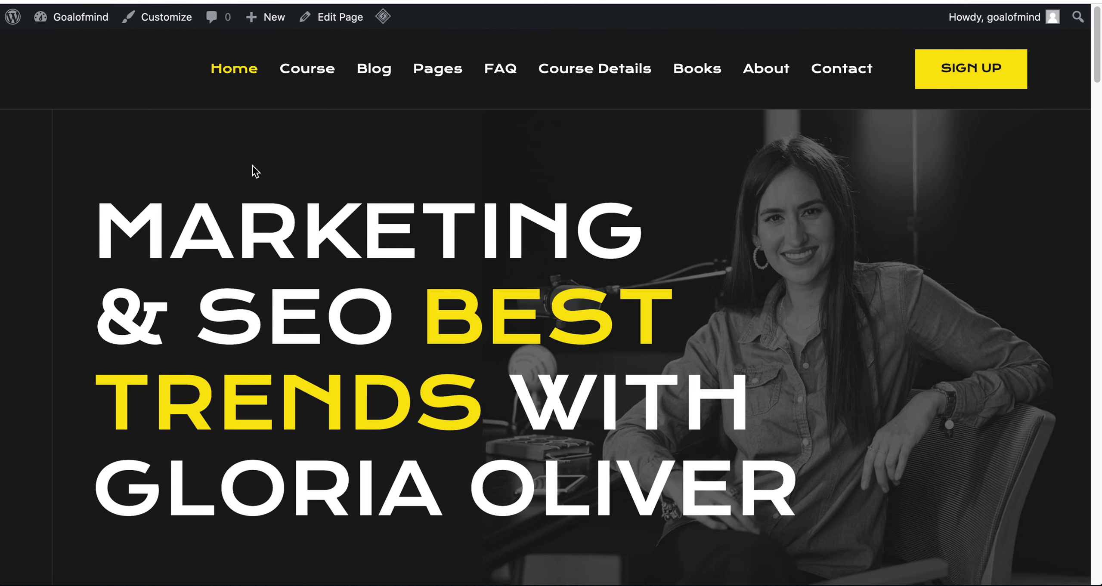
Look up the A records of goalofmind.com in the DNS Checker propagation tool
{"action": "mouse_move", "coordinate": [69, 26]}
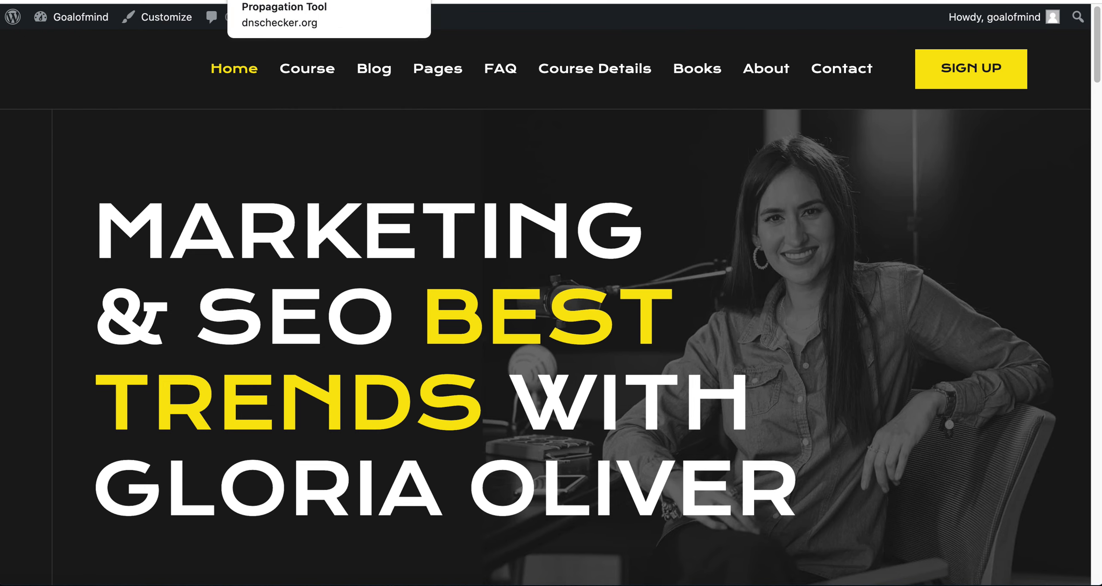
{"action": "left_click", "coordinate": [275, 1]}
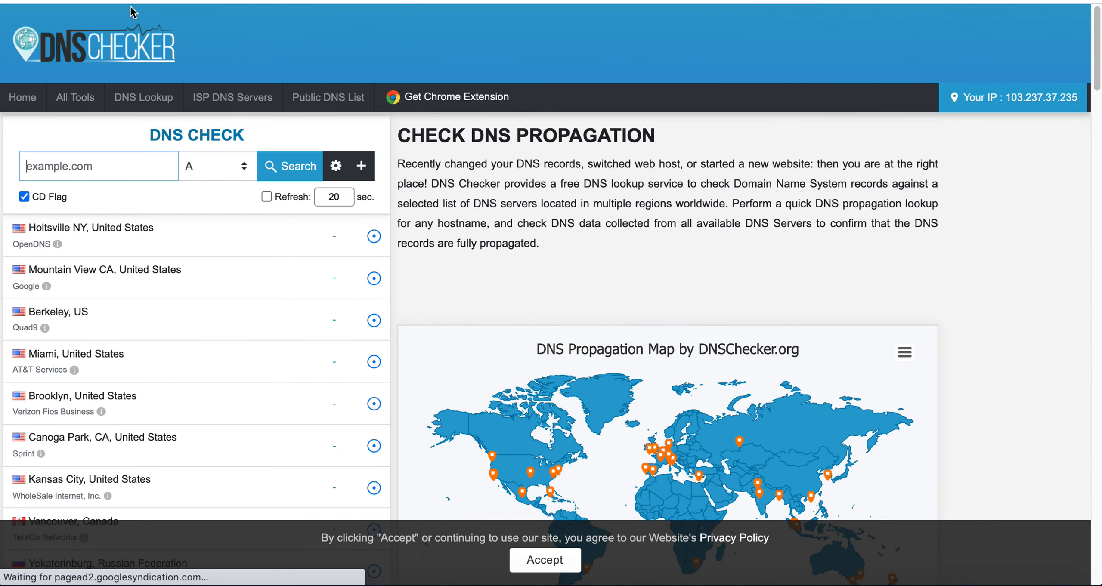
{"action": "left_click", "coordinate": [92, 172]}
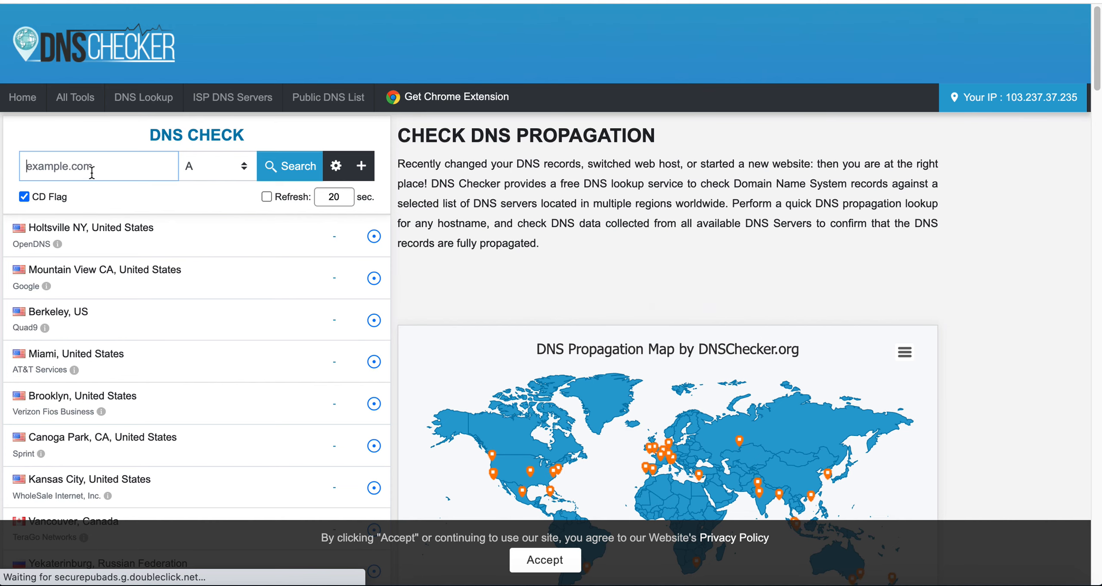
{"action": "type", "text": "goalofmi"}
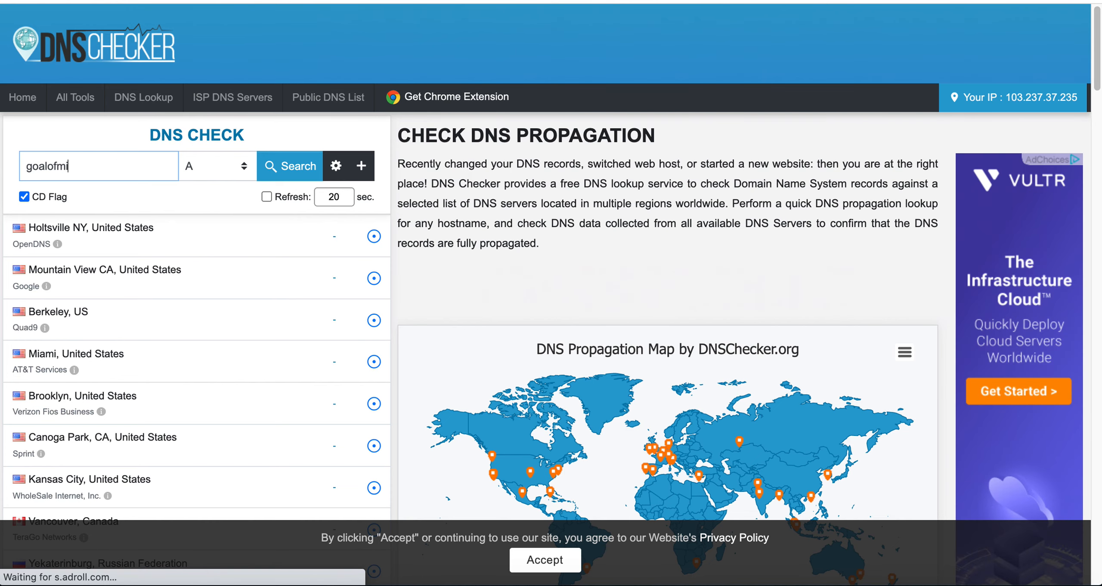
{"action": "type", "text": "nd.com"}
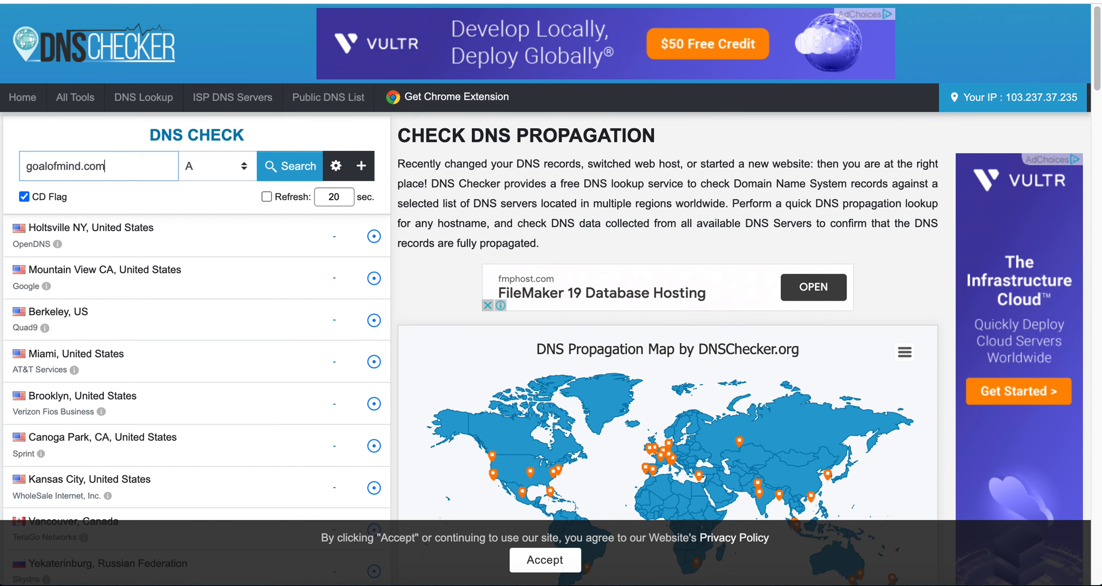
{"action": "left_click", "coordinate": [295, 173]}
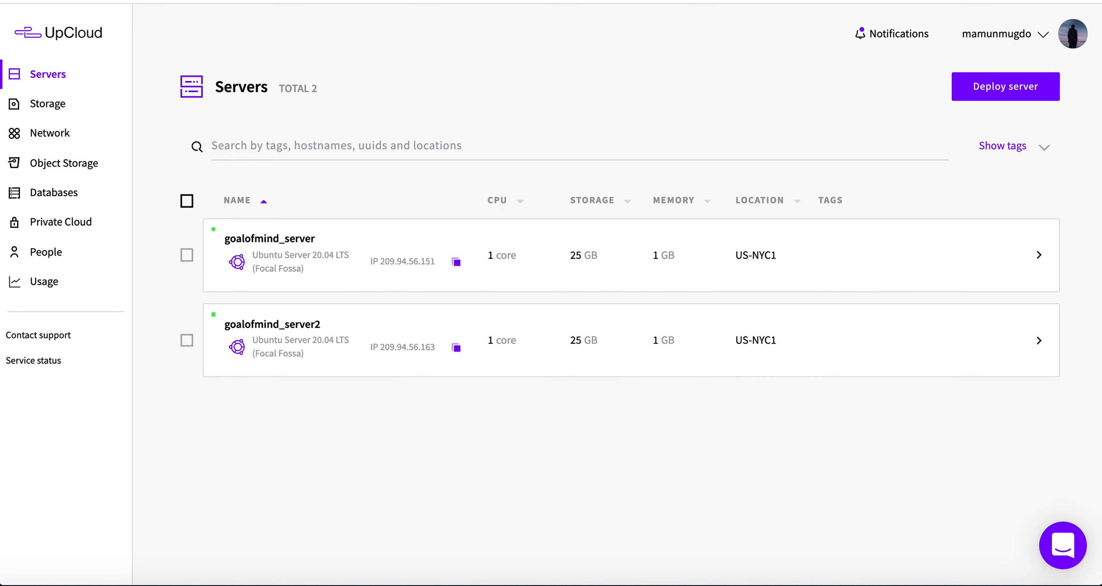
Switch to the UpCloud server list and mark the goalofmind_server entry with the drawing pen
{"action": "key", "text": "ctrl+shift+d"}
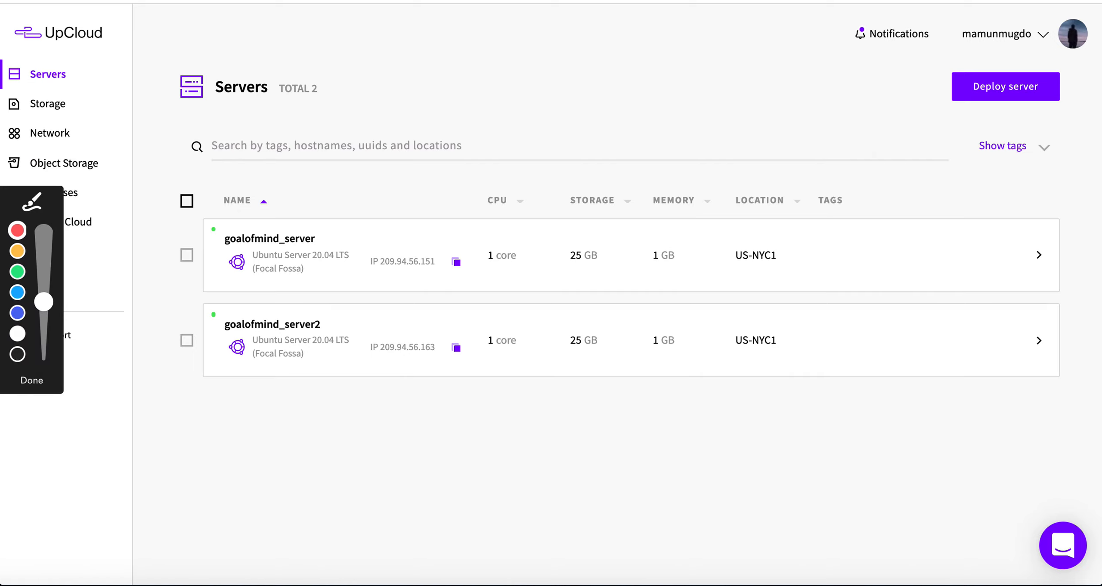
{"action": "mouse_move", "coordinate": [440, 180]}
{"action": "left_mouse_down"}
{"action": "mouse_move", "coordinate": [359, 254]}
{"action": "mouse_move", "coordinate": [504, 242]}
{"action": "mouse_move", "coordinate": [429, 181]}
{"action": "left_mouse_up"}
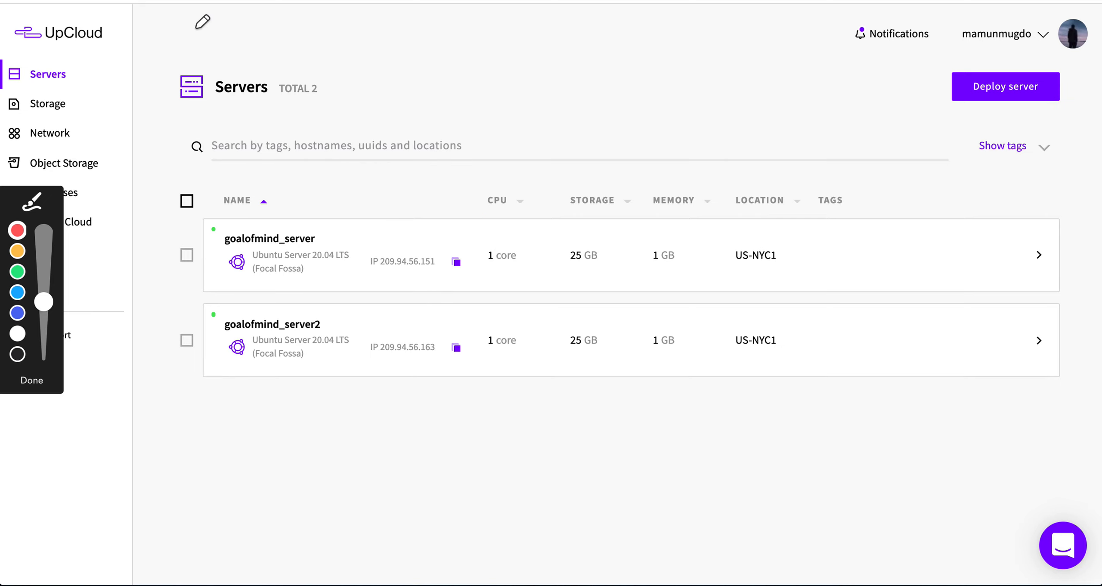
{"action": "key", "text": "Escape"}
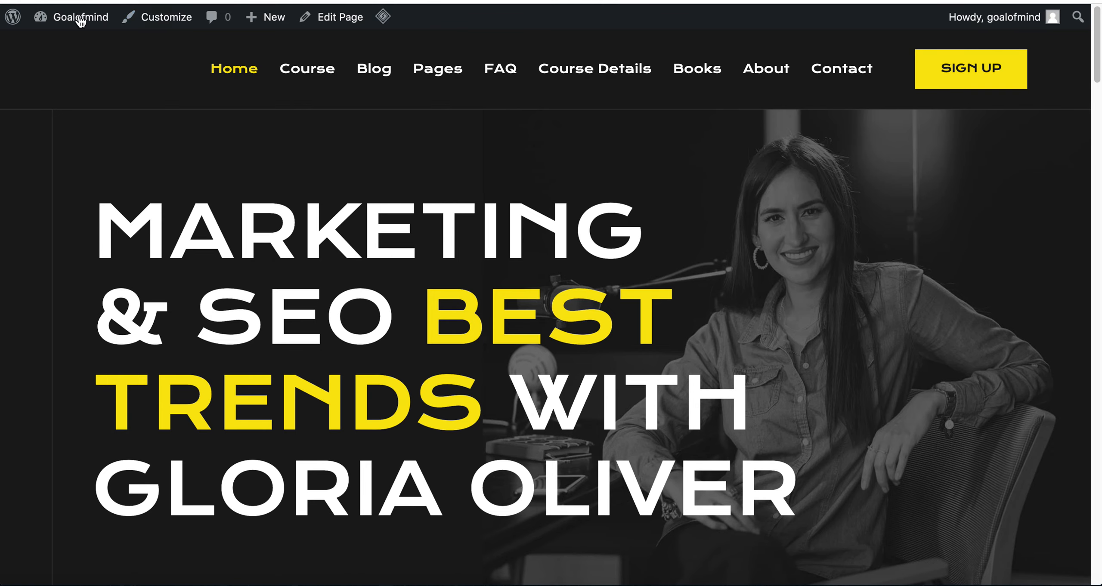
Open the Goalofmind site's WordPress dashboard and review its At a Glance and Activity widgets
{"action": "mouse_move", "coordinate": [81, 17]}
{"action": "left_click", "coordinate": [60, 48]}
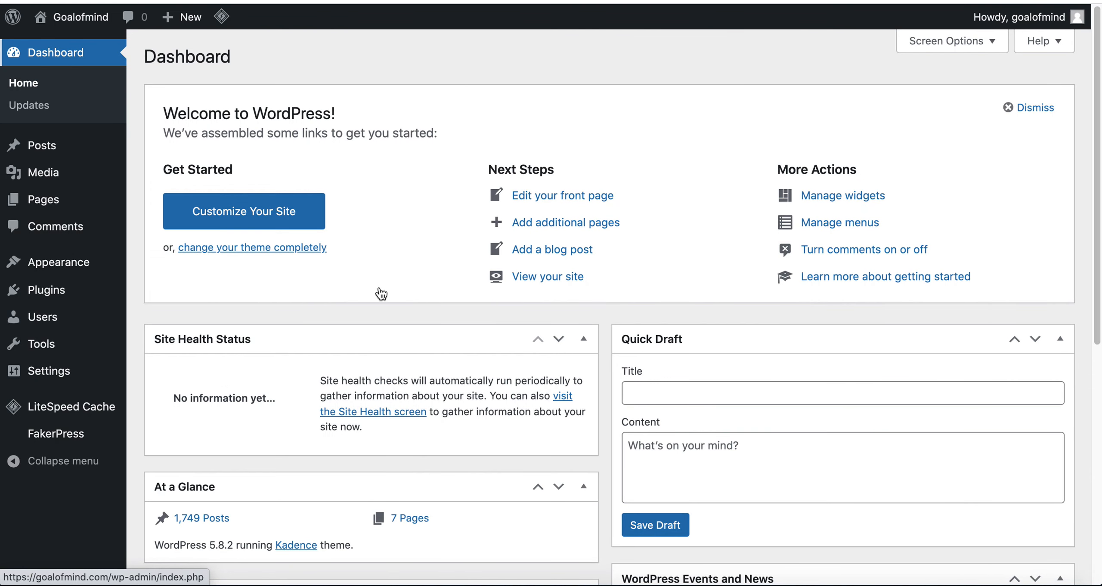
{"action": "scroll", "coordinate": [381, 292], "scroll_direction": "down", "scroll_amount": 2}
{"action": "scroll", "coordinate": [380, 292], "scroll_direction": "down", "scroll_amount": 3}
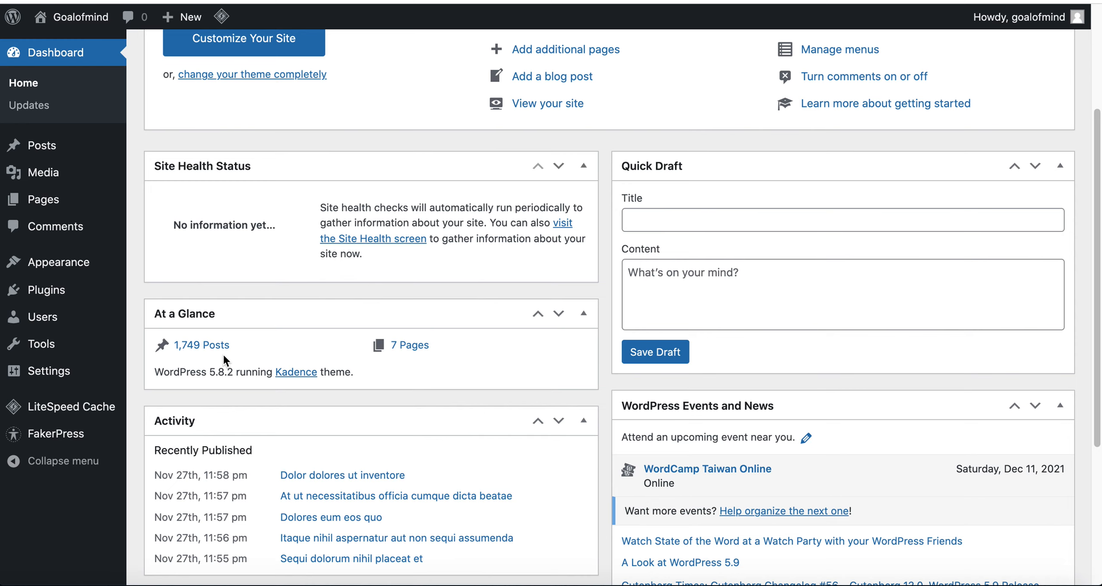
{"action": "mouse_move", "coordinate": [53, 420]}
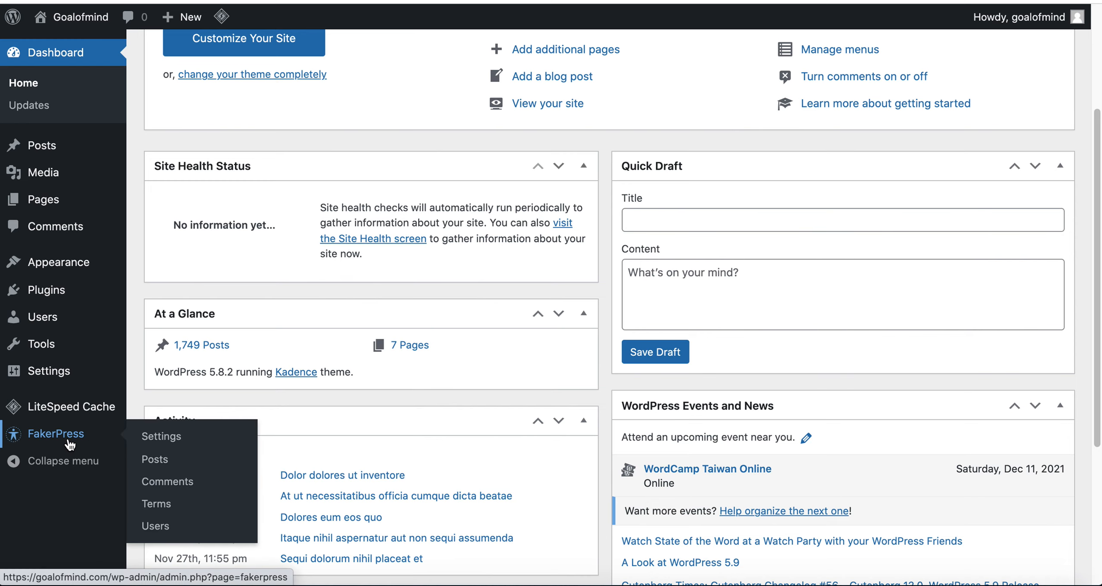
{"action": "scroll", "coordinate": [391, 364], "scroll_direction": "up", "scroll_amount": 3}
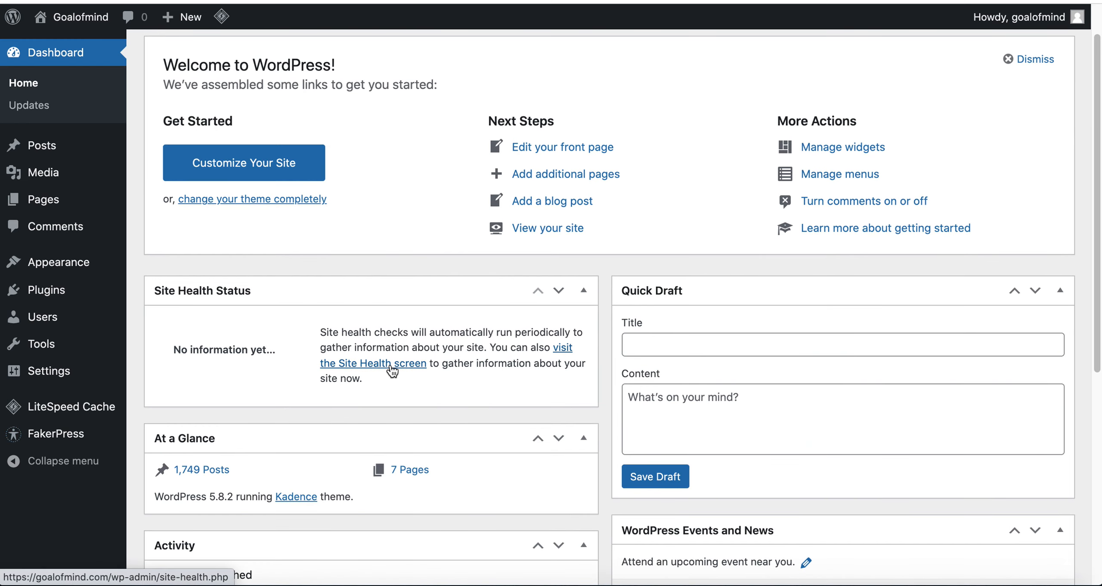
{"action": "scroll", "coordinate": [391, 369], "scroll_direction": "down", "scroll_amount": 3}
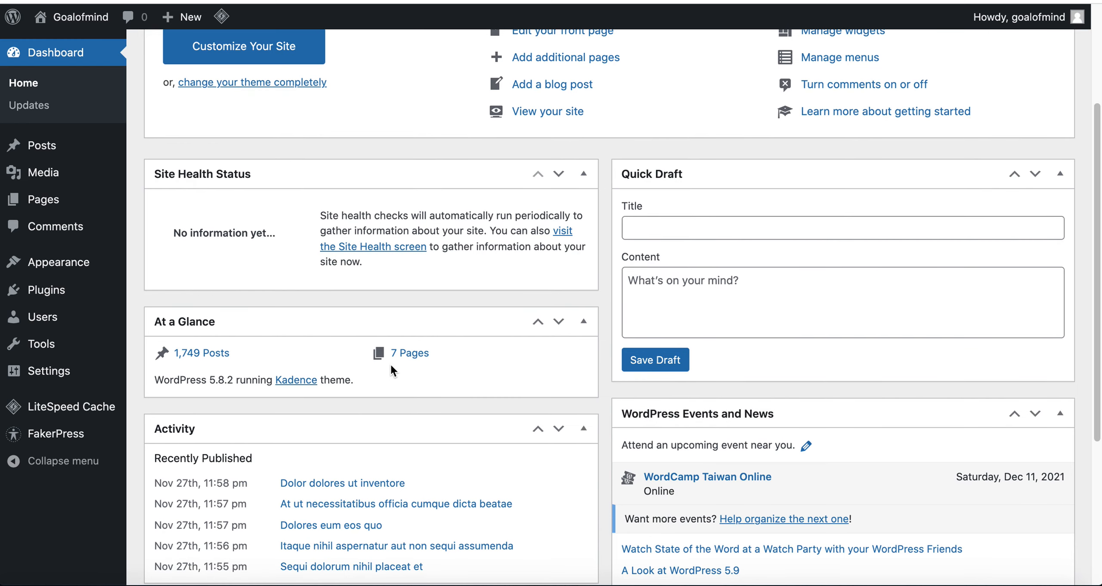
{"action": "scroll", "coordinate": [365, 344], "scroll_direction": "down", "scroll_amount": 2}
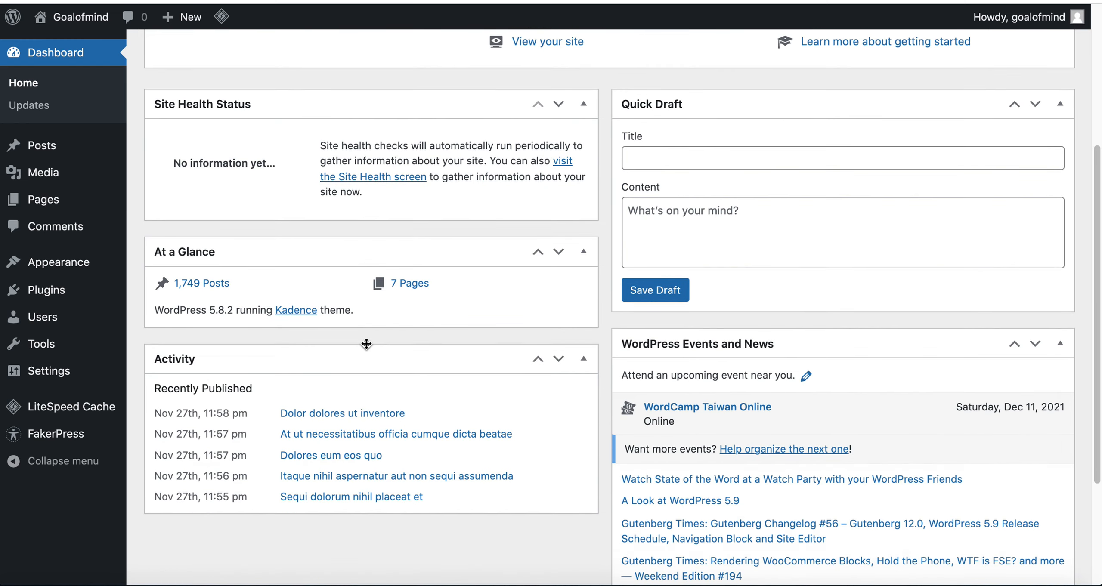
Reload the dashboard and check the post count under At a Glance again
{"action": "scroll", "coordinate": [367, 344], "scroll_direction": "up", "scroll_amount": 3}
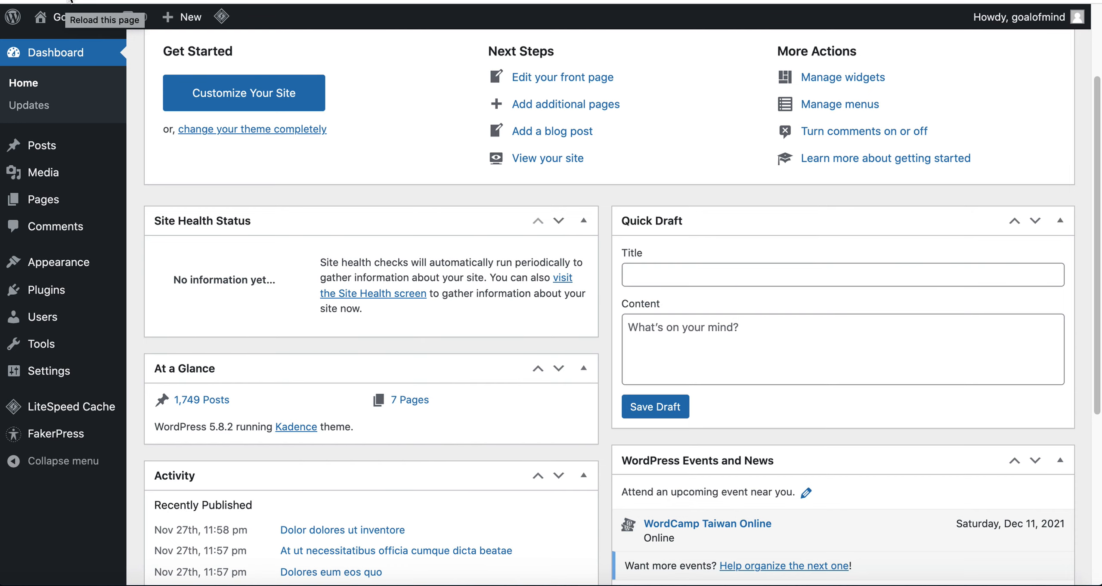
{"action": "left_click", "coordinate": [71, 1]}
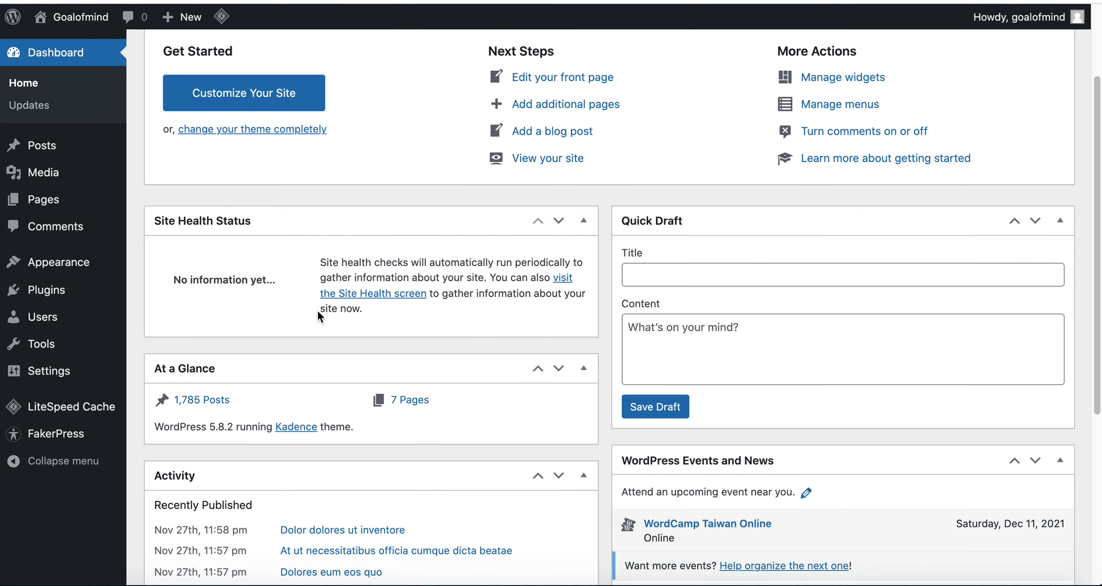
{"action": "scroll", "coordinate": [316, 326], "scroll_direction": "up", "scroll_amount": 3}
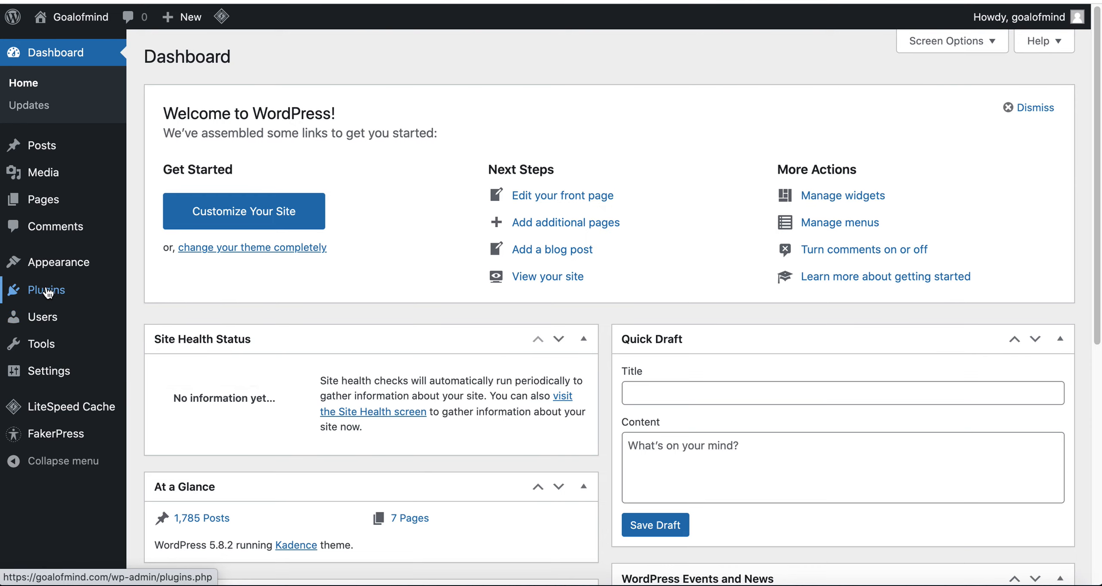
Search the plugin directory for "wpvivid", then install and activate Migration, Backup, Staging – WPvivid Backup and Migration Plugin
{"action": "mouse_move", "coordinate": [48, 295]}
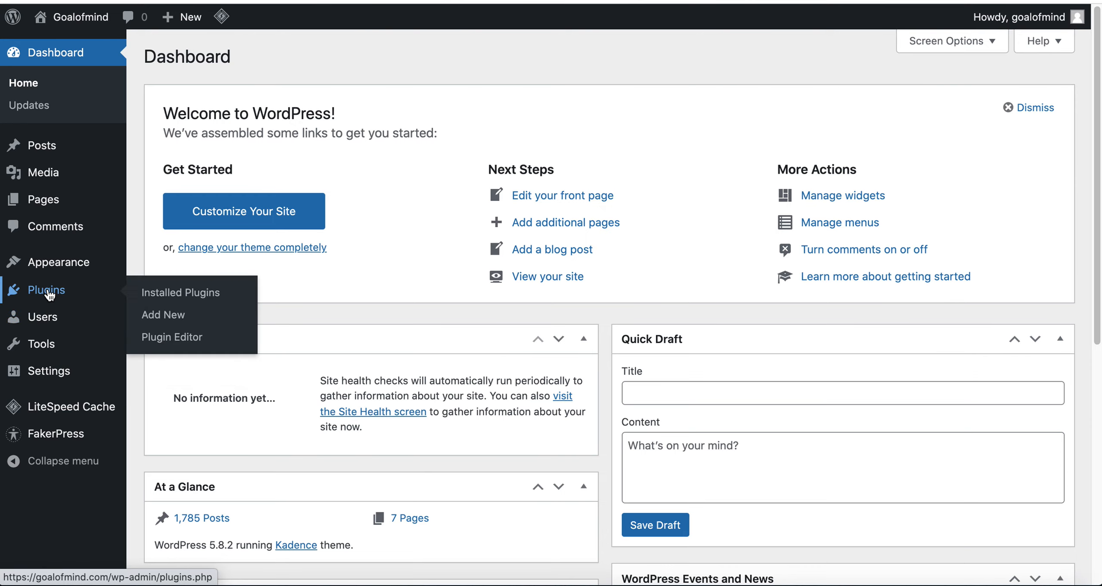
{"action": "left_click", "coordinate": [165, 317]}
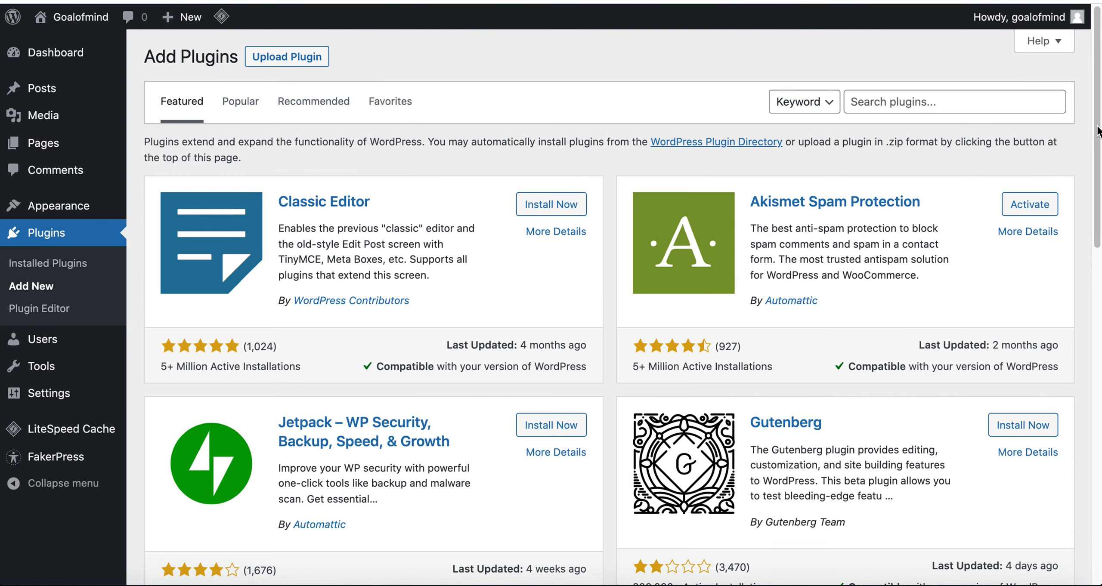
{"action": "left_click", "coordinate": [944, 103]}
{"action": "type", "text": "wpvivid"}
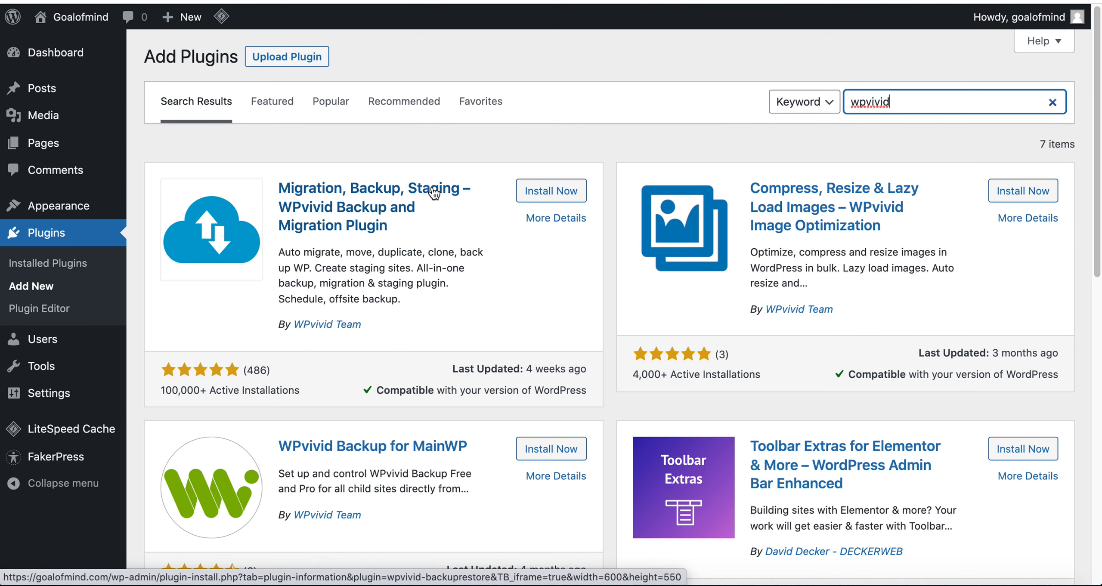
{"action": "left_click", "coordinate": [541, 199]}
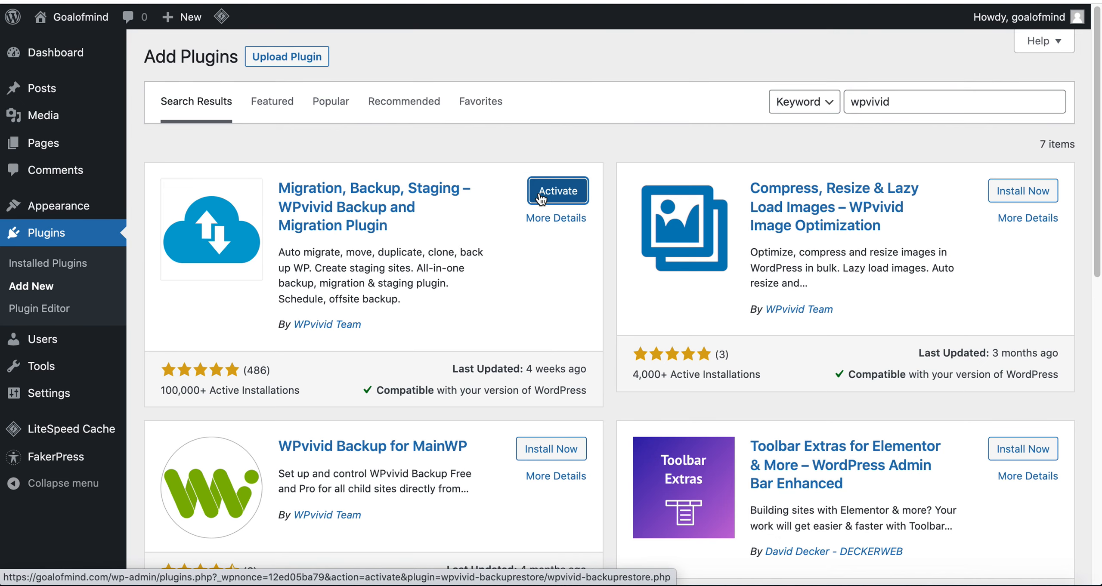
{"action": "left_click", "coordinate": [541, 197]}
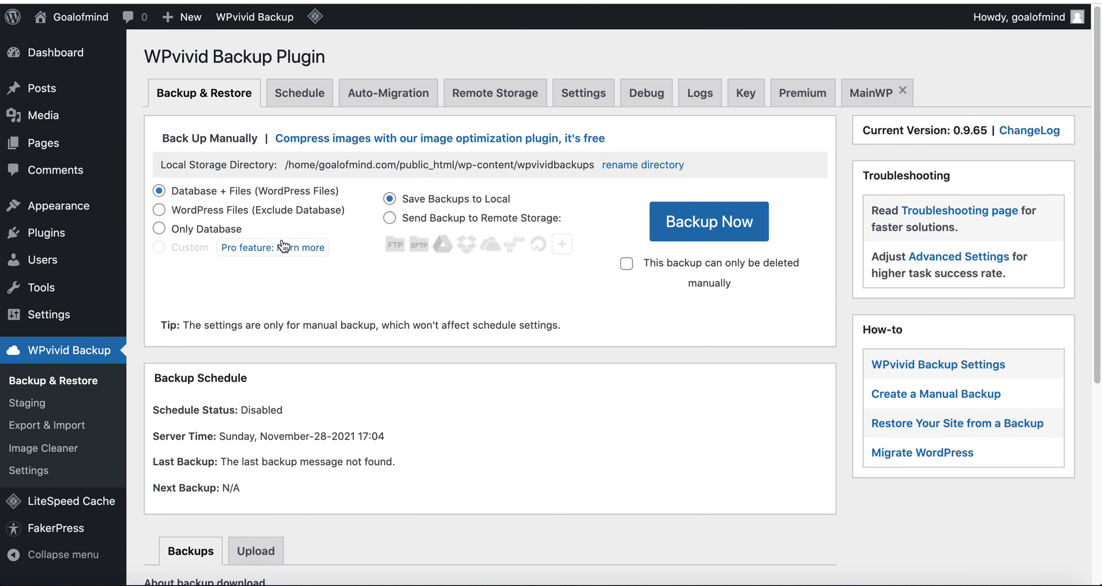
Look over the WPvivid Backup & Restore page, from the manual backup options to the backups list
{"action": "scroll", "coordinate": [369, 284], "scroll_direction": "down", "scroll_amount": 3}
{"action": "scroll", "coordinate": [368, 285], "scroll_direction": "down", "scroll_amount": 8}
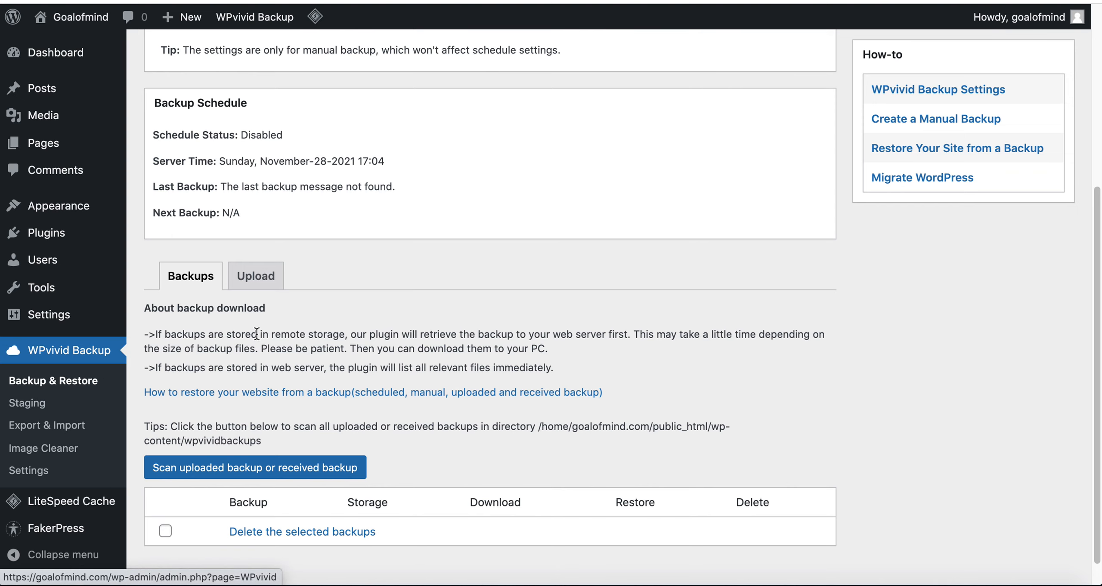
{"action": "scroll", "coordinate": [257, 335], "scroll_direction": "up", "scroll_amount": 11}
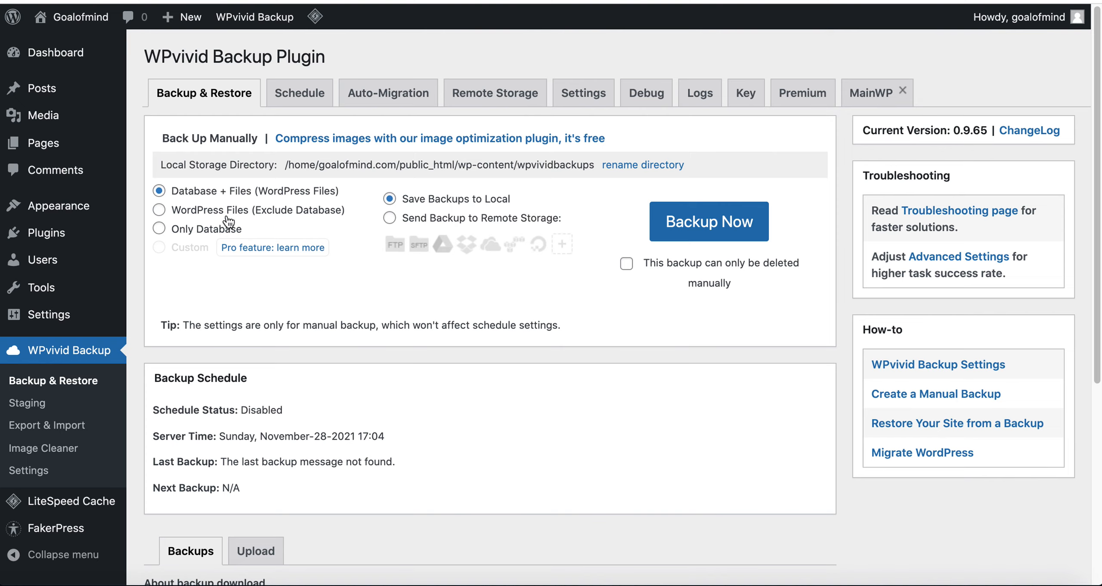
Set the manual backup to cover Database + Files (WordPress Files) and send it to remote storage
{"action": "left_click", "coordinate": [159, 211]}
{"action": "left_click", "coordinate": [159, 192]}
{"action": "left_click", "coordinate": [158, 229]}
{"action": "left_click", "coordinate": [159, 191]}
{"action": "left_click", "coordinate": [390, 219]}
{"action": "scroll", "coordinate": [379, 340], "scroll_direction": "down", "scroll_amount": 5}
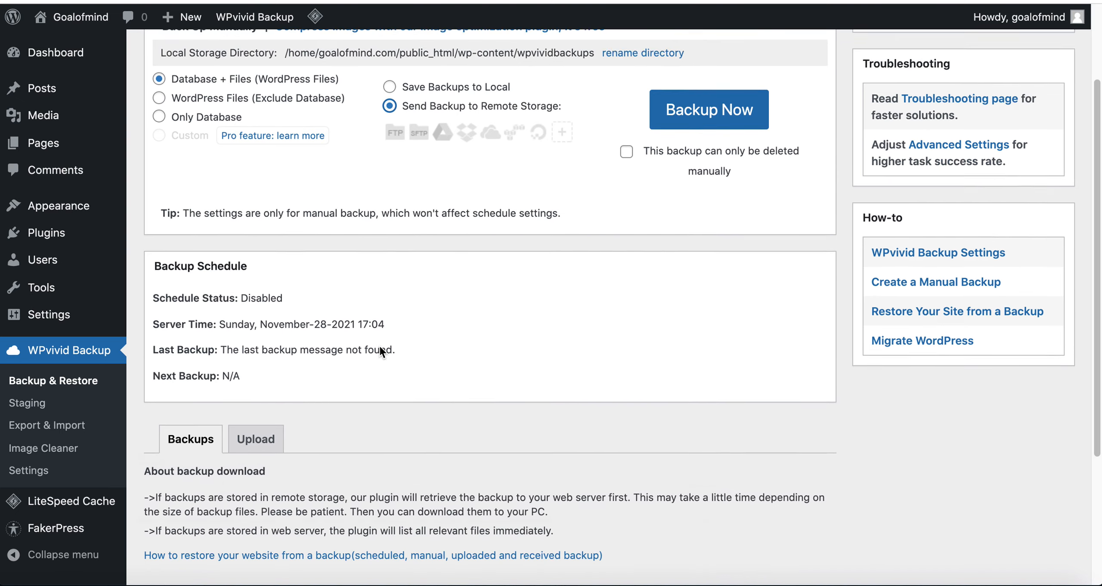
{"action": "scroll", "coordinate": [379, 351], "scroll_direction": "up", "scroll_amount": 5}
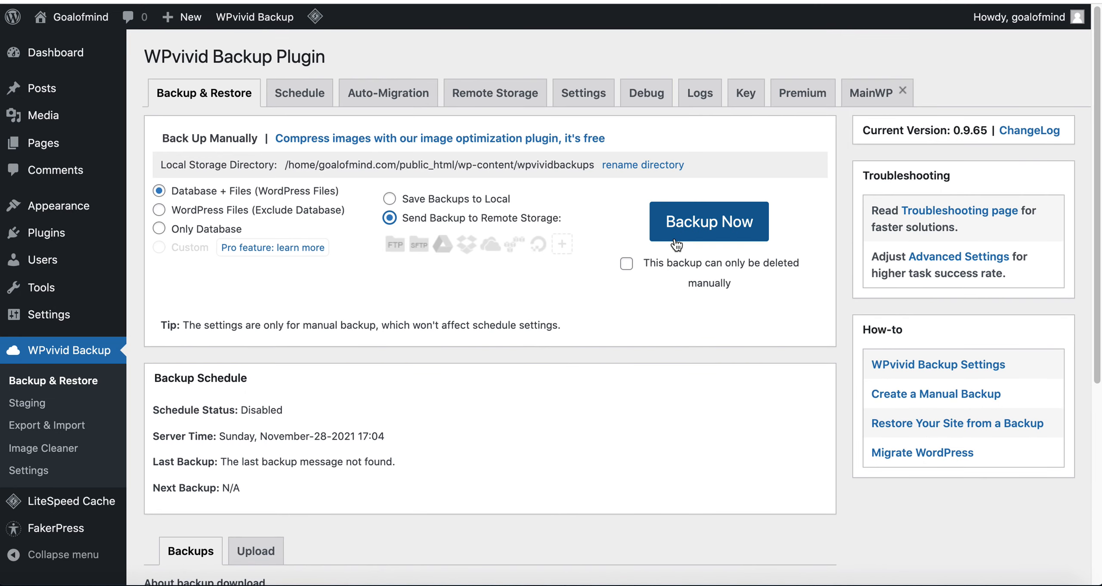
{"action": "scroll", "coordinate": [454, 287], "scroll_direction": "down", "scroll_amount": 1}
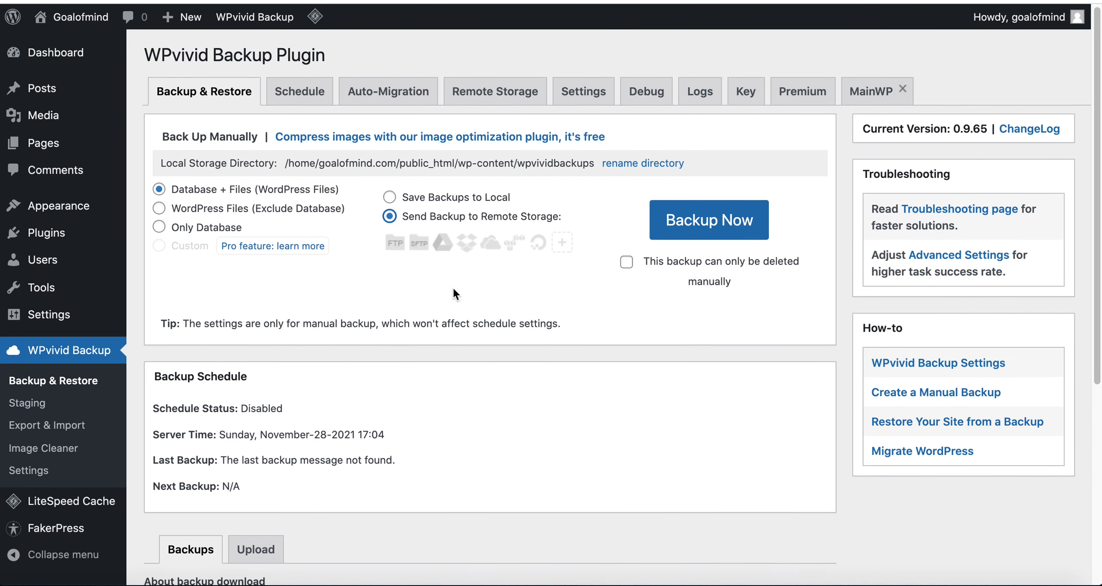
Examine the backup schedule settings for frequency, backup content and storage location
{"action": "left_click", "coordinate": [303, 92]}
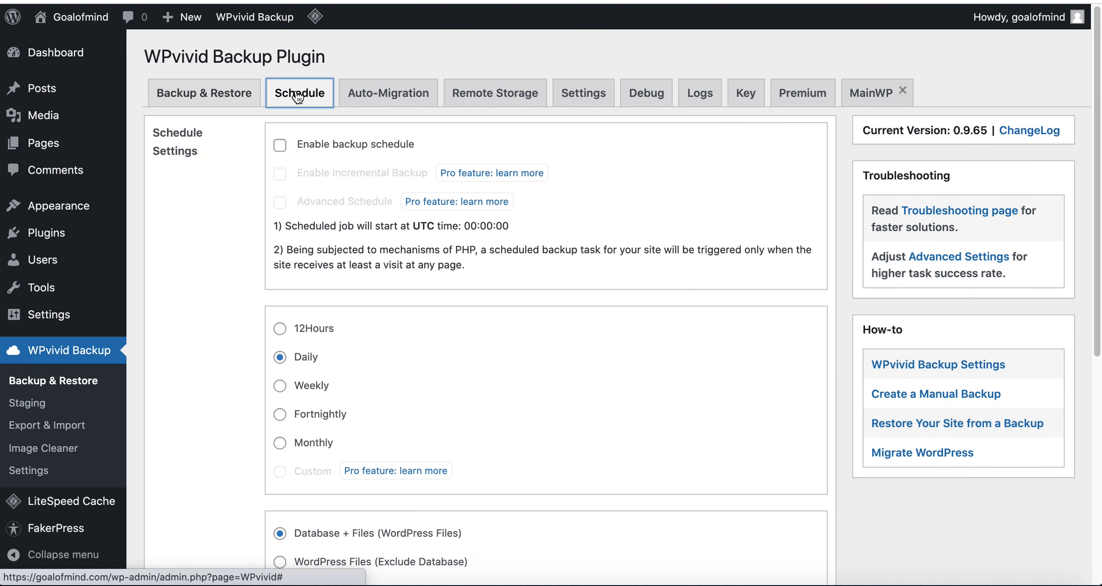
{"action": "scroll", "coordinate": [514, 274], "scroll_direction": "down", "scroll_amount": 10}
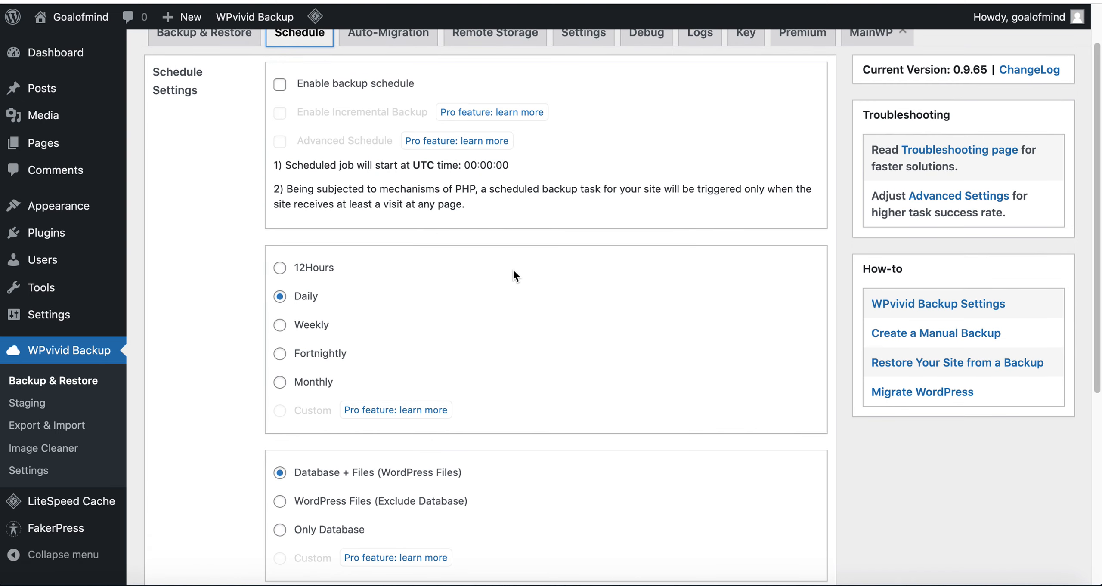
{"action": "scroll", "coordinate": [514, 274], "scroll_direction": "up", "scroll_amount": 5}
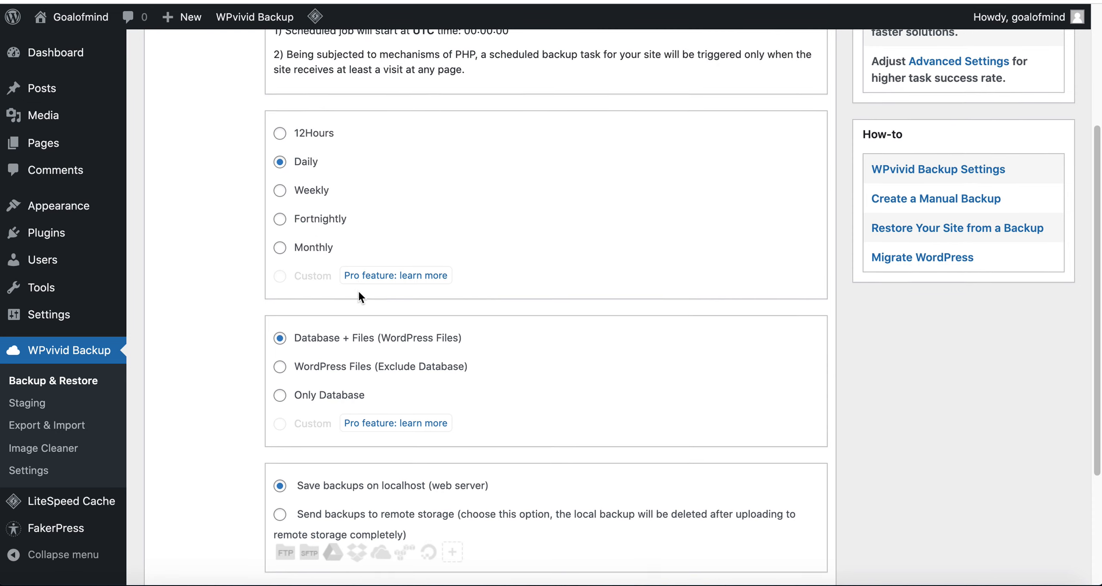
{"action": "scroll", "coordinate": [358, 297], "scroll_direction": "up", "scroll_amount": 5}
Examine the Auto-Migration options and the Remote Storage providers with the Google Drive setup form
{"action": "left_click", "coordinate": [388, 93]}
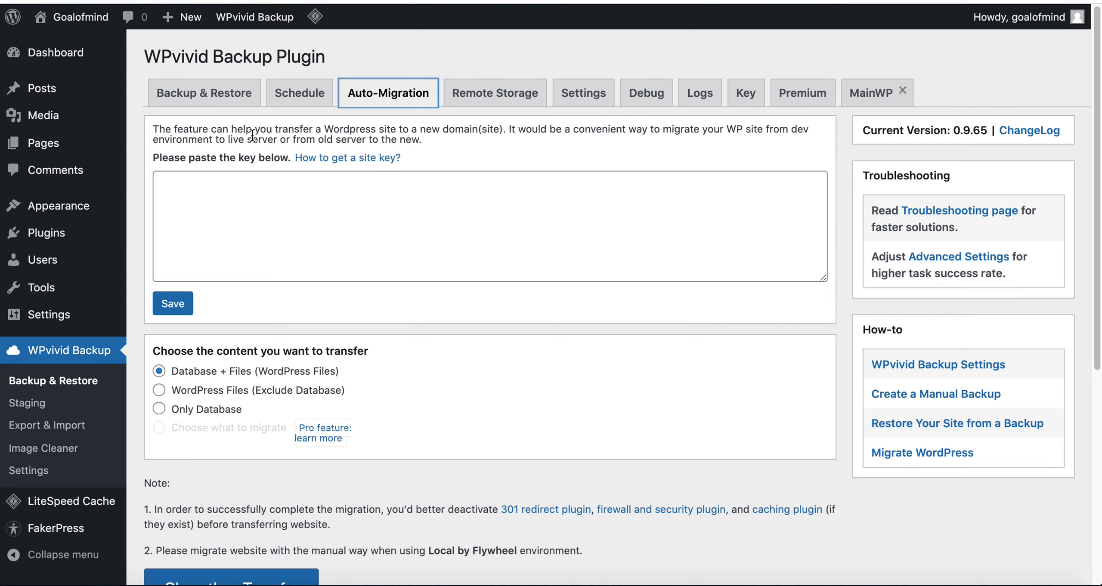
{"action": "left_click", "coordinate": [497, 91]}
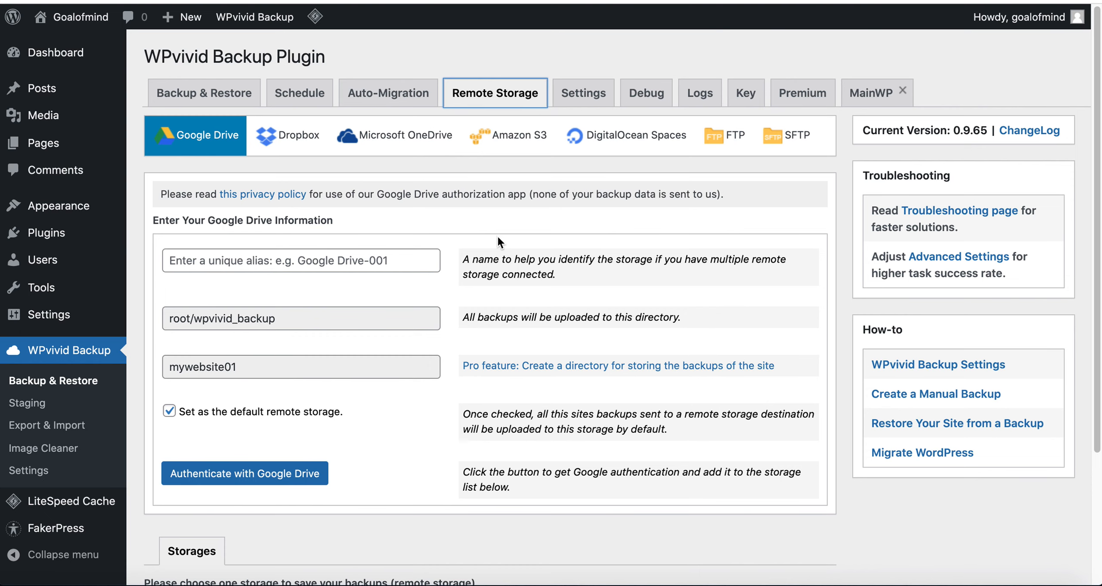
{"action": "left_click", "coordinate": [580, 99]}
{"action": "left_click", "coordinate": [495, 93]}
{"action": "scroll", "coordinate": [405, 420], "scroll_direction": "down", "scroll_amount": 5}
{"action": "scroll", "coordinate": [405, 419], "scroll_direction": "up", "scroll_amount": 5}
Examine WPvivid's General Settings, covering backup retention, backup folder, out-of-date backup removal, email report and web-server disk space
{"action": "left_click", "coordinate": [586, 89]}
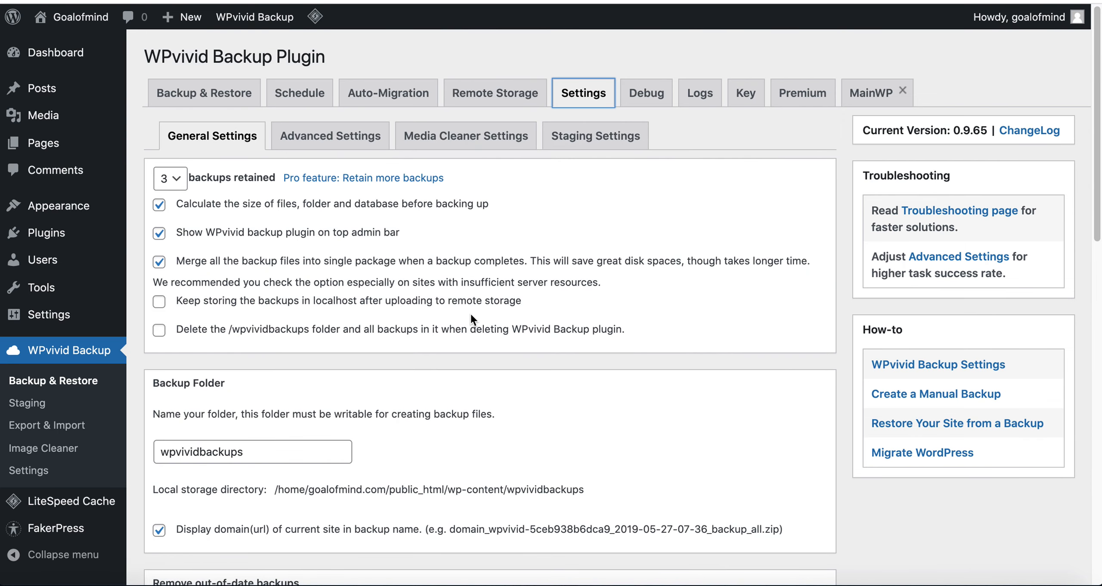
{"action": "scroll", "coordinate": [470, 316], "scroll_direction": "down", "scroll_amount": 3}
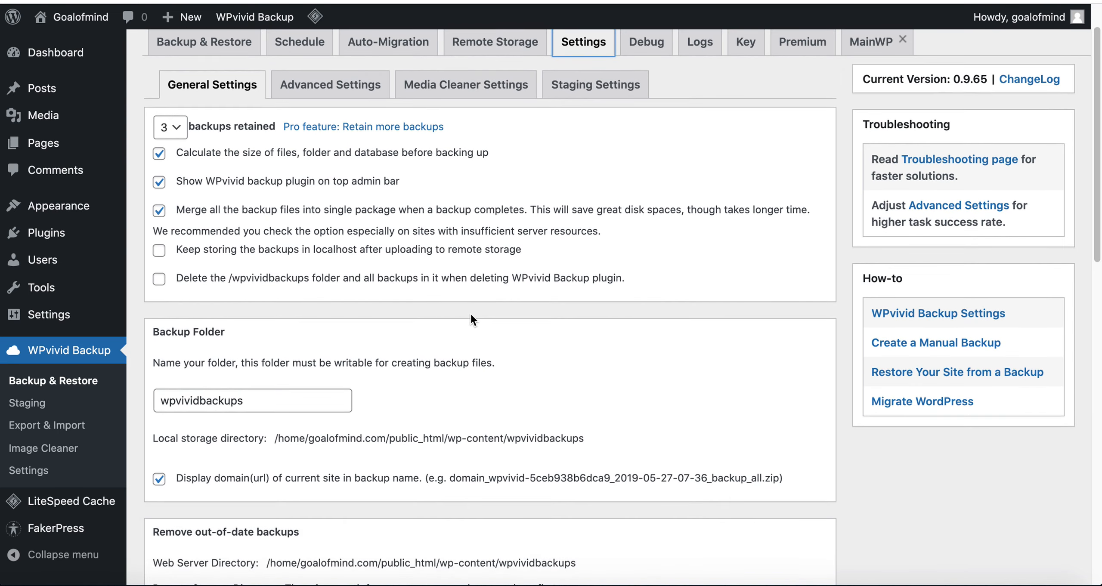
{"action": "scroll", "coordinate": [470, 313], "scroll_direction": "up", "scroll_amount": 3}
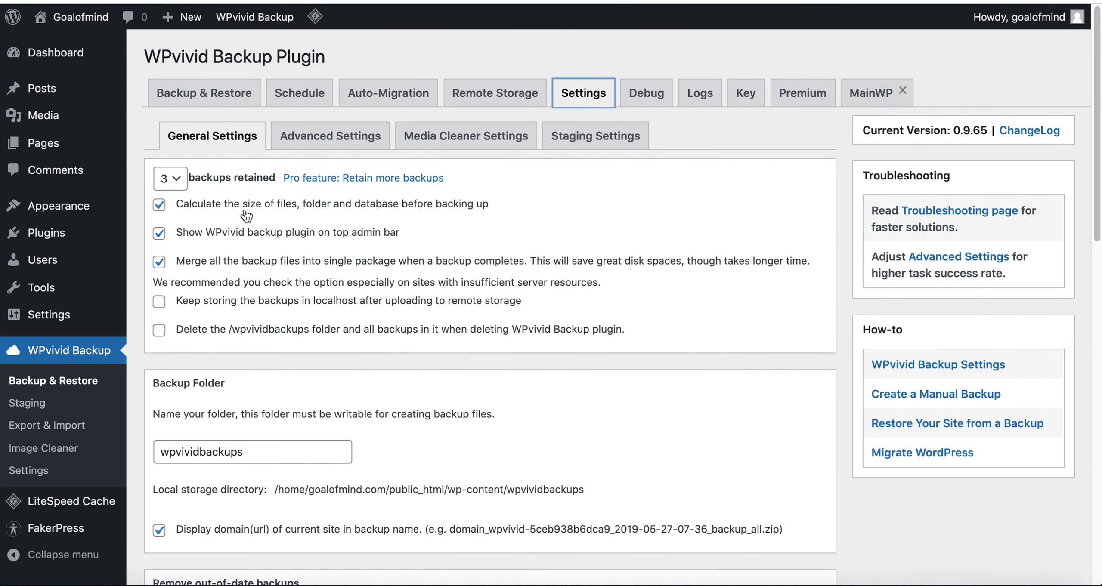
{"action": "scroll", "coordinate": [357, 318], "scroll_direction": "down", "scroll_amount": 1}
{"action": "scroll", "coordinate": [358, 318], "scroll_direction": "down", "scroll_amount": 4}
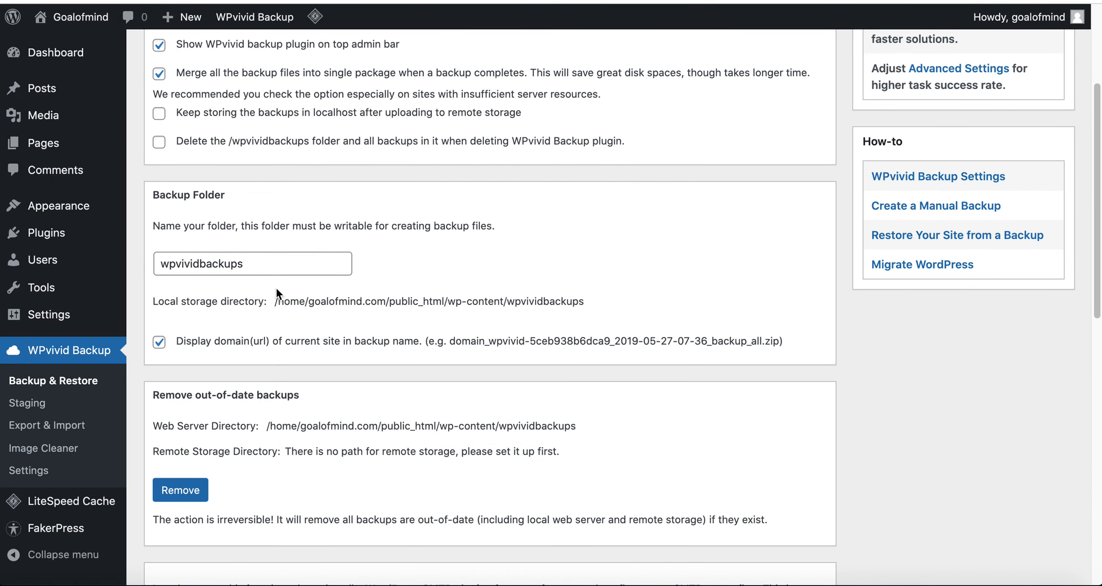
{"action": "left_click_drag", "start_coordinate": [271, 272], "coordinate": [129, 262]}
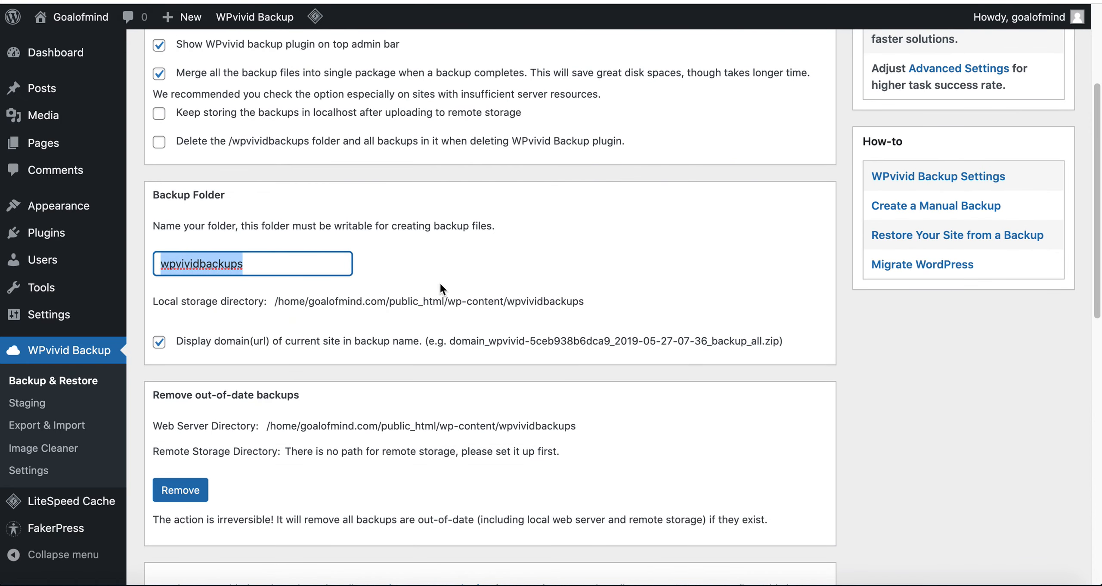
{"action": "scroll", "coordinate": [439, 283], "scroll_direction": "down", "scroll_amount": 1}
{"action": "scroll", "coordinate": [445, 302], "scroll_direction": "down", "scroll_amount": 8}
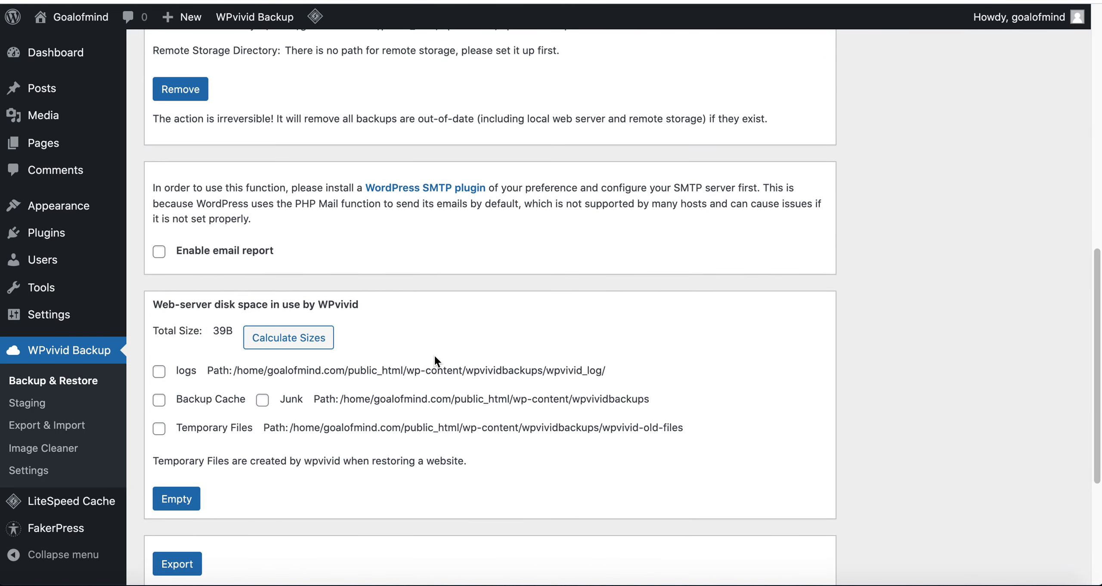
{"action": "scroll", "coordinate": [434, 355], "scroll_direction": "down", "scroll_amount": 3}
{"action": "scroll", "coordinate": [434, 355], "scroll_direction": "up", "scroll_amount": 15}
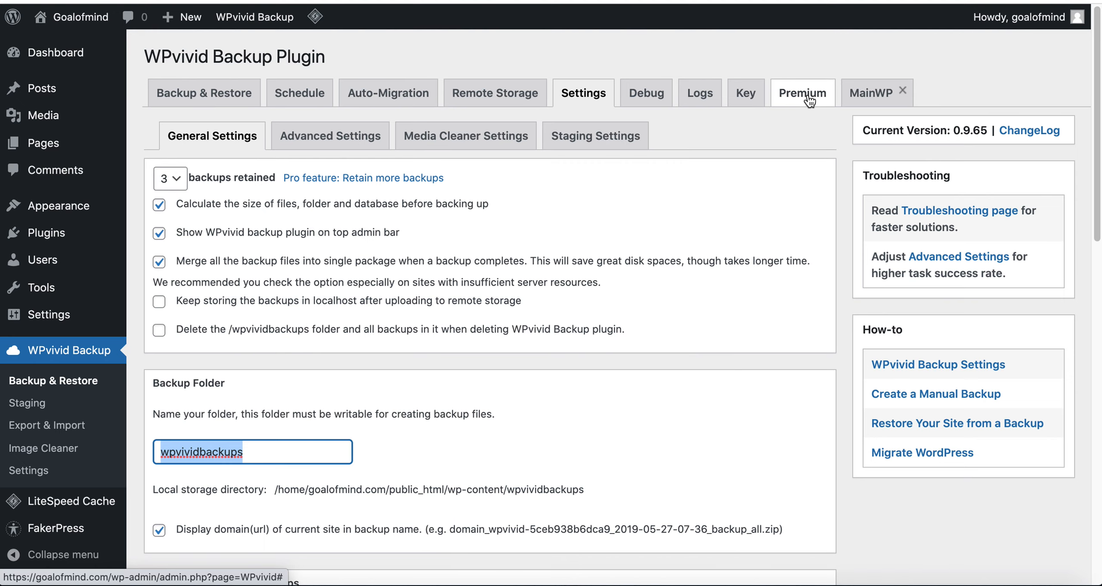
{"action": "scroll", "coordinate": [358, 383], "scroll_direction": "down", "scroll_amount": 2}
{"action": "scroll", "coordinate": [358, 384], "scroll_direction": "down", "scroll_amount": 2}
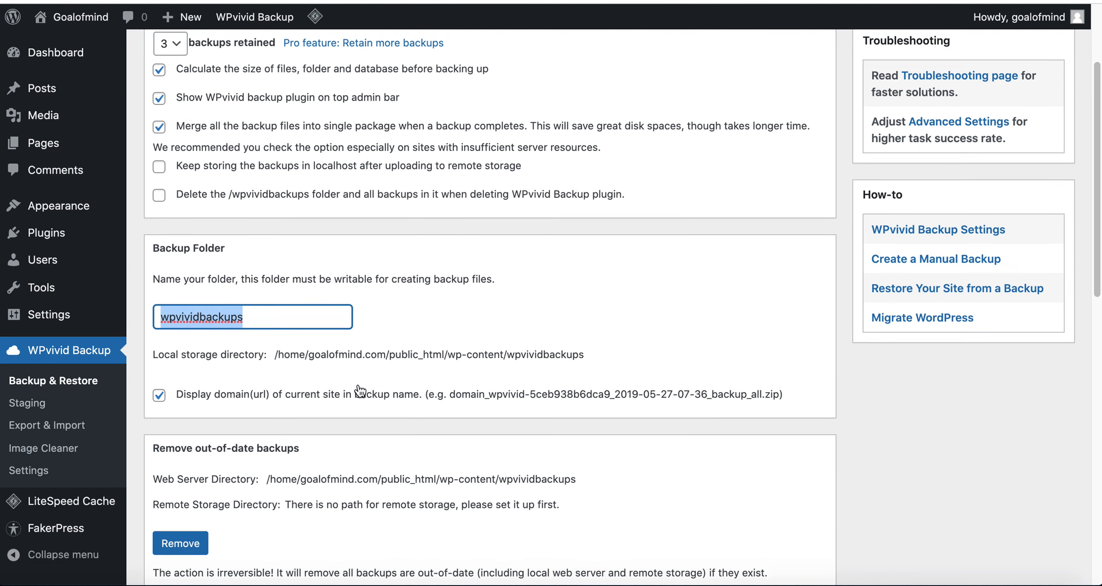
{"action": "scroll", "coordinate": [364, 460], "scroll_direction": "up", "scroll_amount": 4}
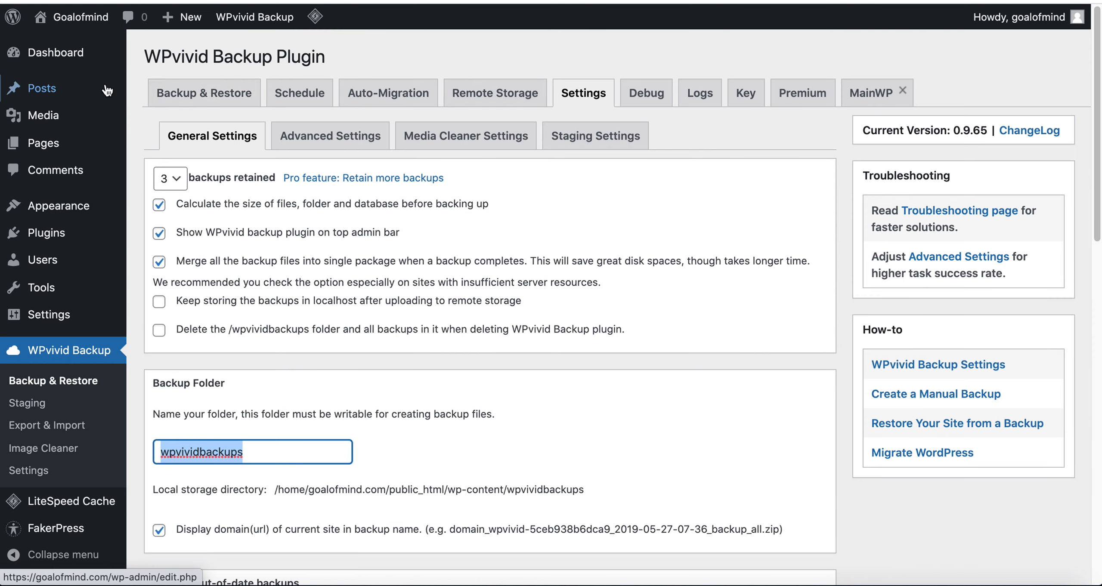
Review the manual backup options again and check the WordPress dashboard's At a Glance summary of posts and pages
{"action": "left_click", "coordinate": [193, 99]}
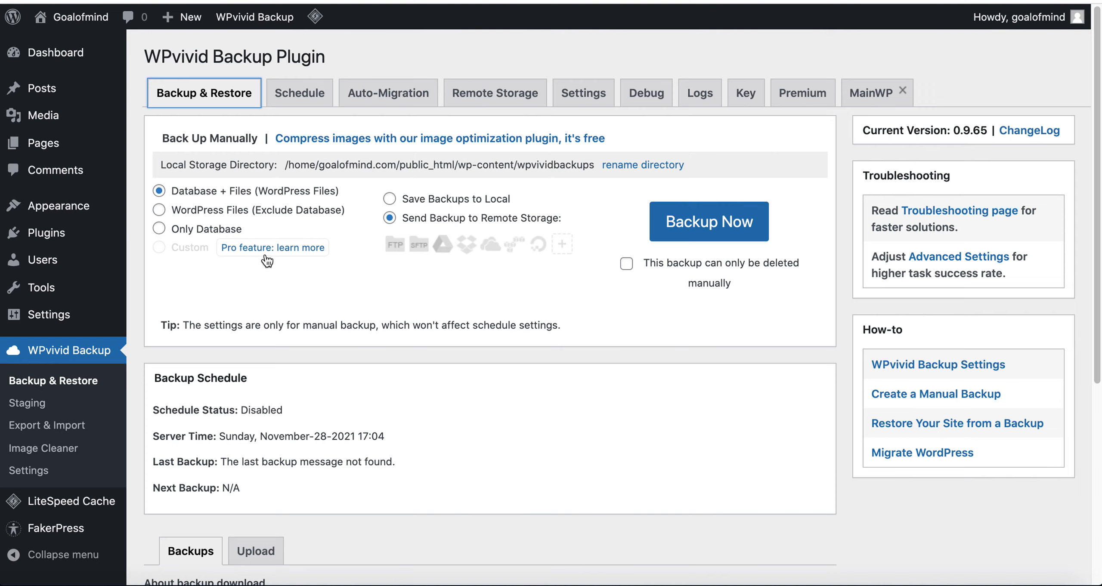
{"action": "left_click", "coordinate": [400, 56]}
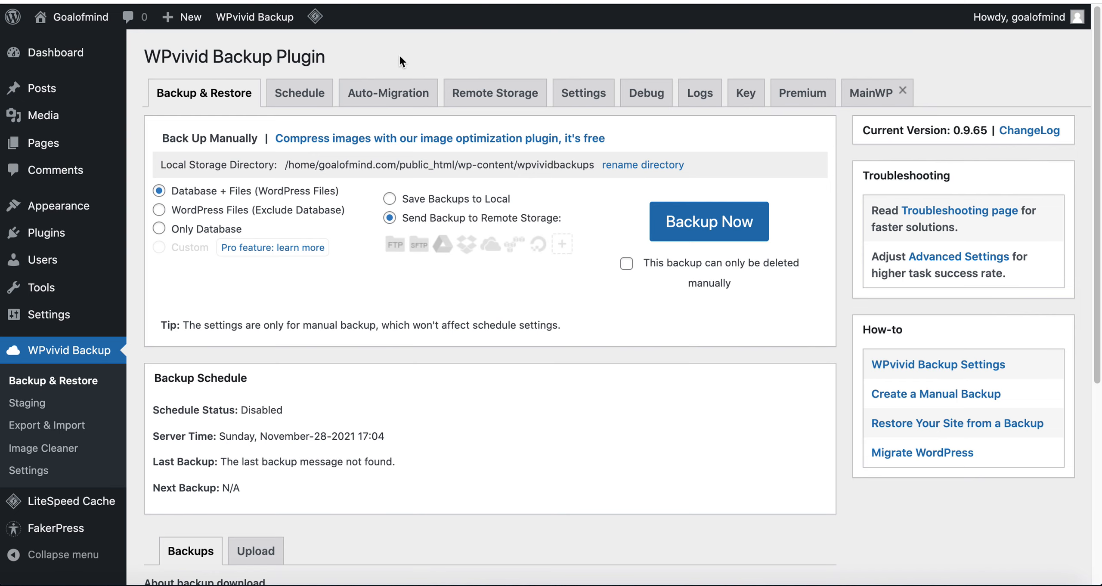
{"action": "left_click", "coordinate": [47, 52]}
{"action": "scroll", "coordinate": [351, 334], "scroll_direction": "down", "scroll_amount": 6}
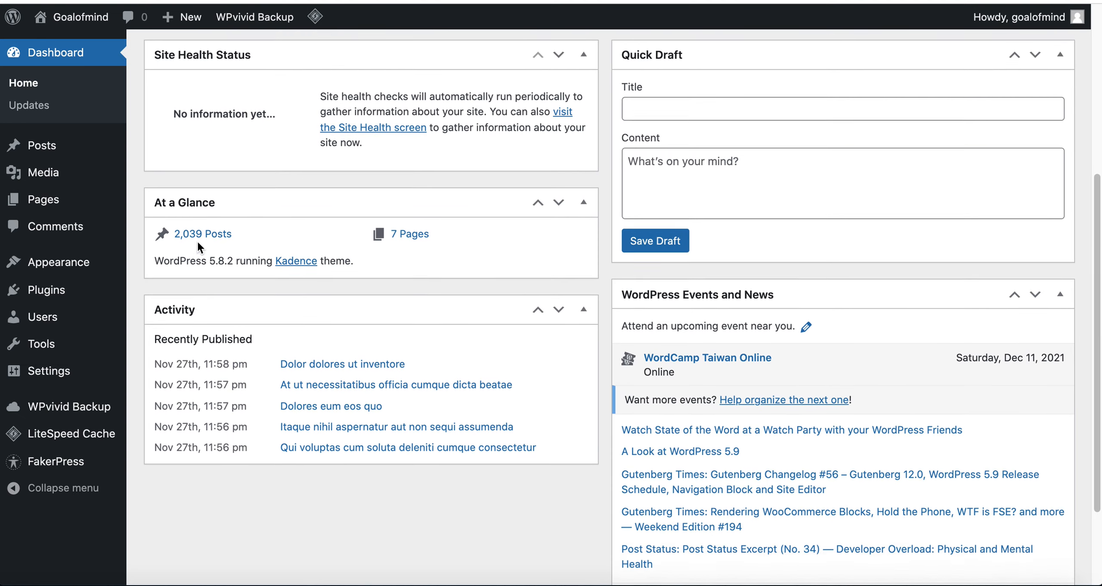
{"action": "scroll", "coordinate": [196, 241], "scroll_direction": "up", "scroll_amount": 1}
{"action": "scroll", "coordinate": [205, 271], "scroll_direction": "up", "scroll_amount": 6}
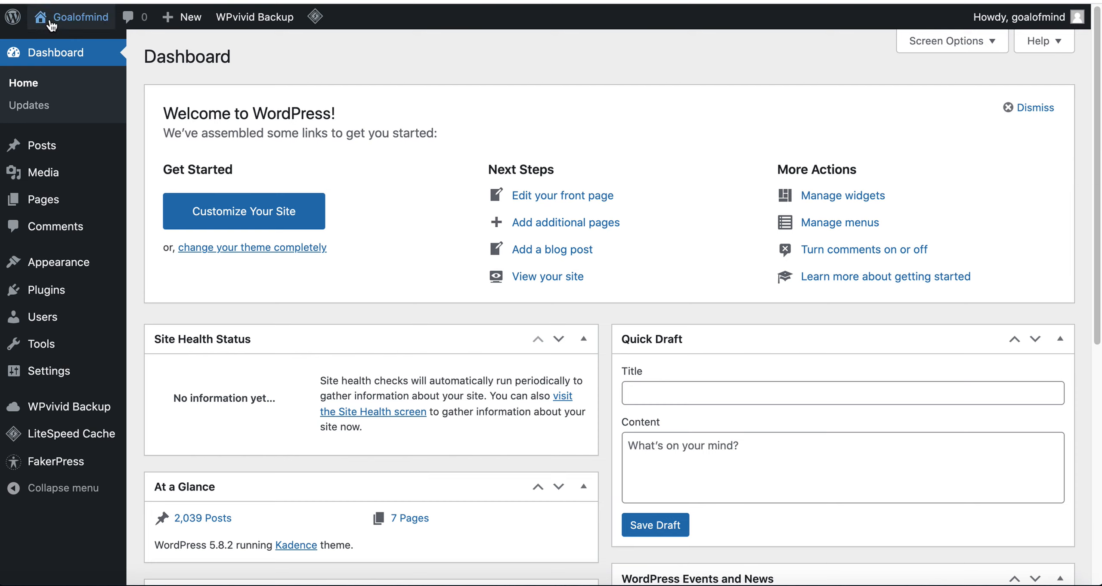
Visit the live Goalofmind site and look through its Blog page, from the lesson posts to the pagination
{"action": "mouse_move", "coordinate": [65, 17]}
{"action": "left_click", "coordinate": [55, 46]}
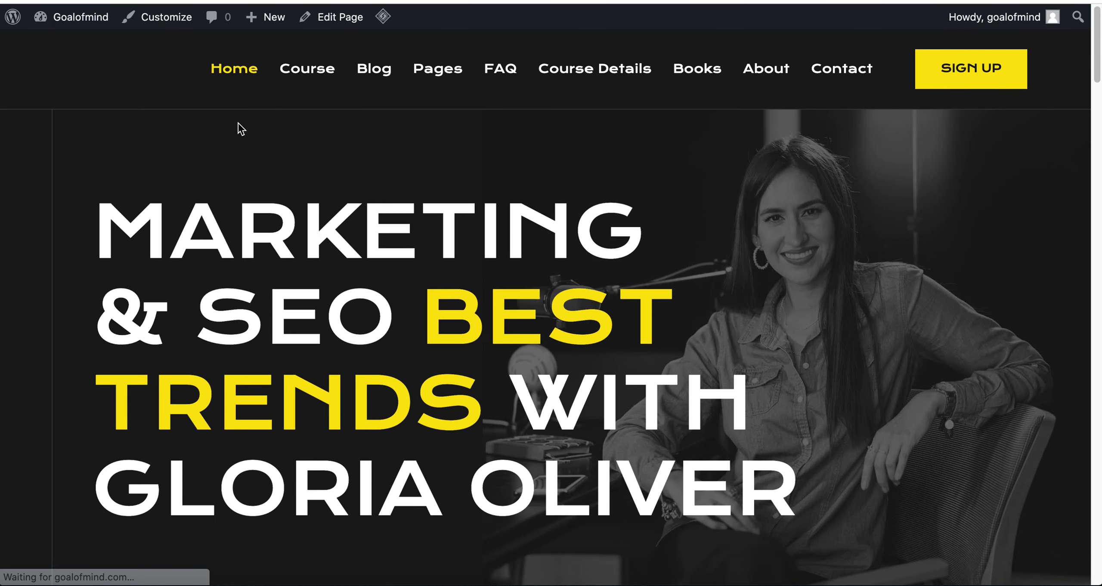
{"action": "left_click", "coordinate": [373, 71]}
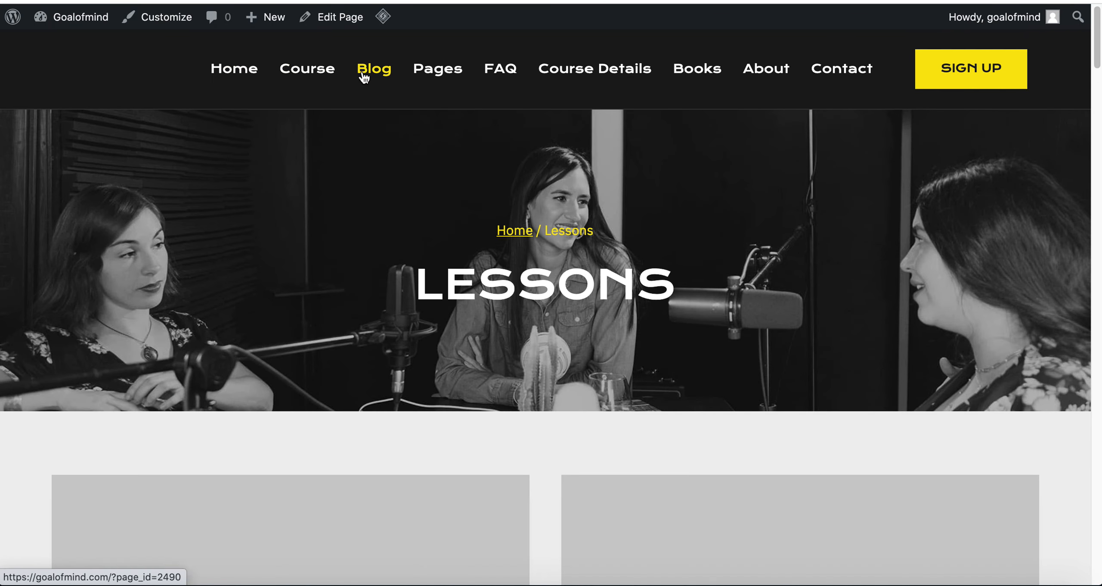
{"action": "scroll", "coordinate": [574, 334], "scroll_direction": "down", "scroll_amount": 20}
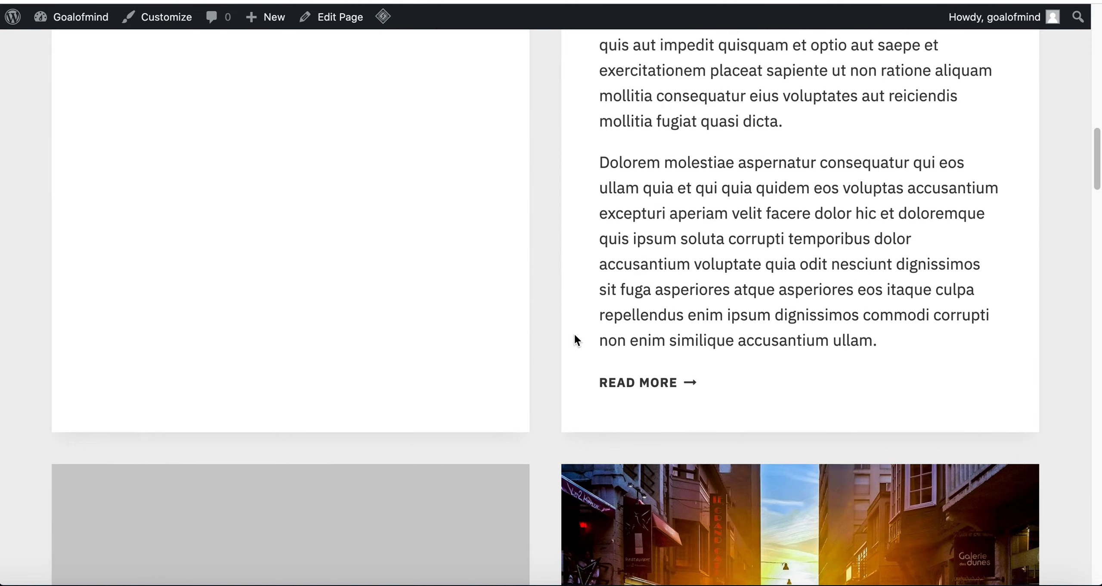
{"action": "scroll", "coordinate": [574, 338], "scroll_direction": "down", "scroll_amount": 15}
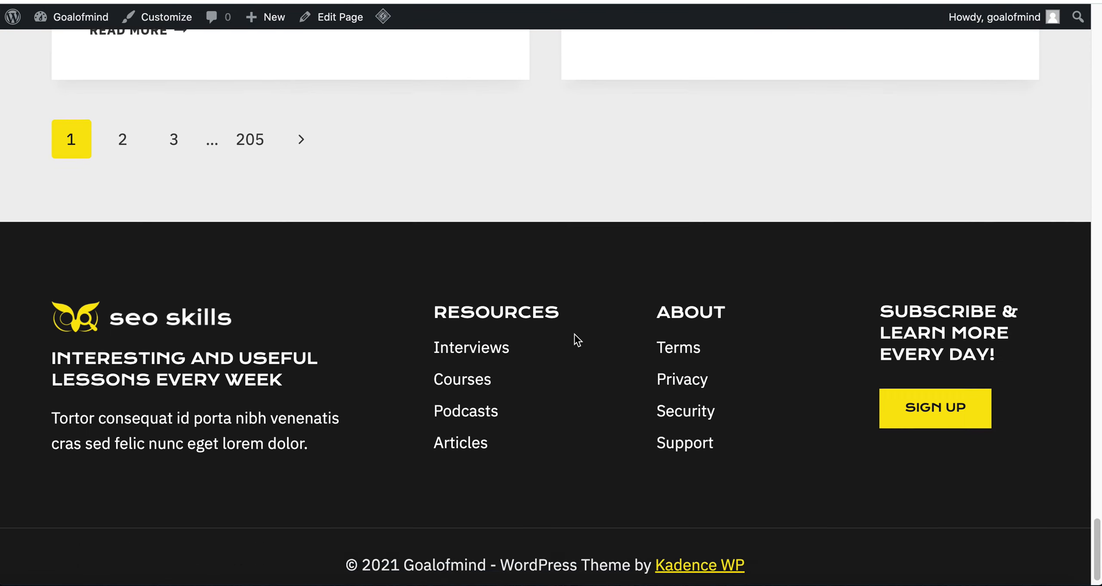
{"action": "scroll", "coordinate": [574, 337], "scroll_direction": "up", "scroll_amount": 5}
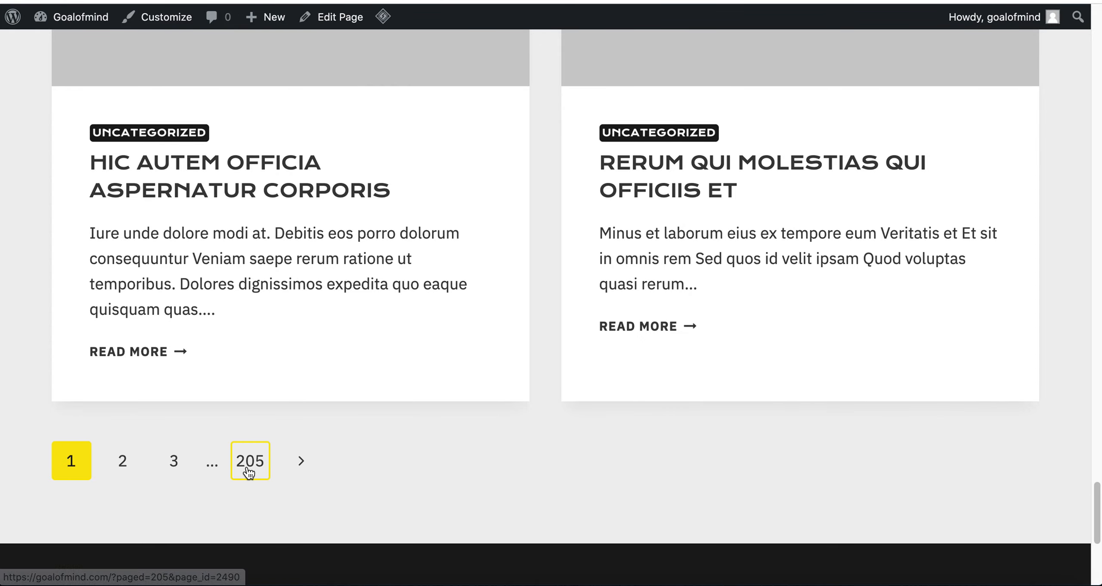
{"action": "scroll", "coordinate": [313, 558], "scroll_direction": "up", "scroll_amount": 5}
{"action": "scroll", "coordinate": [313, 557], "scroll_direction": "up", "scroll_amount": 20}
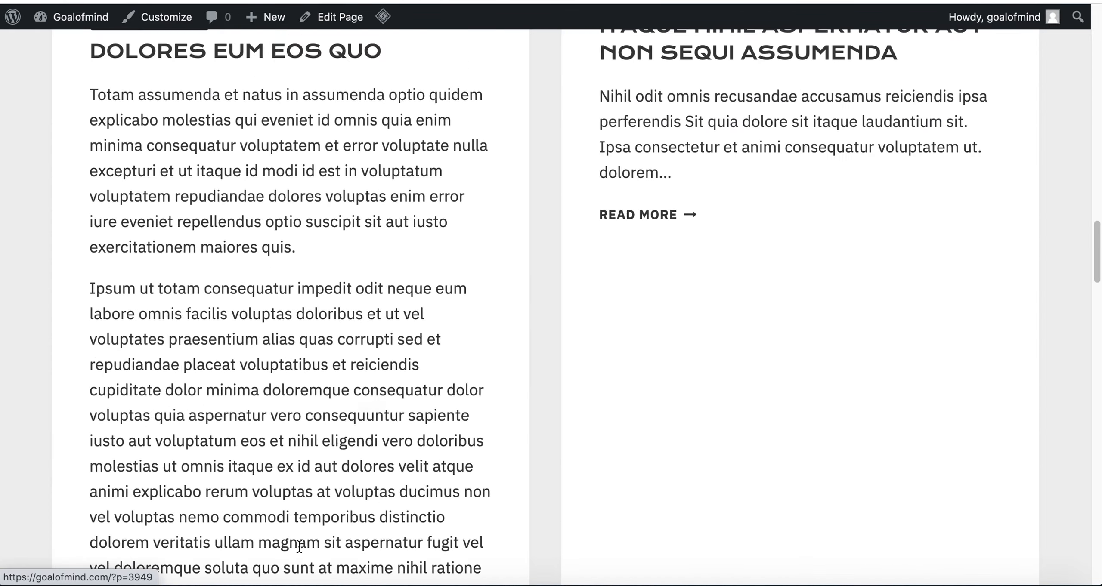
{"action": "scroll", "coordinate": [768, 476], "scroll_direction": "down", "scroll_amount": 6}
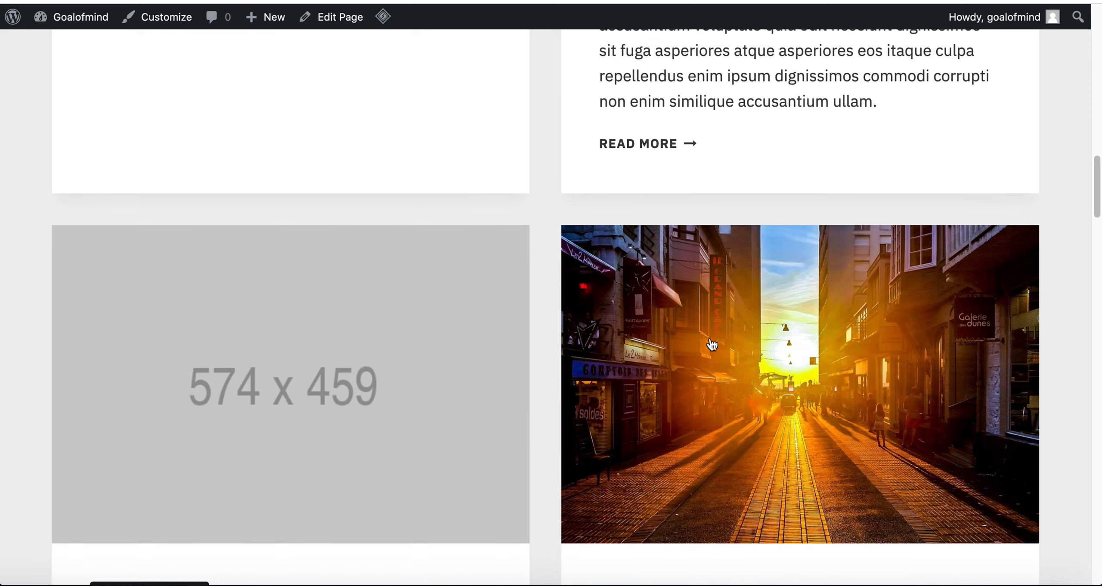
Open the blog post "Itaque nihil aspernatur aut non sequi assumenda" and look through its image and content
{"action": "left_click", "coordinate": [711, 339]}
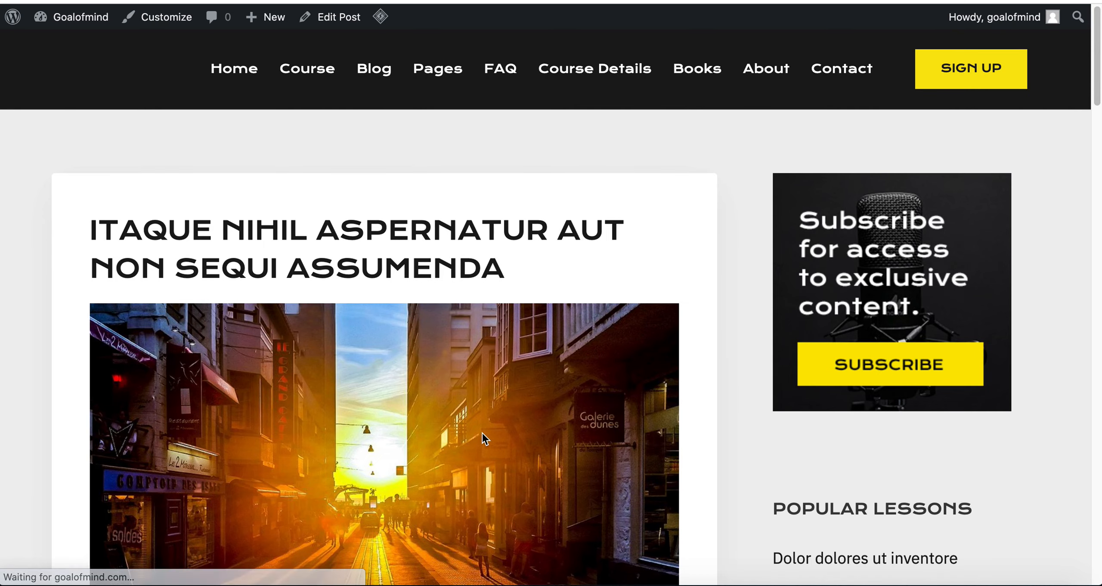
{"action": "scroll", "coordinate": [493, 434], "scroll_direction": "down", "scroll_amount": 15}
{"action": "scroll", "coordinate": [492, 434], "scroll_direction": "down", "scroll_amount": 20}
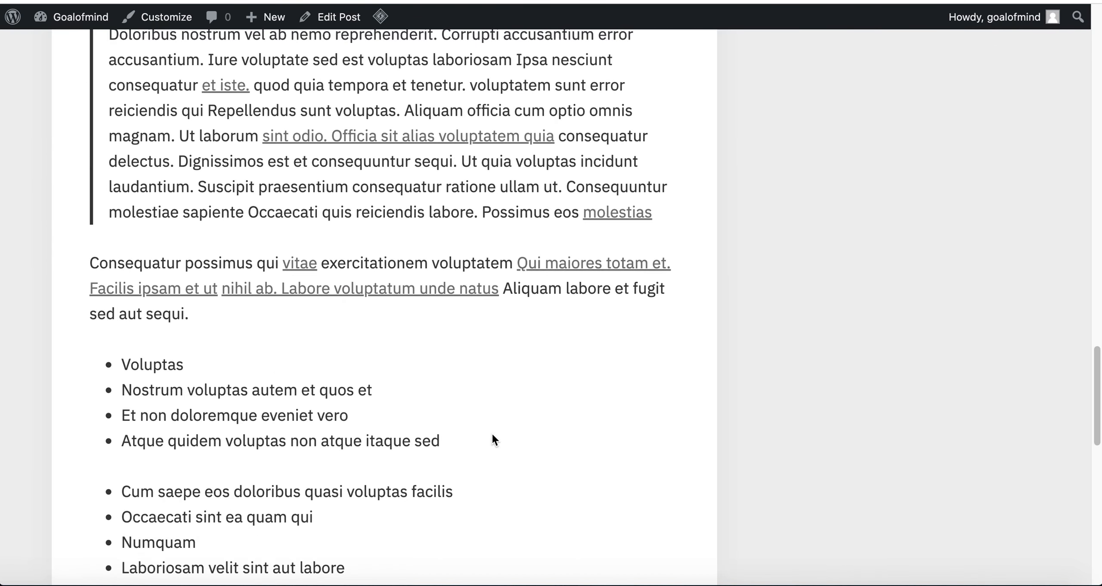
{"action": "scroll", "coordinate": [493, 434], "scroll_direction": "up", "scroll_amount": 20}
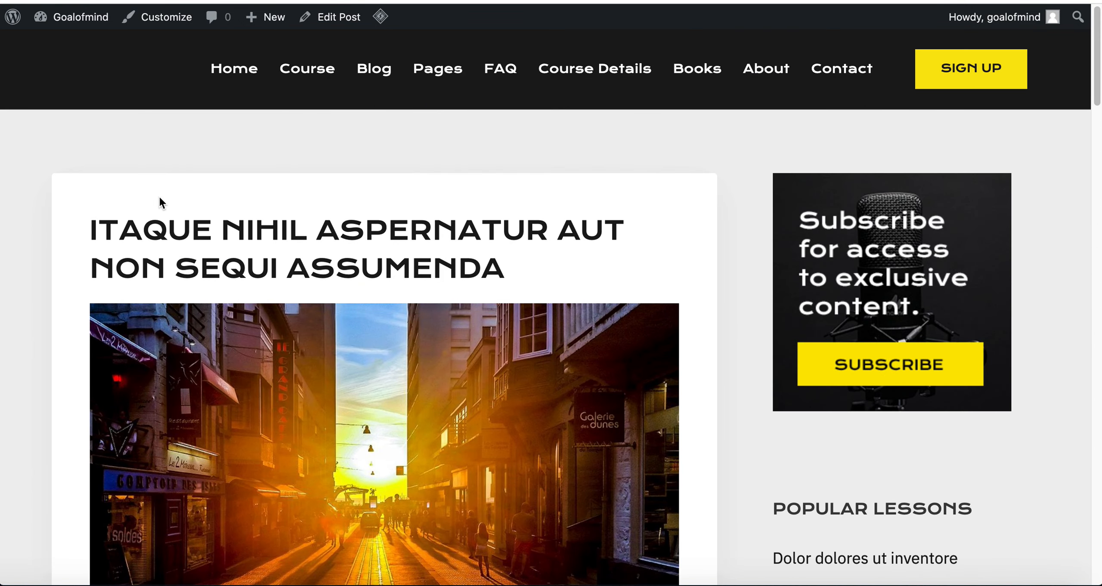
Return to the site's admin dashboard and reopen WPvivid's Backup & Restore page
{"action": "mouse_move", "coordinate": [65, 19]}
{"action": "left_click", "coordinate": [53, 51]}
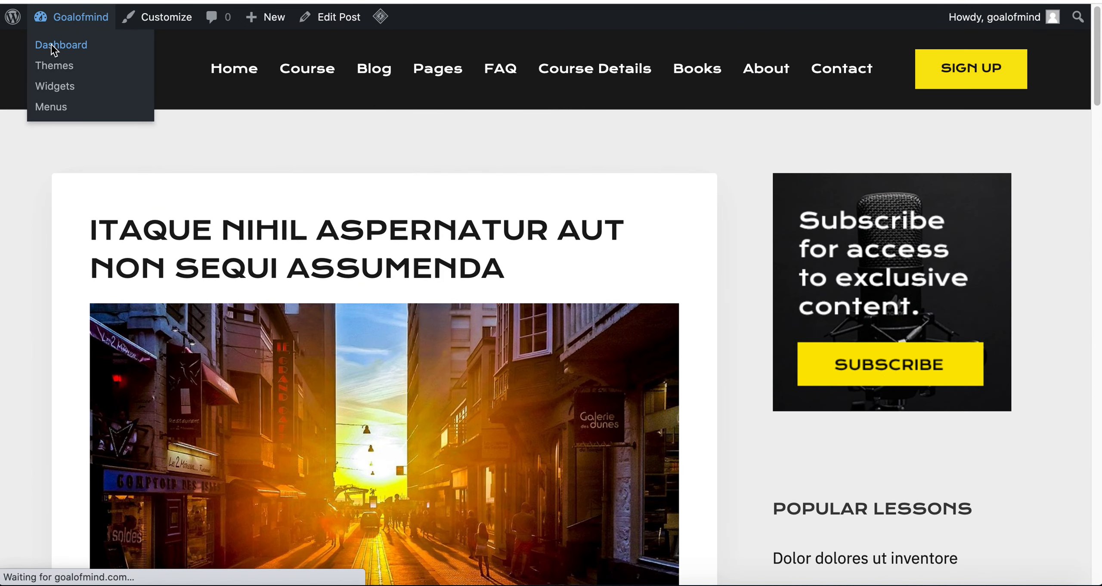
{"action": "scroll", "coordinate": [321, 334], "scroll_direction": "down", "scroll_amount": 1}
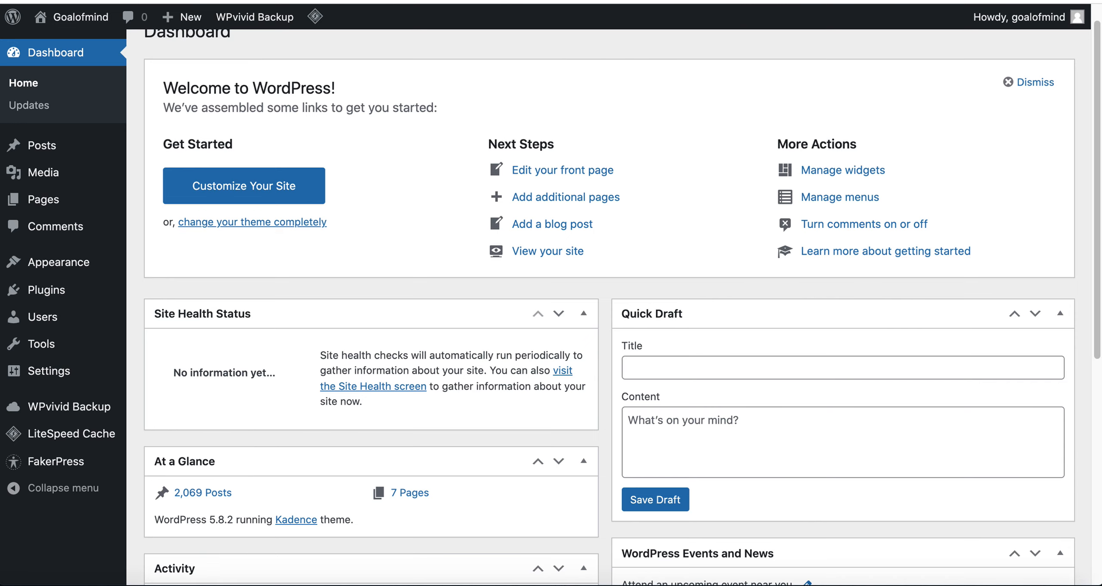
{"action": "mouse_move", "coordinate": [48, 378]}
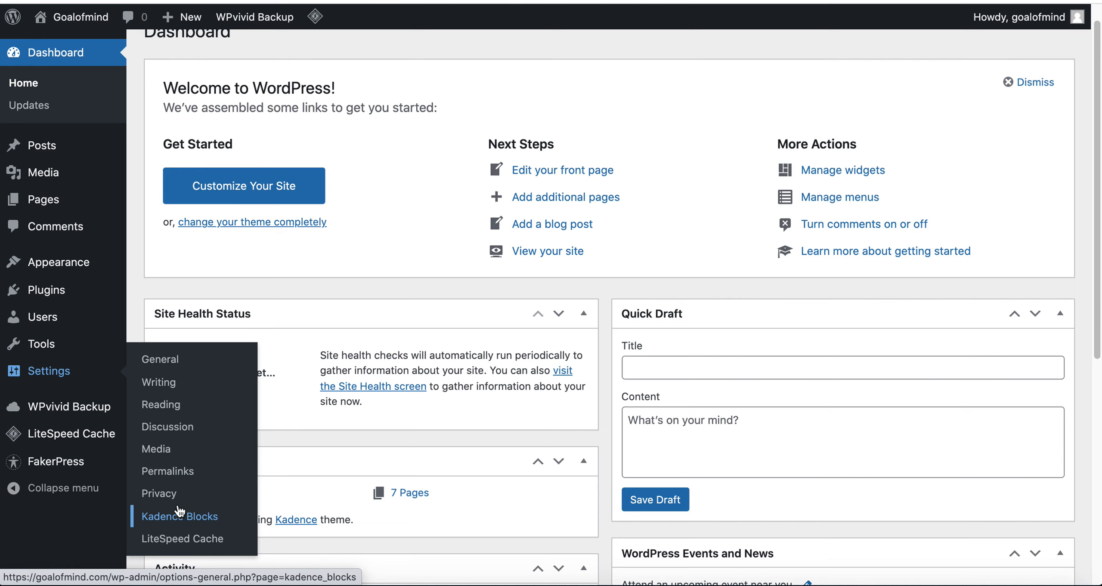
{"action": "mouse_move", "coordinate": [101, 408]}
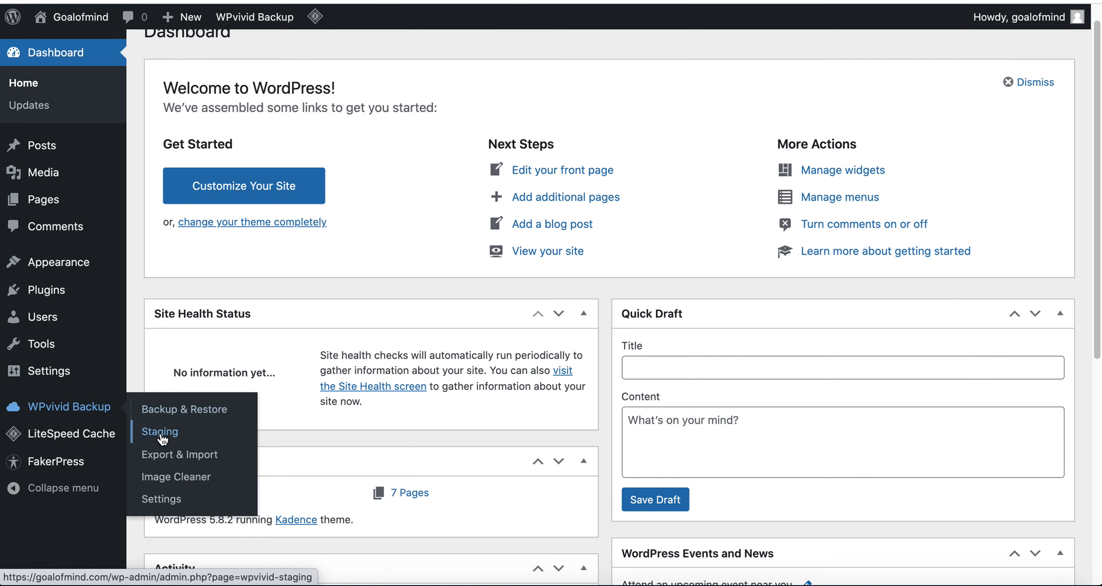
{"action": "left_click", "coordinate": [168, 411]}
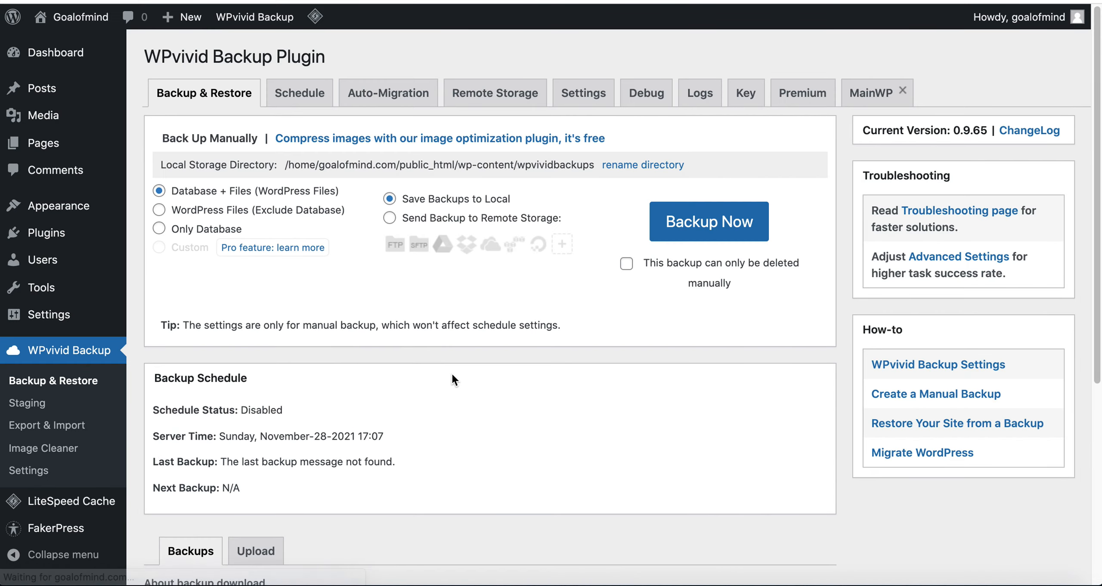
Recheck WPvivid's General Settings for backup retention, merging of backup files and the backup folder
{"action": "left_click", "coordinate": [582, 95]}
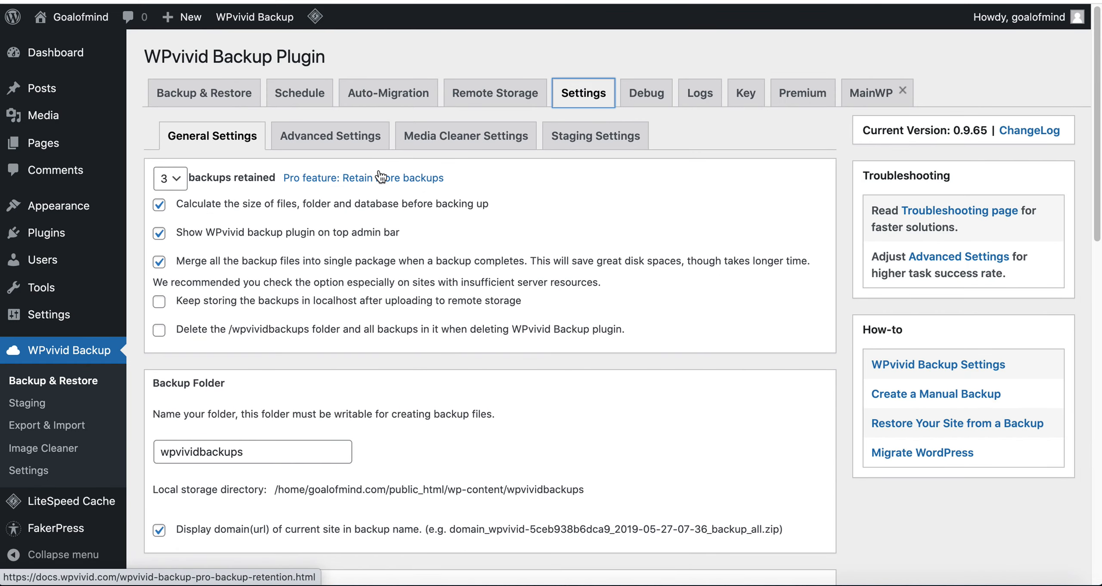
{"action": "scroll", "coordinate": [382, 381], "scroll_direction": "down", "scroll_amount": 5}
{"action": "scroll", "coordinate": [382, 386], "scroll_direction": "up", "scroll_amount": 5}
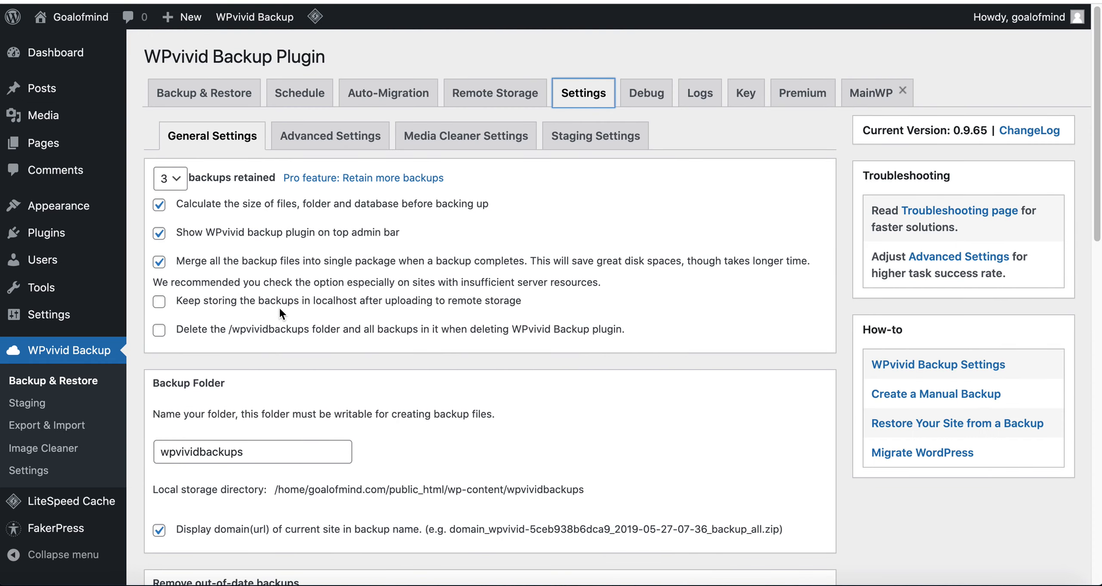
{"action": "scroll", "coordinate": [278, 307], "scroll_direction": "down", "scroll_amount": 5}
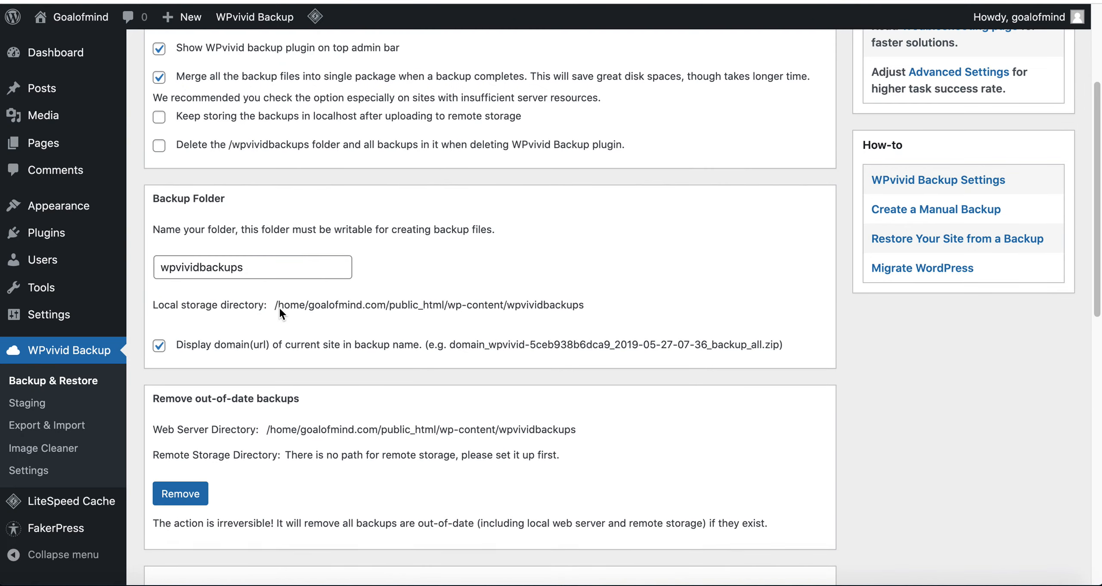
{"action": "scroll", "coordinate": [279, 307], "scroll_direction": "up", "scroll_amount": 5}
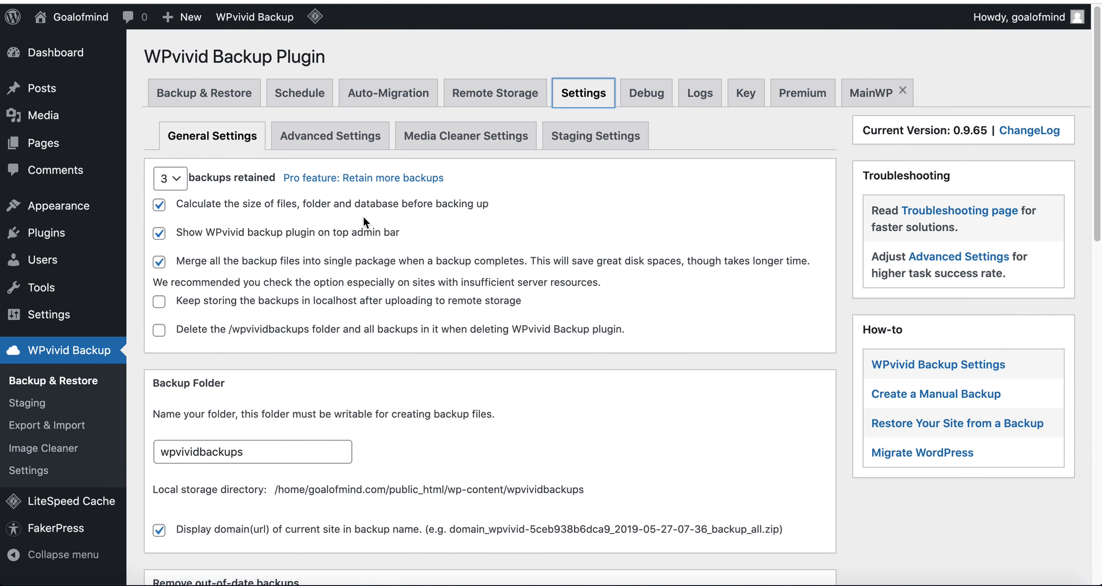
{"action": "left_click", "coordinate": [463, 358]}
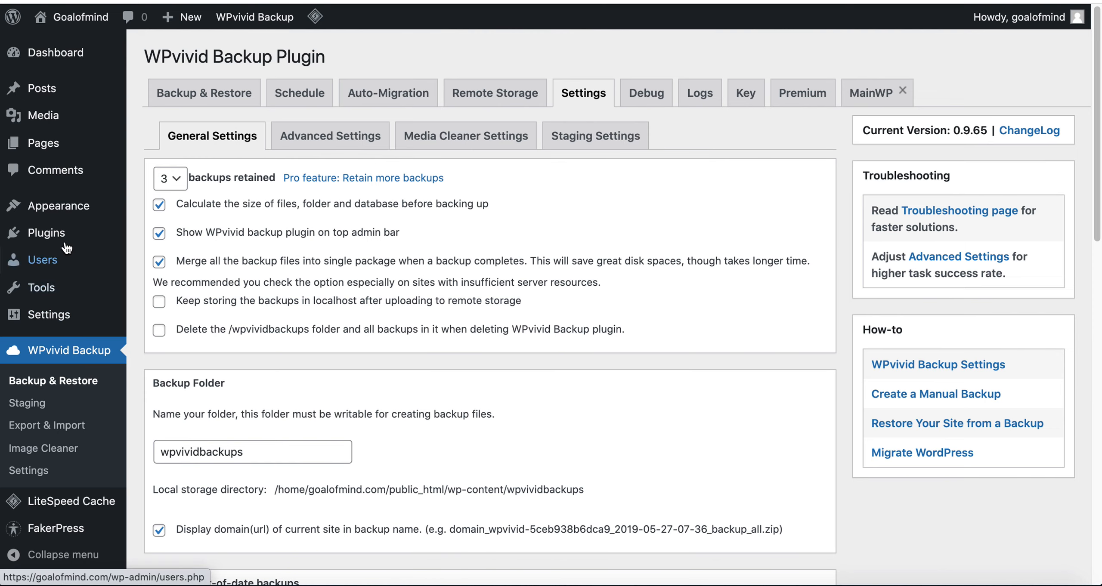
Deactivate the free WPvivid Backup Plugin in the installed plugins list and delete it along with its data
{"action": "mouse_move", "coordinate": [63, 237]}
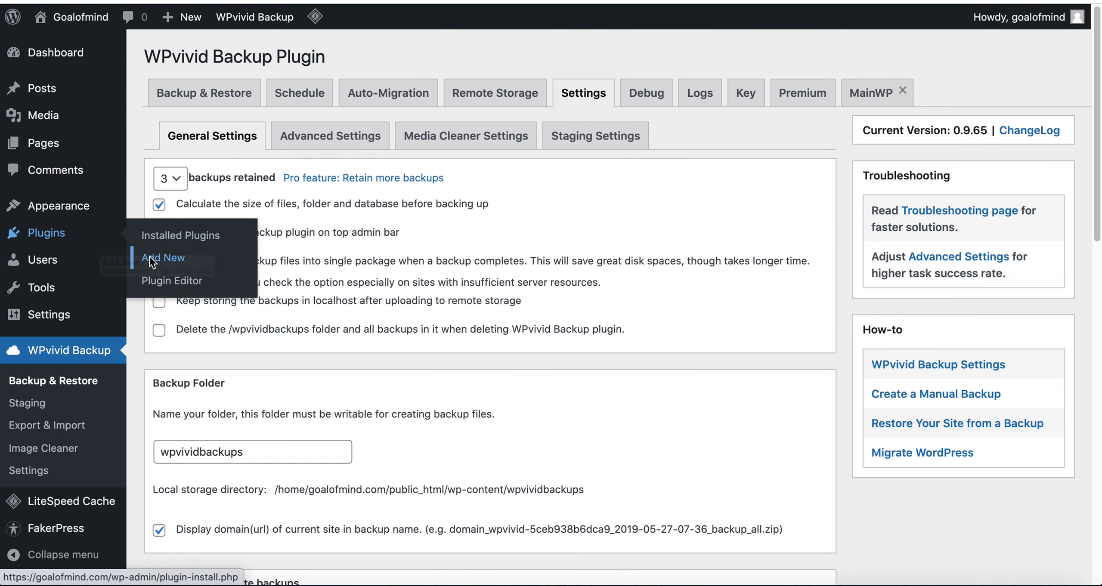
{"action": "left_click", "coordinate": [180, 235]}
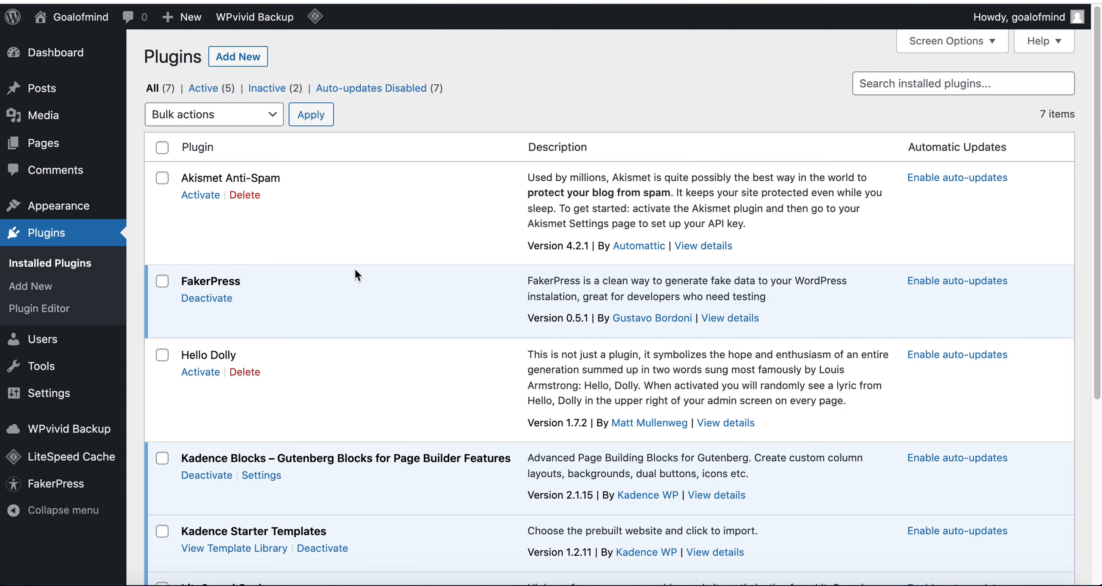
{"action": "scroll", "coordinate": [351, 340], "scroll_direction": "down", "scroll_amount": 5}
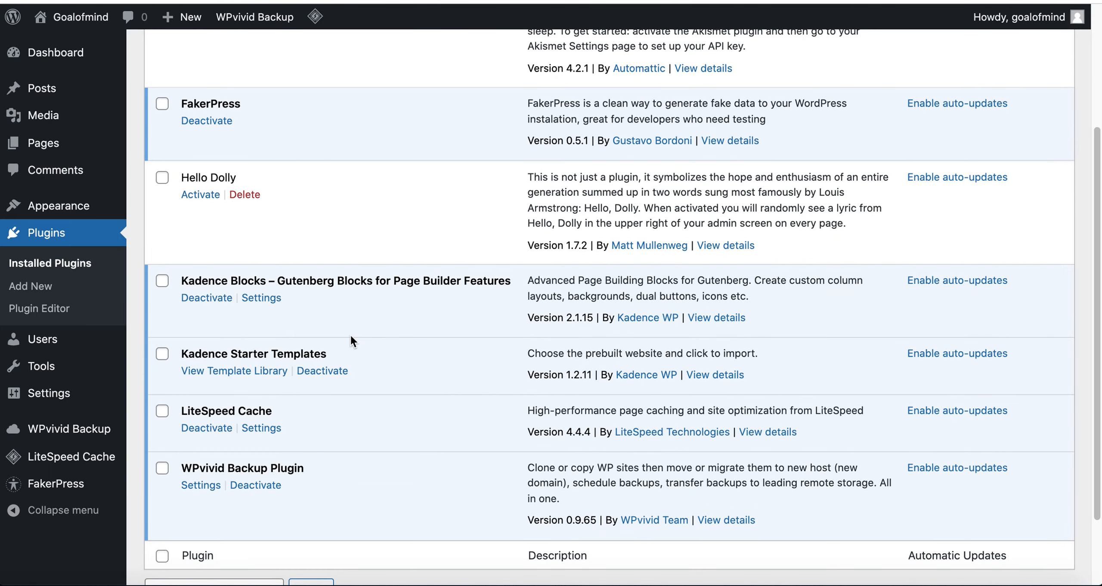
{"action": "left_click", "coordinate": [253, 486]}
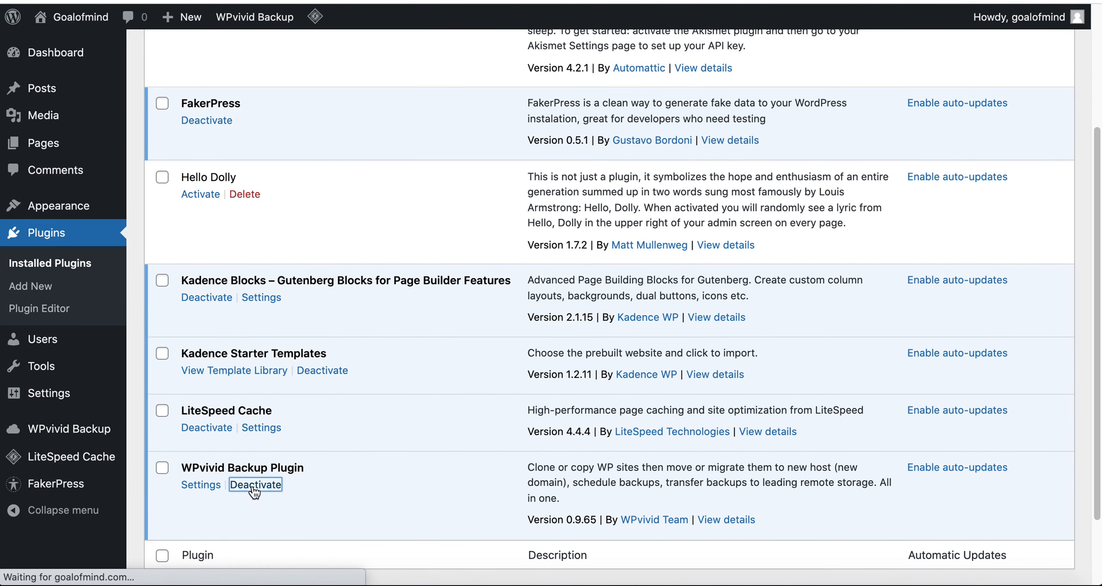
{"action": "scroll", "coordinate": [355, 421], "scroll_direction": "down", "scroll_amount": 8}
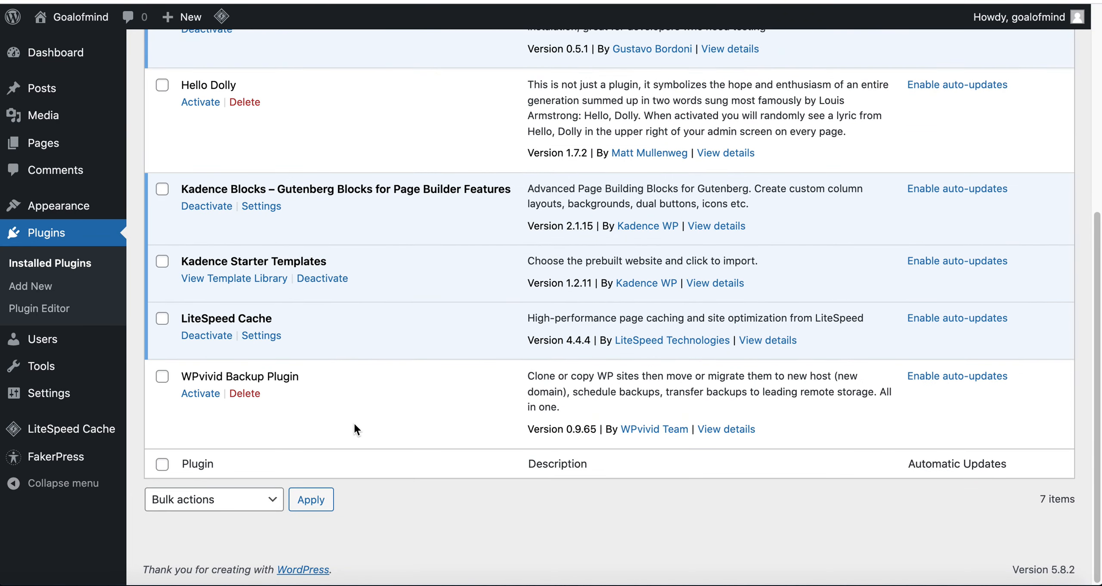
{"action": "left_click", "coordinate": [244, 393]}
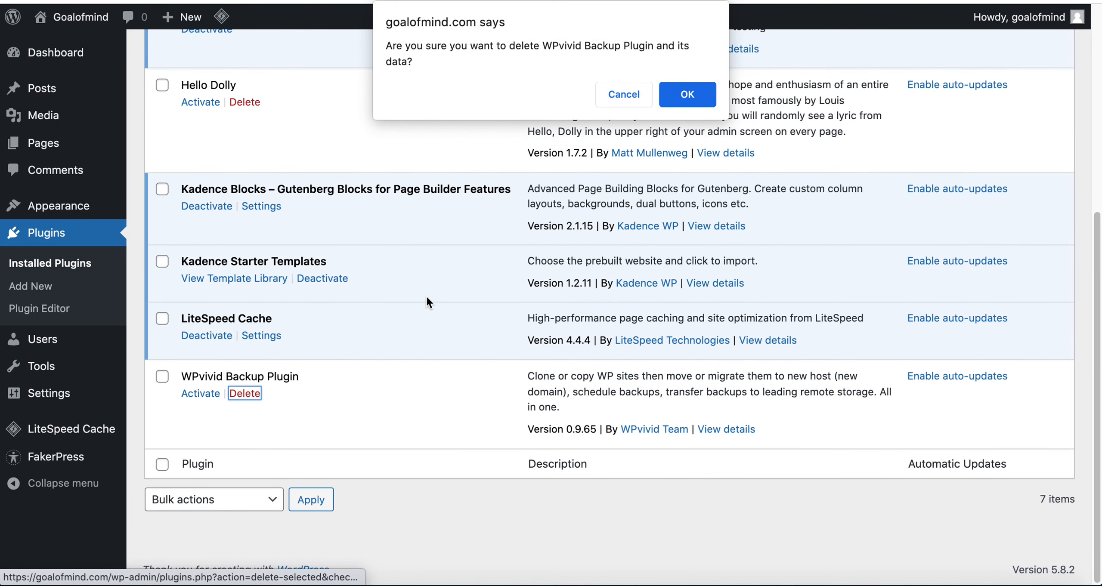
{"action": "left_click", "coordinate": [674, 103]}
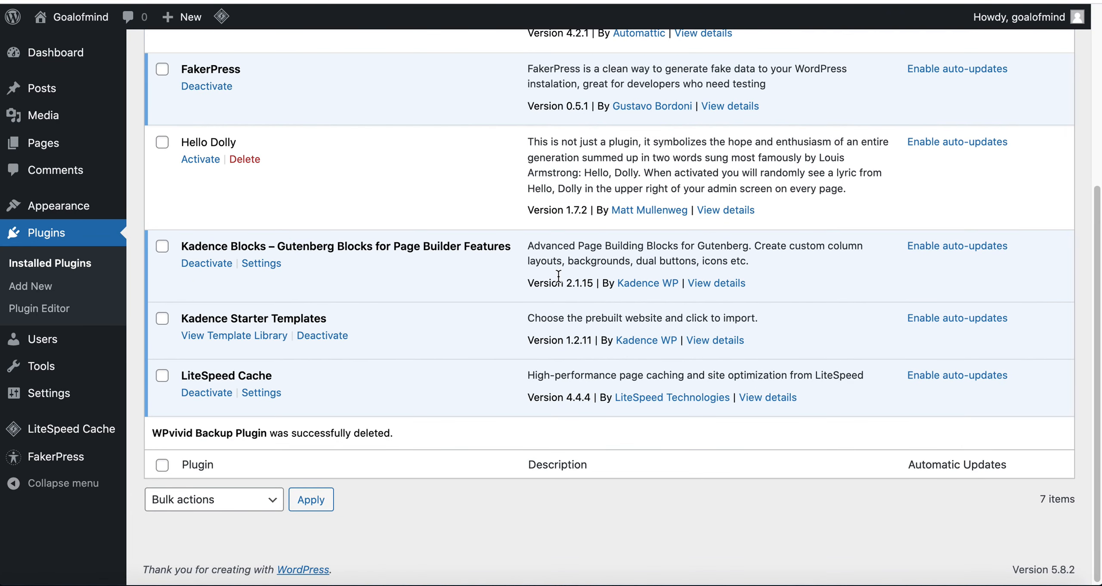
Upload wpvivid-installer.zip from the Downloads folder as a new plugin, install it and activate it
{"action": "scroll", "coordinate": [558, 275], "scroll_direction": "up", "scroll_amount": 3}
{"action": "scroll", "coordinate": [465, 257], "scroll_direction": "up", "scroll_amount": 4}
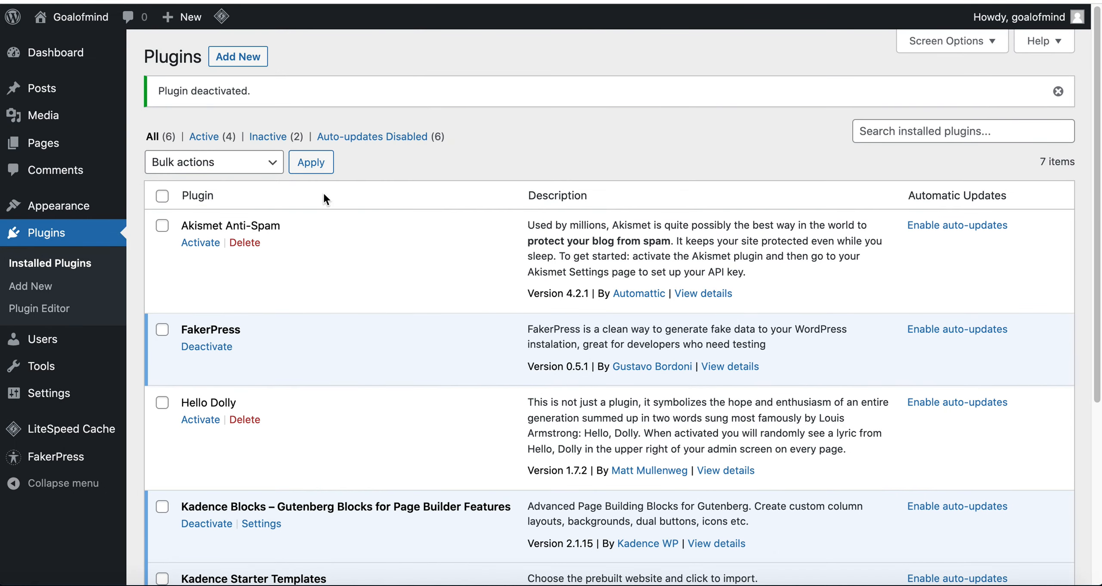
{"action": "left_click", "coordinate": [236, 67]}
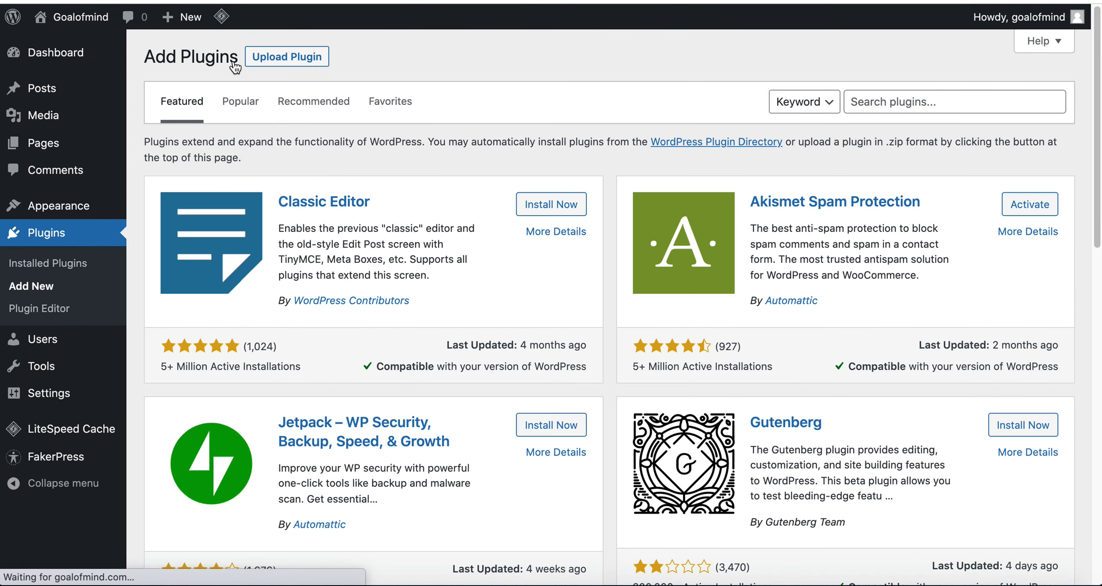
{"action": "left_click", "coordinate": [275, 66]}
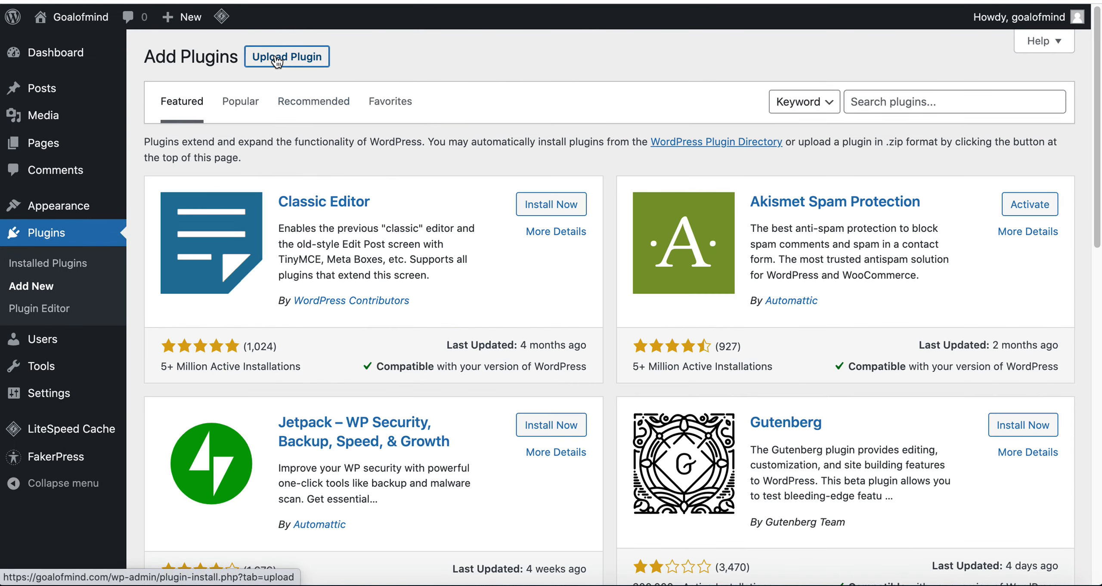
{"action": "left_click", "coordinate": [477, 202]}
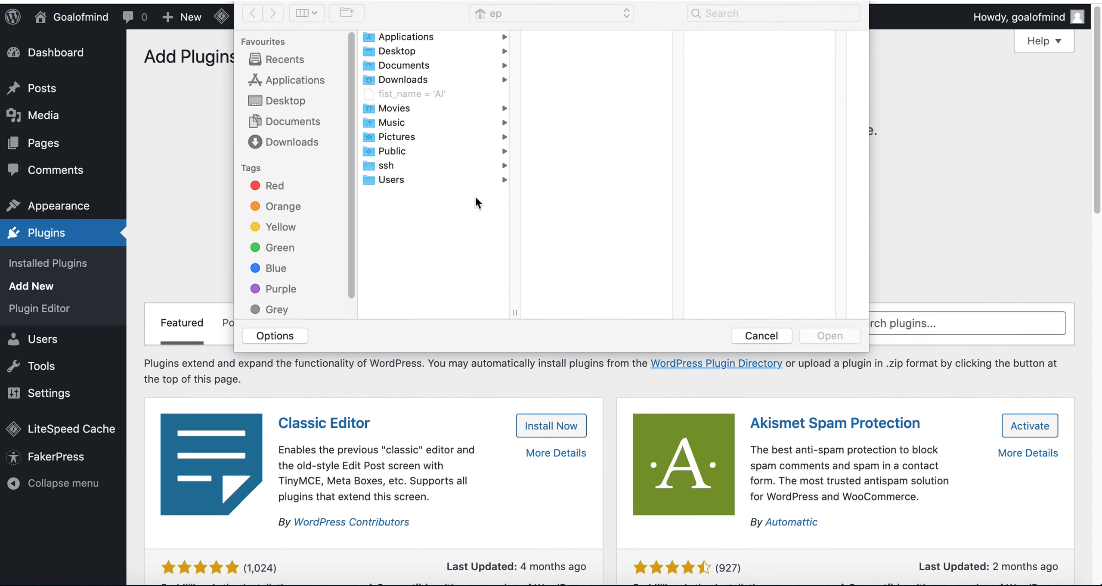
{"action": "left_click", "coordinate": [271, 145]}
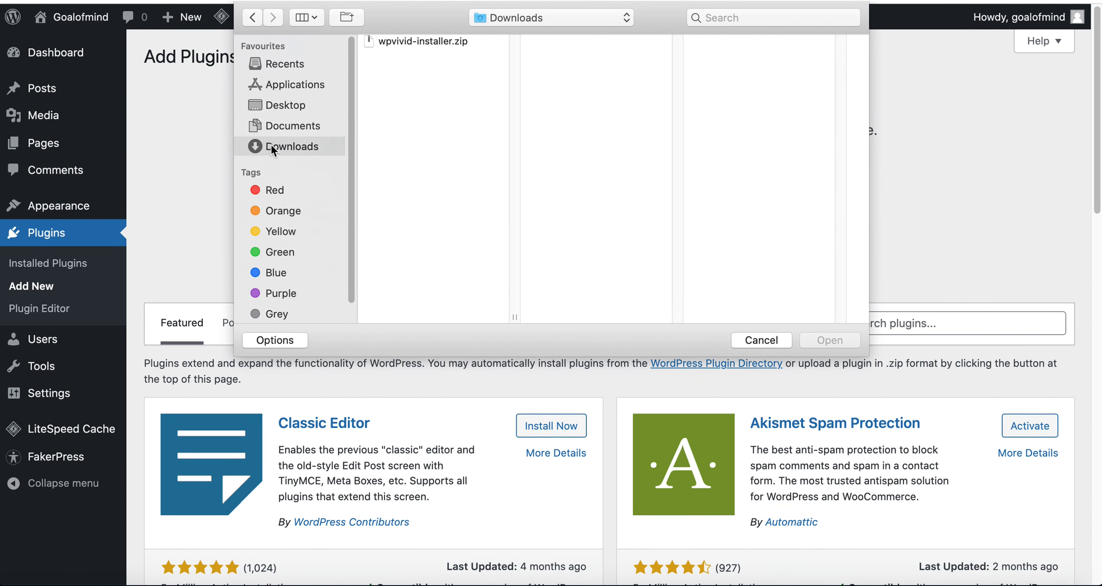
{"action": "left_click", "coordinate": [419, 43]}
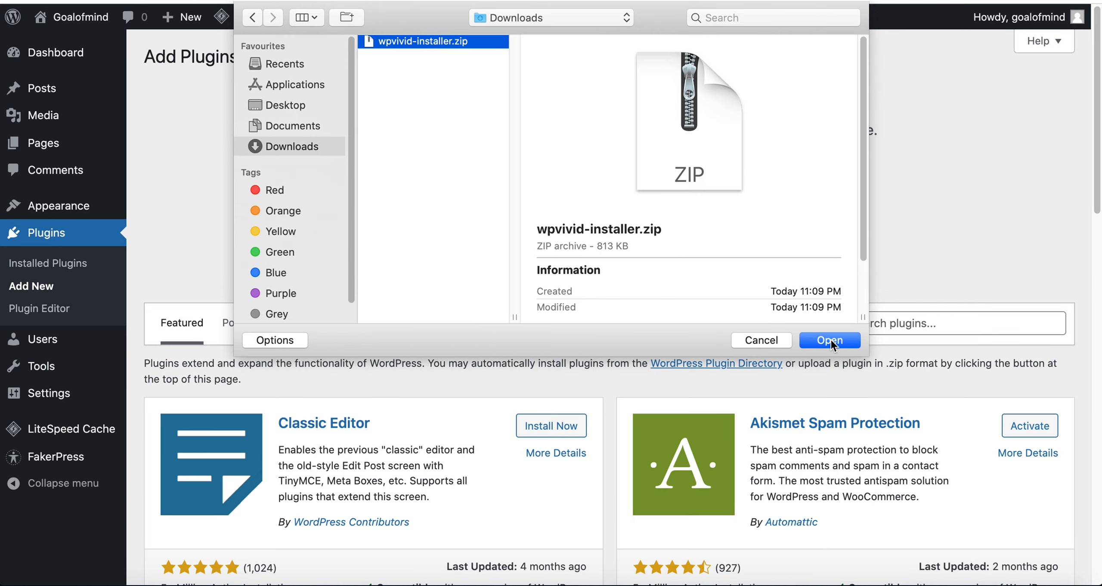
{"action": "left_click", "coordinate": [830, 340]}
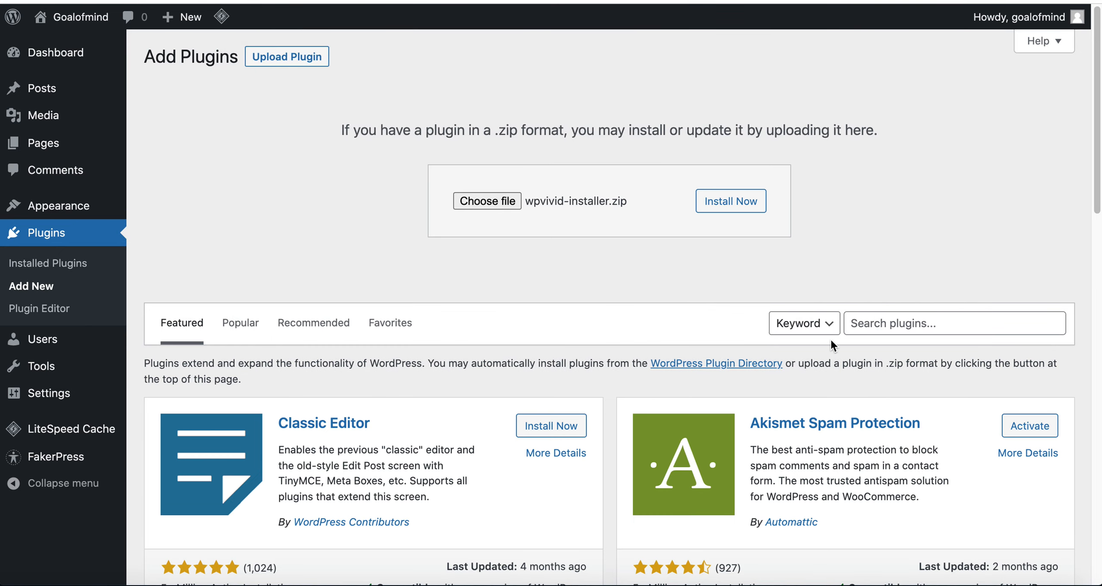
{"action": "left_click", "coordinate": [717, 207]}
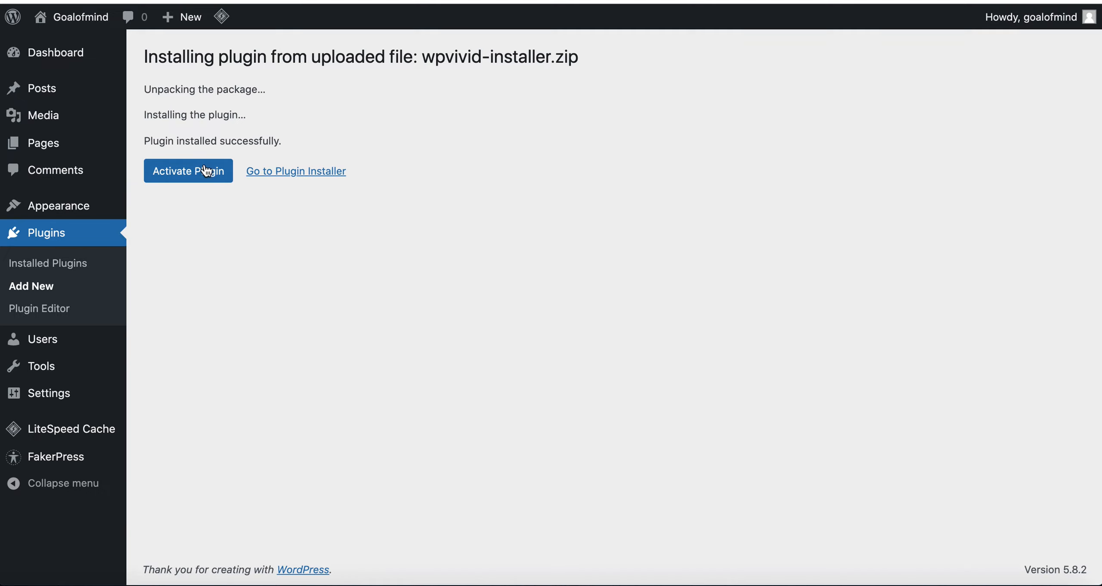
{"action": "left_click", "coordinate": [186, 174]}
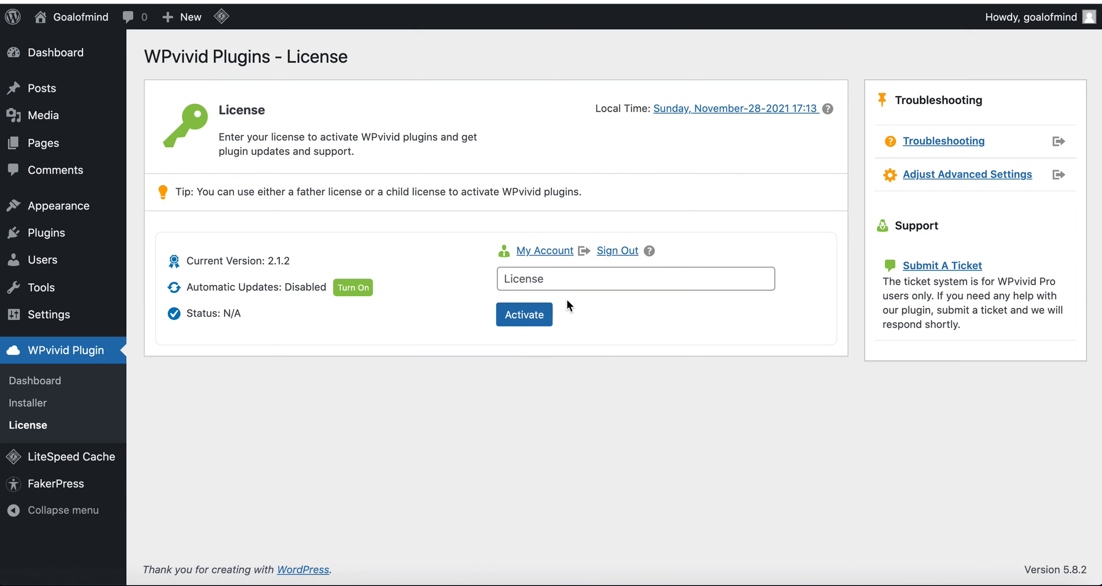
Paste the WPvivid licence key into the License field and activate it
{"action": "left_click", "coordinate": [525, 278]}
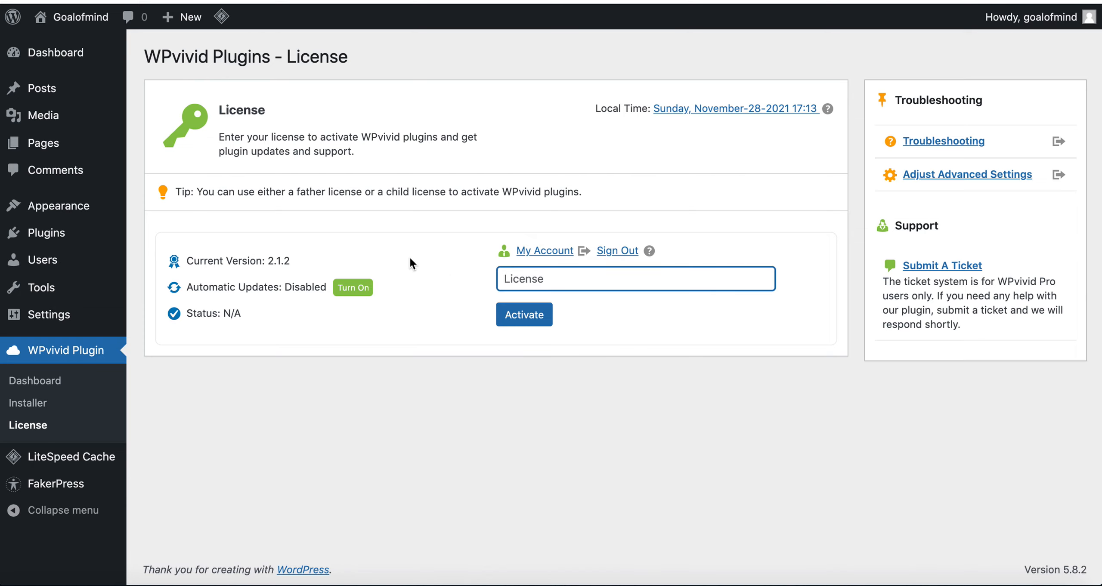
{"action": "key", "text": "super+v"}
{"action": "left_click", "coordinate": [520, 319]}
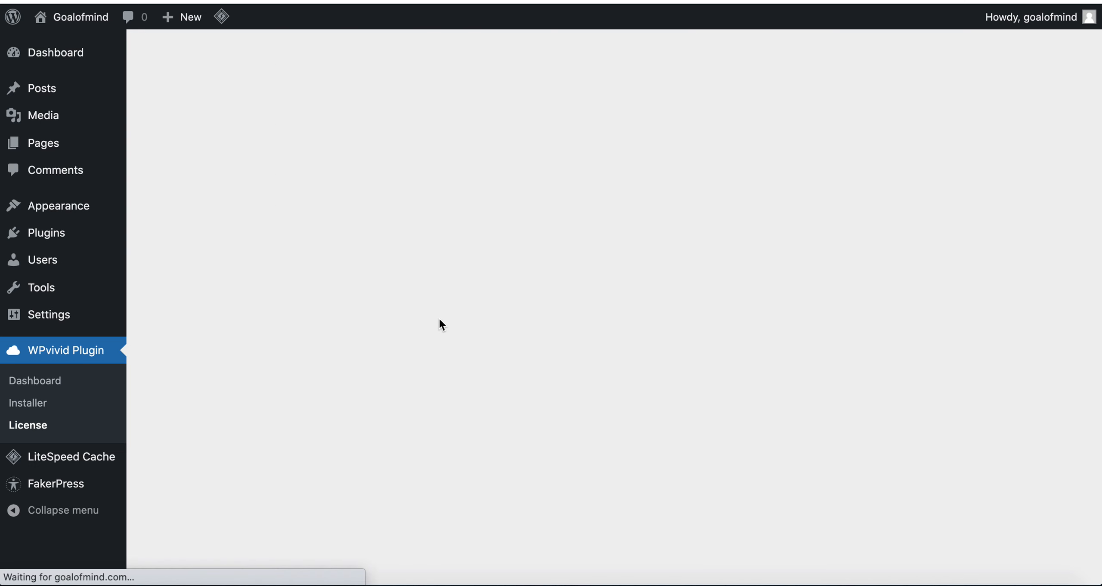
Install the WPvivid Backup Pro, ImgOptim Pro, Staging Pro, White Label and Roles & Capabilities plugins with their required free versions
{"action": "scroll", "coordinate": [439, 320], "scroll_direction": "down", "scroll_amount": 1}
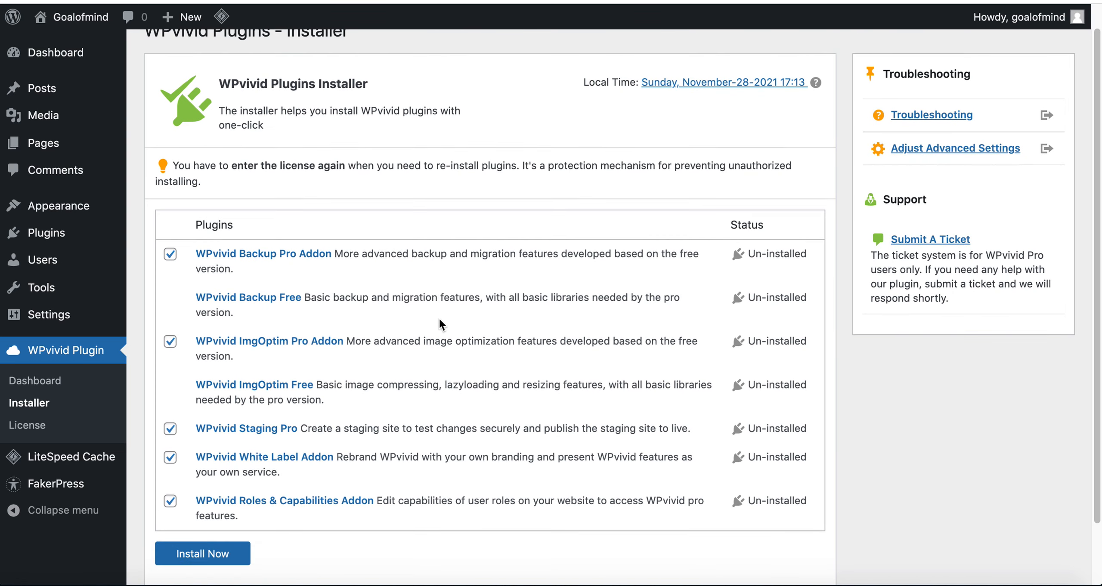
{"action": "scroll", "coordinate": [438, 316], "scroll_direction": "down", "scroll_amount": 1}
{"action": "scroll", "coordinate": [414, 301], "scroll_direction": "up", "scroll_amount": 2}
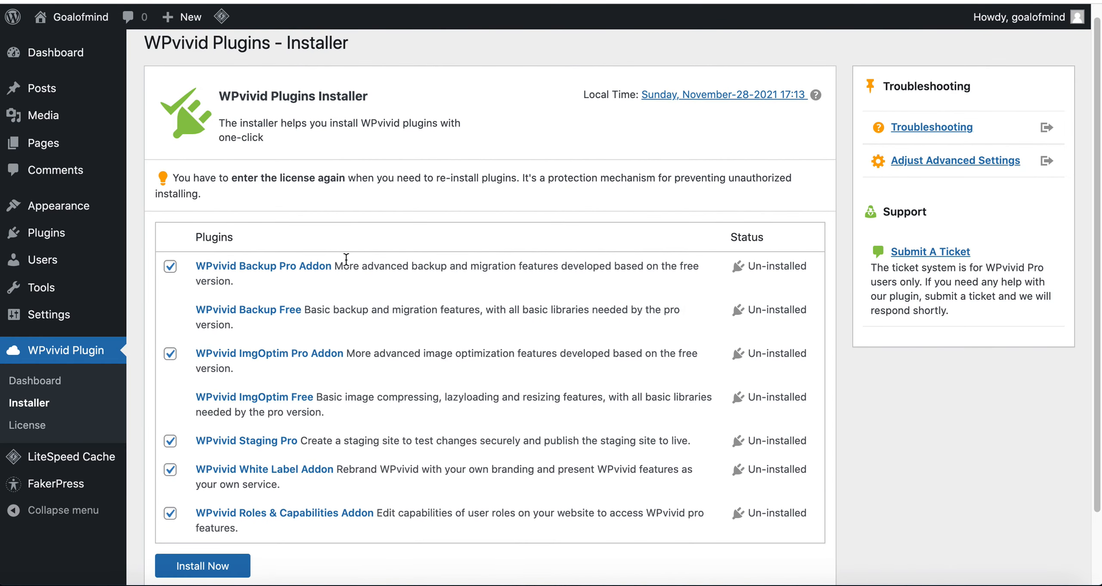
{"action": "scroll", "coordinate": [346, 260], "scroll_direction": "down", "scroll_amount": 1}
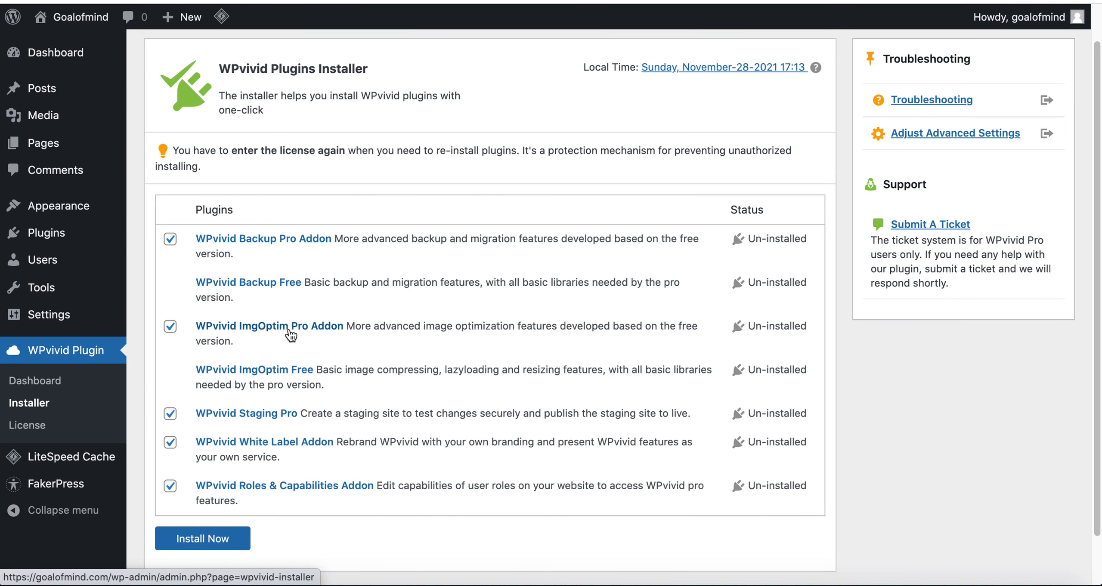
{"action": "scroll", "coordinate": [420, 405], "scroll_direction": "down", "scroll_amount": 2}
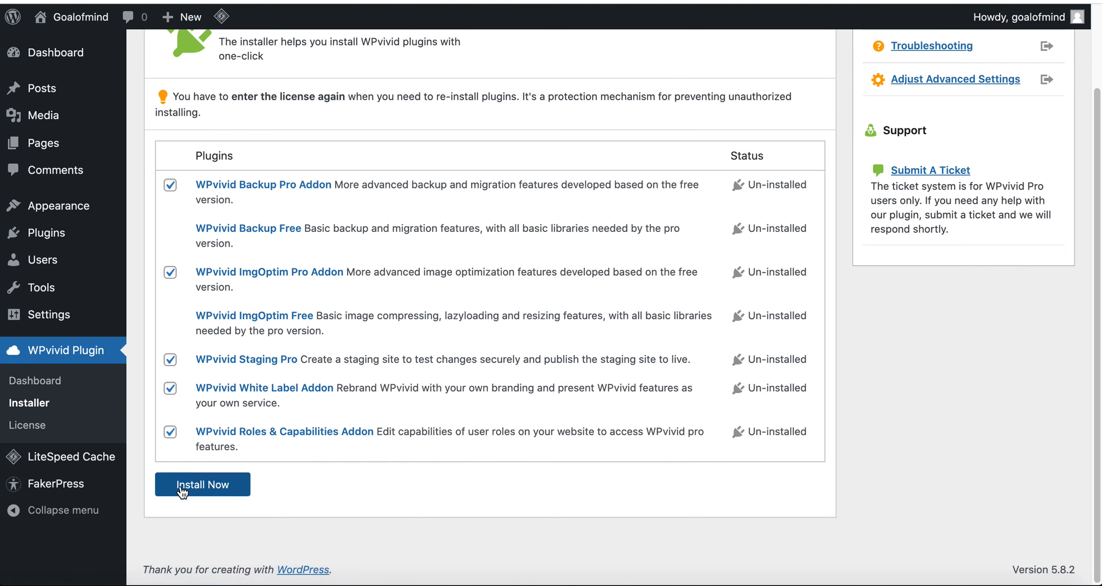
{"action": "left_click", "coordinate": [199, 486]}
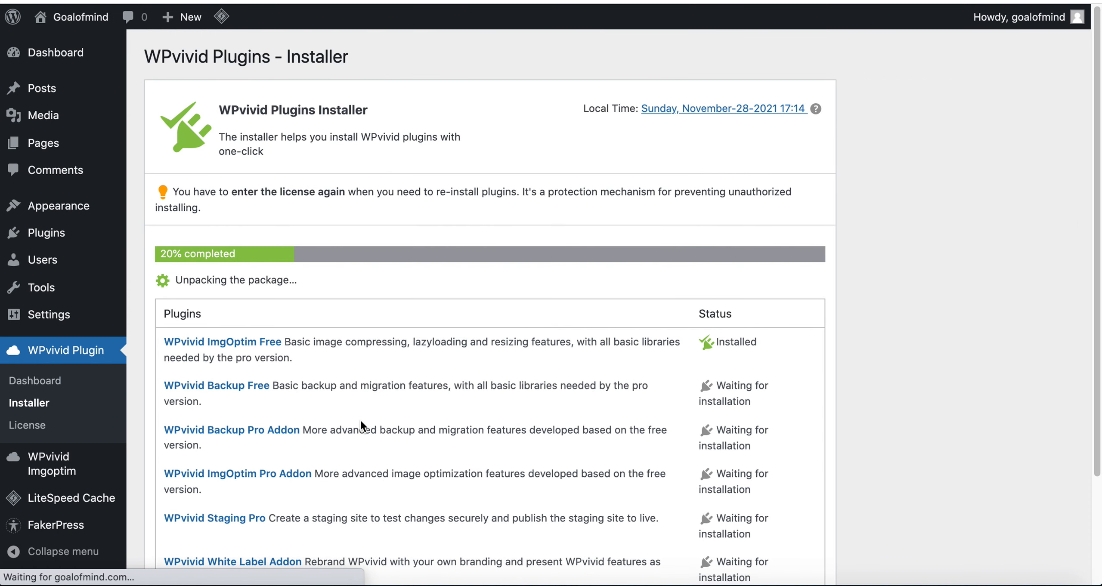
{"action": "scroll", "coordinate": [360, 420], "scroll_direction": "down", "scroll_amount": 2}
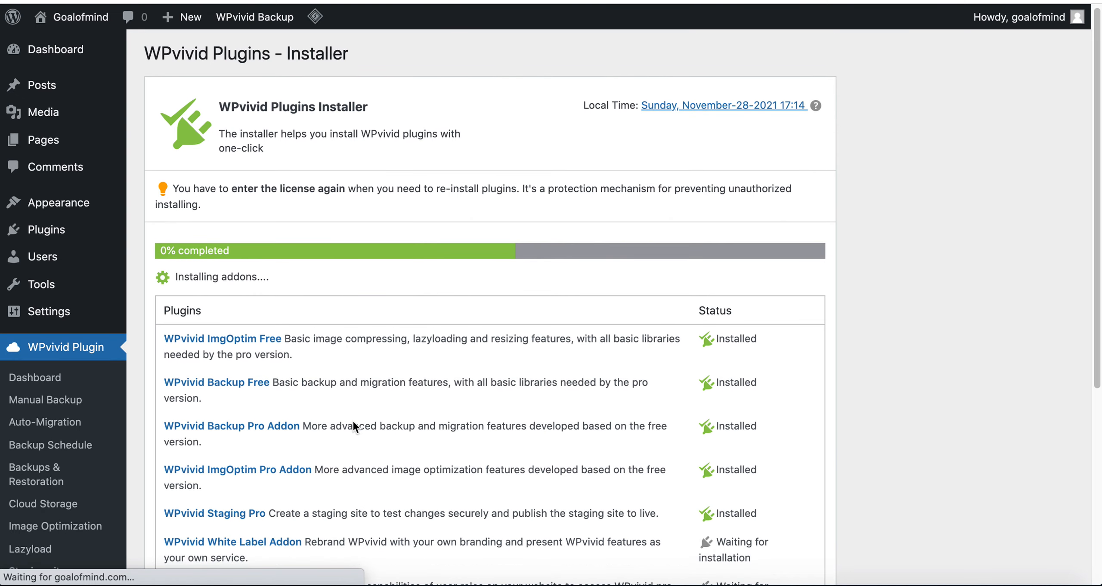
{"action": "scroll", "coordinate": [353, 422], "scroll_direction": "down", "scroll_amount": 1}
{"action": "scroll", "coordinate": [353, 422], "scroll_direction": "down", "scroll_amount": 1}
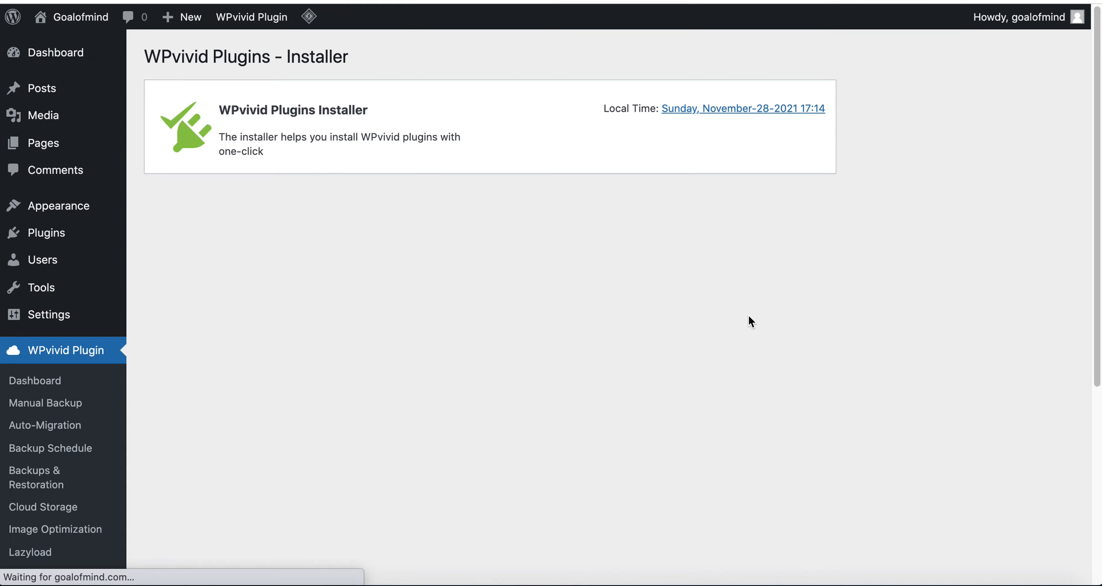
Look through the WPvivid Pro dashboard's backup, migration, image optimization and CDN features and its submenu entries
{"action": "scroll", "coordinate": [676, 334], "scroll_direction": "down", "scroll_amount": 5}
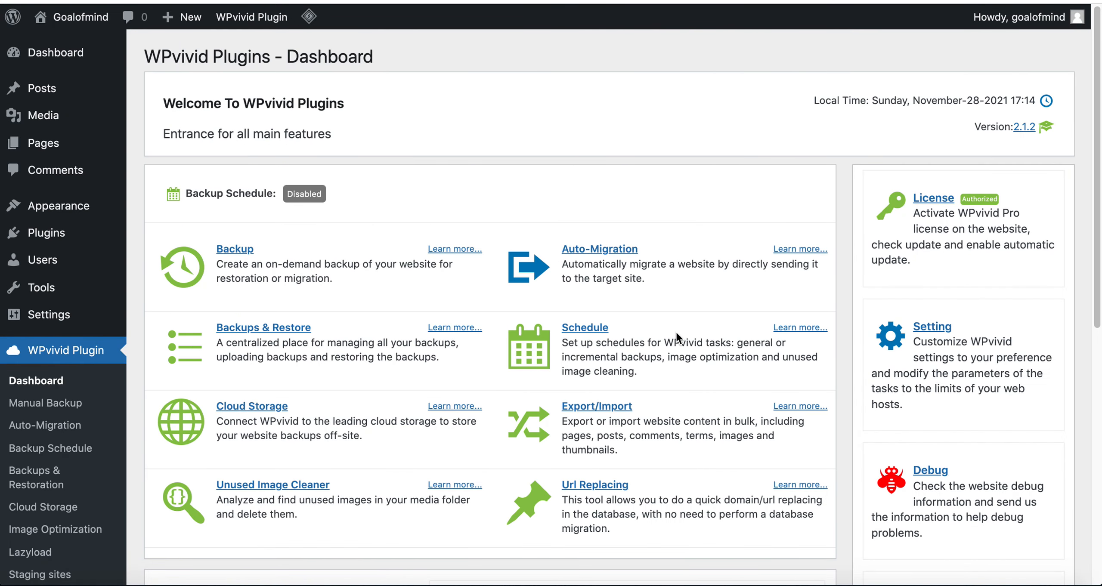
{"action": "scroll", "coordinate": [672, 252], "scroll_direction": "down", "scroll_amount": 3}
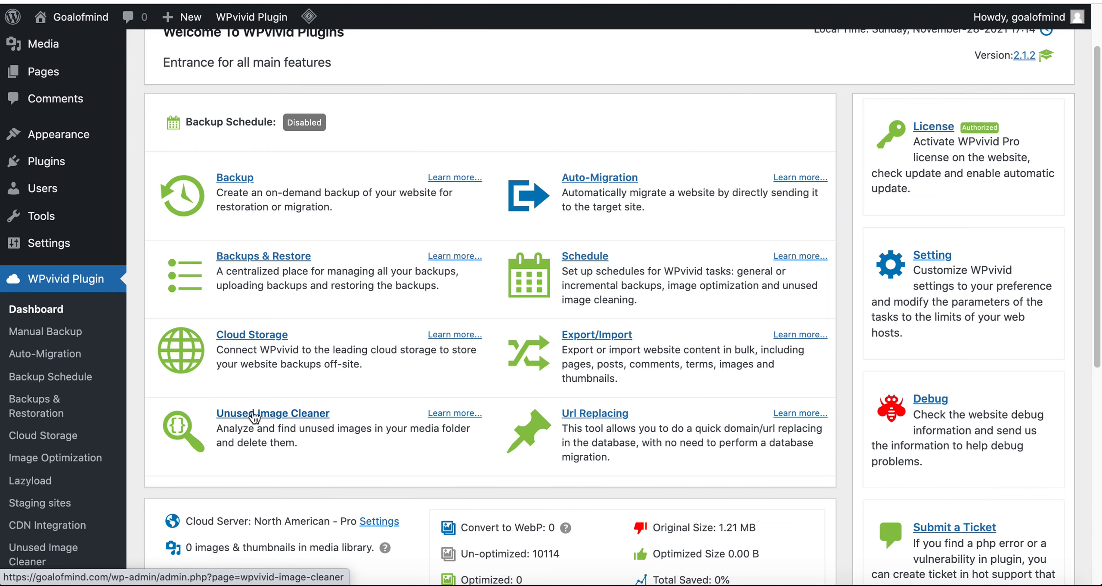
{"action": "scroll", "coordinate": [508, 443], "scroll_direction": "down", "scroll_amount": 7}
{"action": "scroll", "coordinate": [510, 448], "scroll_direction": "up", "scroll_amount": 4}
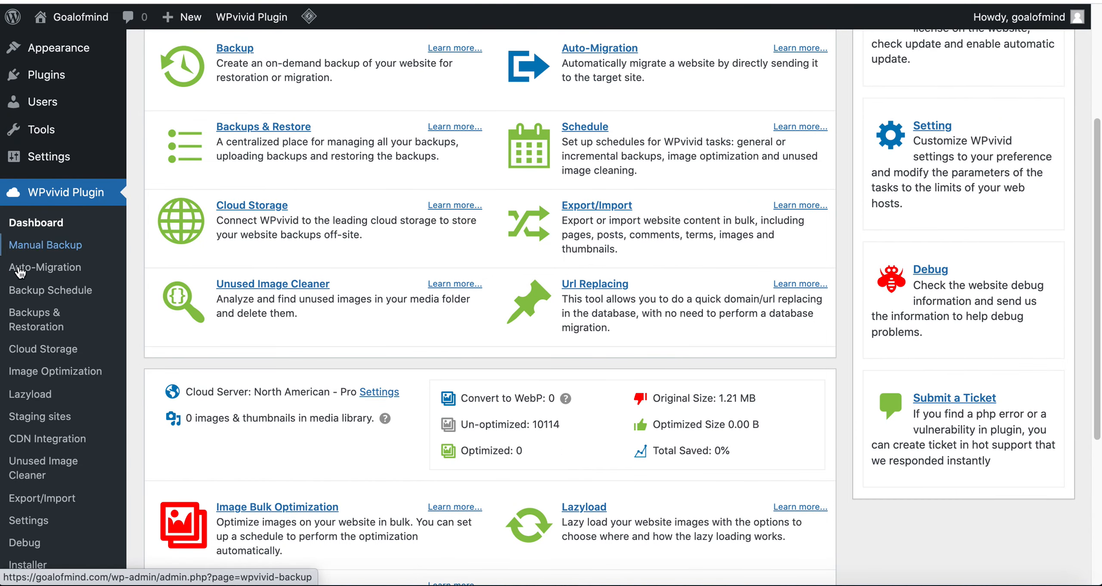
{"action": "scroll", "coordinate": [43, 473], "scroll_direction": "down", "scroll_amount": 5}
{"action": "scroll", "coordinate": [39, 517], "scroll_direction": "up", "scroll_amount": 4}
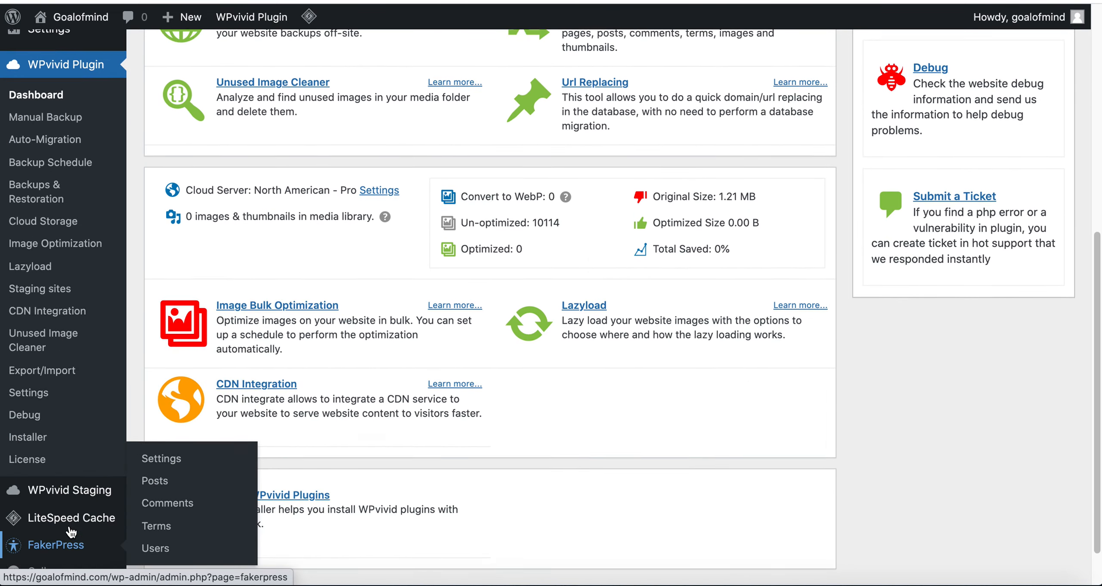
{"action": "scroll", "coordinate": [93, 356], "scroll_direction": "up", "scroll_amount": 1}
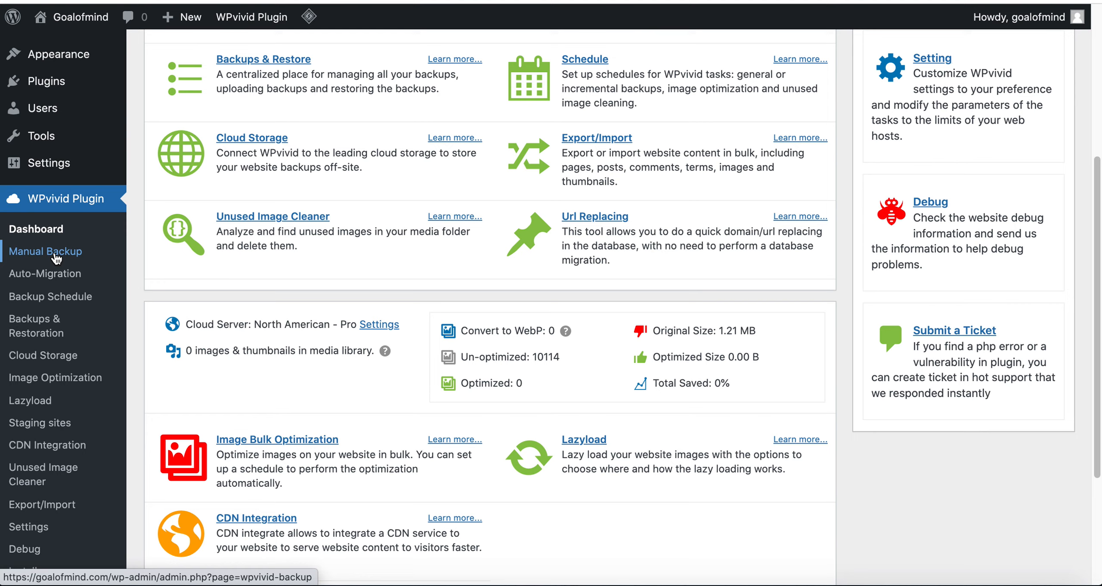
Open WPvivid's Manual Backup page and examine the backup location choices and the content selection options
{"action": "left_click", "coordinate": [56, 257]}
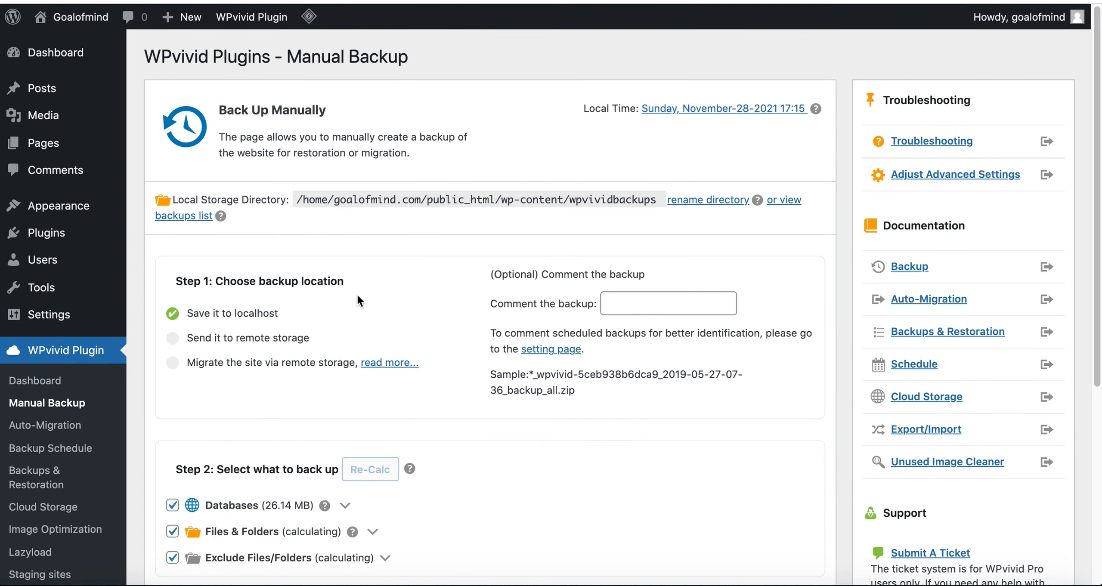
{"action": "scroll", "coordinate": [358, 295], "scroll_direction": "down", "scroll_amount": 1}
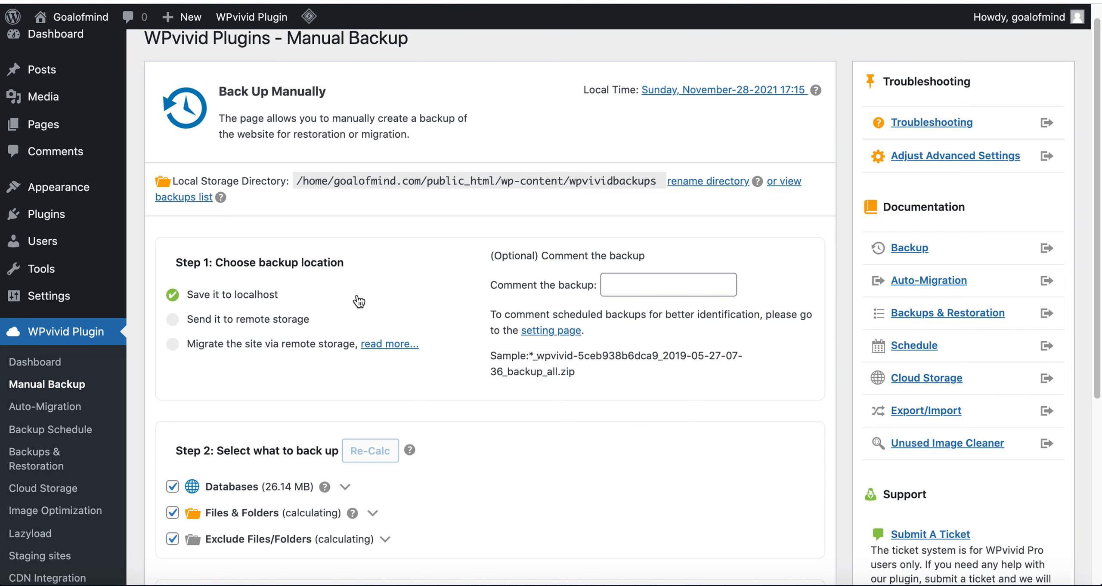
{"action": "scroll", "coordinate": [359, 301], "scroll_direction": "down", "scroll_amount": 1}
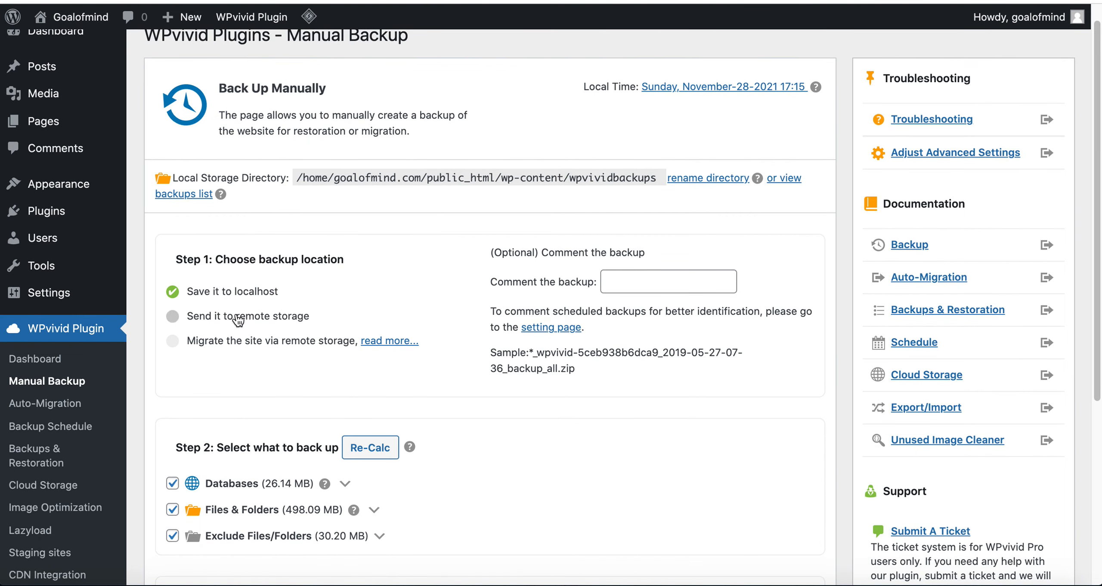
{"action": "scroll", "coordinate": [357, 291], "scroll_direction": "down", "scroll_amount": 2}
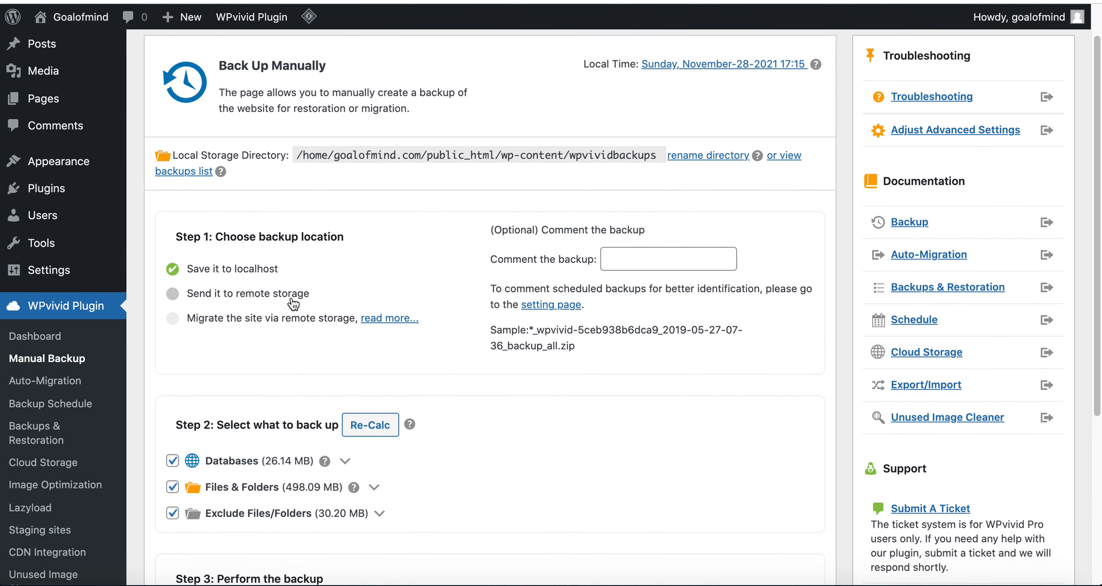
{"action": "scroll", "coordinate": [214, 318], "scroll_direction": "down", "scroll_amount": 1}
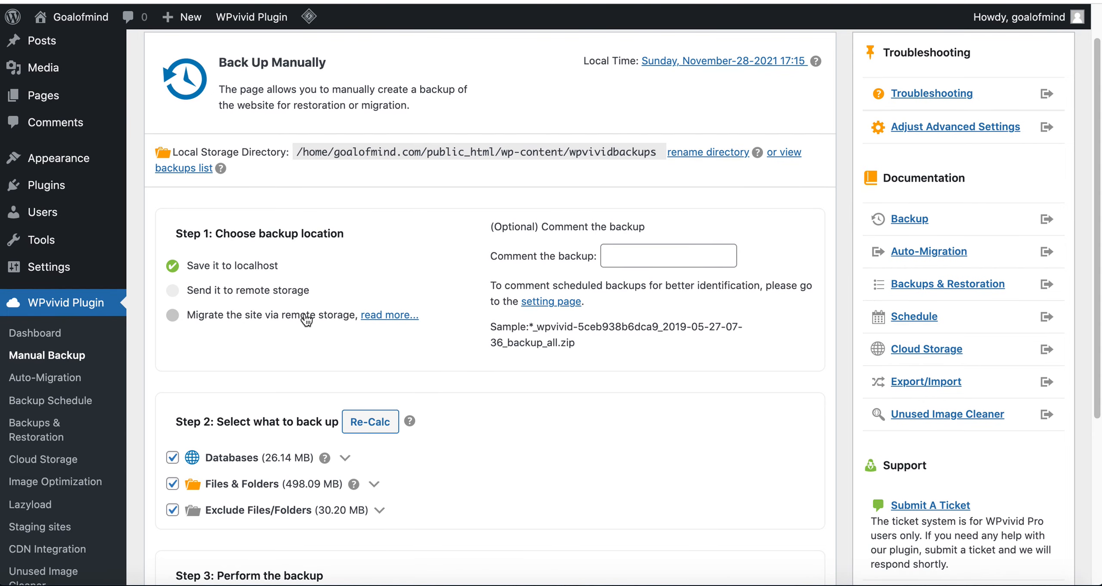
Try to set the backup location to migrating the site via remote storage, and look over the Perform the backup section
{"action": "left_click", "coordinate": [173, 318]}
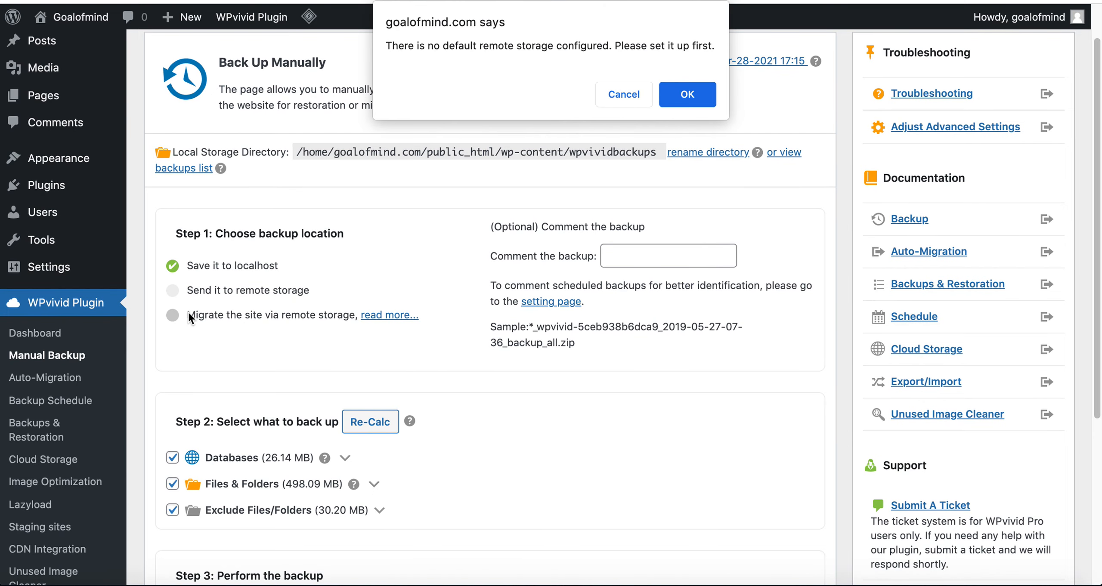
{"action": "left_click", "coordinate": [623, 97]}
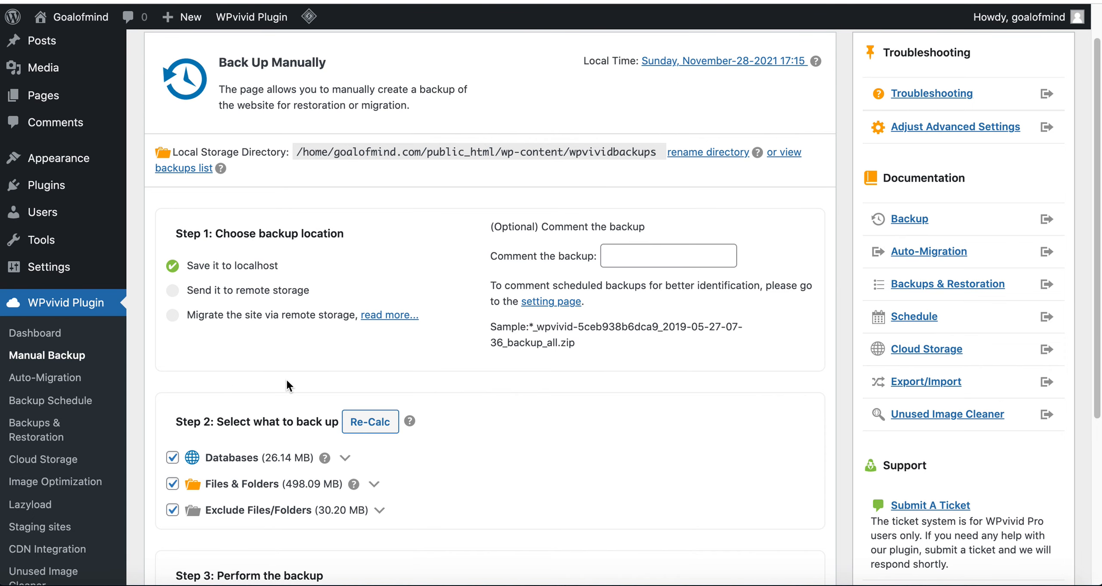
{"action": "scroll", "coordinate": [286, 379], "scroll_direction": "down", "scroll_amount": 1}
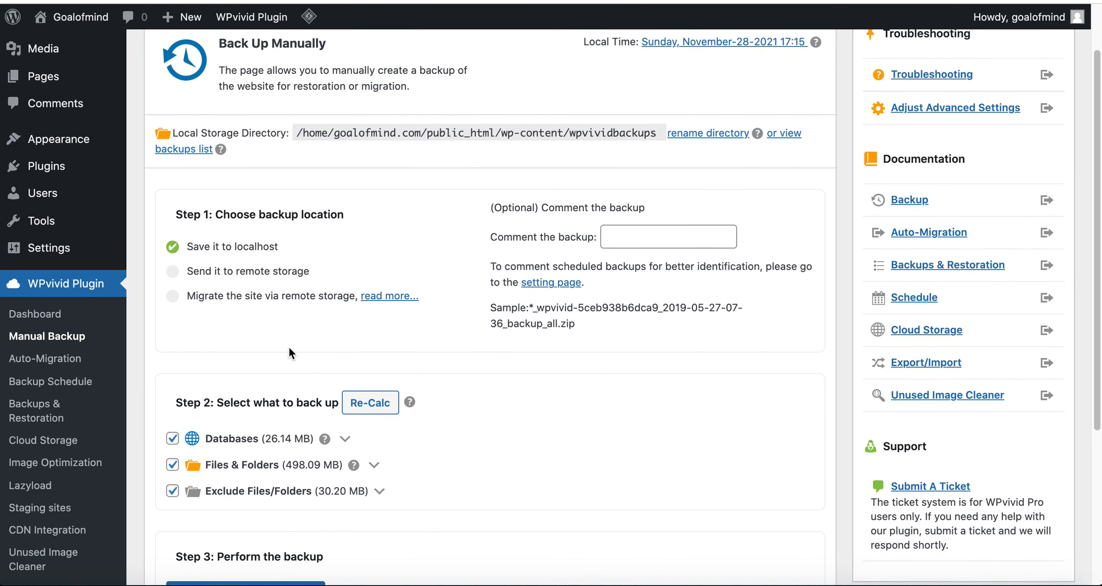
{"action": "scroll", "coordinate": [288, 346], "scroll_direction": "down", "scroll_amount": 5}
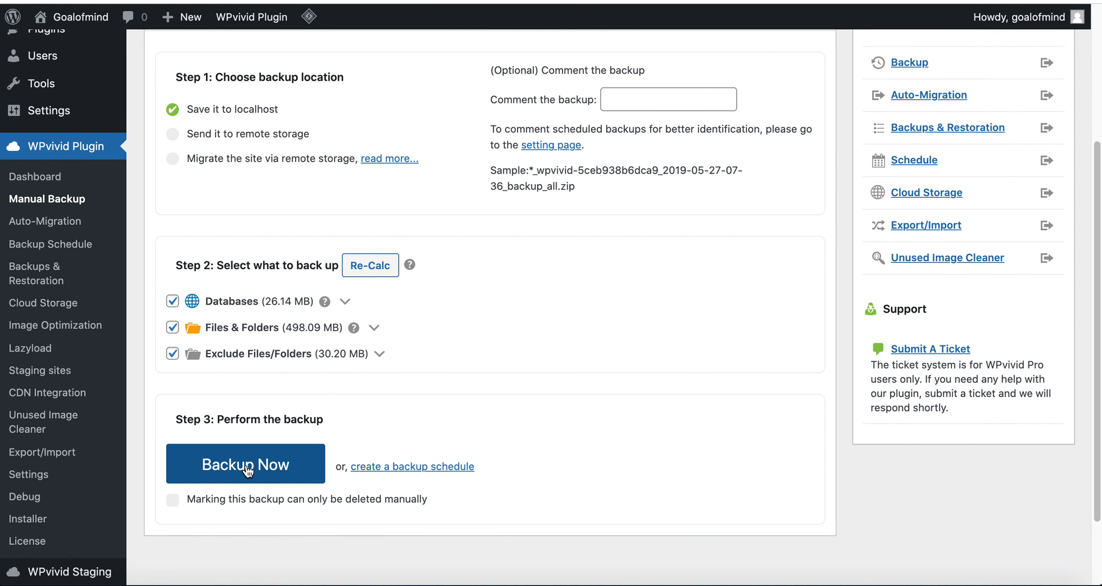
{"action": "scroll", "coordinate": [267, 473], "scroll_direction": "up", "scroll_amount": 1}
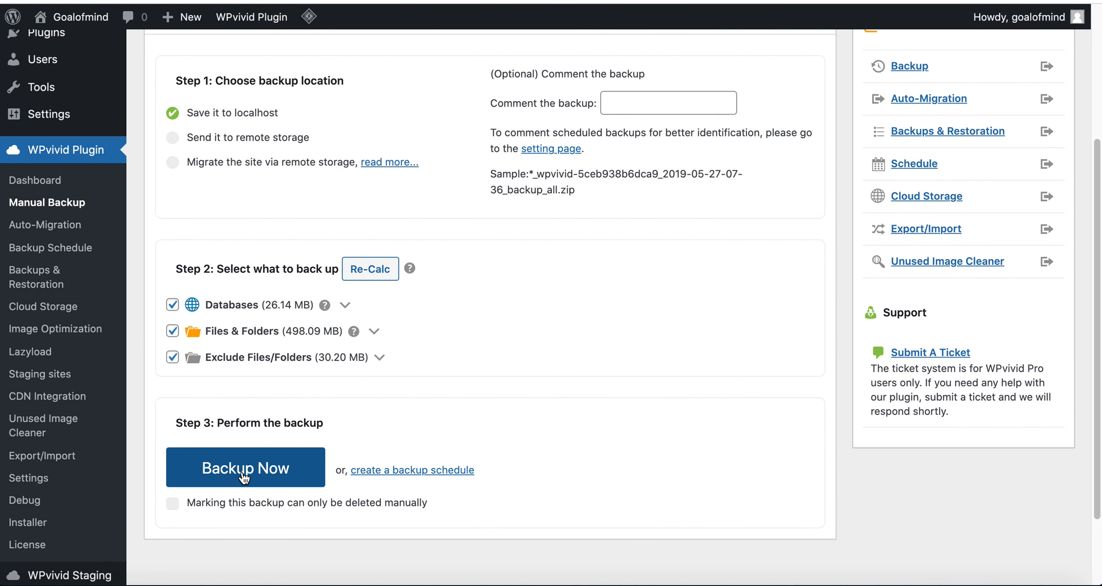
{"action": "scroll", "coordinate": [244, 477], "scroll_direction": "up", "scroll_amount": 1}
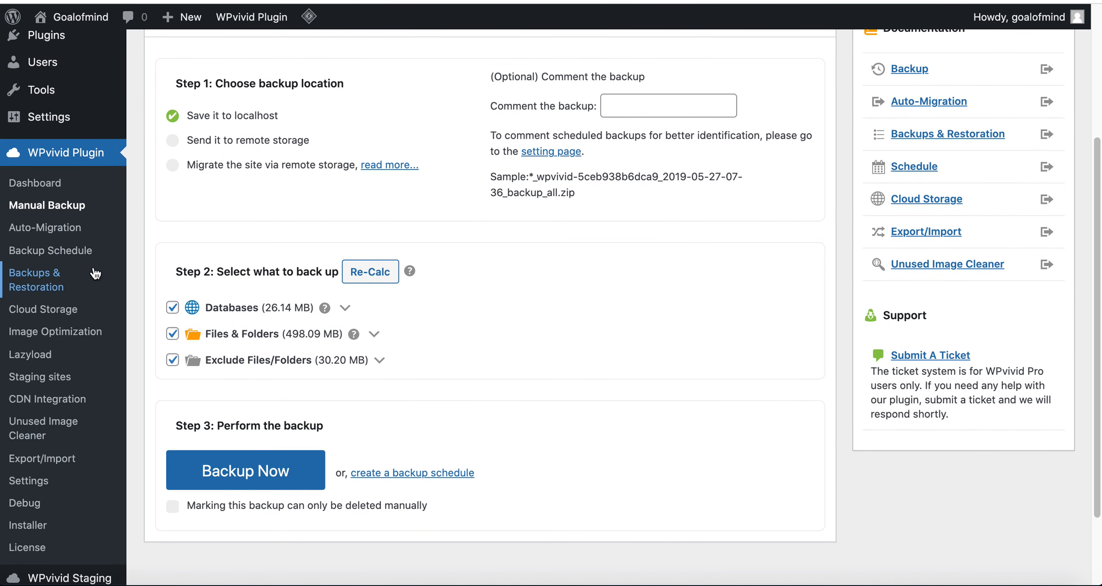
Open WPvivid's Auto-Migration page and examine the key entry area, the key generation options and the available key expiry times
{"action": "left_click", "coordinate": [48, 229]}
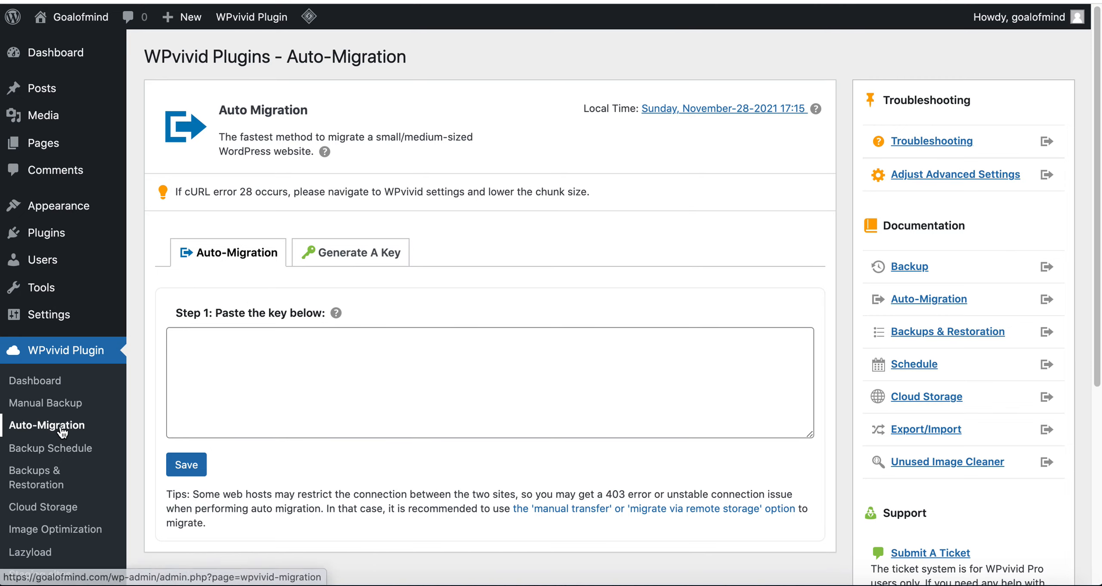
{"action": "scroll", "coordinate": [107, 455], "scroll_direction": "down", "scroll_amount": 1}
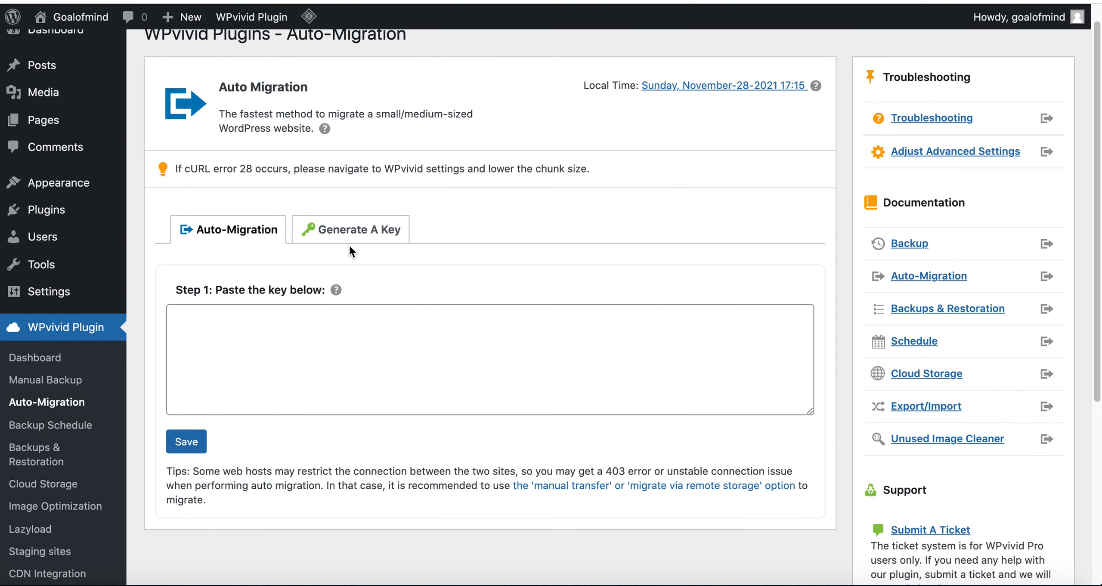
{"action": "left_click", "coordinate": [328, 235]}
{"action": "scroll", "coordinate": [278, 271], "scroll_direction": "down", "scroll_amount": 3}
{"action": "scroll", "coordinate": [332, 315], "scroll_direction": "up", "scroll_amount": 3}
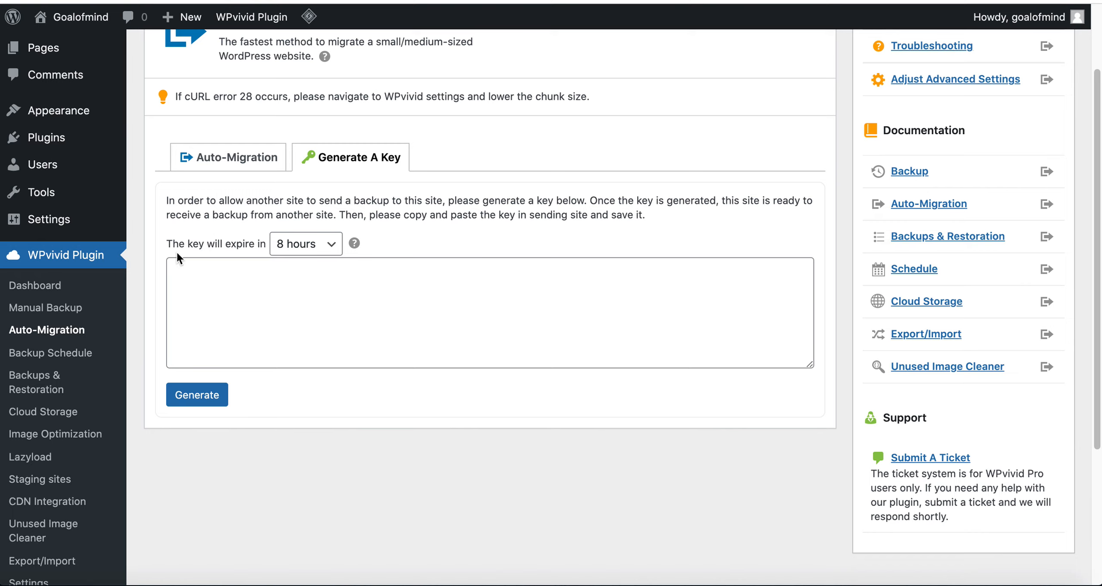
{"action": "left_click", "coordinate": [299, 244]}
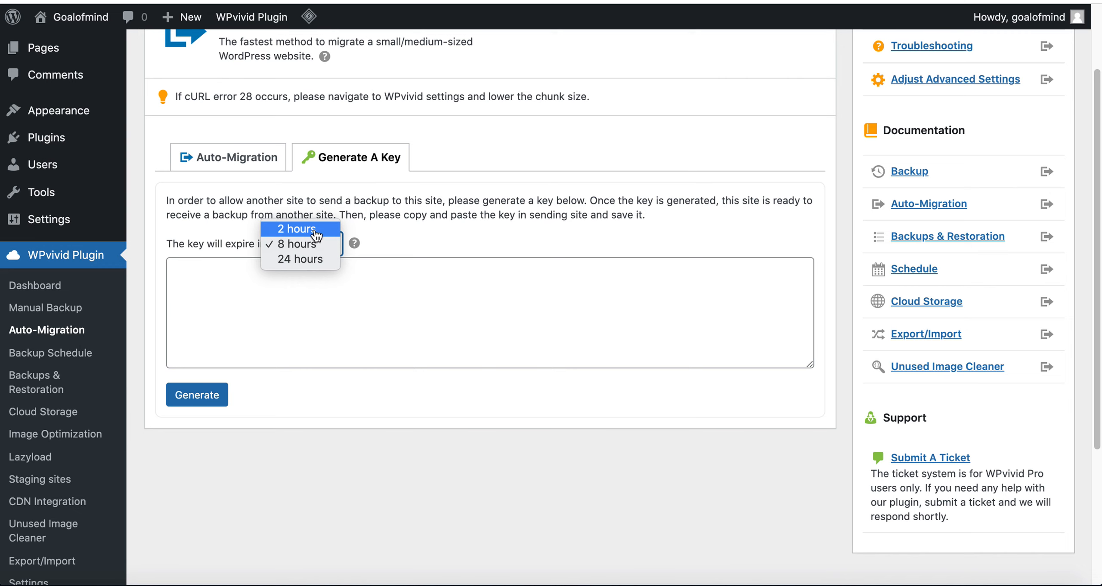
{"action": "left_click", "coordinate": [456, 238]}
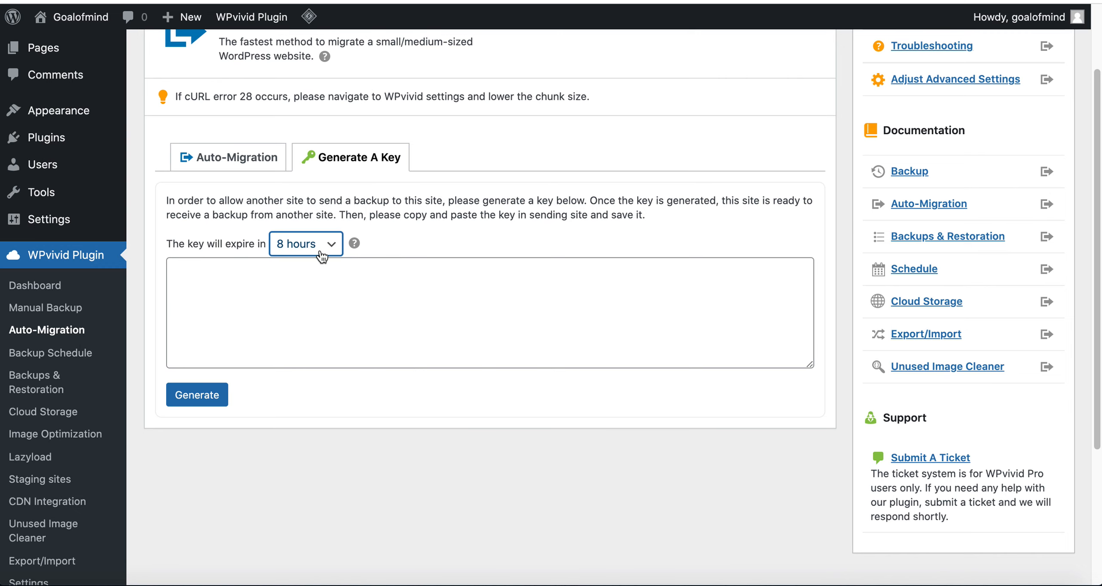
Open the Backup Schedule page and examine the incremental and general backup scheduling options without enabling either schedule
{"action": "left_click", "coordinate": [70, 359]}
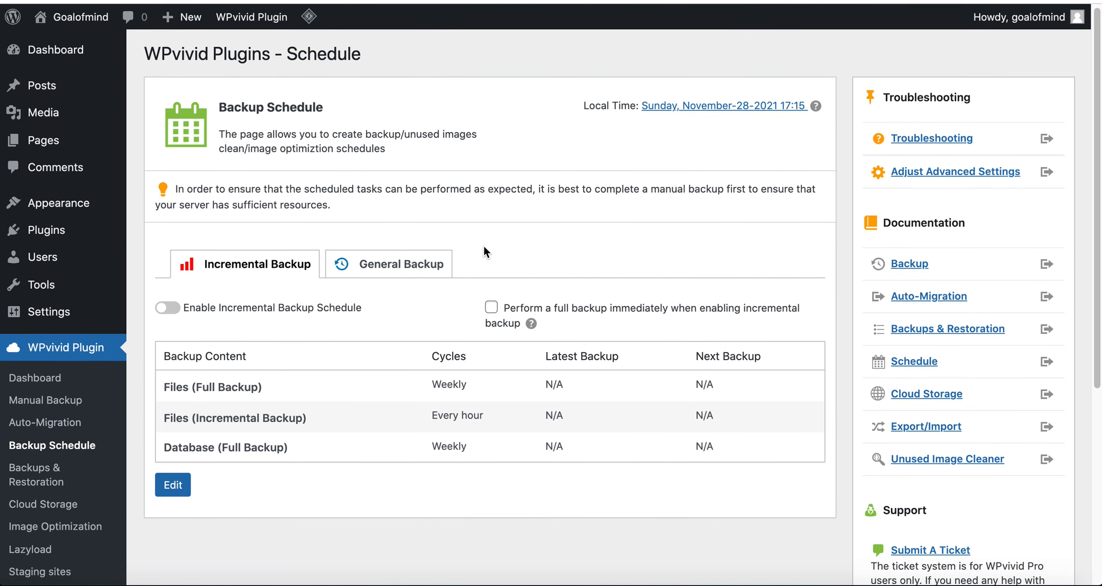
{"action": "scroll", "coordinate": [474, 241], "scroll_direction": "down", "scroll_amount": 1}
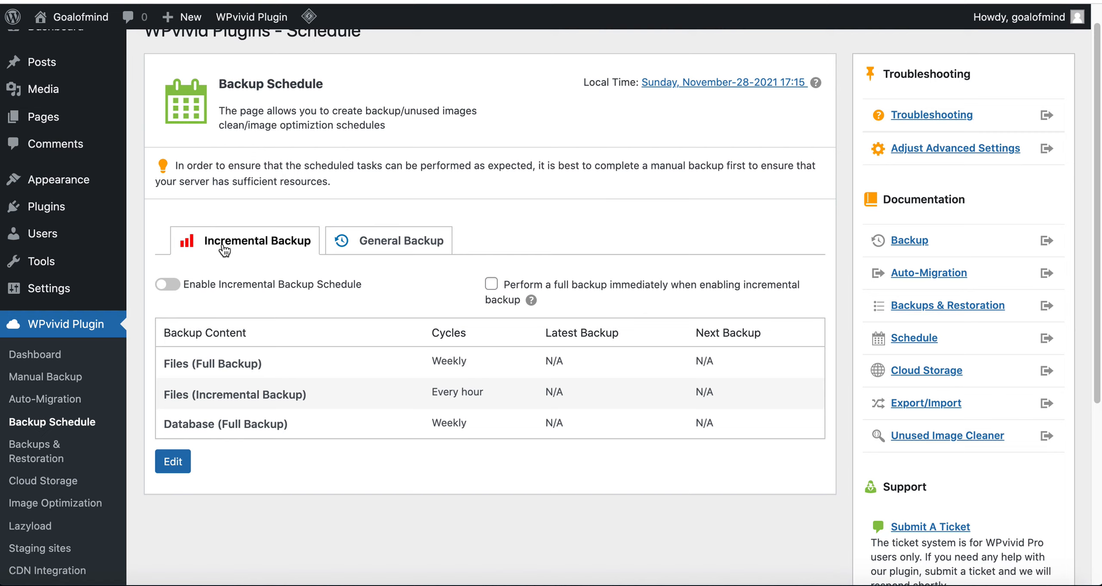
{"action": "left_click", "coordinate": [177, 285]}
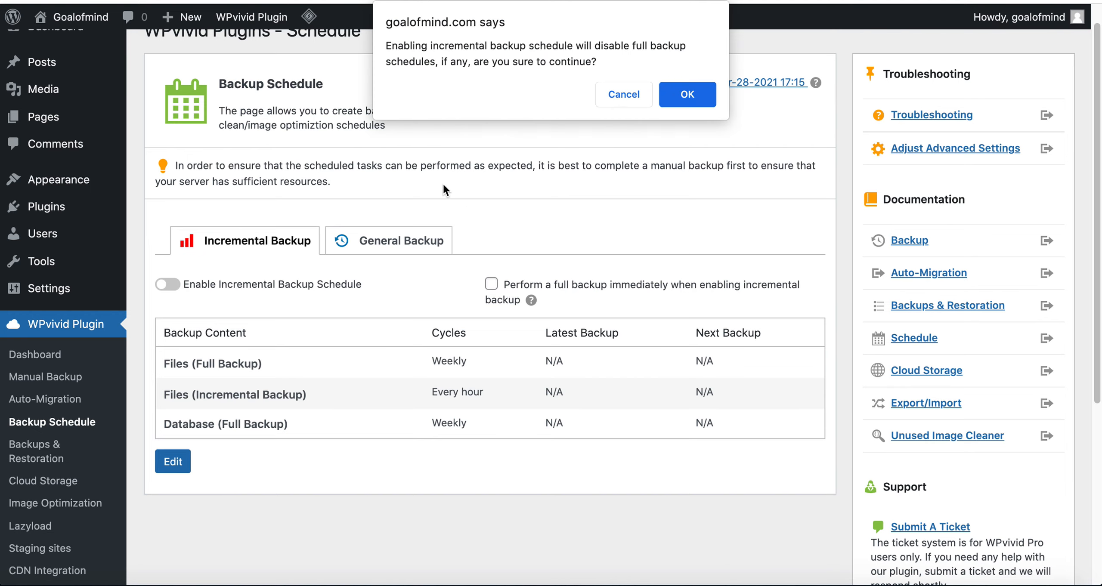
{"action": "left_click", "coordinate": [616, 95]}
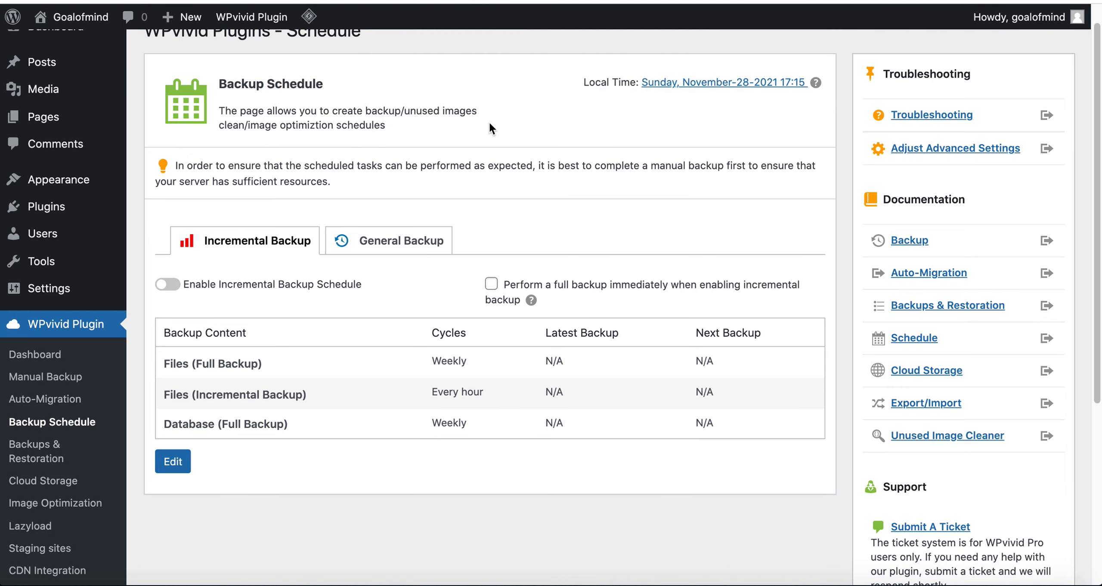
{"action": "left_click", "coordinate": [420, 239]}
{"action": "scroll", "coordinate": [352, 202], "scroll_direction": "down", "scroll_amount": 4}
{"action": "scroll", "coordinate": [410, 324], "scroll_direction": "up", "scroll_amount": 3}
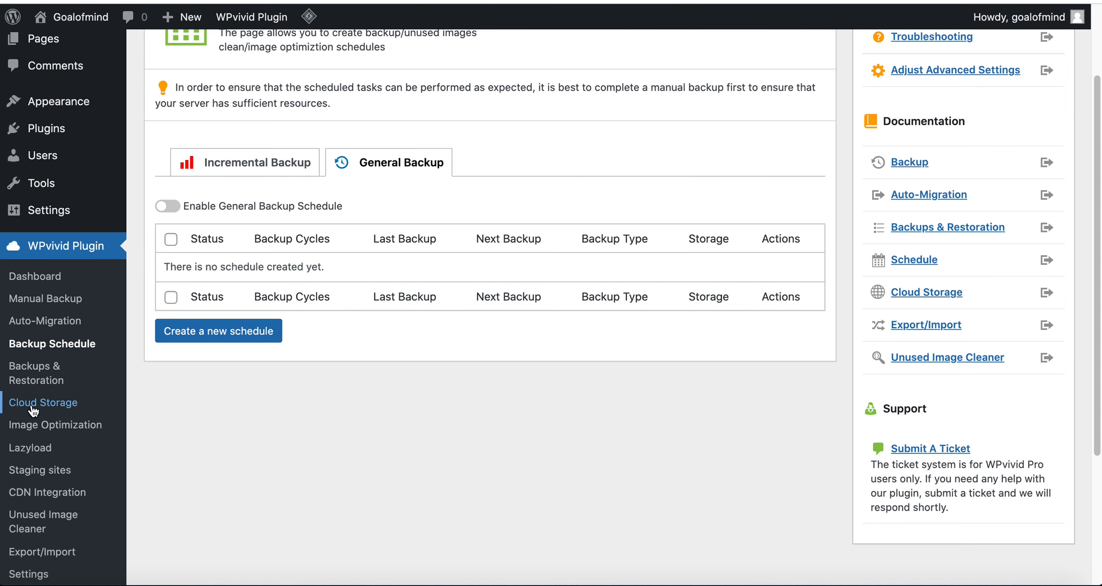
Open the Backups & Restoration page and look over the localhost backup list and its management options
{"action": "left_click", "coordinate": [34, 371]}
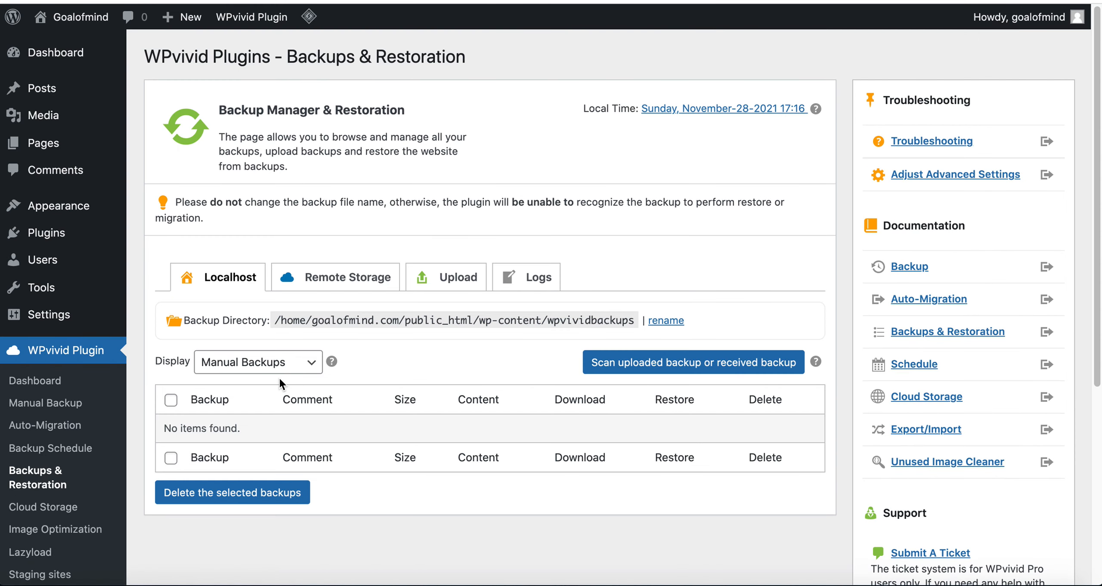
{"action": "scroll", "coordinate": [279, 377], "scroll_direction": "down", "scroll_amount": 1}
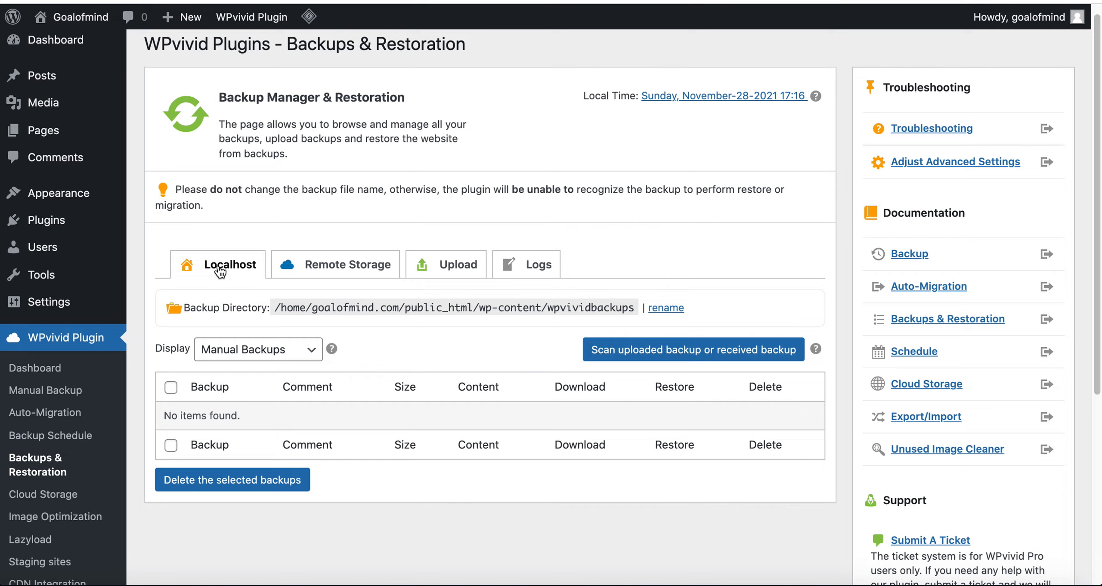
{"action": "scroll", "coordinate": [219, 266], "scroll_direction": "down", "scroll_amount": 5}
{"action": "scroll", "coordinate": [368, 360], "scroll_direction": "up", "scroll_amount": 3}
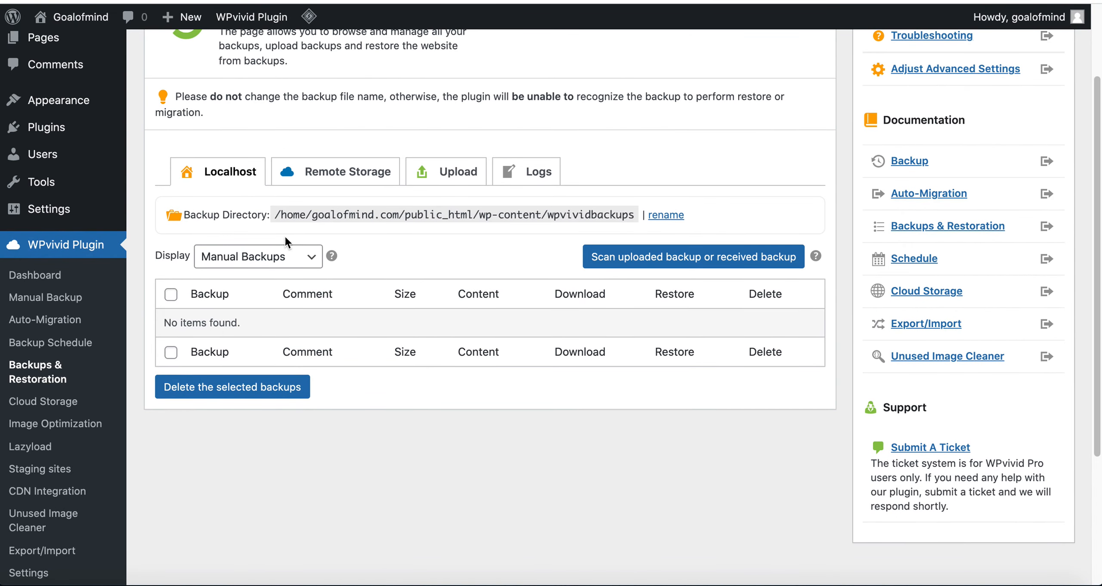
Open the Cloud Storage page and review the storage providers and the Google Drive connection fields
{"action": "left_click", "coordinate": [43, 401]}
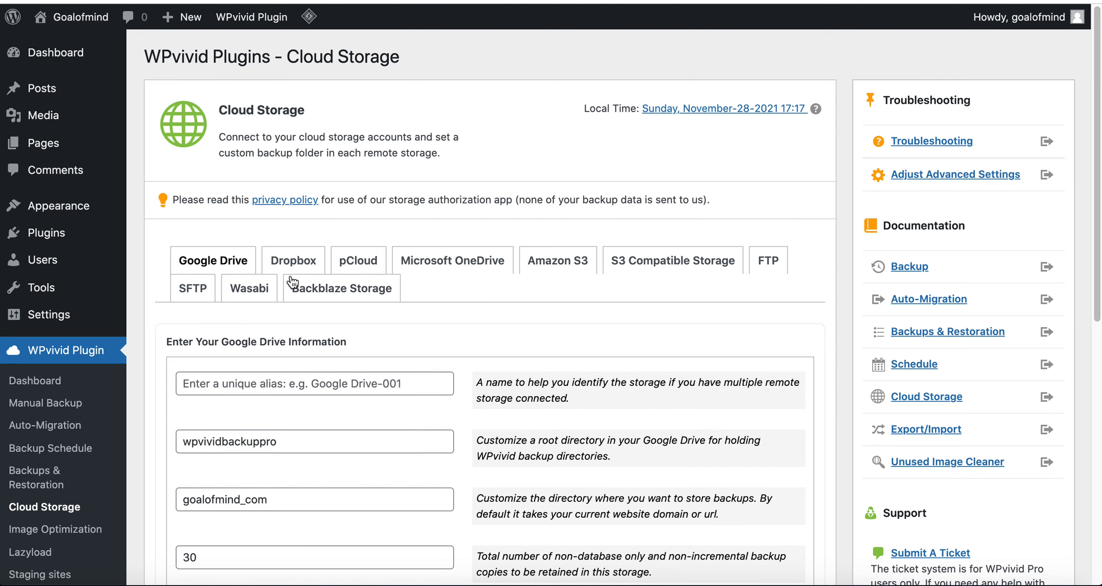
{"action": "scroll", "coordinate": [218, 259], "scroll_direction": "down", "scroll_amount": 5}
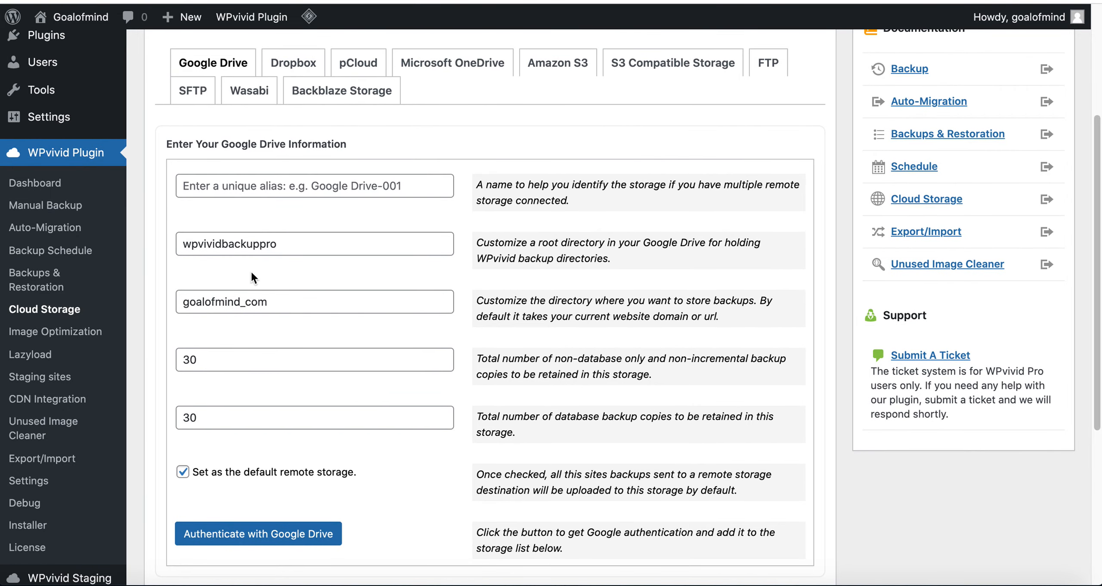
{"action": "scroll", "coordinate": [256, 231], "scroll_direction": "up", "scroll_amount": 5}
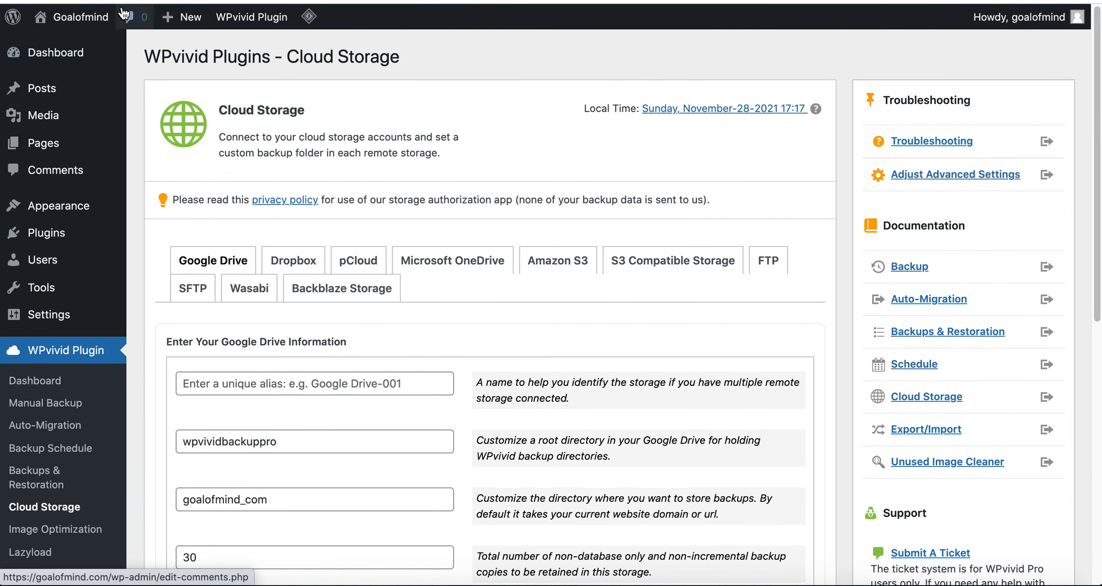
Open the WordPress dashboard in a separate browser tab and return to the Cloud Storage page
{"action": "right_click", "coordinate": [41, 49]}
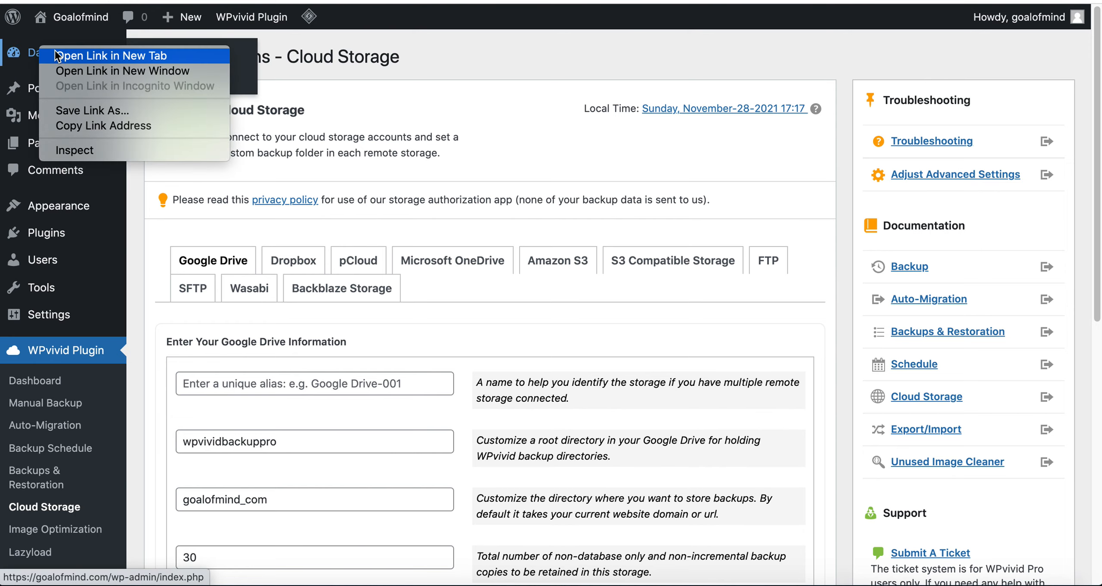
{"action": "left_click", "coordinate": [56, 54]}
{"action": "left_click", "coordinate": [262, 1]}
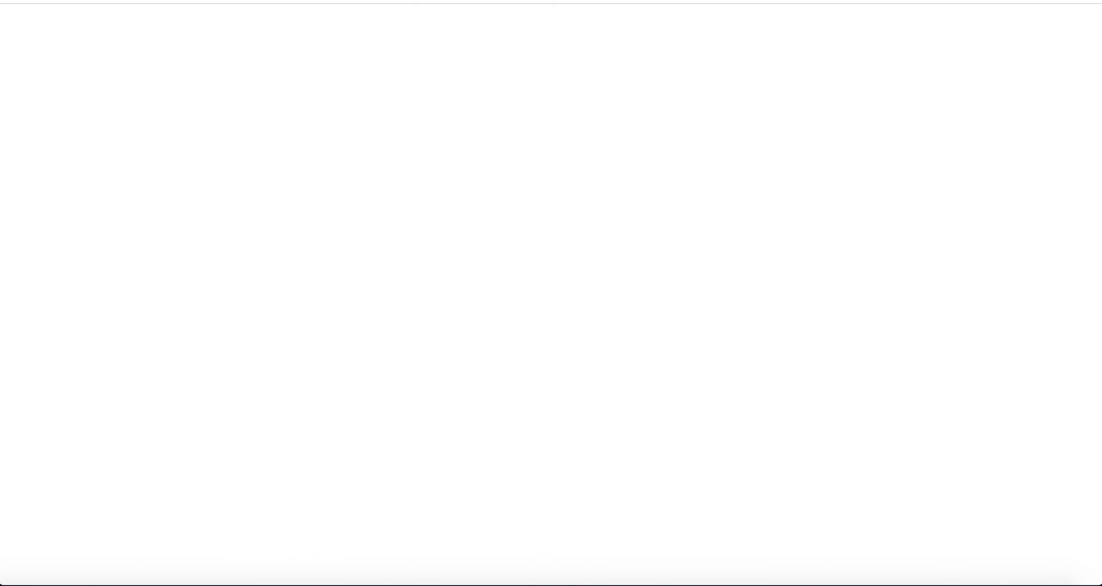
{"action": "scroll", "coordinate": [361, 365], "scroll_direction": "down", "scroll_amount": 3}
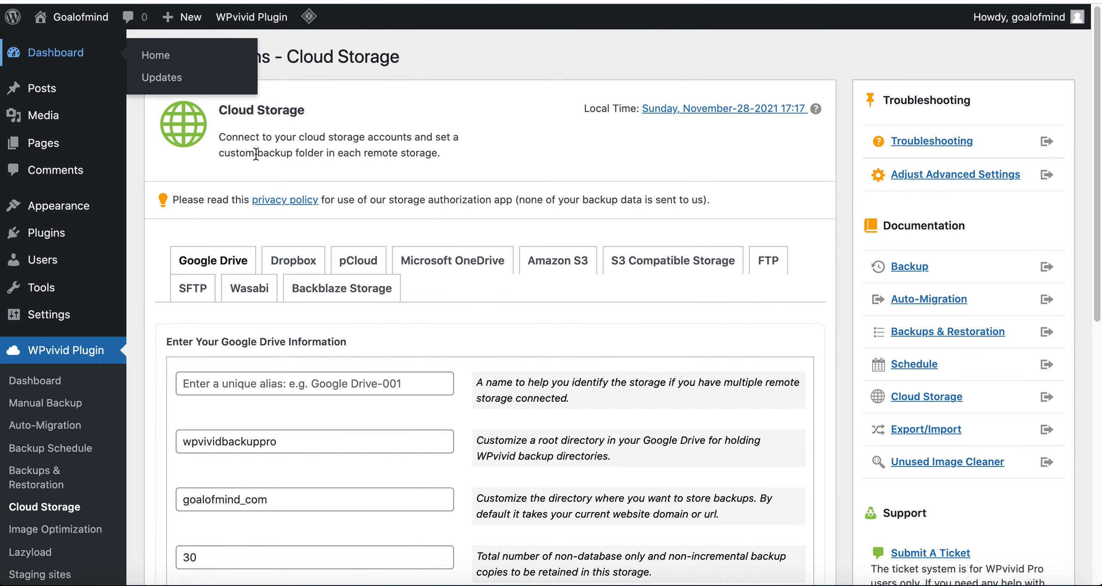
Enter goalofmind as the unique alias for the Google Drive storage
{"action": "left_click", "coordinate": [278, 394]}
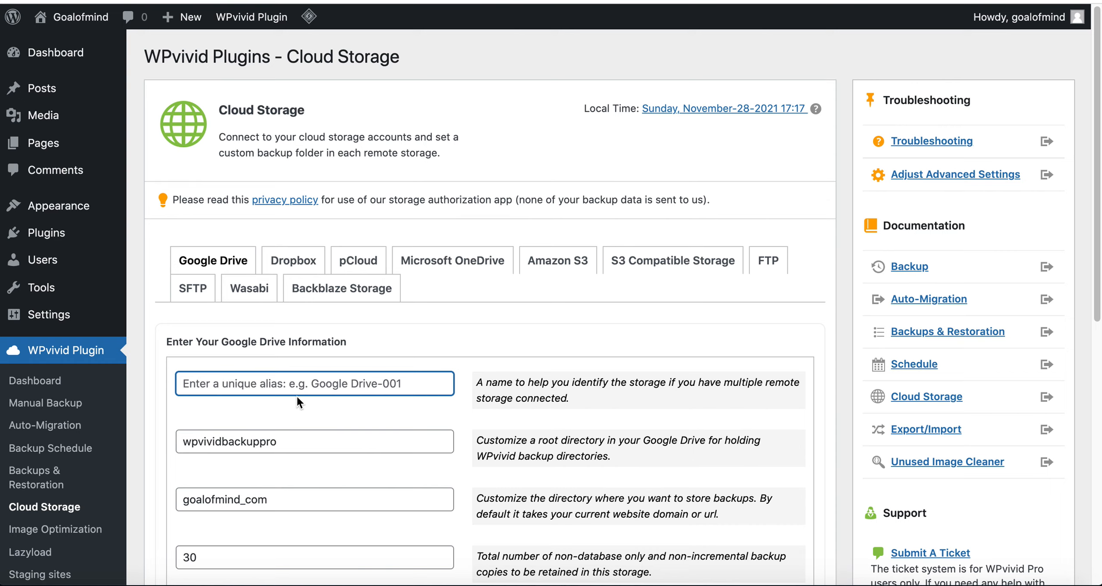
{"action": "type", "text": "go"}
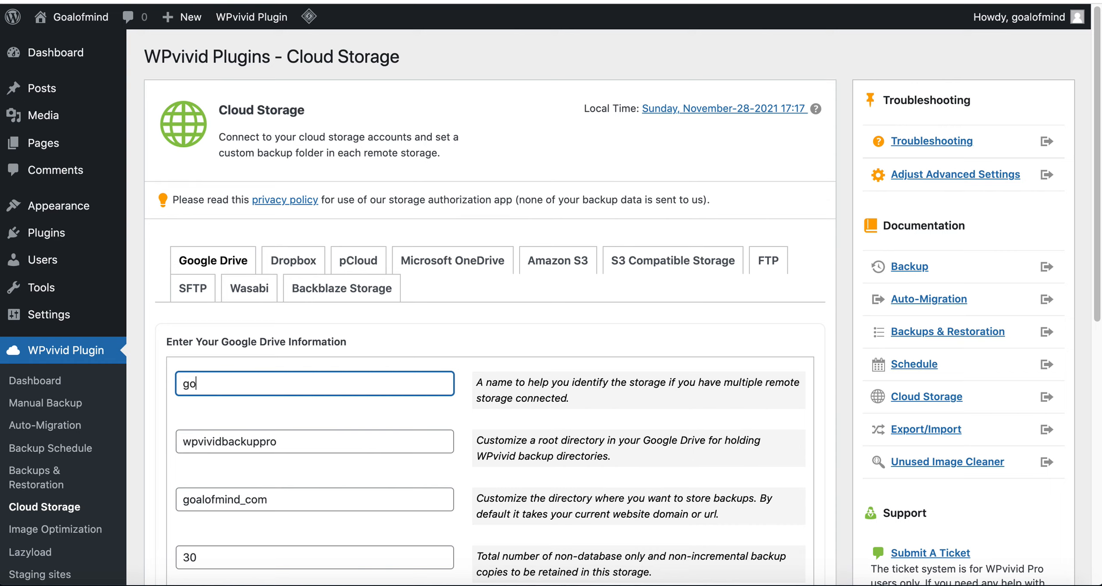
{"action": "type", "text": "alofmind"}
Authenticate WPvivid with Google Drive using the listed Google account and allow wpvivid.com access to its Drive files
{"action": "scroll", "coordinate": [382, 496], "scroll_direction": "down", "scroll_amount": 3}
{"action": "scroll", "coordinate": [314, 470], "scroll_direction": "down", "scroll_amount": 5}
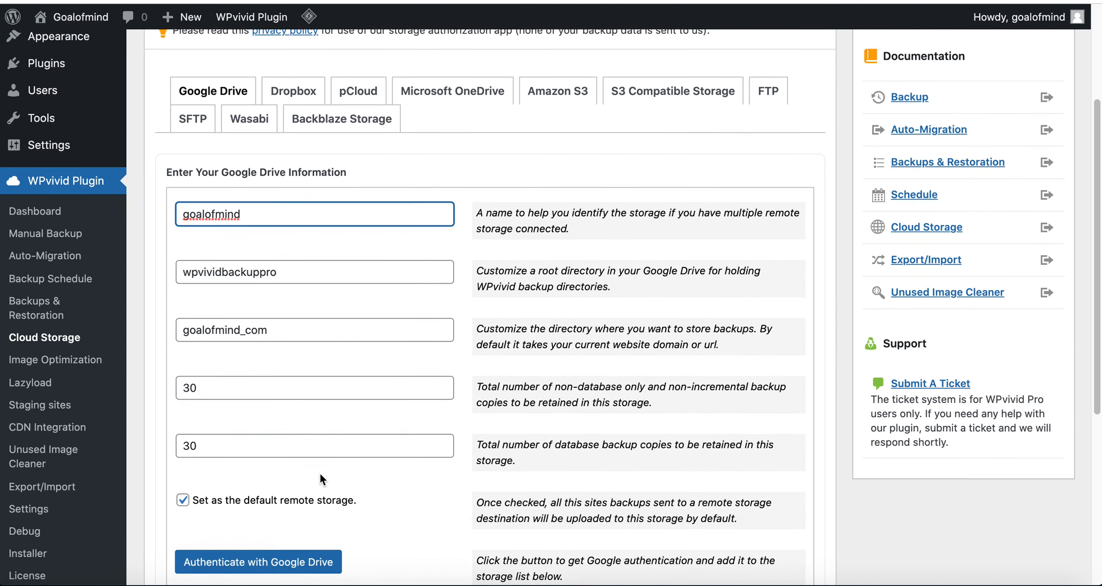
{"action": "scroll", "coordinate": [319, 471], "scroll_direction": "down", "scroll_amount": 5}
{"action": "scroll", "coordinate": [245, 430], "scroll_direction": "up", "scroll_amount": 1}
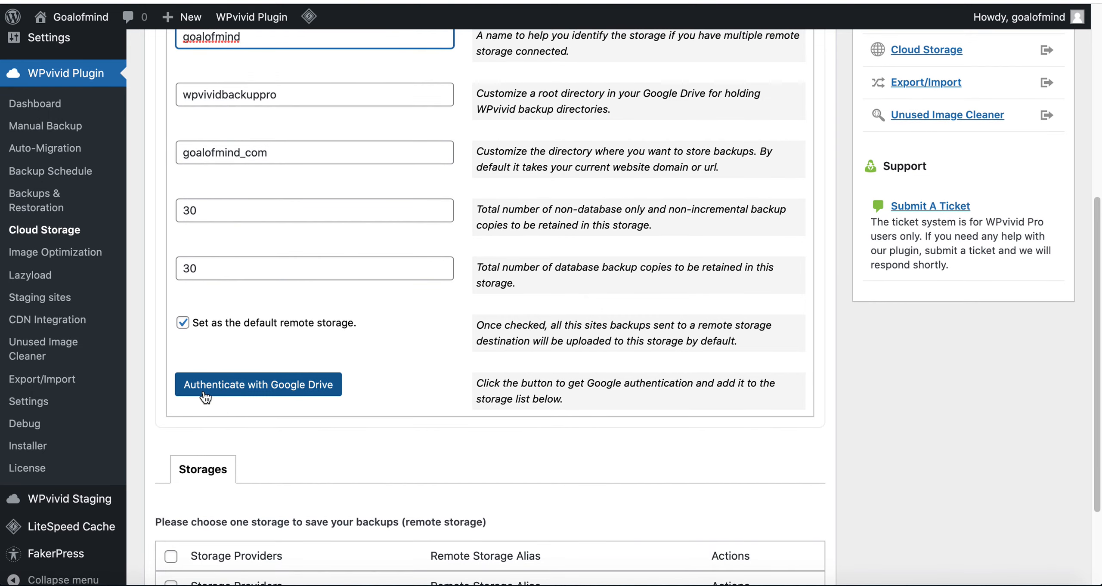
{"action": "left_click", "coordinate": [240, 388]}
{"action": "scroll", "coordinate": [362, 437], "scroll_direction": "up", "scroll_amount": 3}
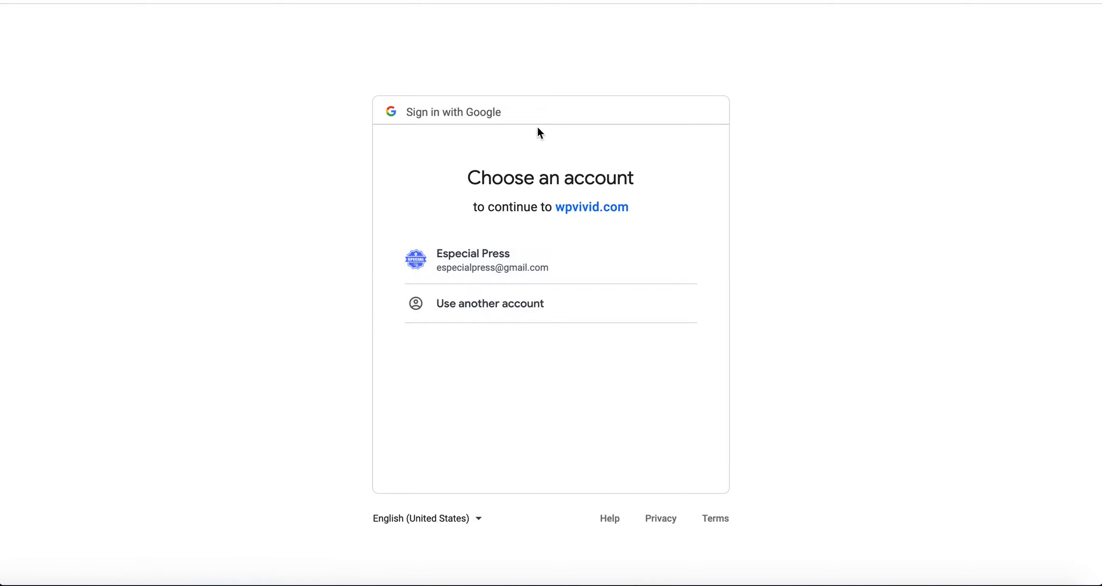
{"action": "left_click", "coordinate": [477, 259]}
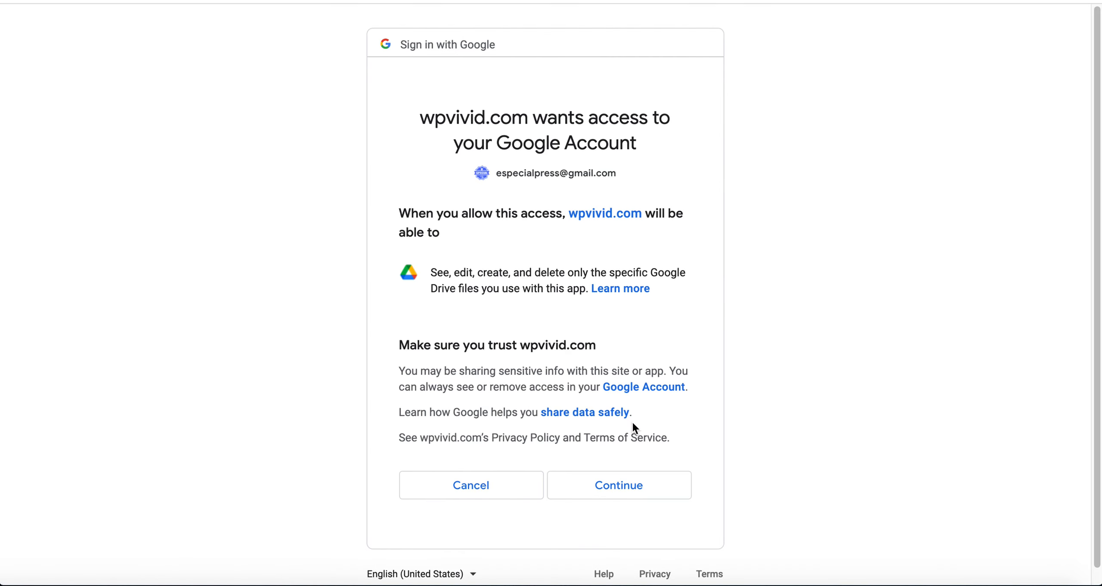
{"action": "left_click", "coordinate": [619, 485]}
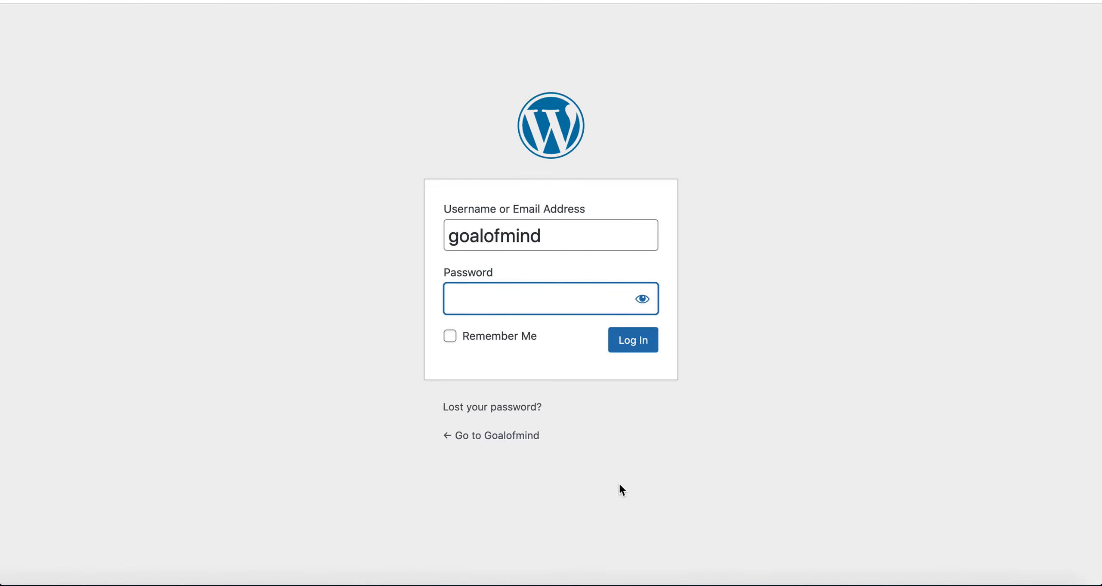
Enter the WordPress account password and log back in to the Goalofmind site to finish the Google Drive connection
{"action": "type", "text": "••••••••••"}
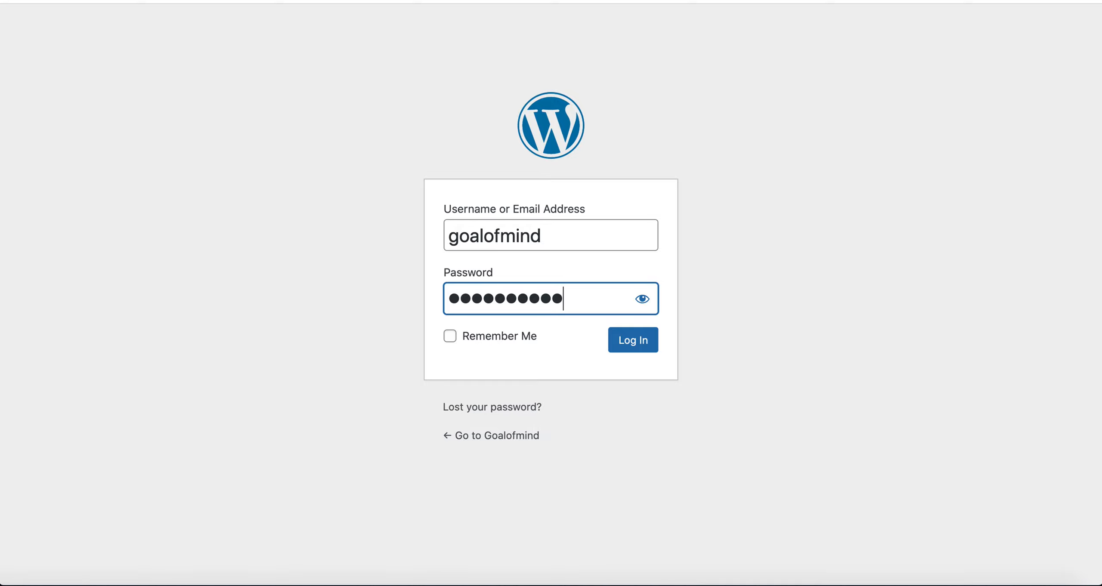
{"action": "type", "text": "•••••"}
{"action": "left_click", "coordinate": [628, 343]}
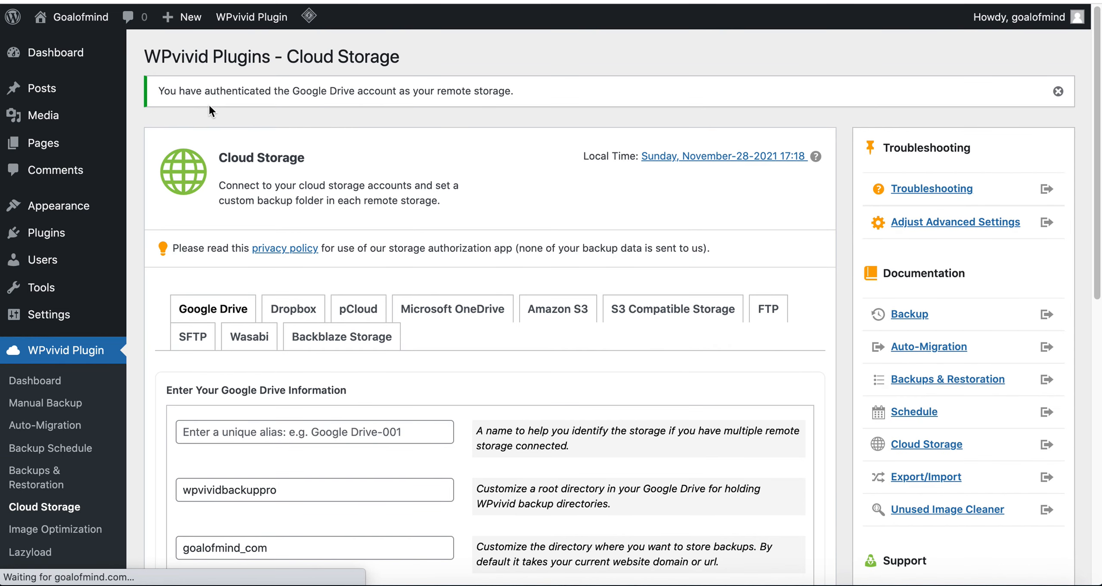
Check the Google Drive authentication notice and look through the storage settings down to the Storages section
{"action": "left_click_drag", "start_coordinate": [170, 91], "coordinate": [403, 91]}
{"action": "left_click", "coordinate": [450, 101]}
{"action": "scroll", "coordinate": [465, 358], "scroll_direction": "down", "scroll_amount": 7}
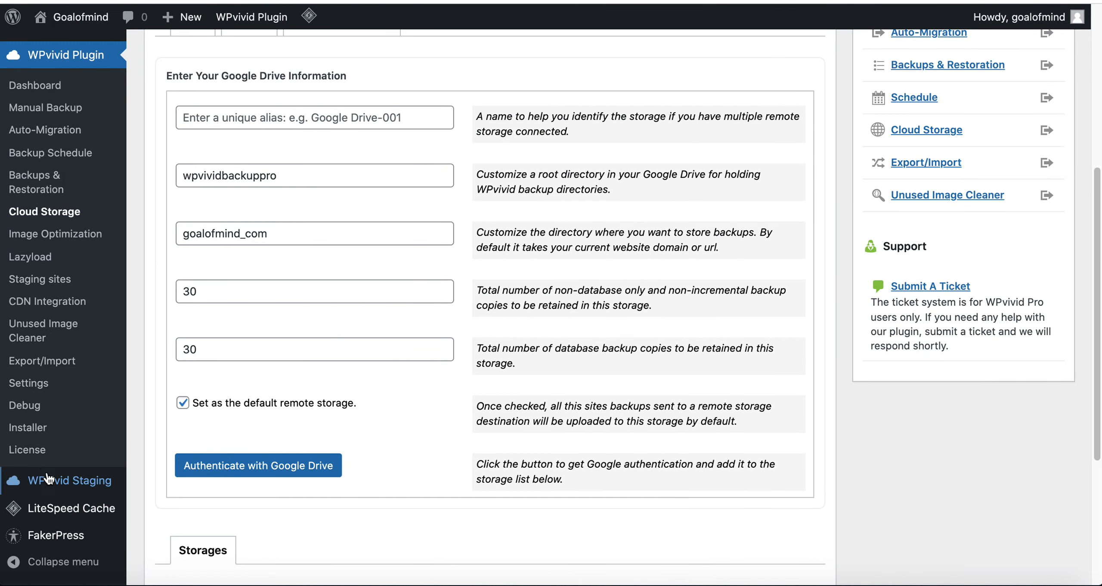
Set the WPvivid default location for backups to Cloud Storage and save the settings
{"action": "left_click", "coordinate": [39, 384]}
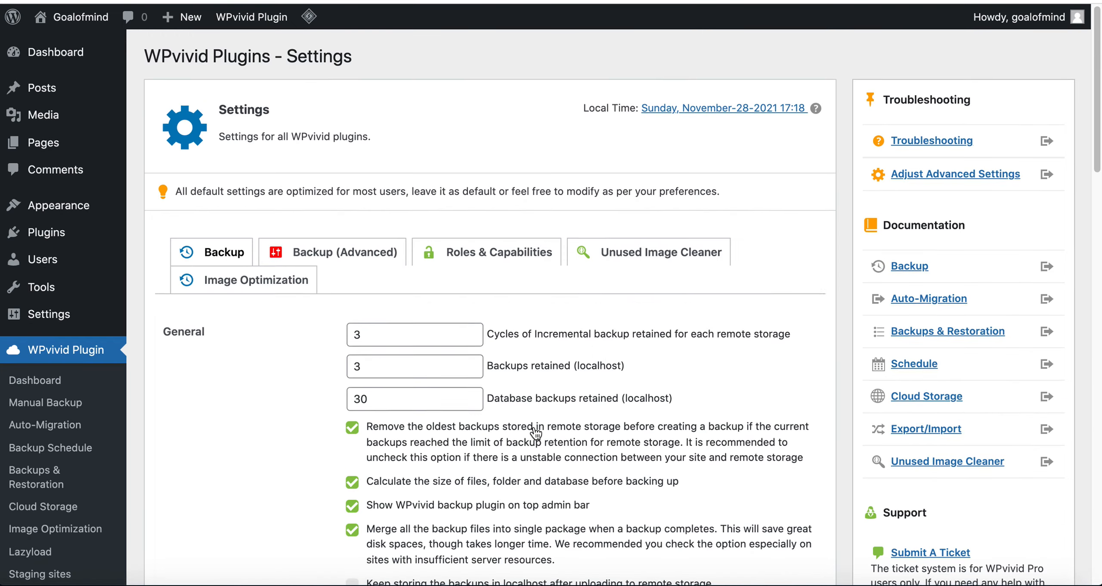
{"action": "scroll", "coordinate": [533, 431], "scroll_direction": "down", "scroll_amount": 8}
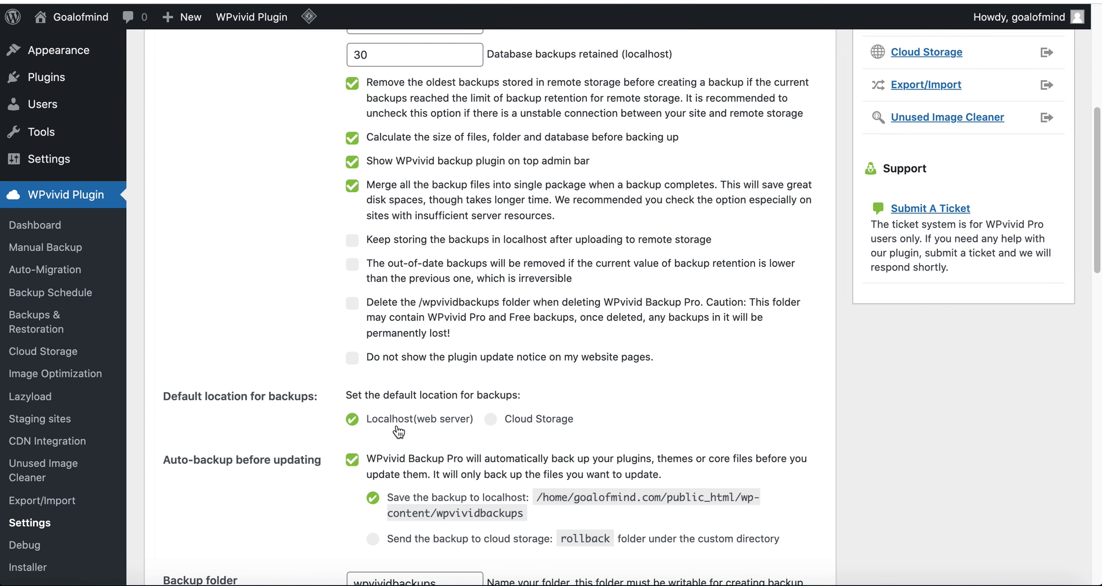
{"action": "left_click", "coordinate": [491, 421]}
{"action": "scroll", "coordinate": [355, 531], "scroll_direction": "down", "scroll_amount": 8}
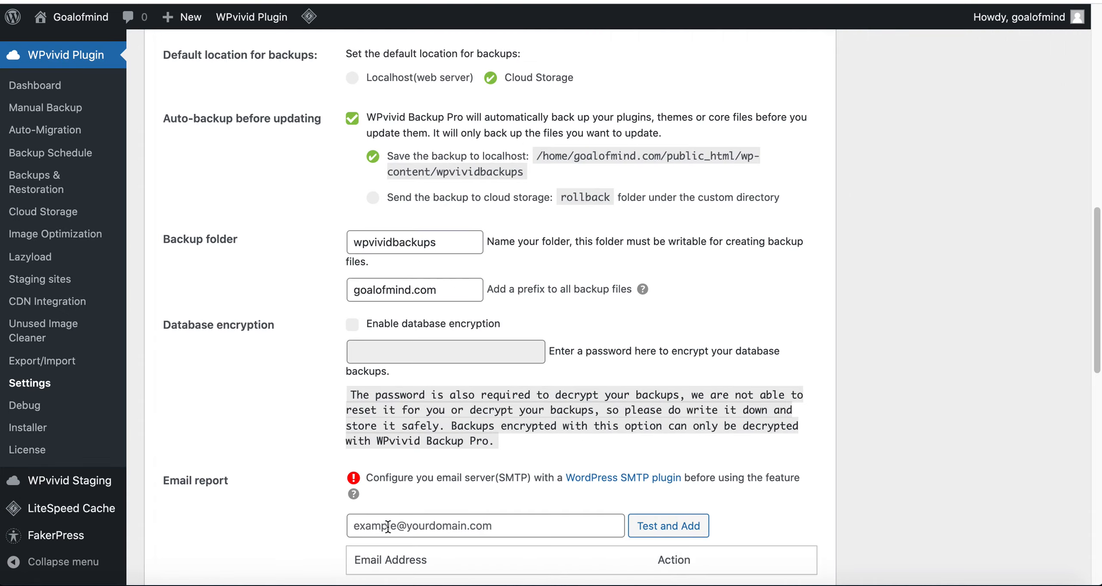
{"action": "scroll", "coordinate": [387, 526], "scroll_direction": "down", "scroll_amount": 15}
{"action": "left_click", "coordinate": [172, 496]}
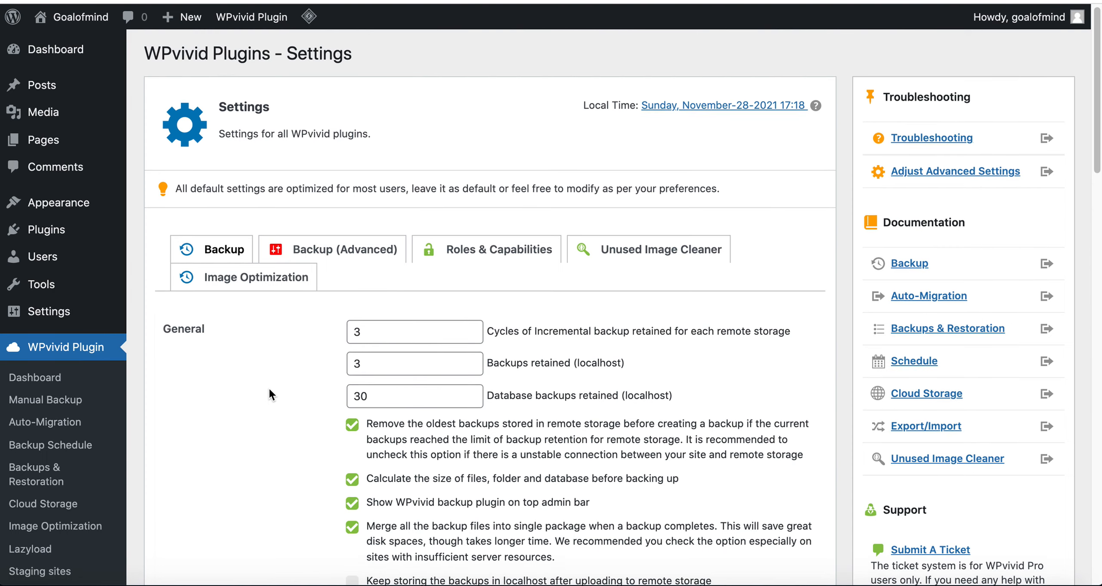
Enable the general backup schedule for the site and accept disabling any incremental backup schedule
{"action": "scroll", "coordinate": [271, 387], "scroll_direction": "down", "scroll_amount": 2}
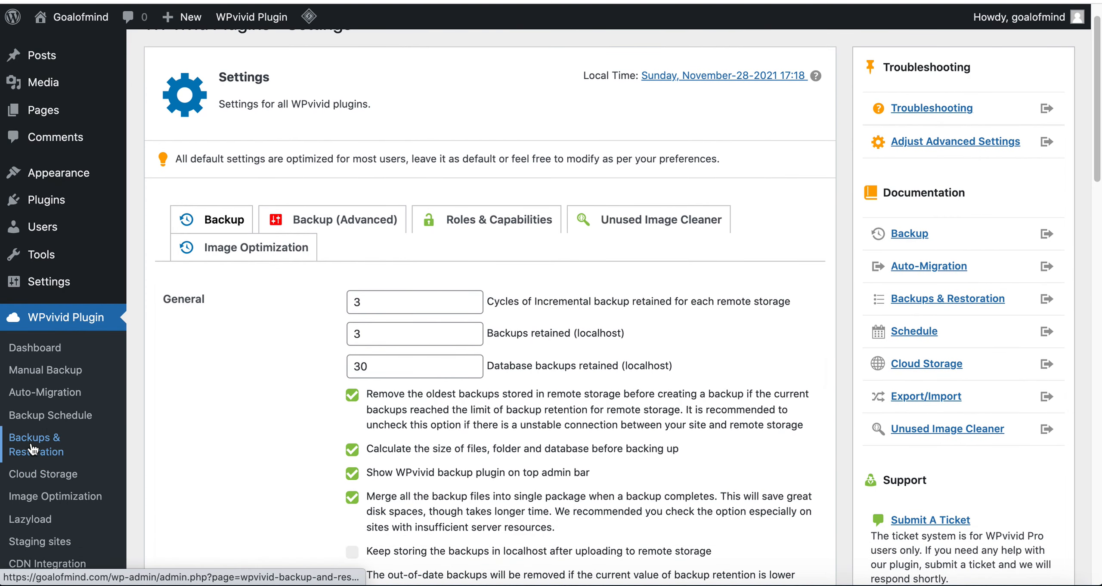
{"action": "left_click", "coordinate": [34, 416]}
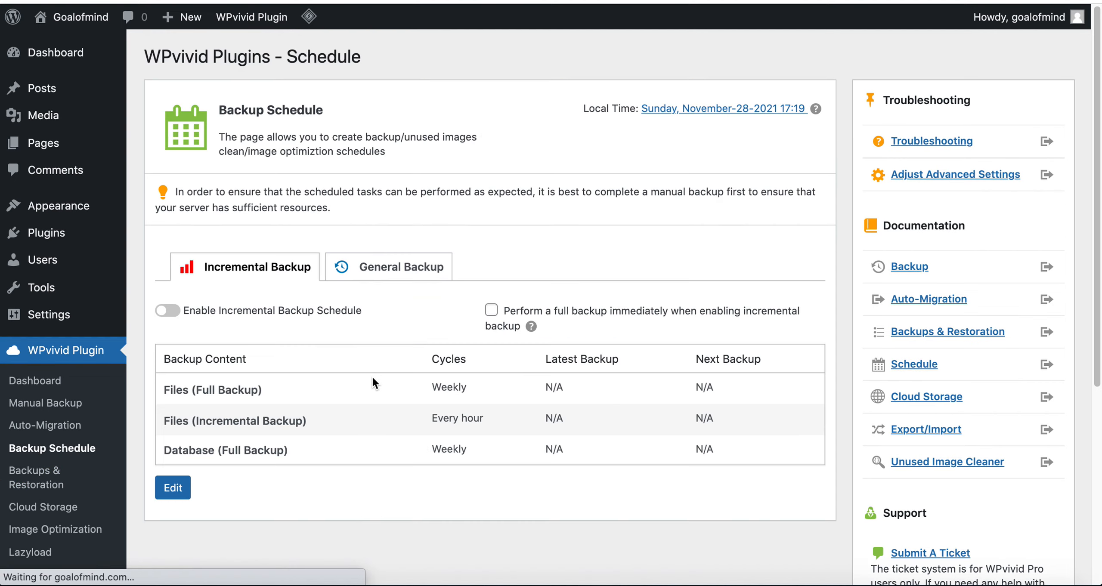
{"action": "left_click", "coordinate": [379, 267]}
{"action": "scroll", "coordinate": [441, 378], "scroll_direction": "down", "scroll_amount": 5}
{"action": "scroll", "coordinate": [443, 396], "scroll_direction": "up", "scroll_amount": 3}
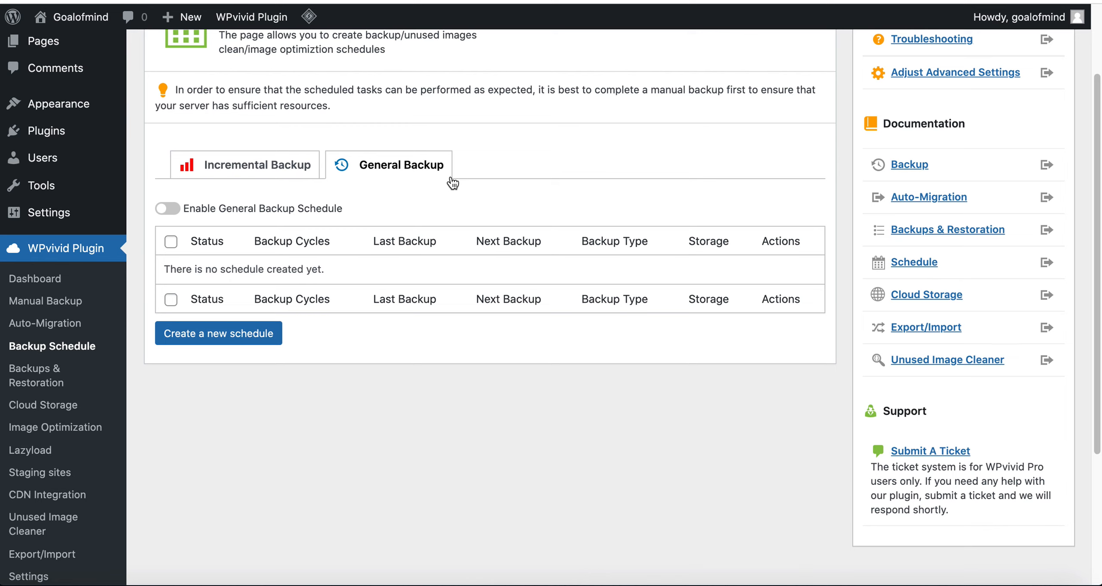
{"action": "left_click", "coordinate": [168, 211]}
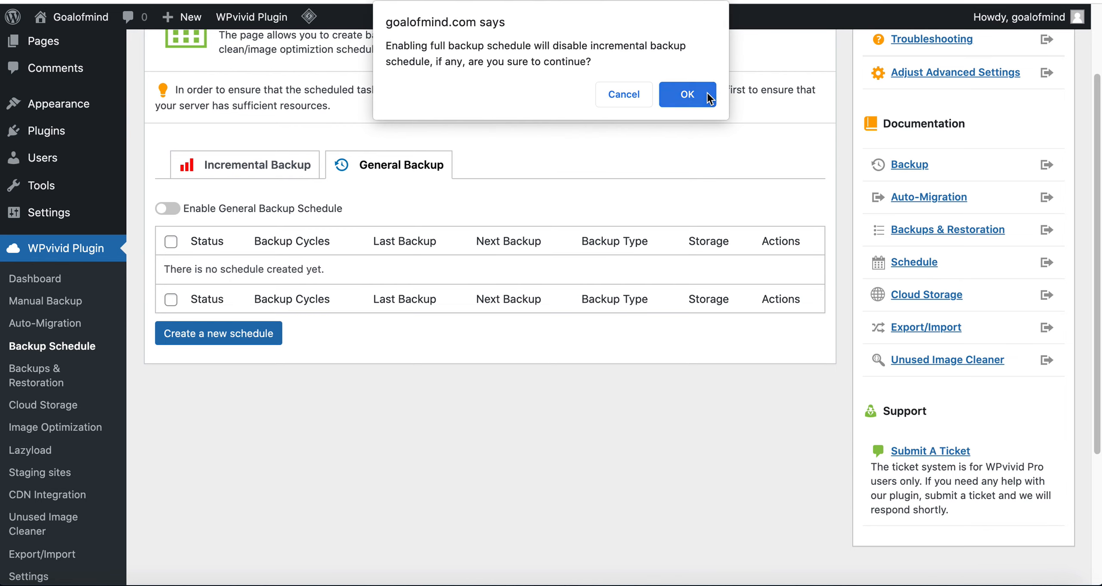
{"action": "left_click", "coordinate": [691, 94]}
{"action": "scroll", "coordinate": [518, 358], "scroll_direction": "down", "scroll_amount": 5}
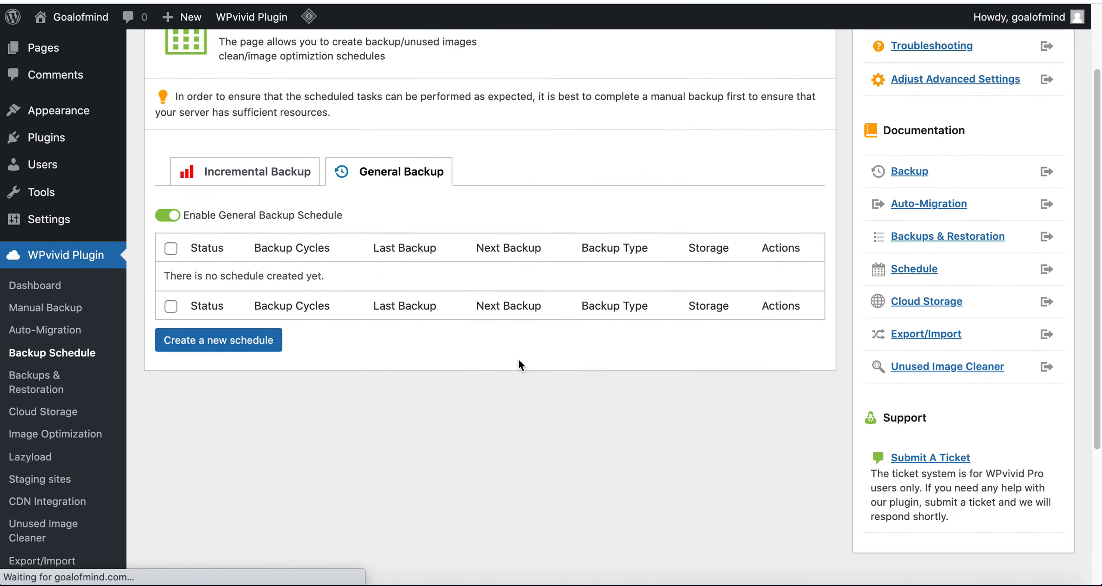
Create an active weekly schedule for Monday at 00:00 that sends databases and files to all remote storage, and check its storage entry
{"action": "scroll", "coordinate": [518, 361], "scroll_direction": "up", "scroll_amount": 3}
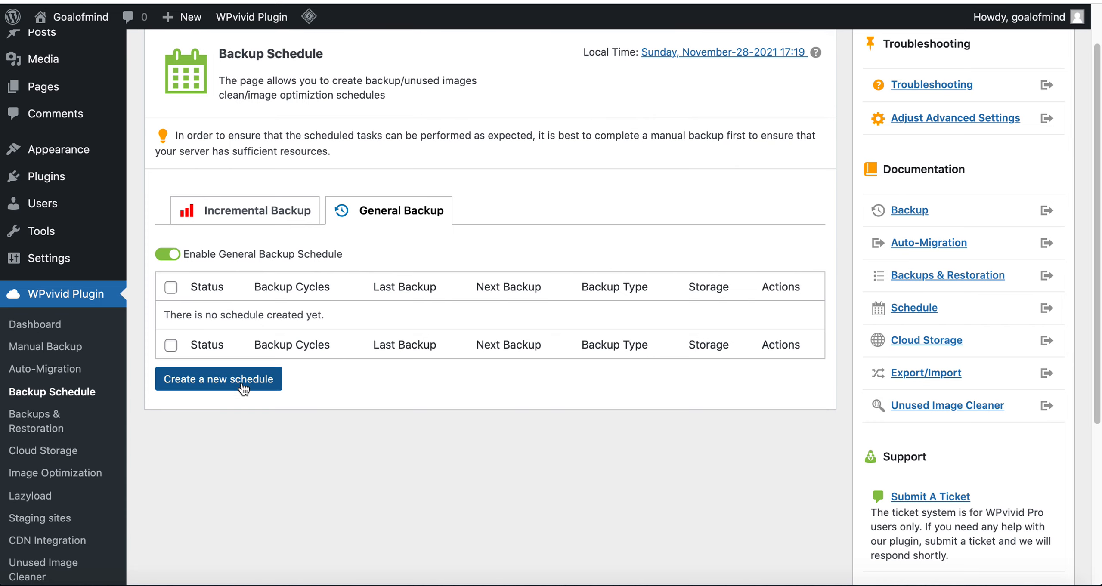
{"action": "left_click", "coordinate": [219, 388]}
{"action": "scroll", "coordinate": [527, 379], "scroll_direction": "down", "scroll_amount": 5}
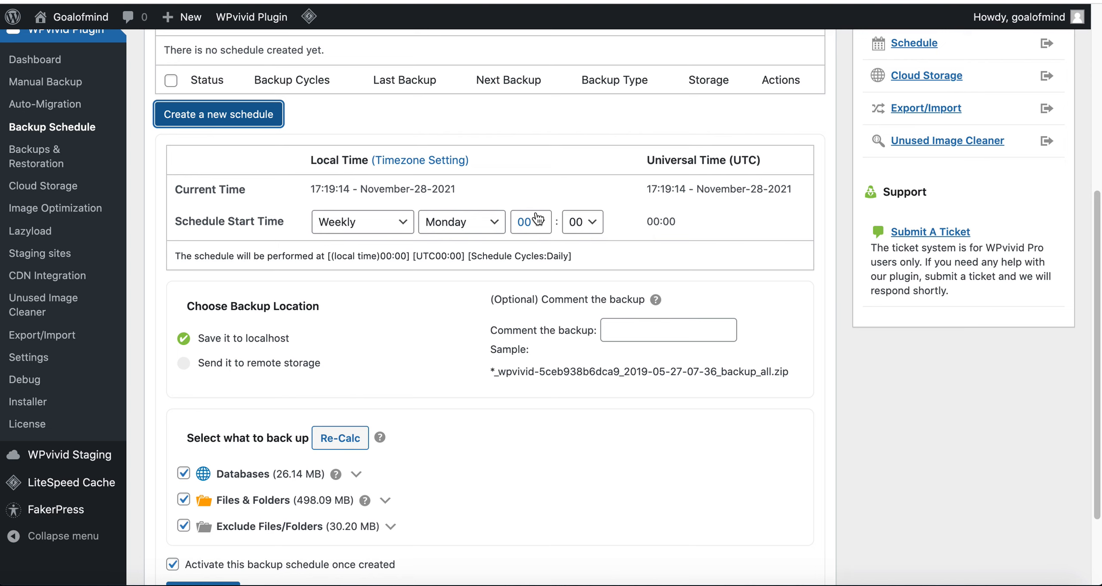
{"action": "scroll", "coordinate": [416, 409], "scroll_direction": "down", "scroll_amount": 3}
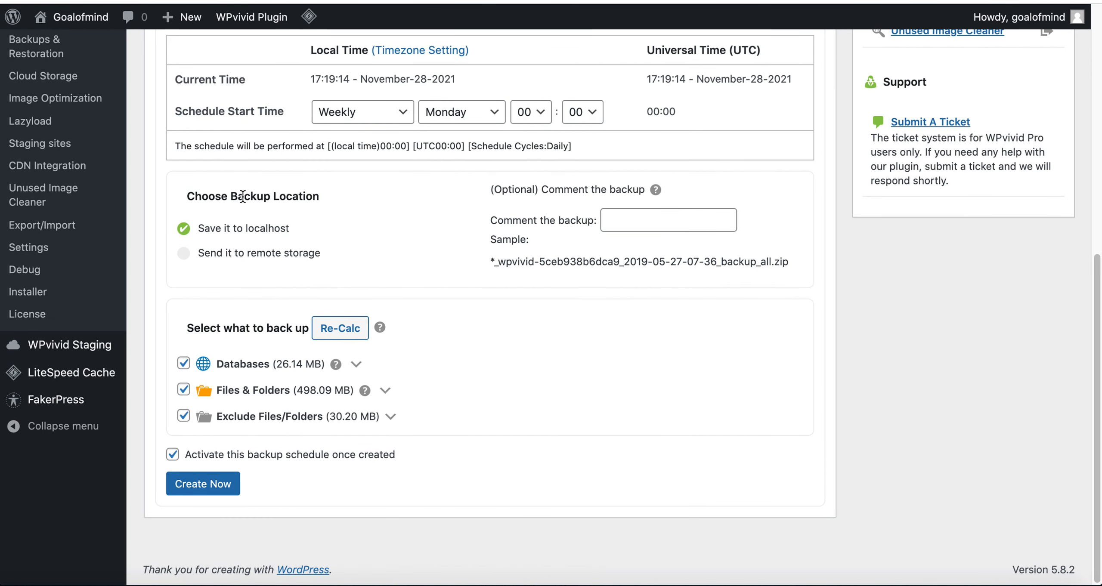
{"action": "left_click", "coordinate": [183, 253]}
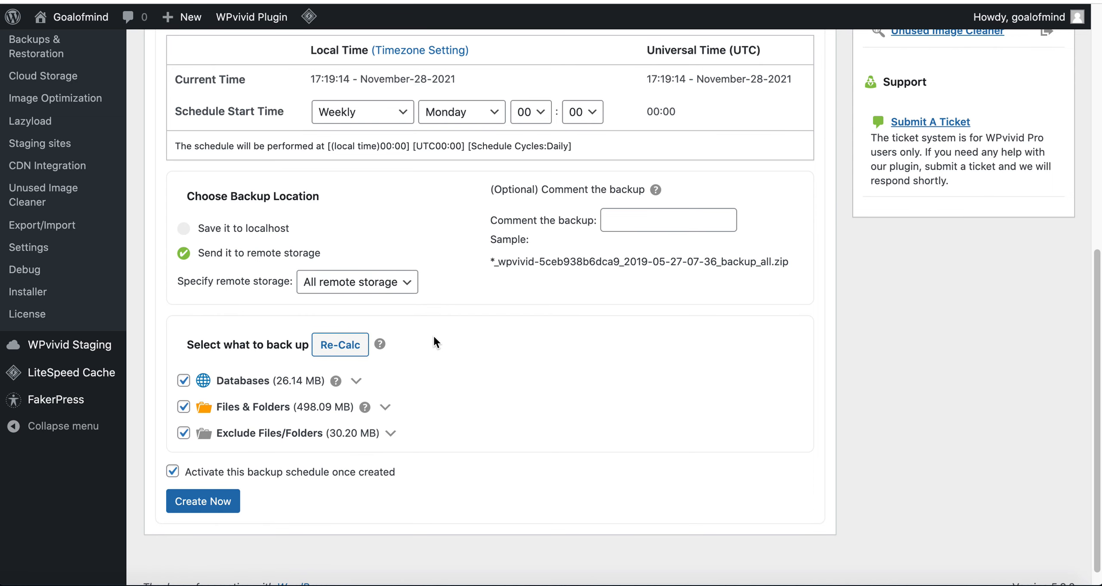
{"action": "scroll", "coordinate": [459, 345], "scroll_direction": "down", "scroll_amount": 1}
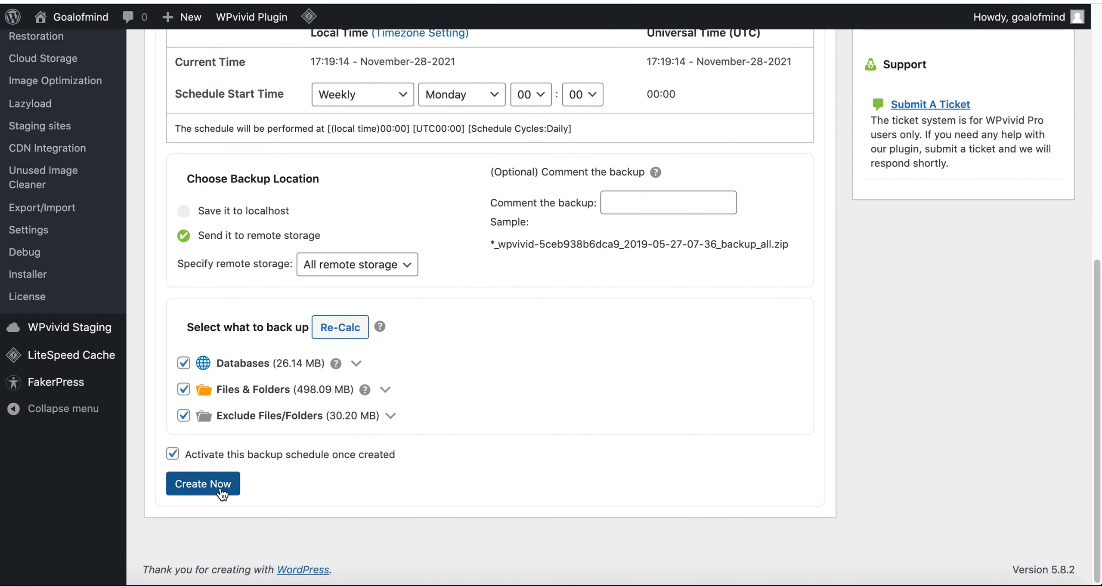
{"action": "left_click", "coordinate": [197, 491]}
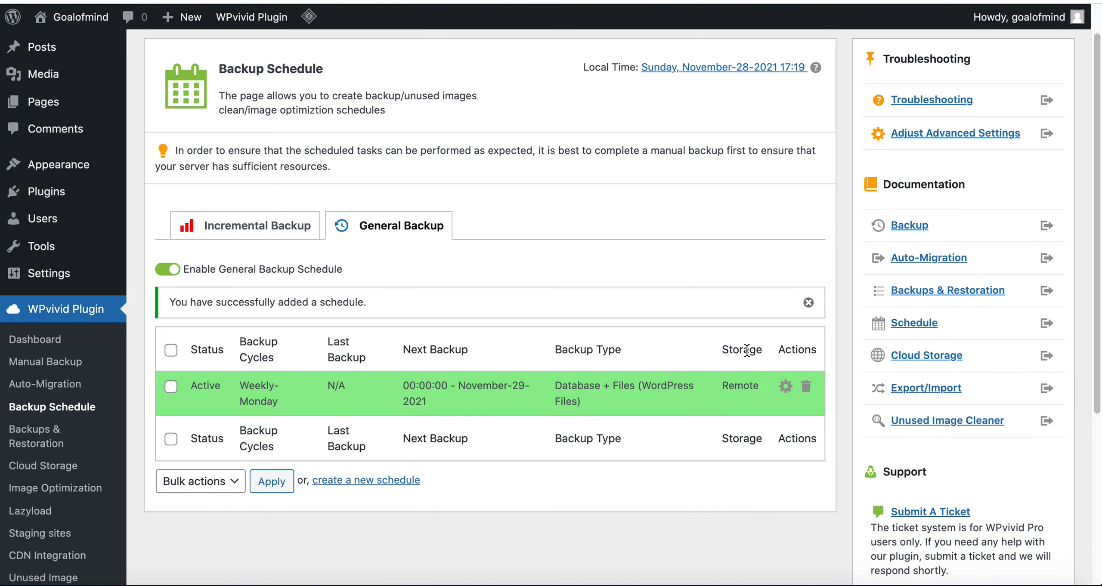
{"action": "double_click", "coordinate": [740, 386]}
{"action": "scroll", "coordinate": [524, 517], "scroll_direction": "up", "scroll_amount": 2}
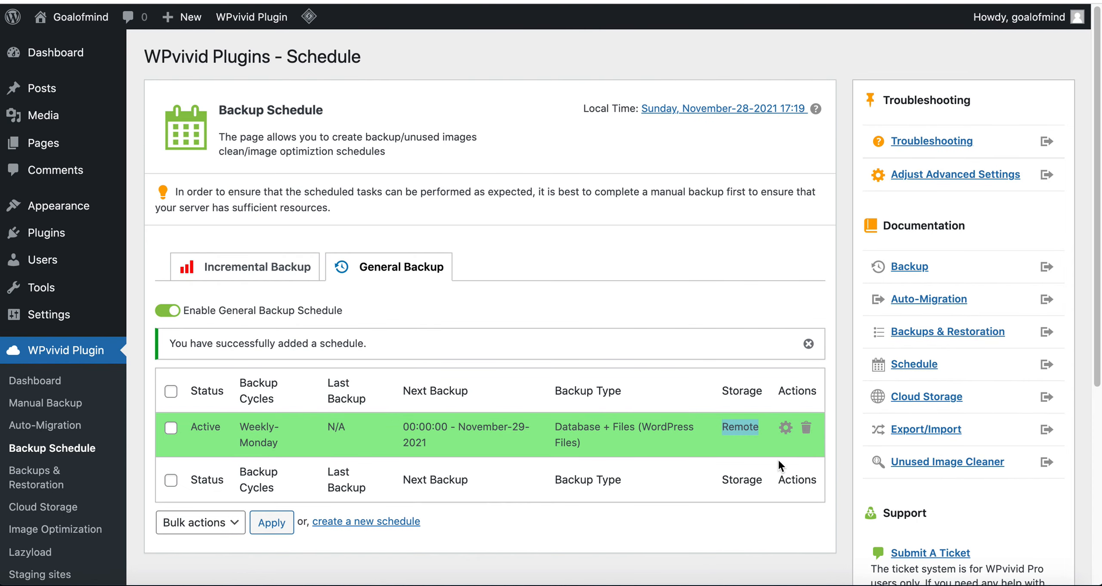
Run a manual backup of the databases and files with the location set to Migrate the site via remote storage
{"action": "left_click", "coordinate": [47, 404]}
{"action": "scroll", "coordinate": [555, 399], "scroll_direction": "down", "scroll_amount": 1}
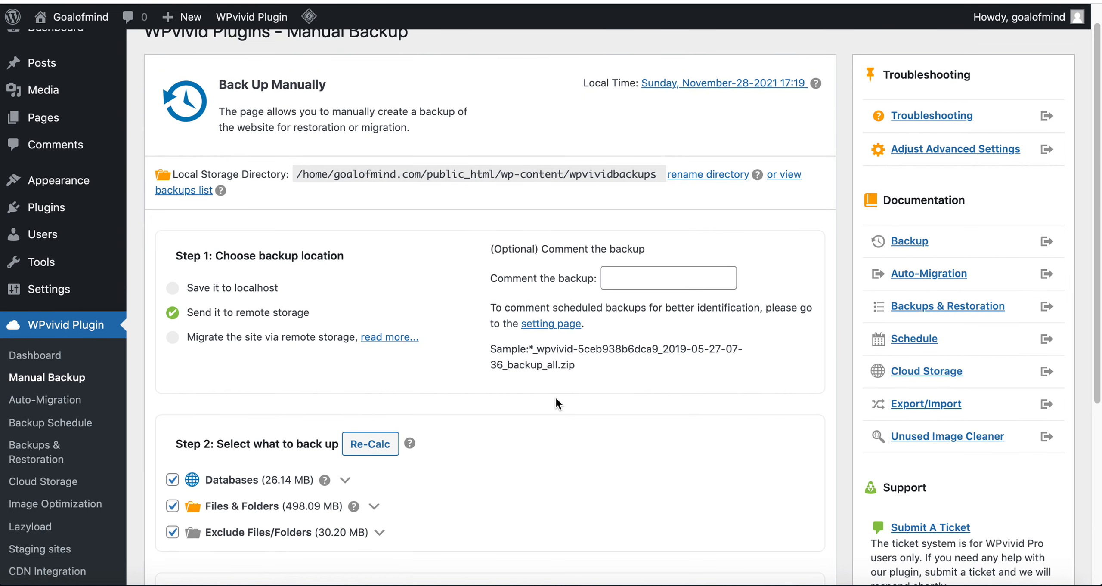
{"action": "scroll", "coordinate": [555, 399], "scroll_direction": "down", "scroll_amount": 1}
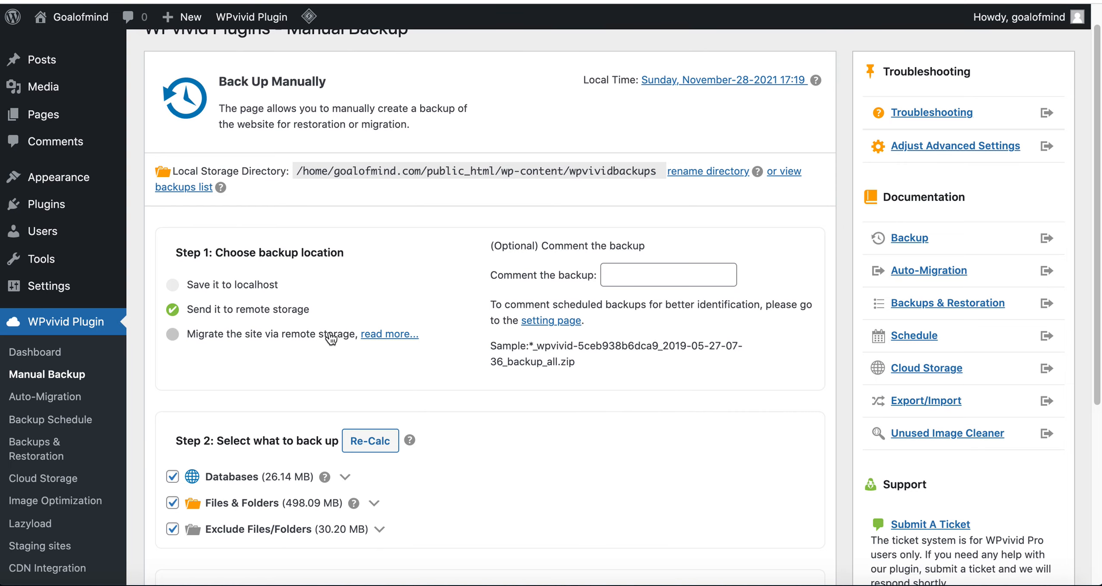
{"action": "scroll", "coordinate": [443, 288], "scroll_direction": "down", "scroll_amount": 2}
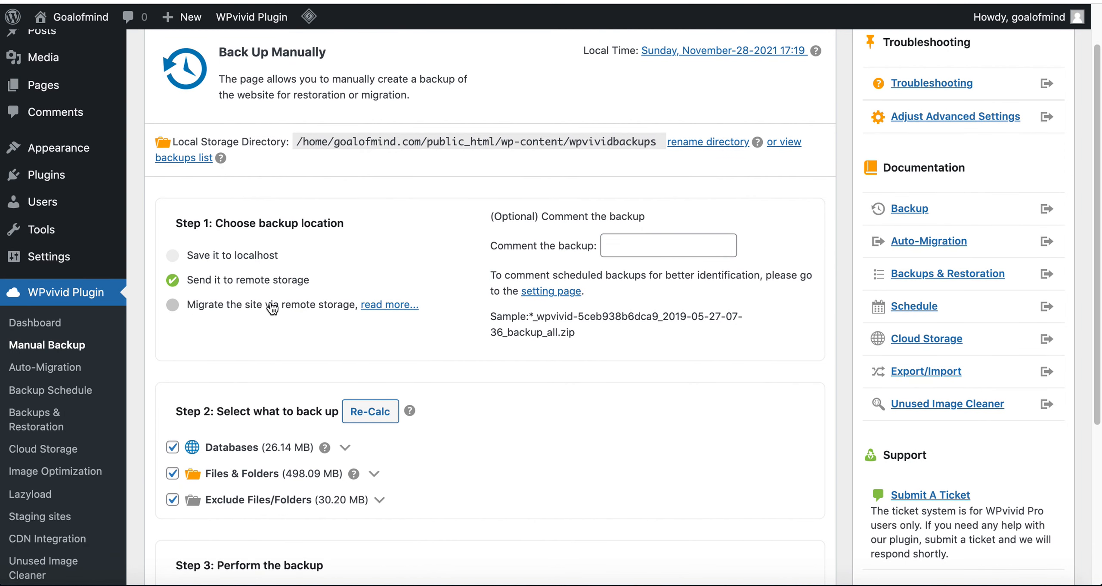
{"action": "left_click", "coordinate": [173, 305]}
{"action": "scroll", "coordinate": [511, 390], "scroll_direction": "down", "scroll_amount": 3}
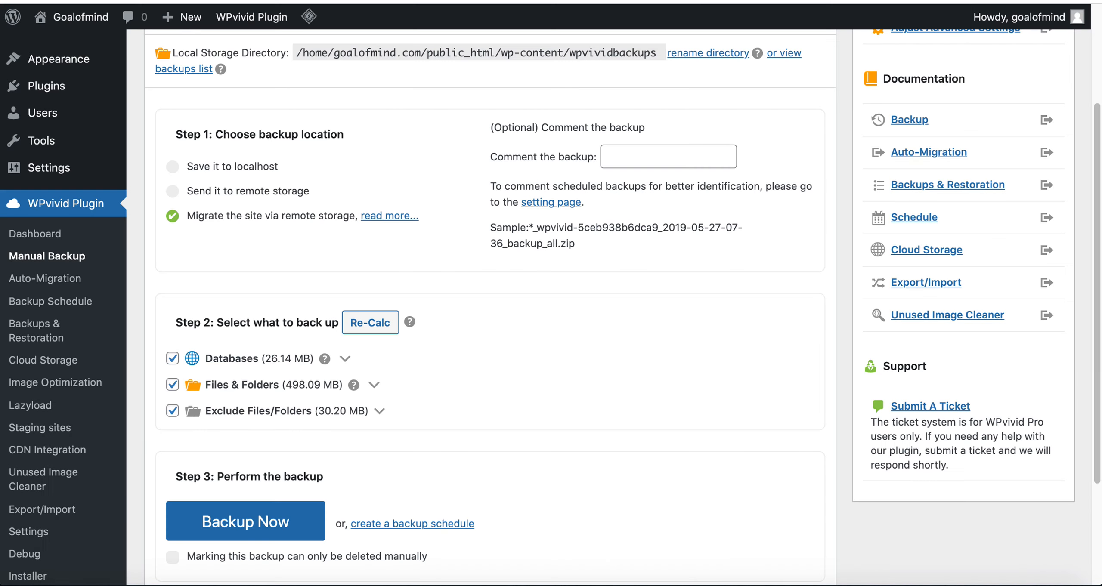
{"action": "scroll", "coordinate": [423, 471], "scroll_direction": "down", "scroll_amount": 3}
{"action": "scroll", "coordinate": [421, 447], "scroll_direction": "up", "scroll_amount": 4}
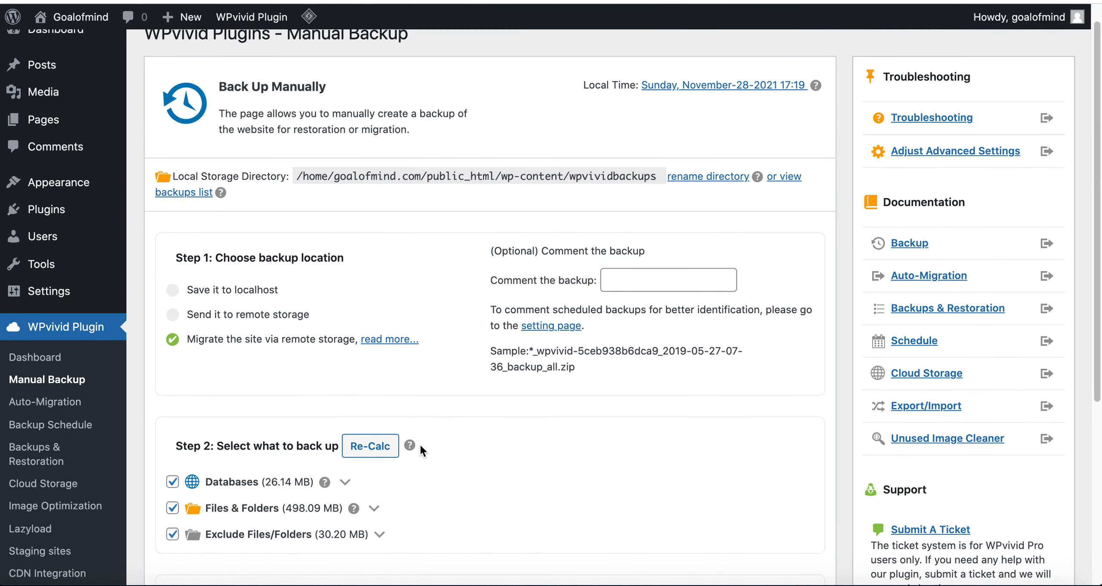
{"action": "scroll", "coordinate": [420, 444], "scroll_direction": "down", "scroll_amount": 2}
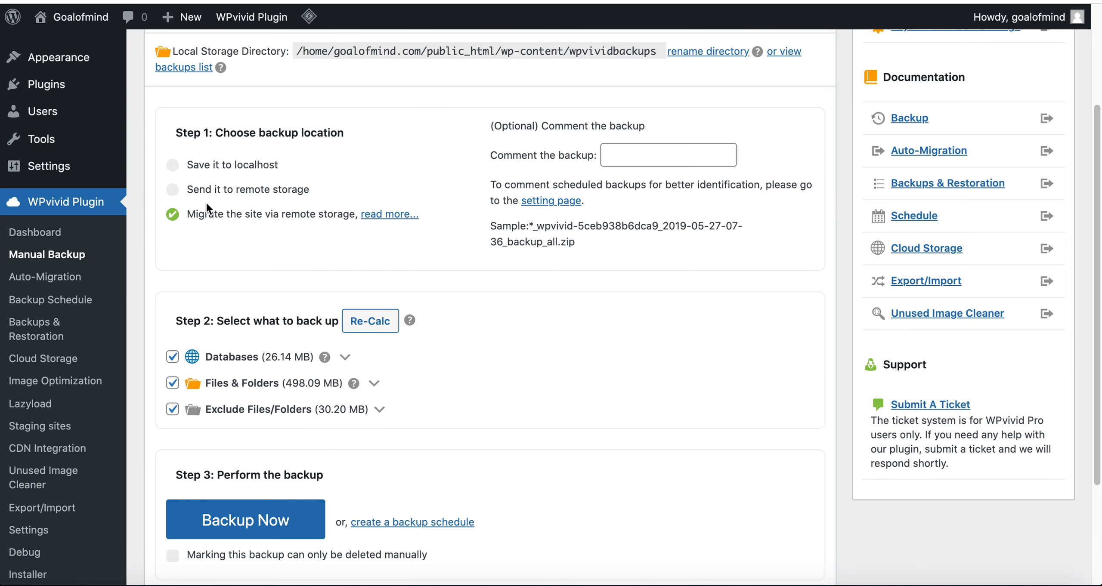
{"action": "left_click", "coordinate": [228, 523]}
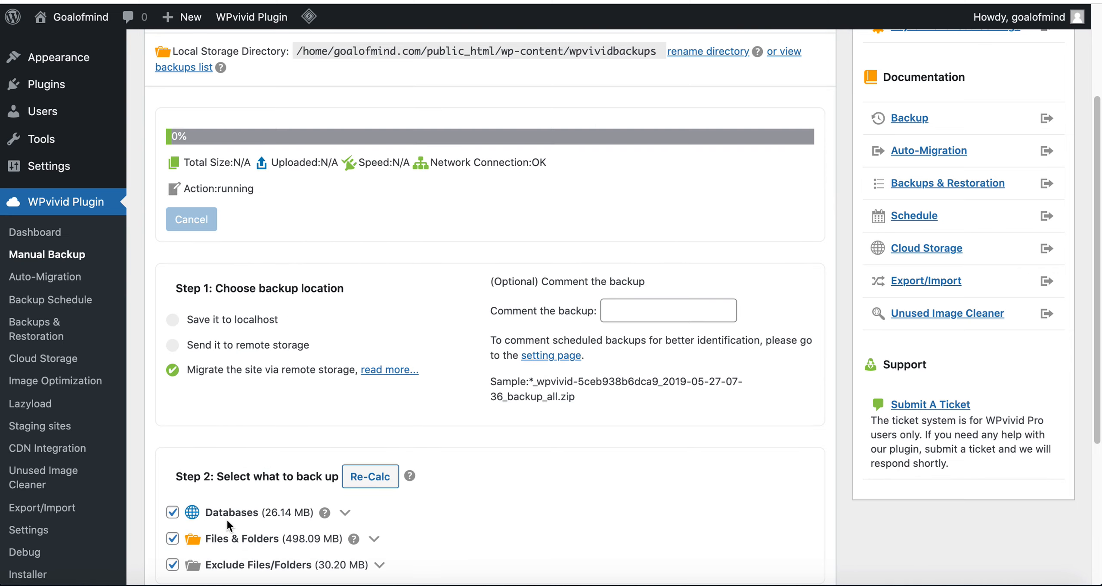
{"action": "scroll", "coordinate": [398, 450], "scroll_direction": "up", "scroll_amount": 3}
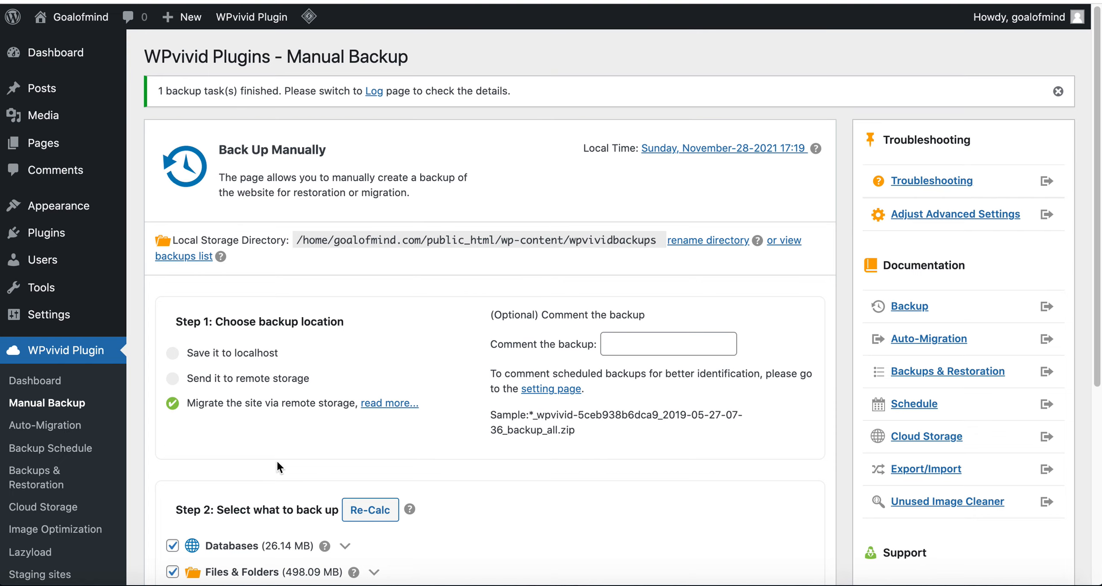
Scan the Migration directory of the Google Drive goalofmind remote storage for backups
{"action": "scroll", "coordinate": [308, 403], "scroll_direction": "down", "scroll_amount": 1}
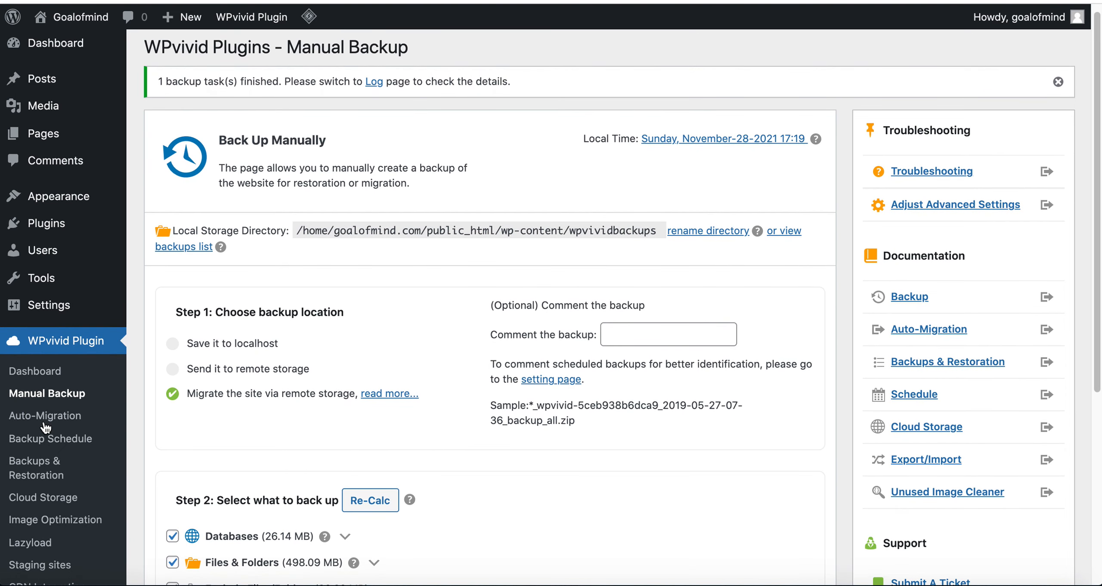
{"action": "left_click", "coordinate": [41, 473]}
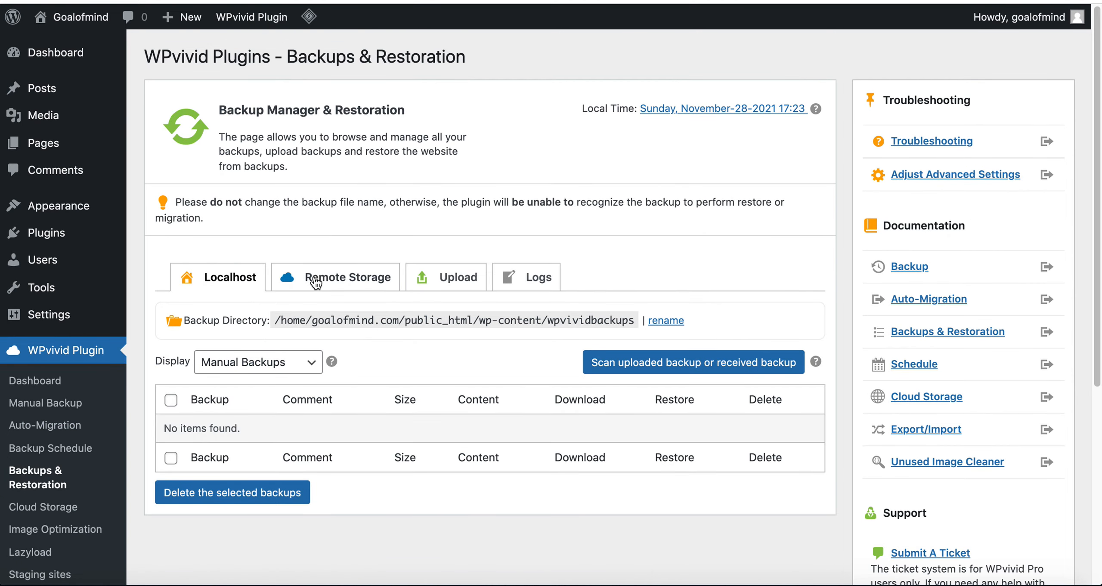
{"action": "left_click", "coordinate": [344, 279]}
{"action": "scroll", "coordinate": [347, 276], "scroll_direction": "down", "scroll_amount": 2}
{"action": "scroll", "coordinate": [347, 276], "scroll_direction": "down", "scroll_amount": 5}
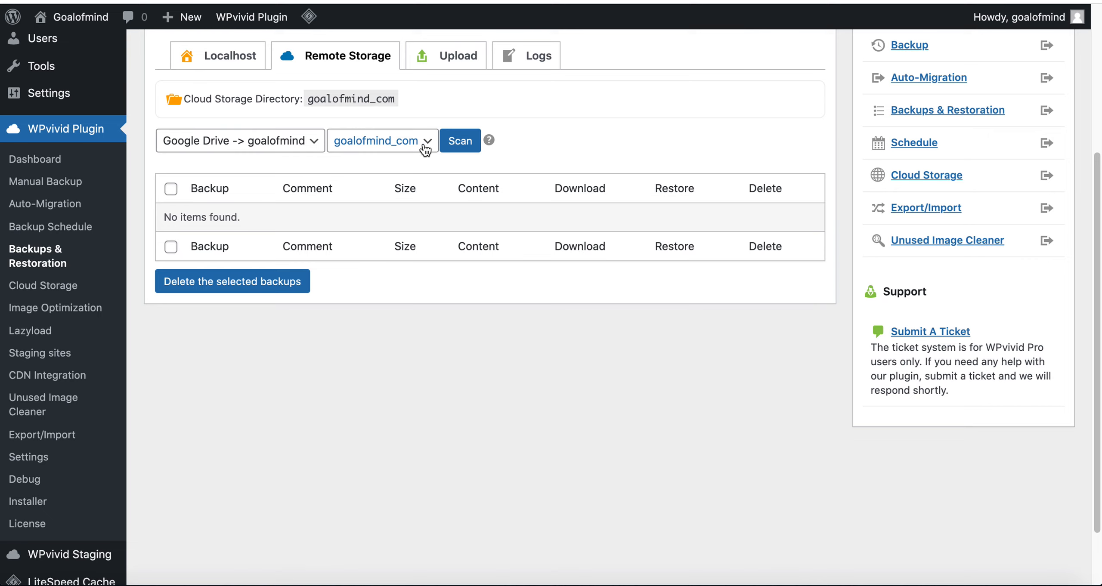
{"action": "left_click", "coordinate": [426, 150]}
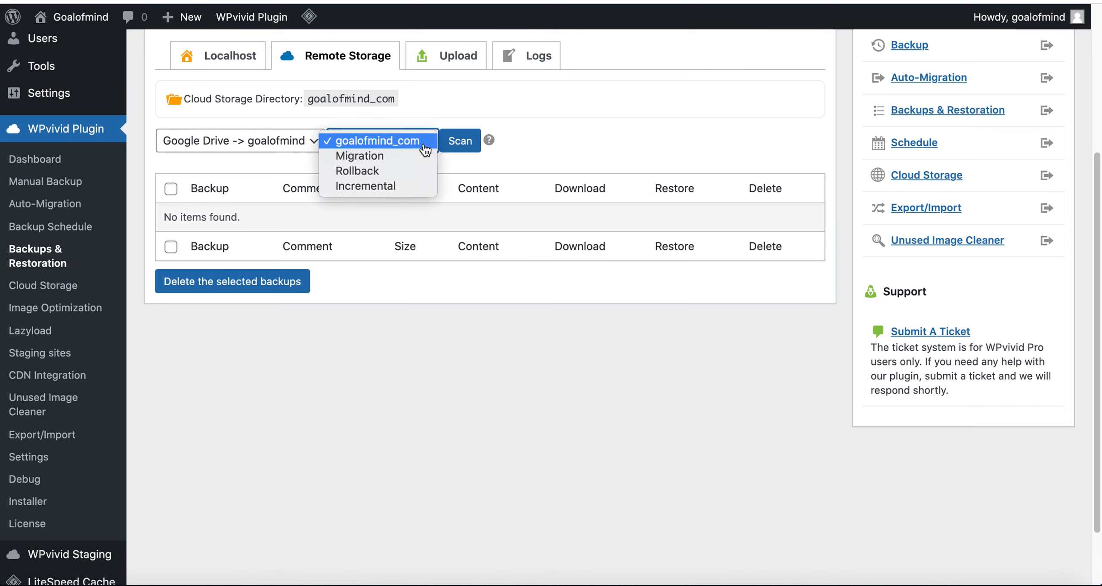
{"action": "left_click", "coordinate": [393, 160]}
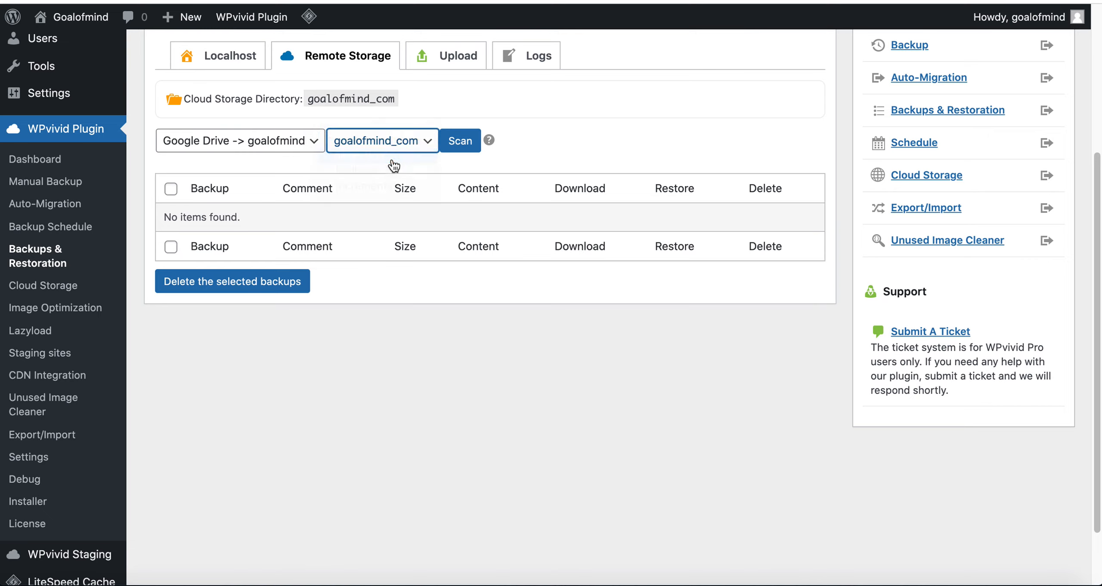
{"action": "left_click", "coordinate": [463, 145]}
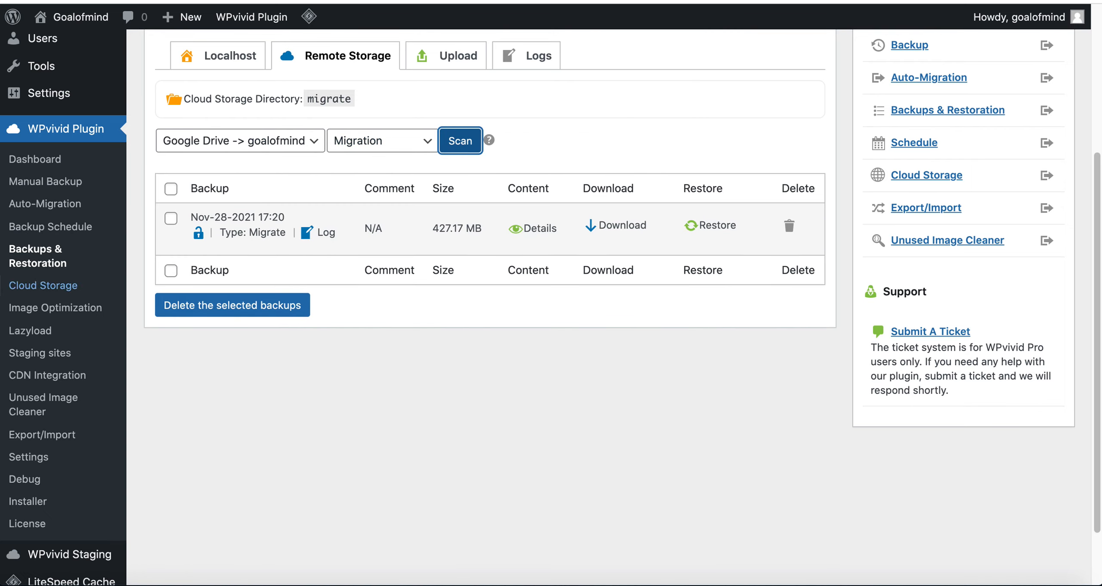
Examine the migration backup's size and the site's post and page totals on the WordPress dashboard
{"action": "scroll", "coordinate": [561, 411], "scroll_direction": "up", "scroll_amount": 1}
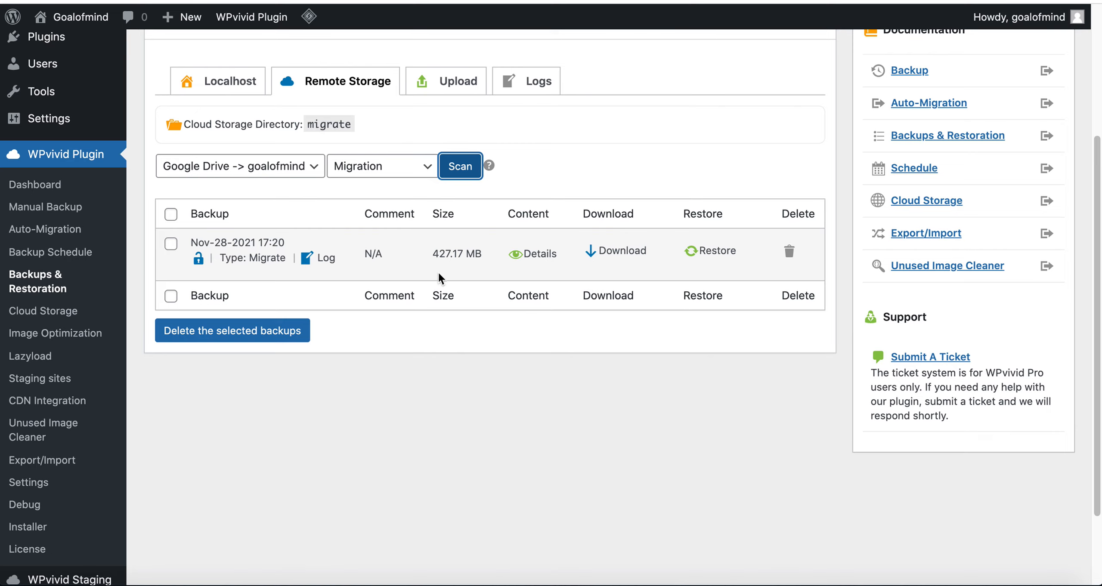
{"action": "left_click_drag", "start_coordinate": [434, 258], "coordinate": [481, 255]}
{"action": "left_click", "coordinate": [435, 254]}
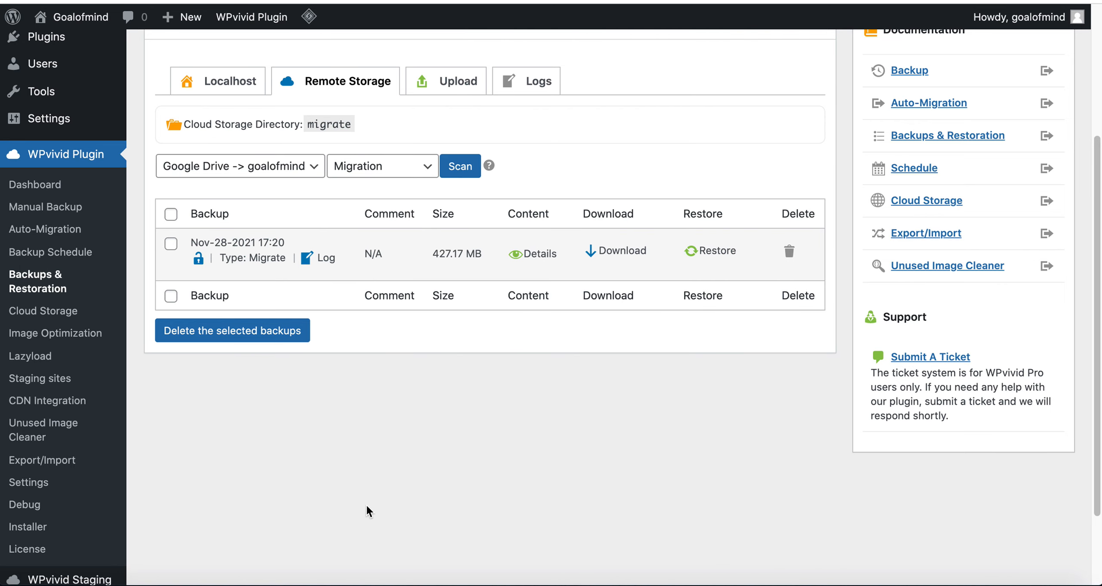
{"action": "scroll", "coordinate": [366, 506], "scroll_direction": "up", "scroll_amount": 3}
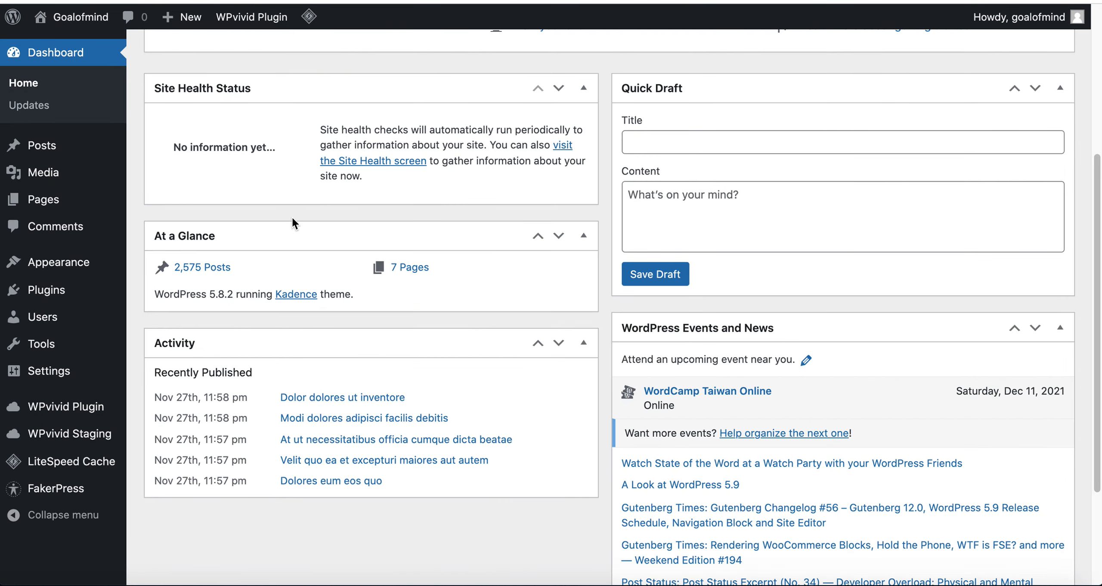
{"action": "scroll", "coordinate": [291, 216], "scroll_direction": "up", "scroll_amount": 1}
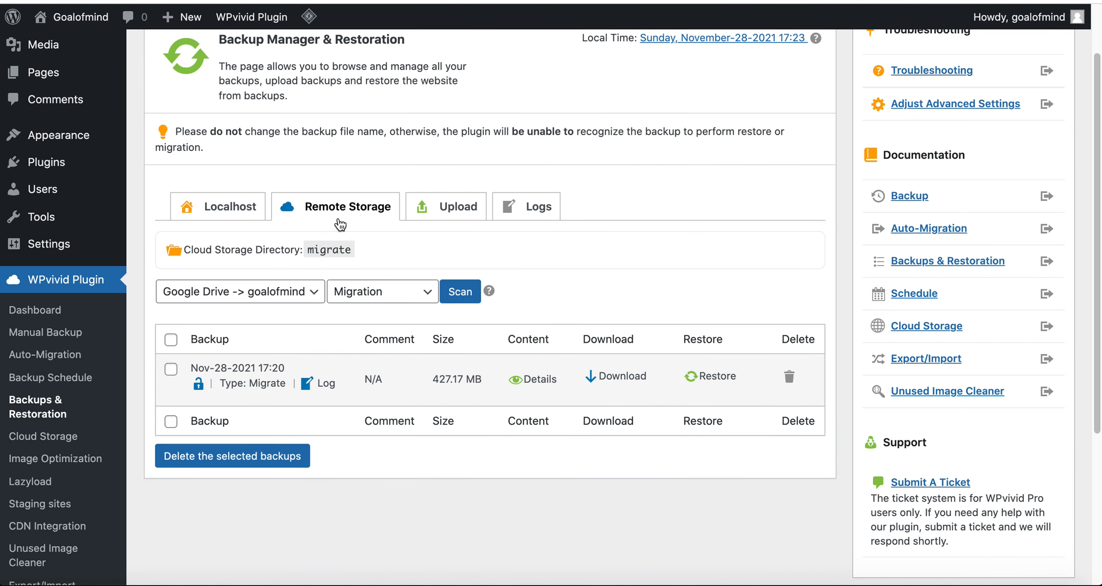
{"action": "scroll", "coordinate": [359, 222], "scroll_direction": "up", "scroll_amount": 1}
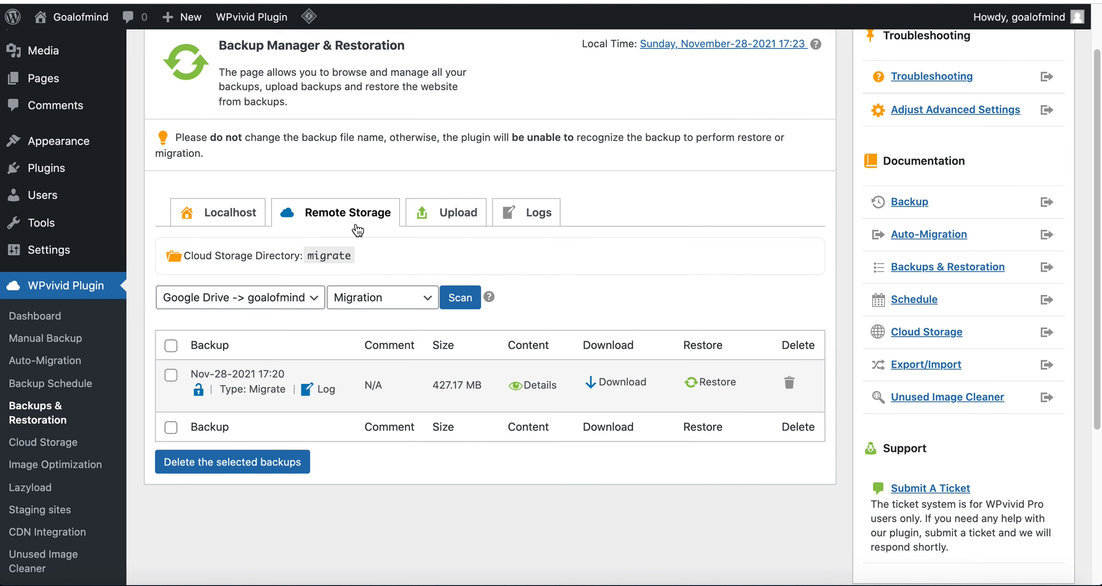
Switch to Google Drive and examine the backup files in the migrate folder inside wpvividbackuppro
{"action": "scroll", "coordinate": [302, 129], "scroll_direction": "up", "scroll_amount": 2}
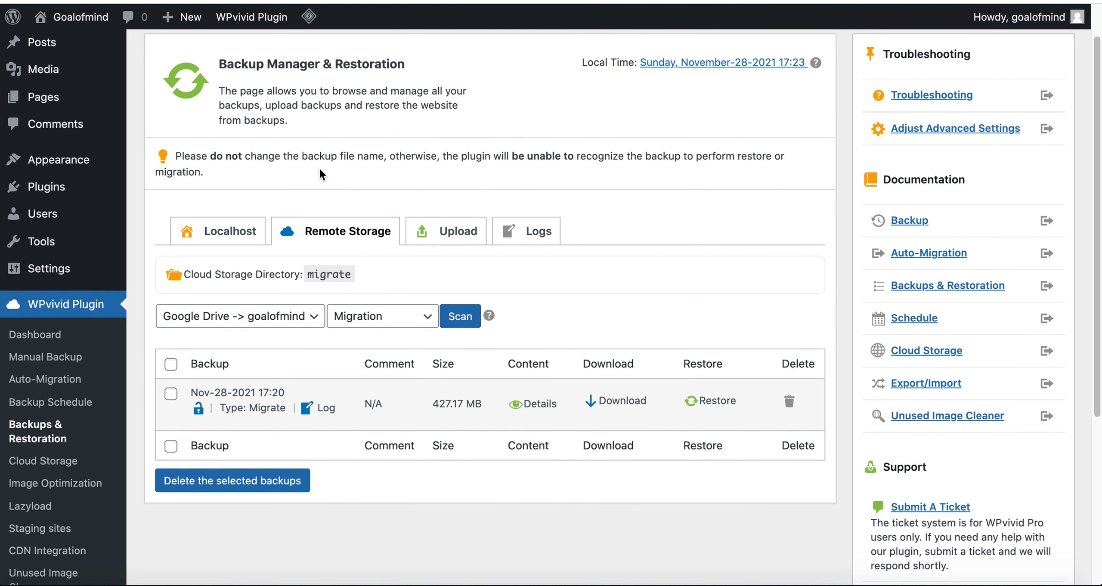
{"action": "scroll", "coordinate": [308, 173], "scroll_direction": "up", "scroll_amount": 1}
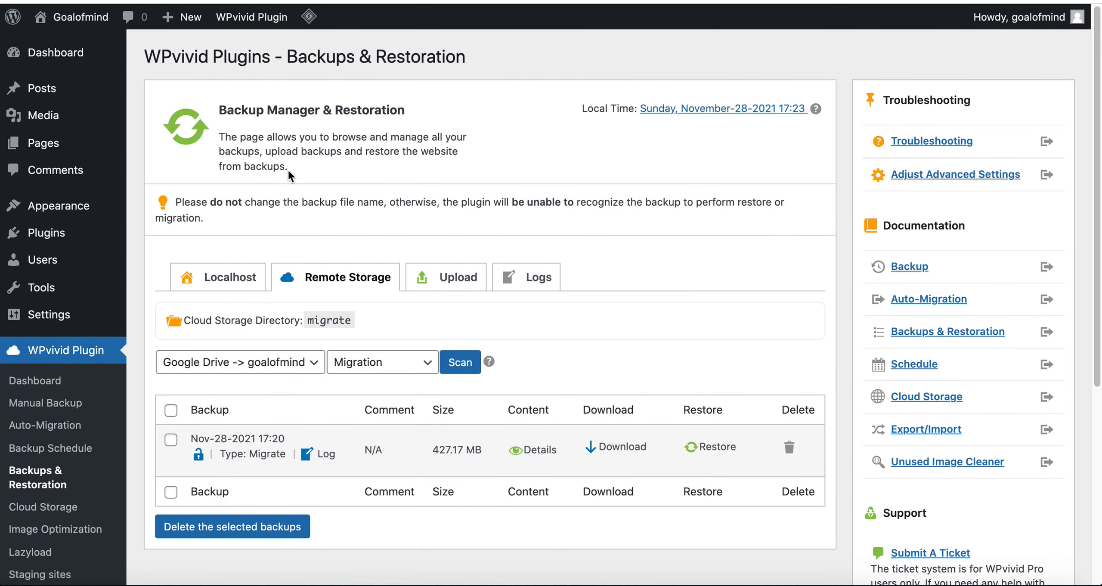
{"action": "scroll", "coordinate": [625, 291], "scroll_direction": "down", "scroll_amount": 1}
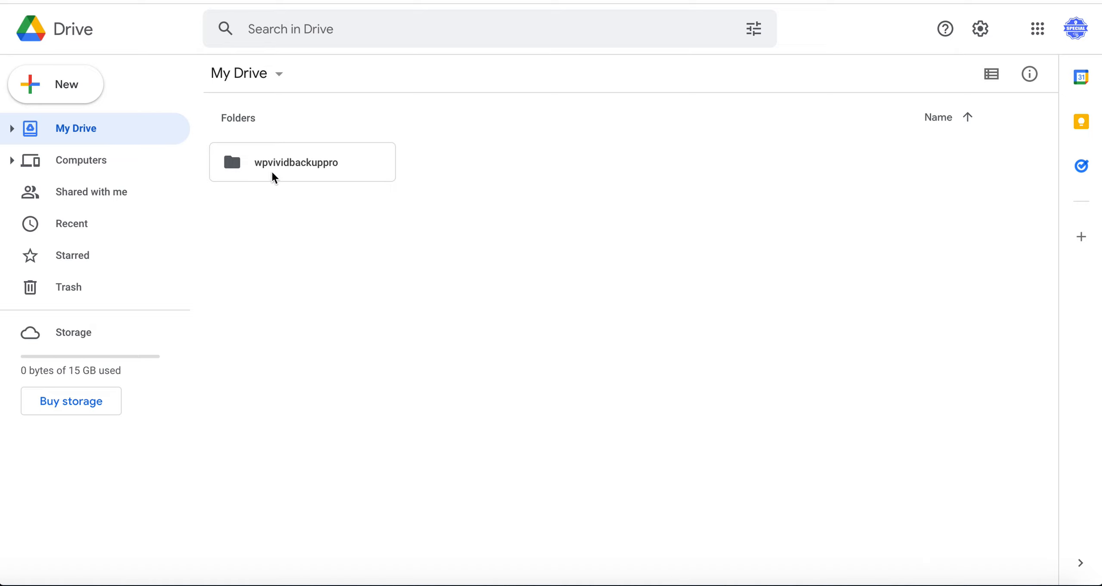
{"action": "left_click", "coordinate": [252, 167]}
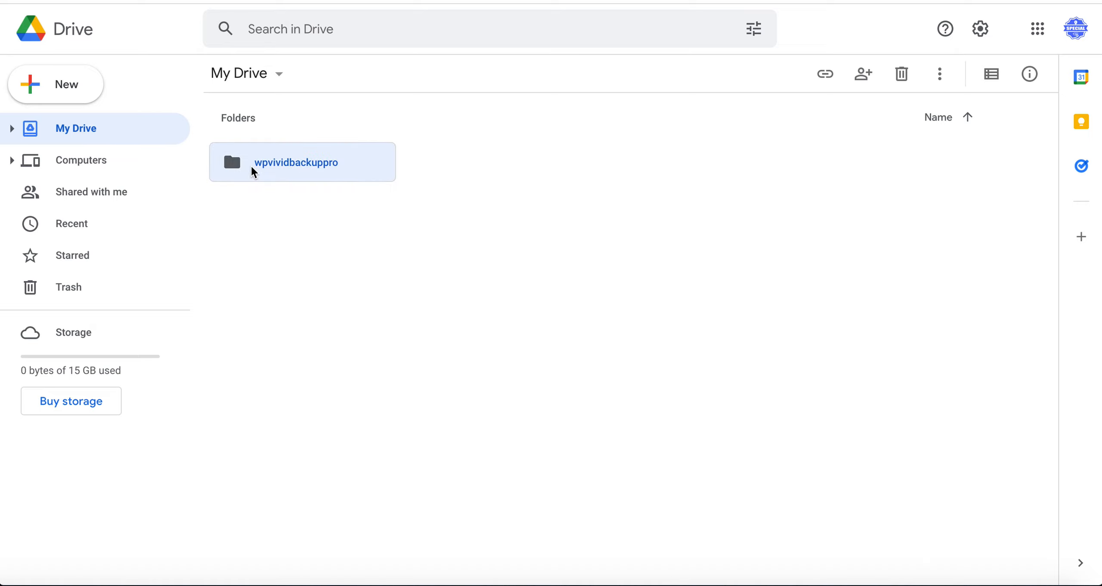
{"action": "double_click", "coordinate": [252, 167]}
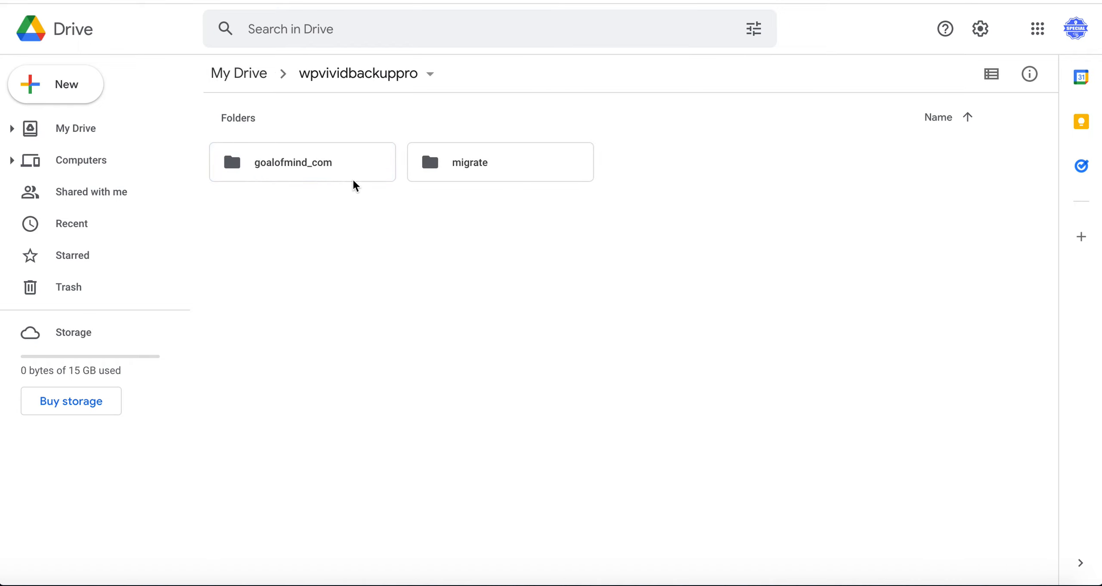
{"action": "double_click", "coordinate": [468, 164]}
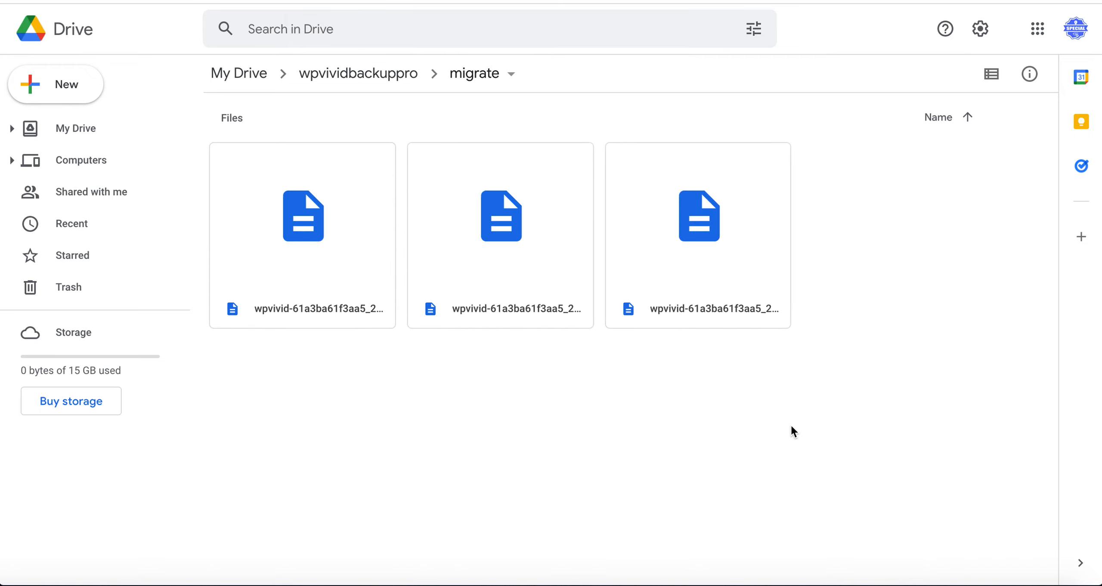
{"action": "left_click_drag", "start_coordinate": [858, 414], "coordinate": [250, 209]}
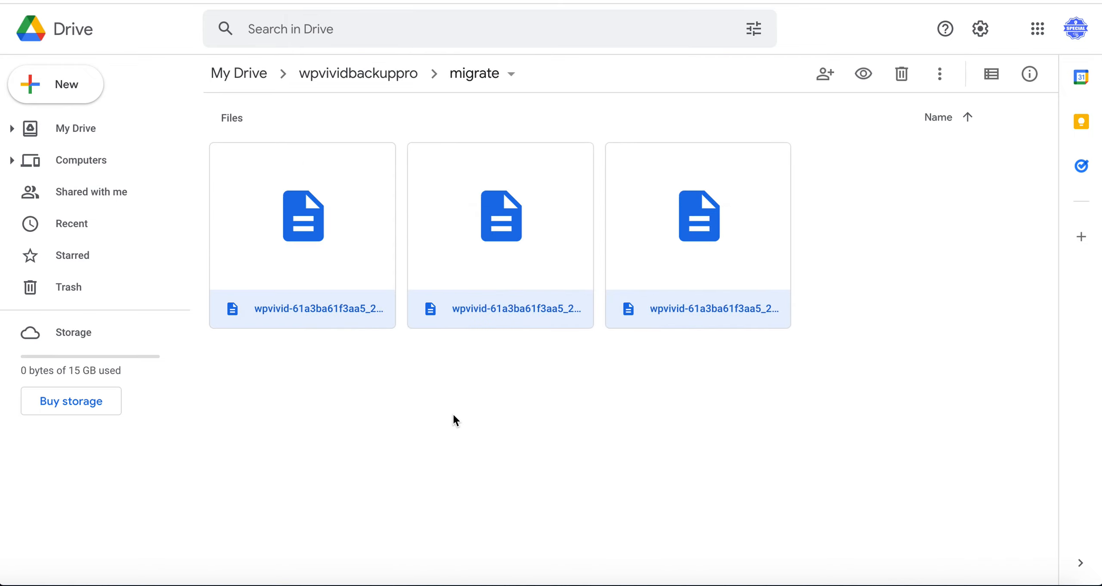
{"action": "left_click", "coordinate": [453, 416]}
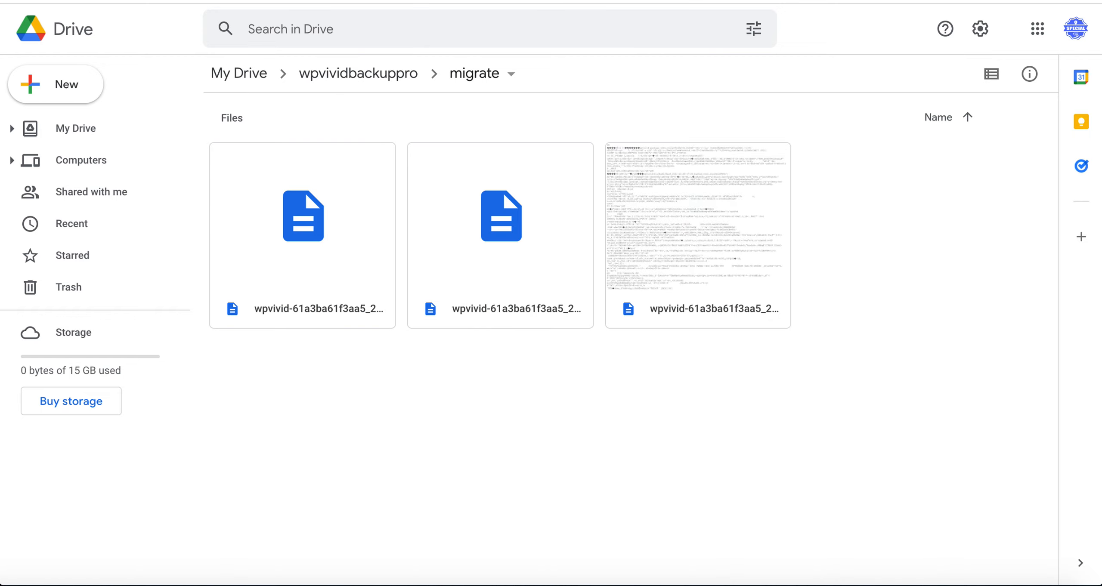
Compare the front page of the new GOM site with the full length of the Goalofmind home page
{"action": "left_click", "coordinate": [955, 1]}
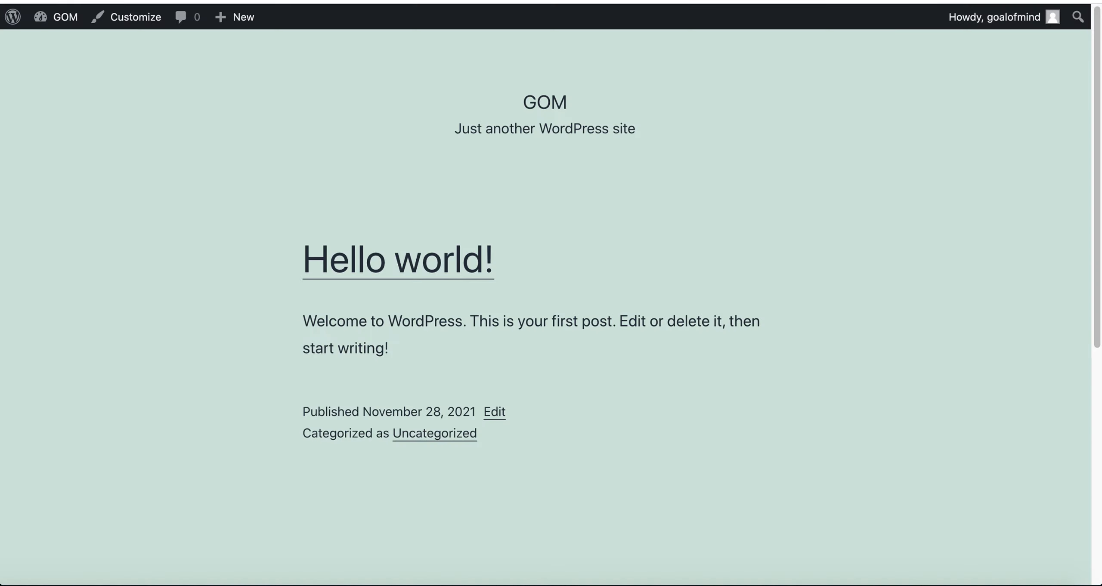
{"action": "left_click", "coordinate": [172, 1]}
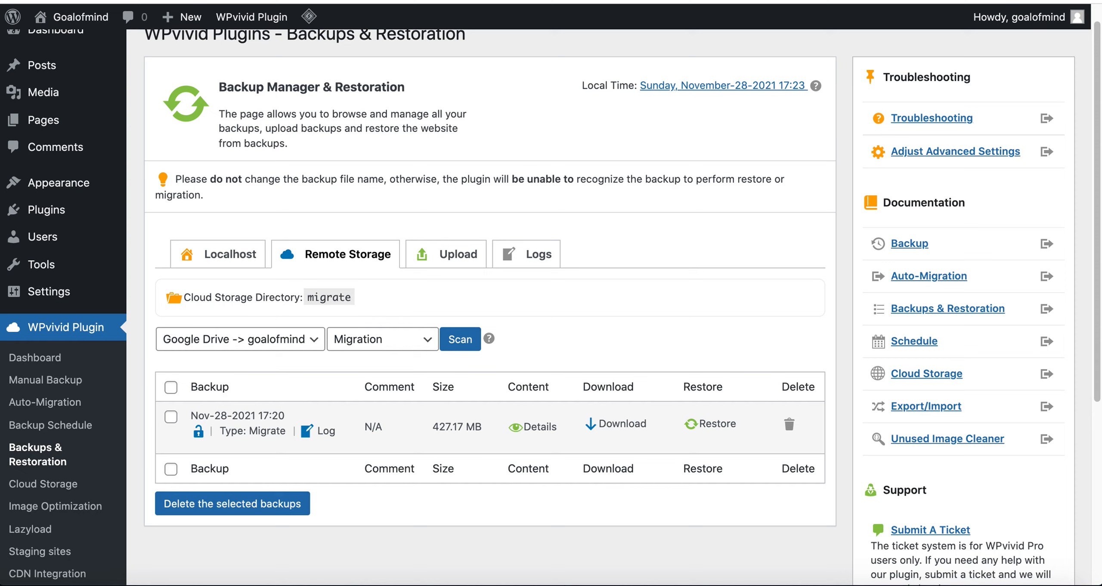
{"action": "mouse_move", "coordinate": [107, 24]}
{"action": "left_click", "coordinate": [67, 47]}
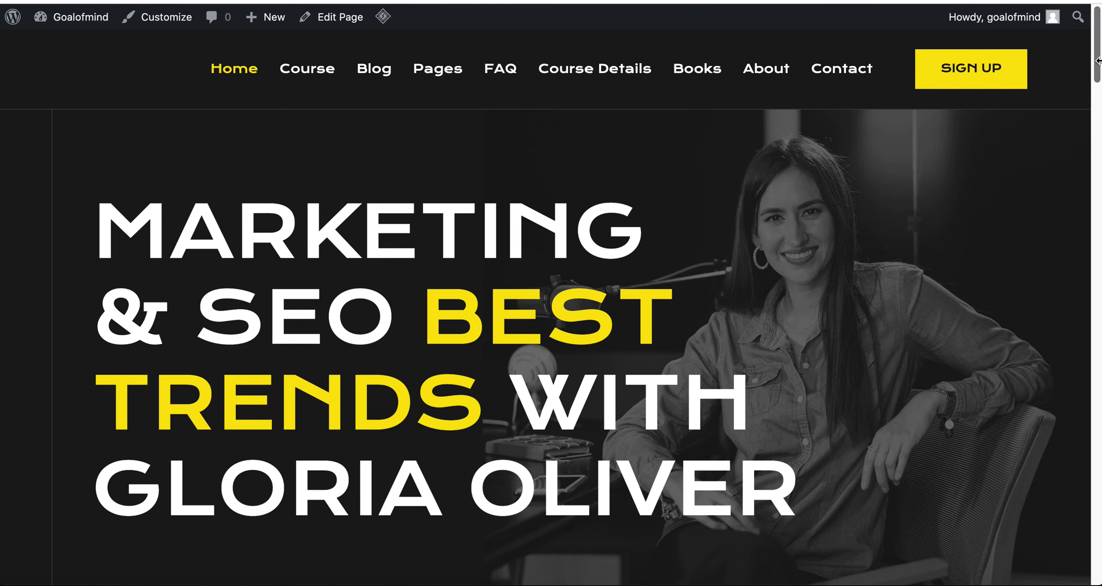
{"action": "left_click_drag", "start_coordinate": [1098, 71], "coordinate": [1099, 579]}
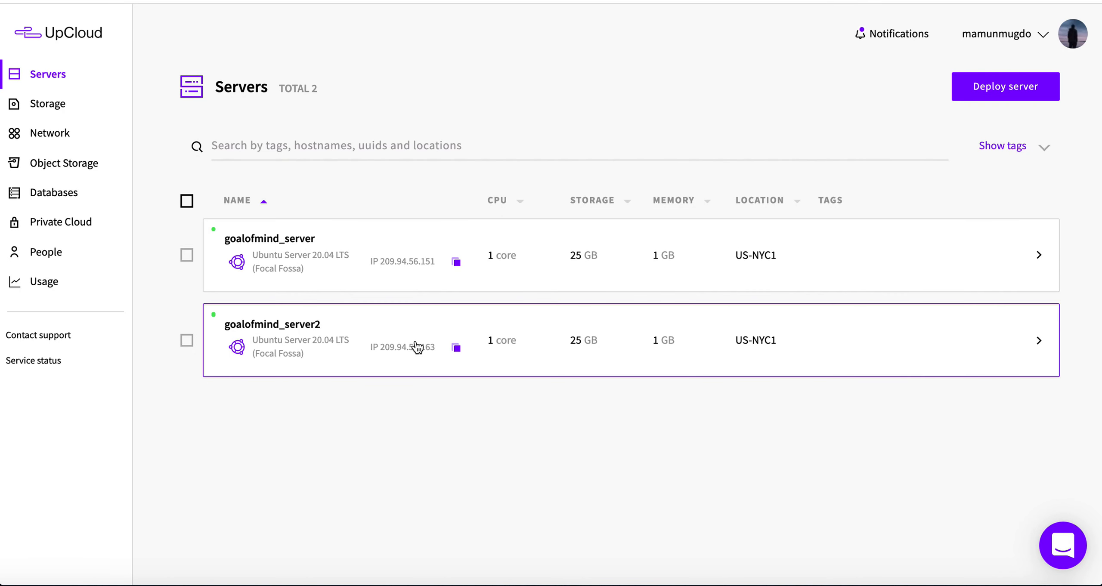
Point the goalofmind.com A record in Cloudflare to goalofmind_server2's IP address 209.94.56.163 and check its propagation on DNS Checker
{"action": "left_click", "coordinate": [457, 349]}
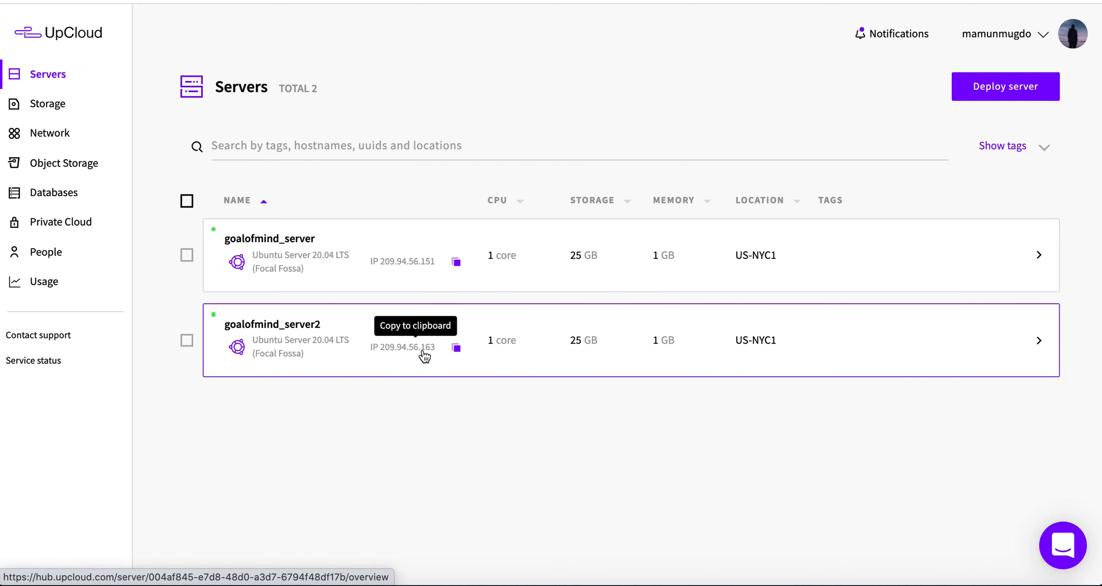
{"action": "left_click", "coordinate": [457, 351]}
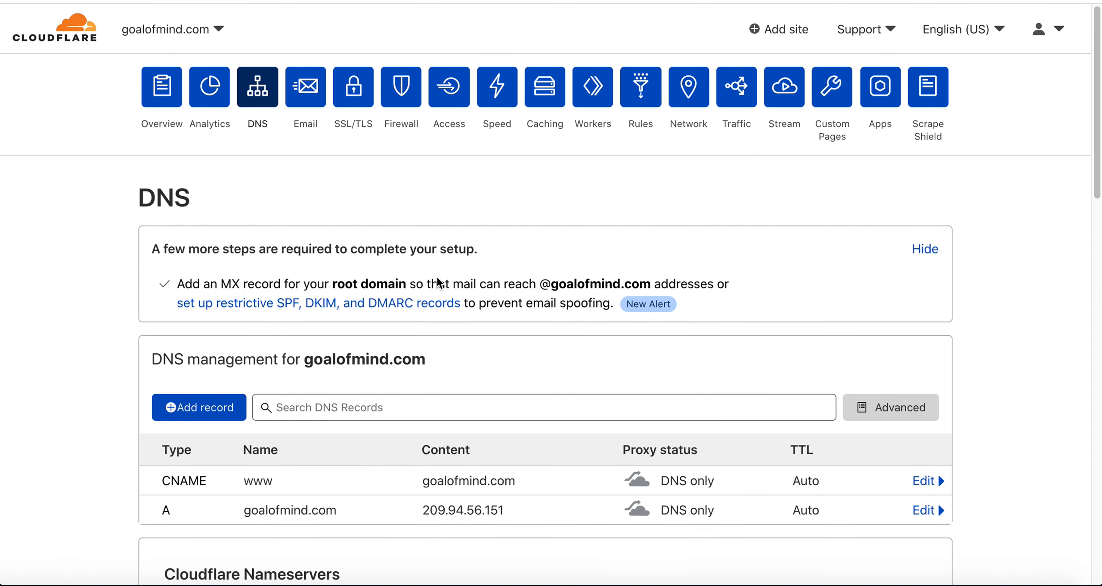
{"action": "scroll", "coordinate": [529, 286], "scroll_direction": "down", "scroll_amount": 3}
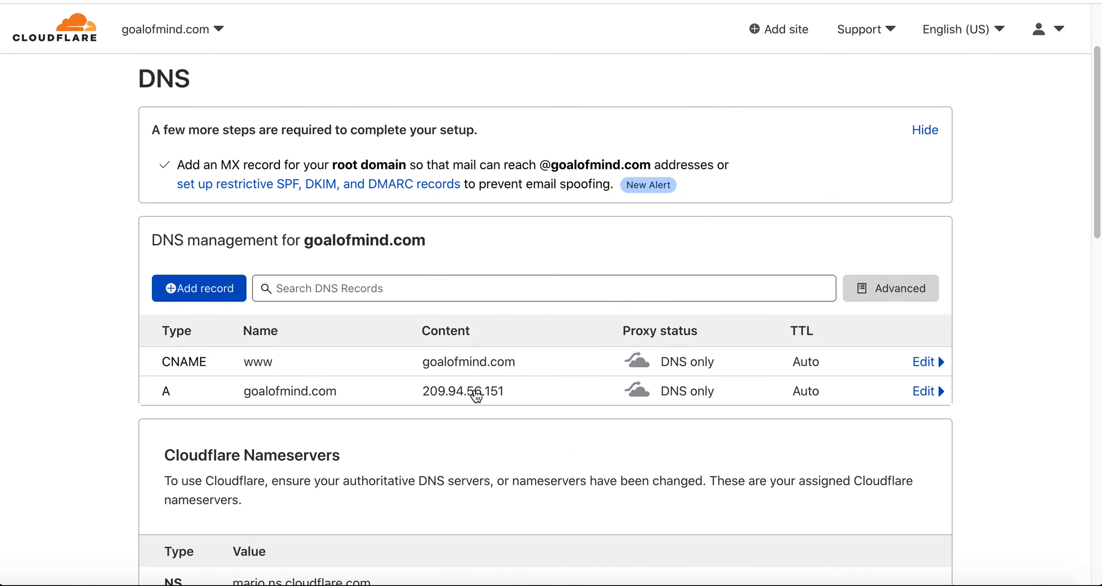
{"action": "left_click", "coordinate": [473, 393]}
{"action": "left_click_drag", "start_coordinate": [520, 450], "coordinate": [409, 445]}
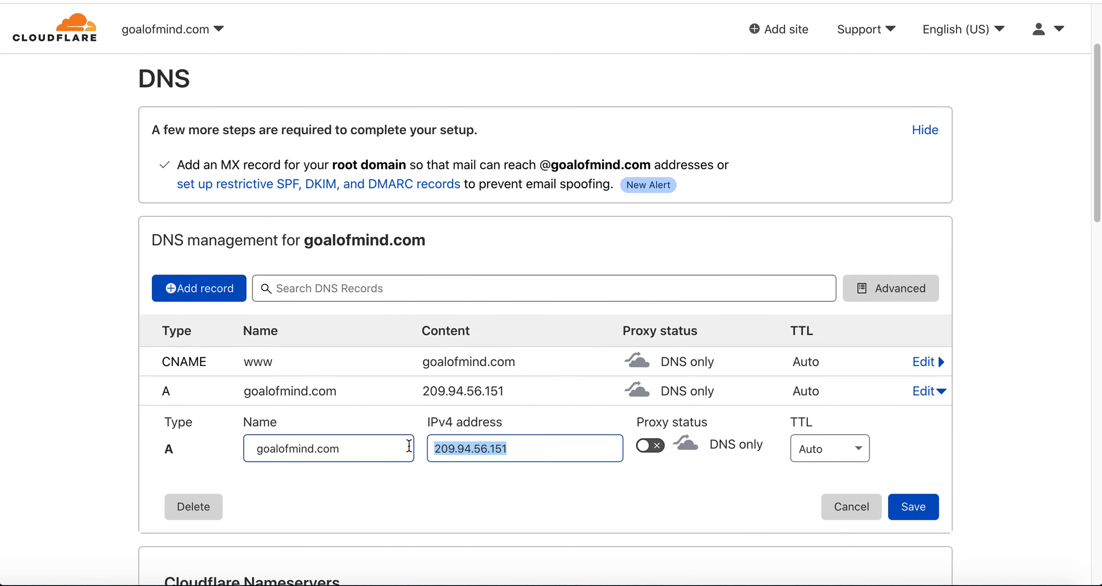
{"action": "key", "text": "ctrl+v"}
{"action": "left_click", "coordinate": [912, 510]}
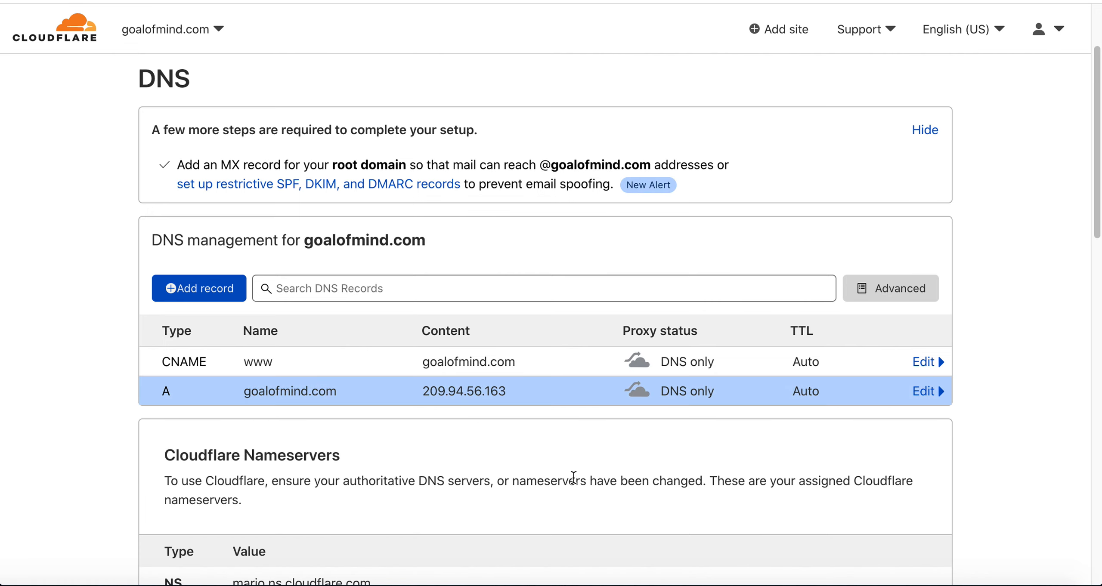
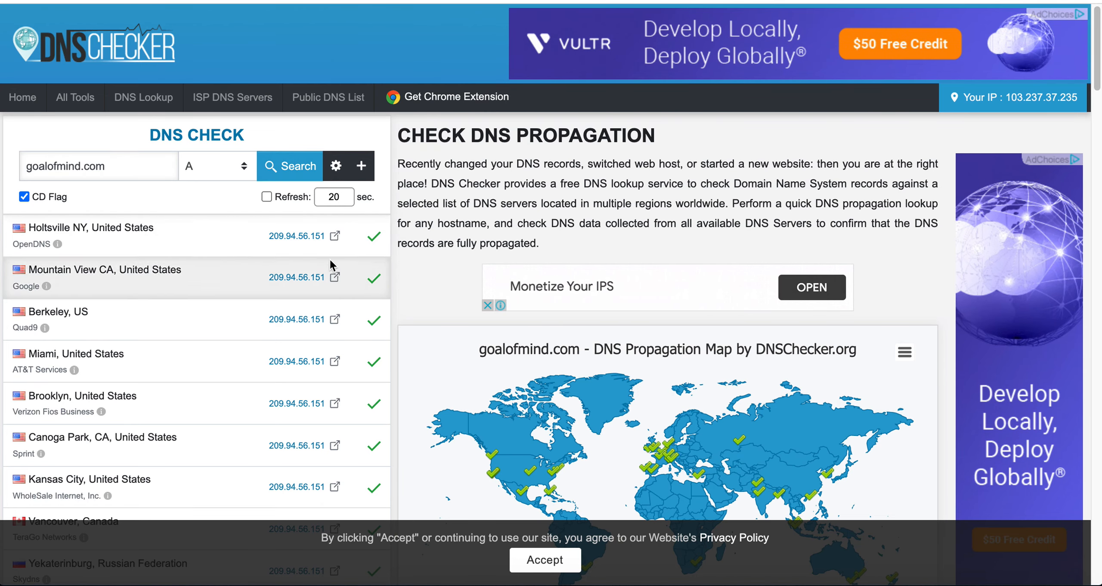
{"action": "left_click", "coordinate": [291, 170]}
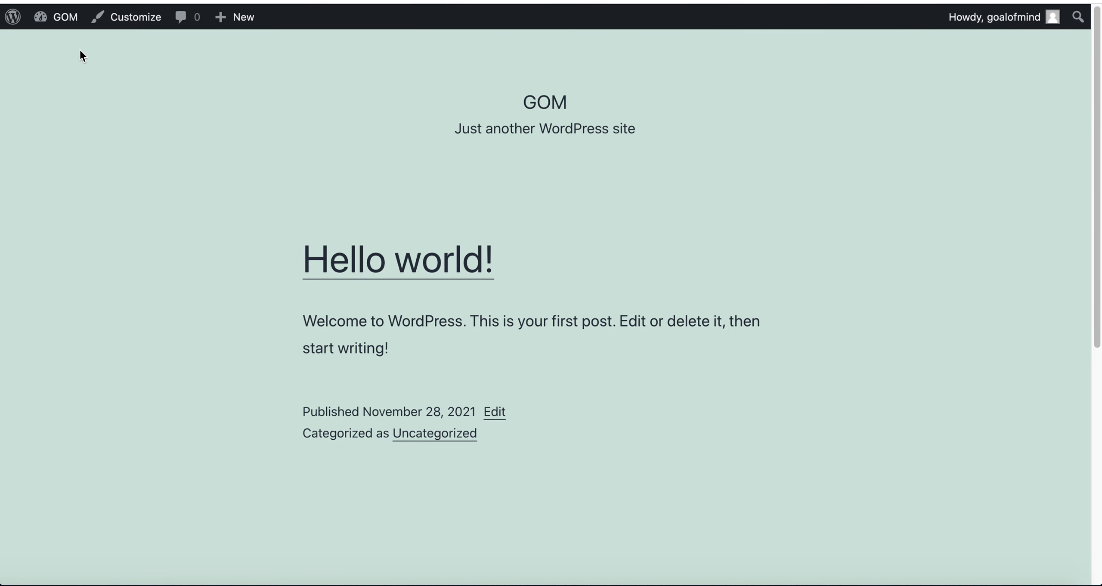
Check the WordPress dashboard and the list of all posts on the new GOM site
{"action": "mouse_move", "coordinate": [65, 17]}
{"action": "left_click", "coordinate": [45, 45]}
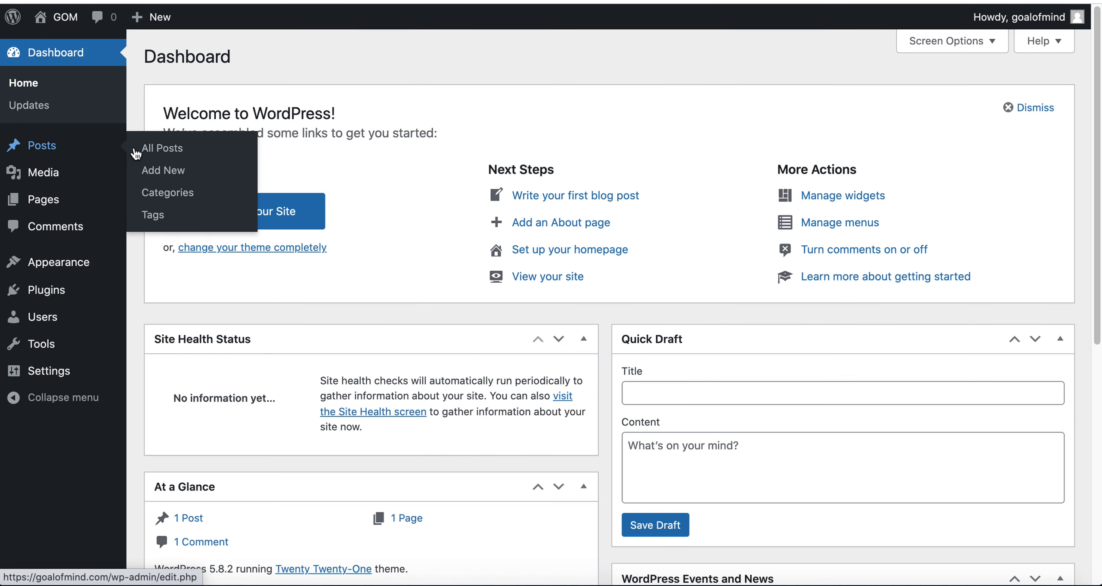
{"action": "left_click", "coordinate": [144, 150]}
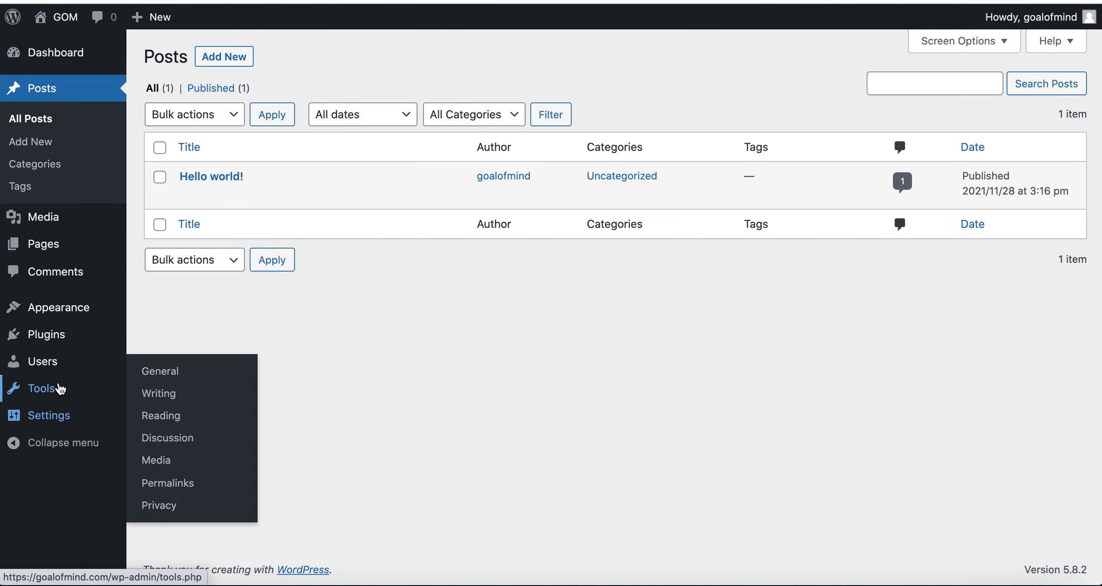
Upload wpvivid-installer.zip from Downloads as a new plugin on the GOM site, install it and activate it
{"action": "mouse_move", "coordinate": [53, 340]}
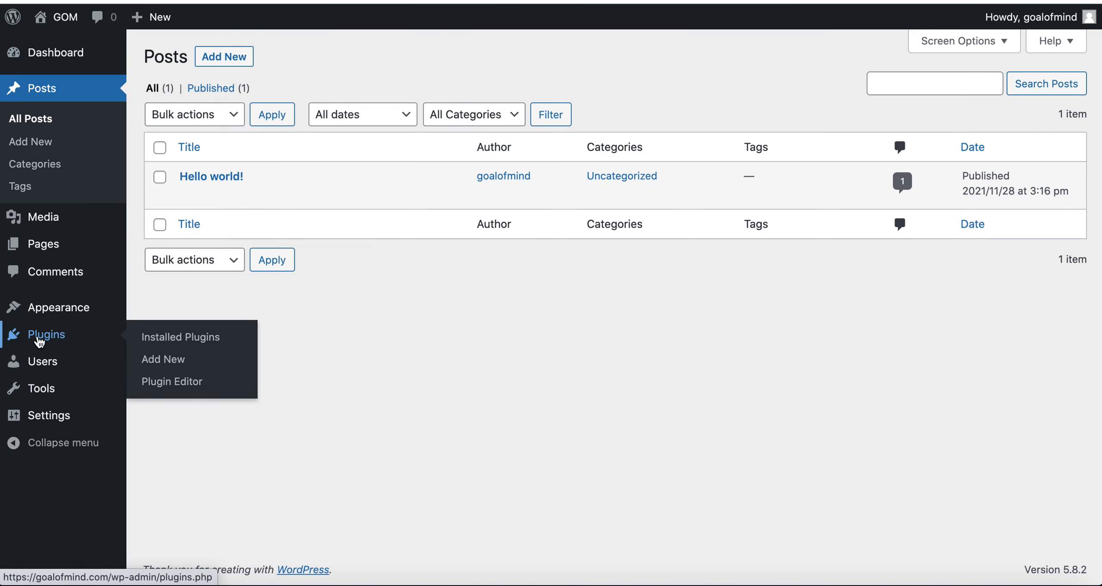
{"action": "left_click", "coordinate": [167, 359]}
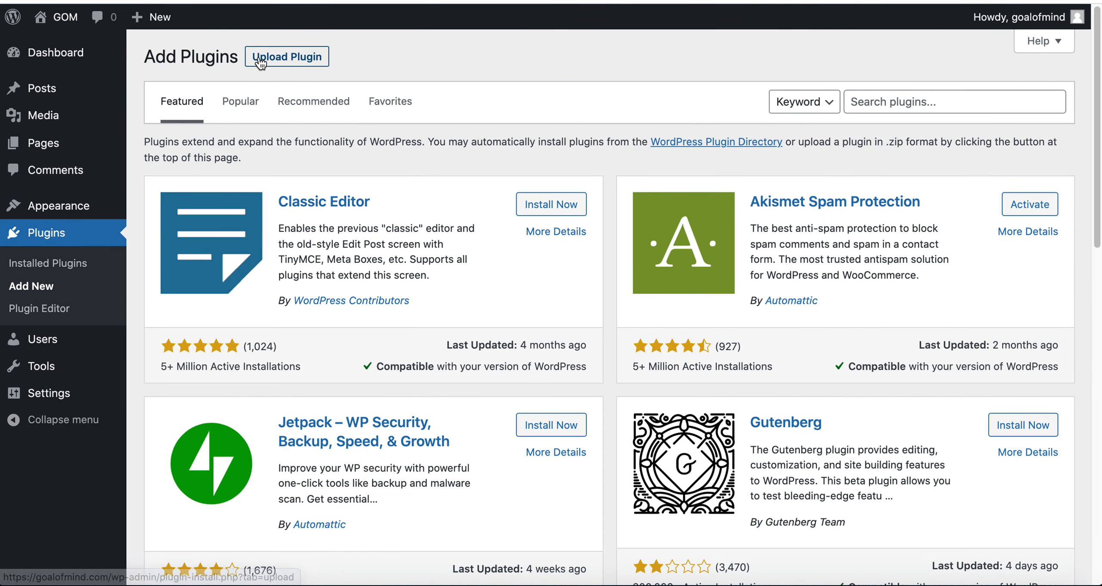
{"action": "left_click", "coordinate": [289, 60]}
{"action": "left_click", "coordinate": [481, 202]}
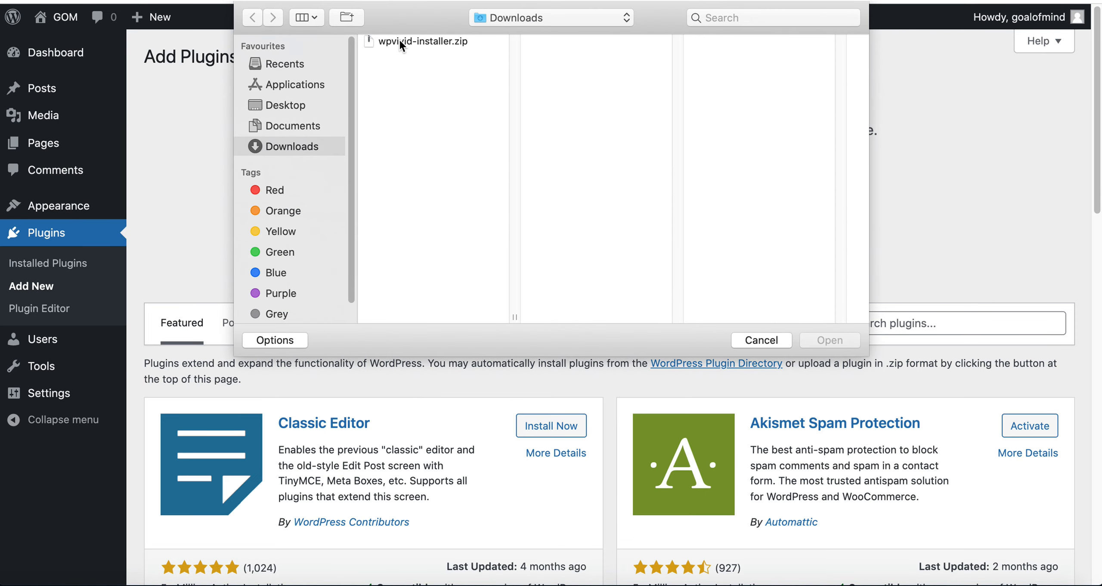
{"action": "left_click", "coordinate": [400, 43]}
{"action": "left_click", "coordinate": [849, 340]}
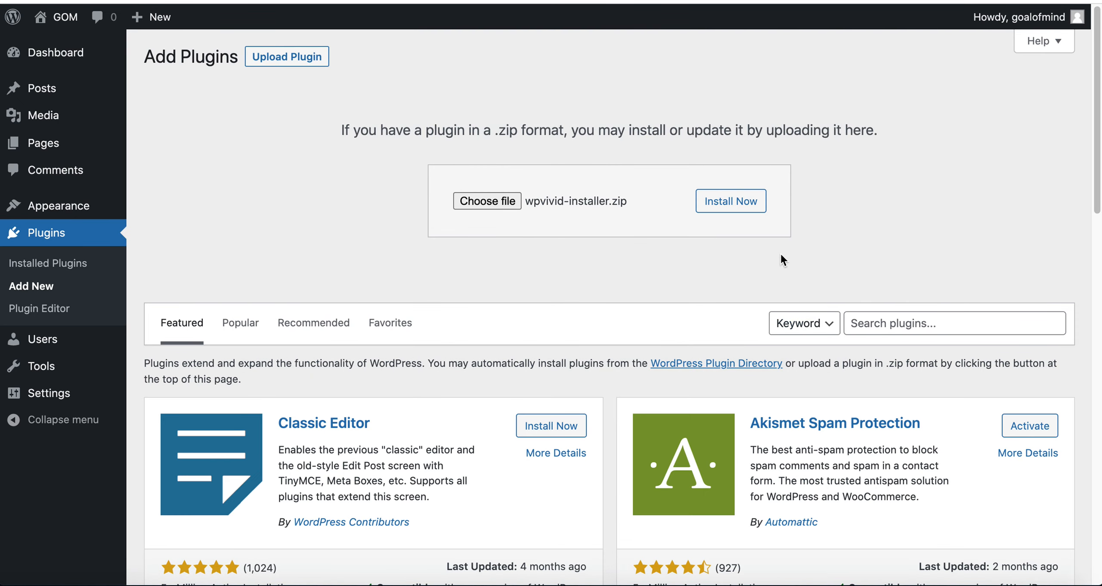
{"action": "left_click", "coordinate": [739, 207]}
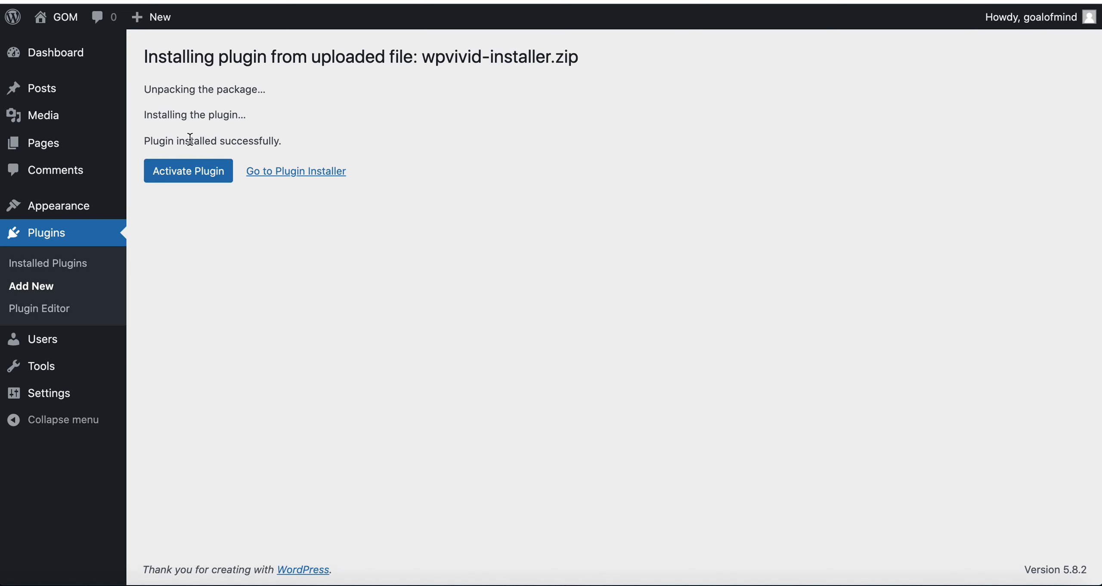
{"action": "left_click", "coordinate": [189, 176]}
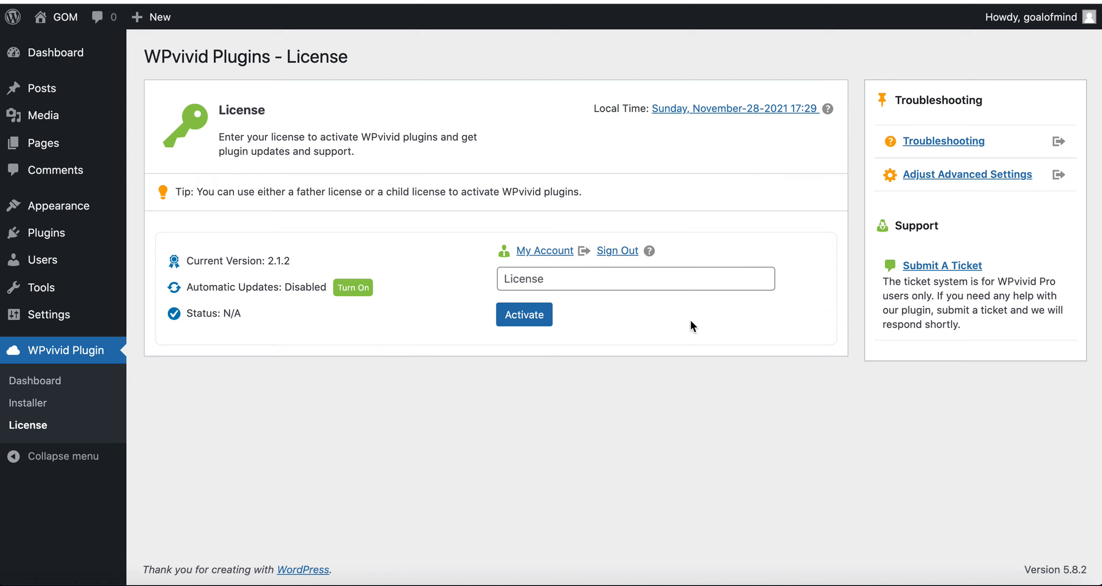
Paste the WPvivid license key into the License field and activate the license
{"action": "left_click", "coordinate": [525, 279]}
{"action": "key", "text": "super+v"}
{"action": "left_click", "coordinate": [525, 314]}
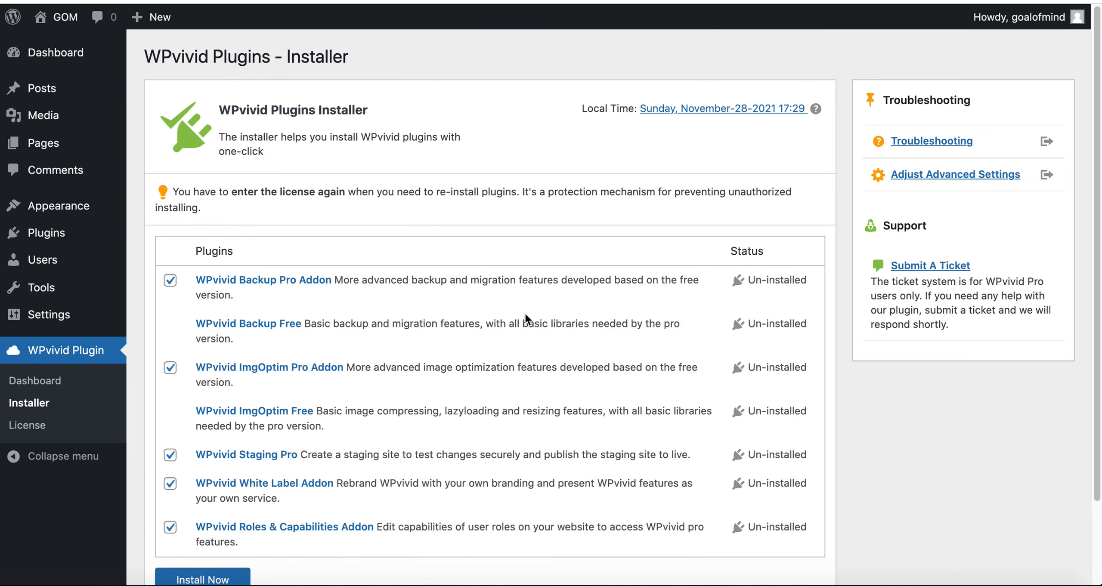
Install all the preselected WPvivid plugins, including Backup Pro, ImgOptim Pro, Staging Pro, White Label and Roles & Capabilities
{"action": "scroll", "coordinate": [525, 313], "scroll_direction": "down", "scroll_amount": 1}
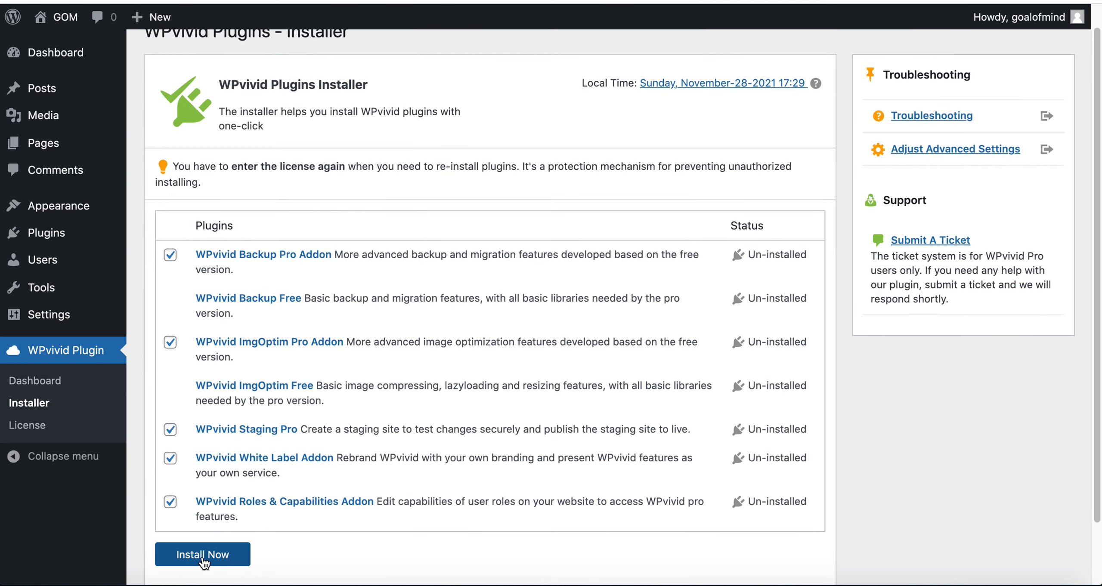
{"action": "left_click", "coordinate": [202, 556]}
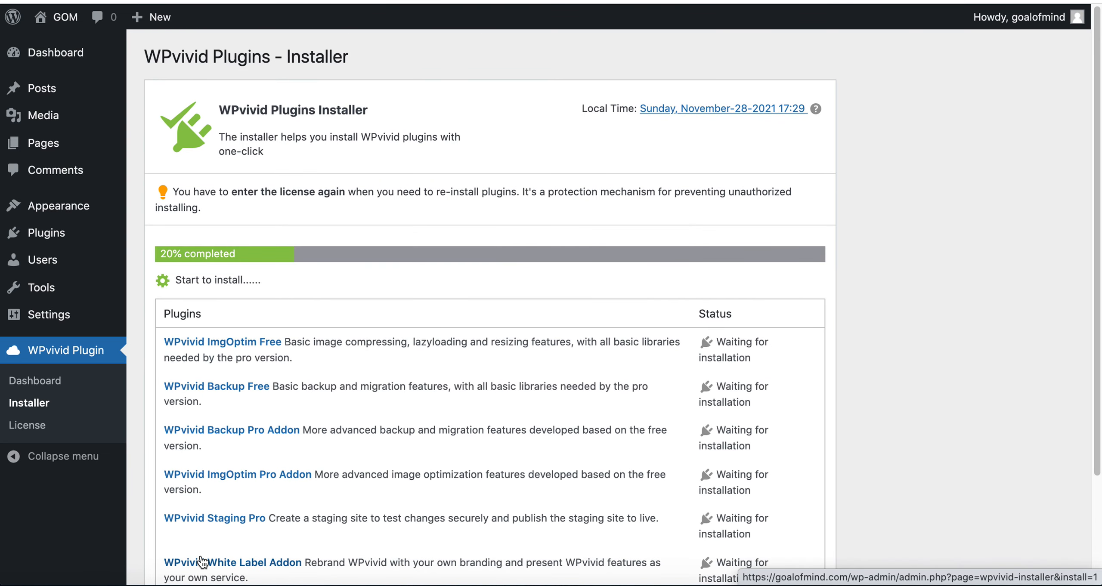
{"action": "scroll", "coordinate": [252, 368], "scroll_direction": "down", "scroll_amount": 2}
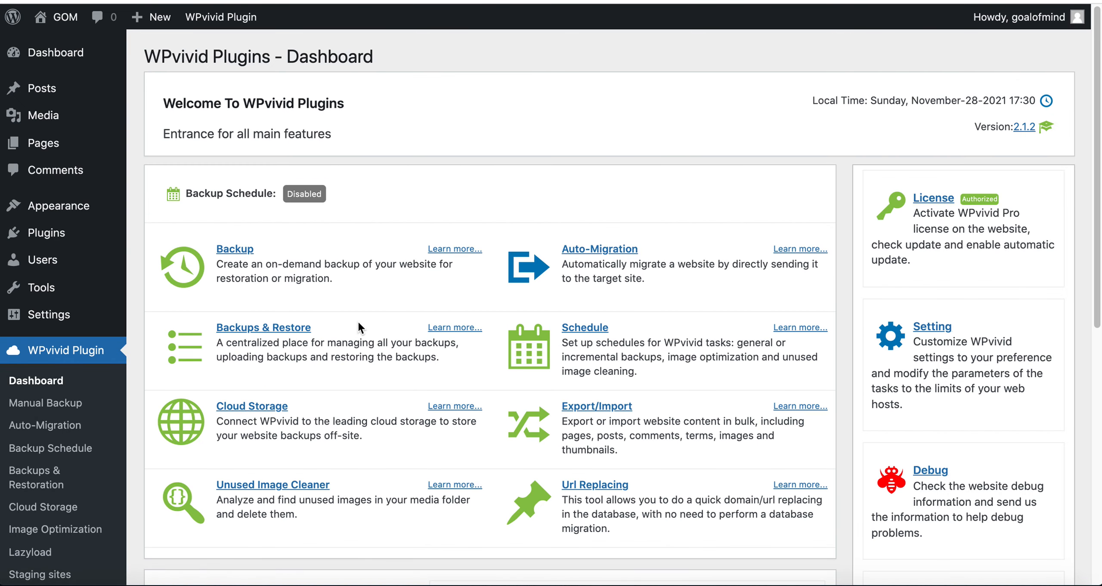
In the WPvivid backup settings, set the default location for backups to Cloud Storage and save the changes
{"action": "scroll", "coordinate": [299, 416], "scroll_direction": "down", "scroll_amount": 7}
{"action": "scroll", "coordinate": [299, 417], "scroll_direction": "up", "scroll_amount": 7}
{"action": "scroll", "coordinate": [299, 417], "scroll_direction": "down", "scroll_amount": 5}
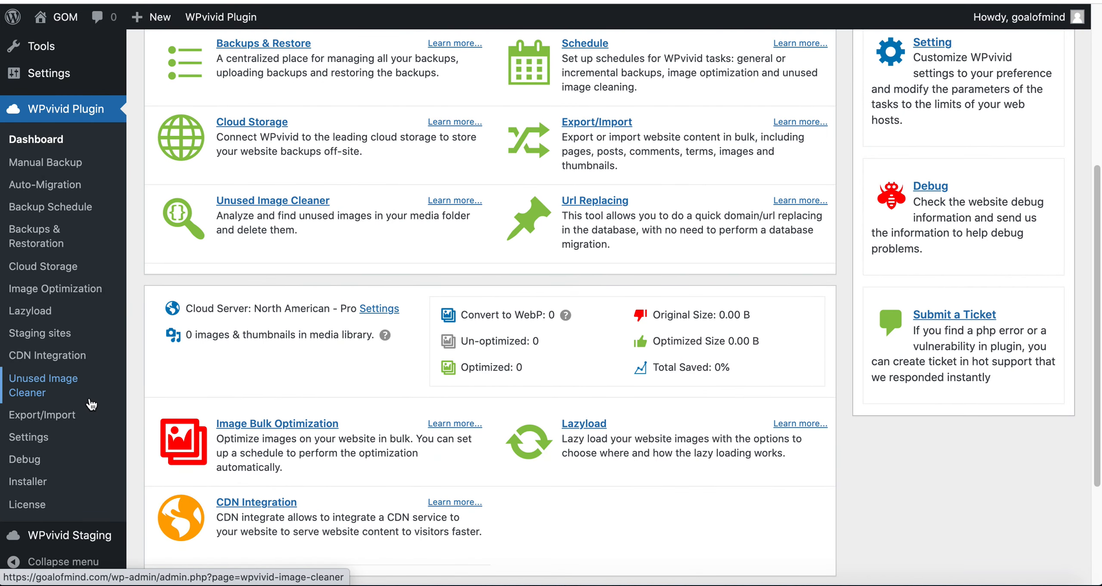
{"action": "left_click", "coordinate": [30, 439]}
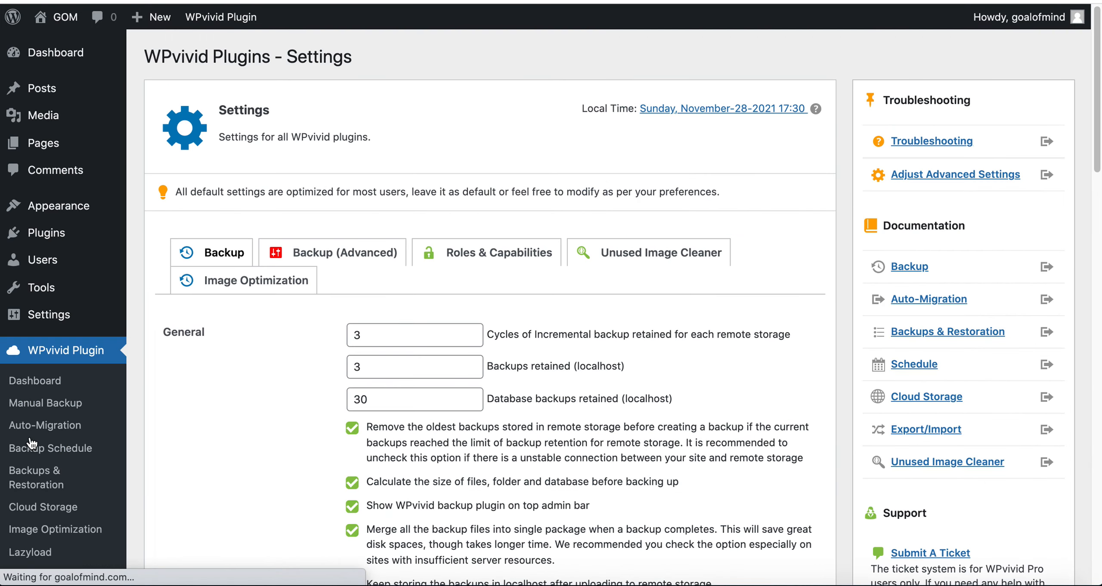
{"action": "scroll", "coordinate": [466, 313], "scroll_direction": "down", "scroll_amount": 5}
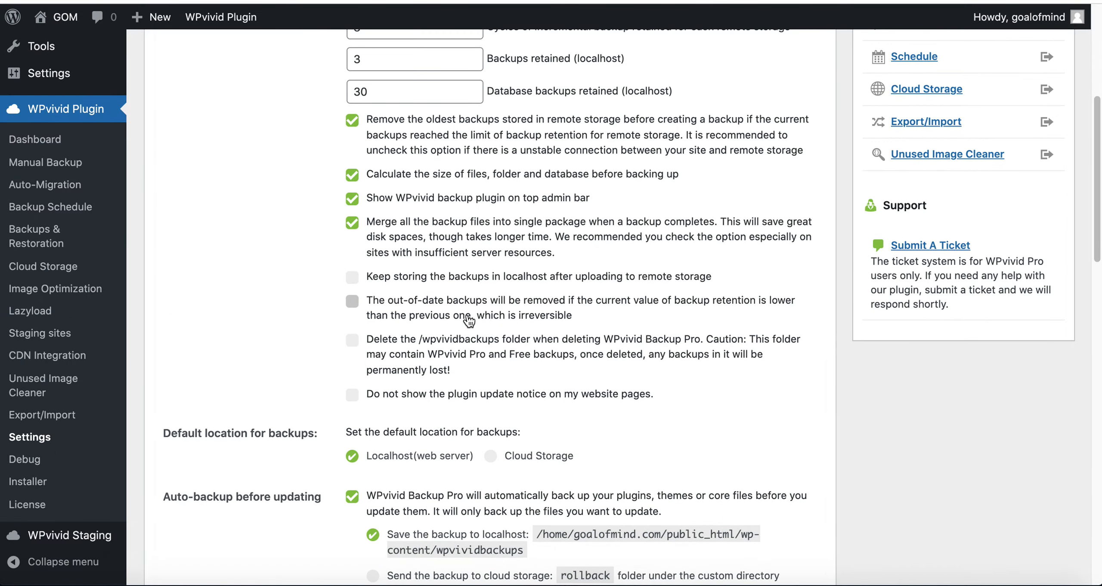
{"action": "scroll", "coordinate": [468, 321], "scroll_direction": "down", "scroll_amount": 3}
{"action": "left_click", "coordinate": [522, 336]}
{"action": "scroll", "coordinate": [423, 419], "scroll_direction": "down", "scroll_amount": 2}
{"action": "scroll", "coordinate": [423, 419], "scroll_direction": "down", "scroll_amount": 20}
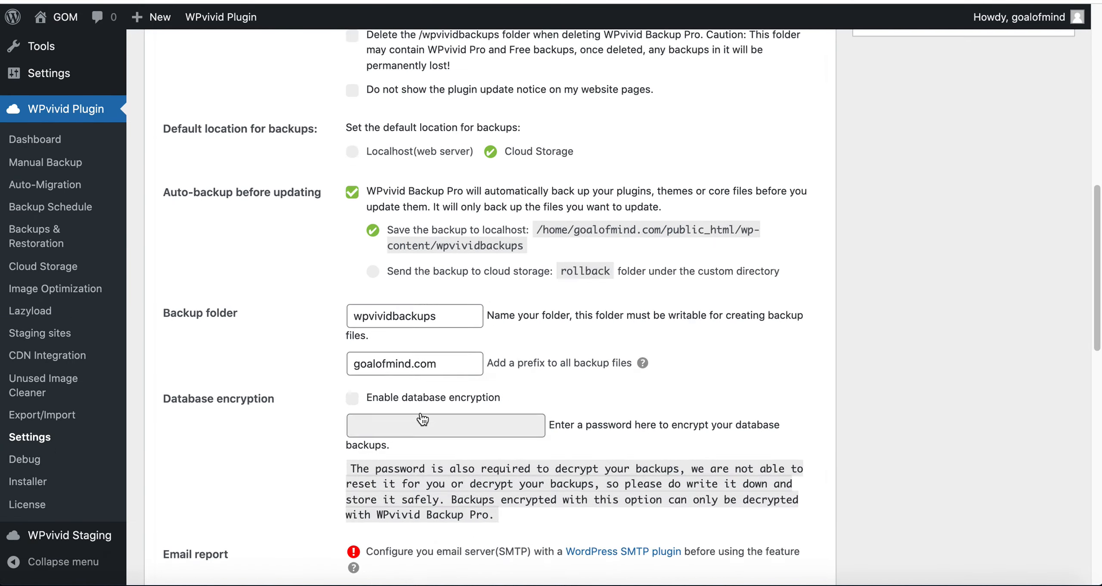
{"action": "left_click", "coordinate": [192, 501]}
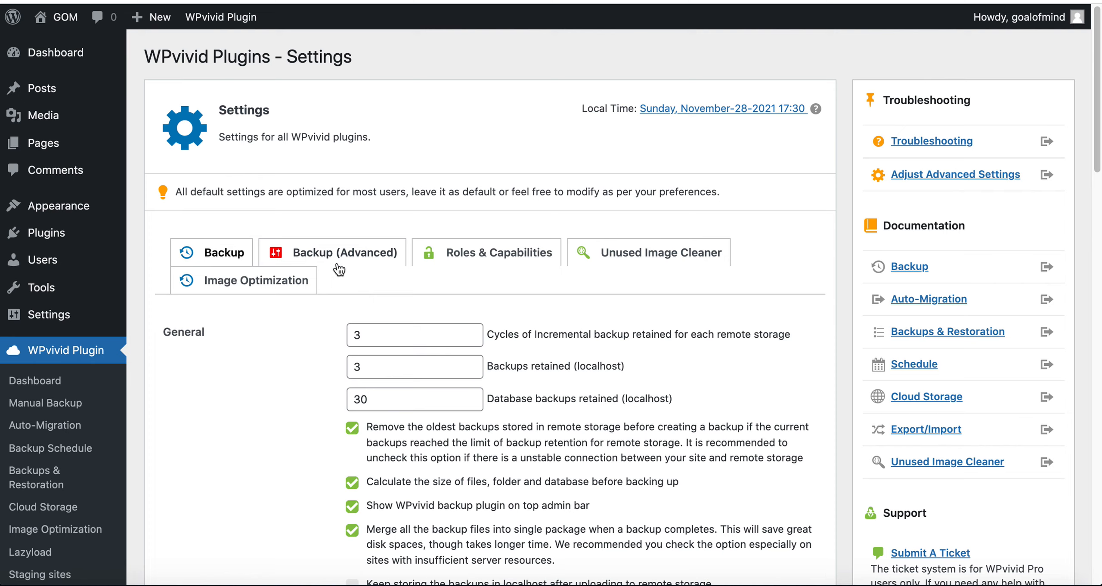
In the advanced backup settings, set the maximum PHP script execution time for a restore task to 3600 seconds
{"action": "left_click", "coordinate": [368, 252]}
{"action": "scroll", "coordinate": [366, 267], "scroll_direction": "down", "scroll_amount": 3}
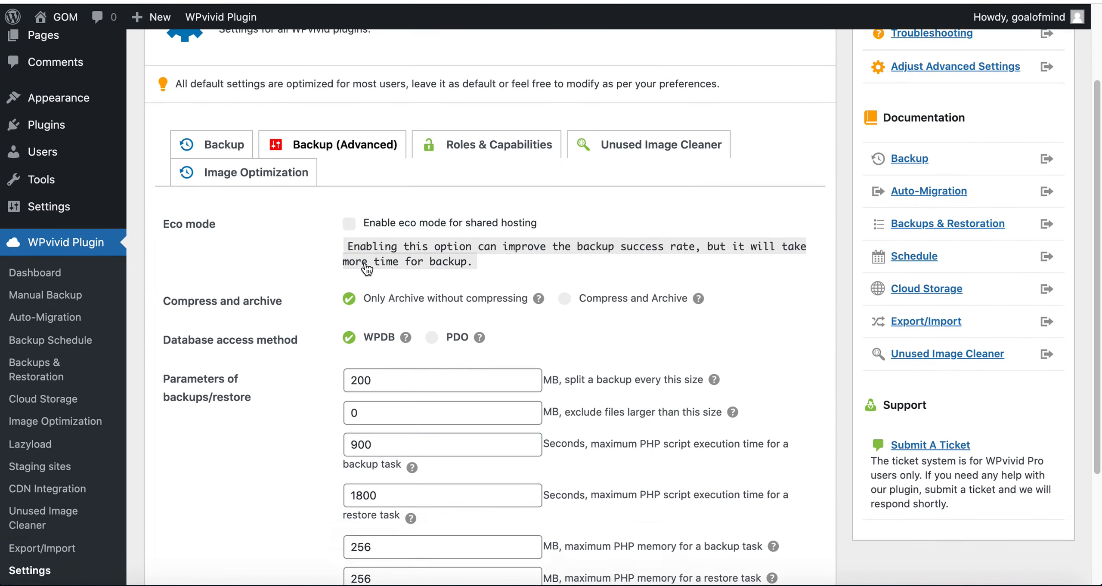
{"action": "scroll", "coordinate": [367, 267], "scroll_direction": "down", "scroll_amount": 3}
{"action": "scroll", "coordinate": [424, 343], "scroll_direction": "down", "scroll_amount": 1}
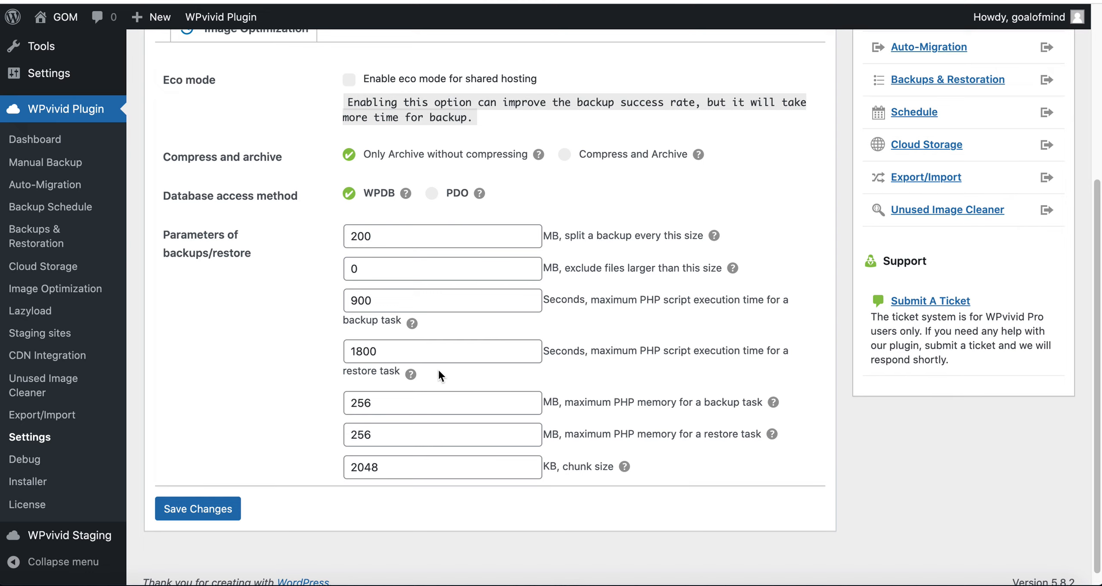
{"action": "left_click_drag", "start_coordinate": [379, 351], "coordinate": [310, 353]}
{"action": "type", "text": "3600"}
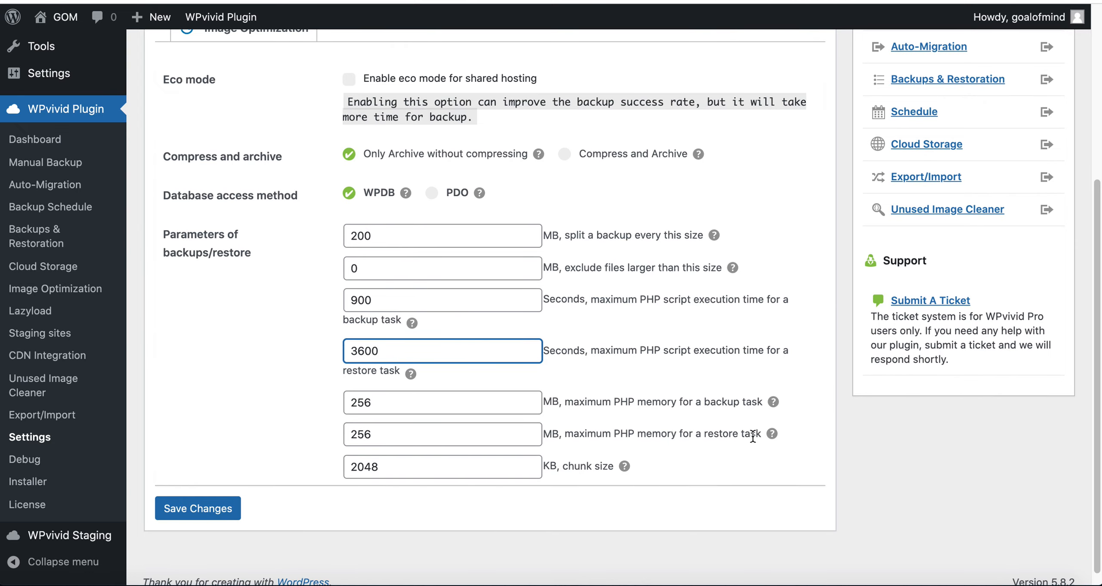
Set the maximum PHP memory for a restore task to 1048 MB and save the advanced backup settings
{"action": "left_click_drag", "start_coordinate": [383, 435], "coordinate": [261, 446]}
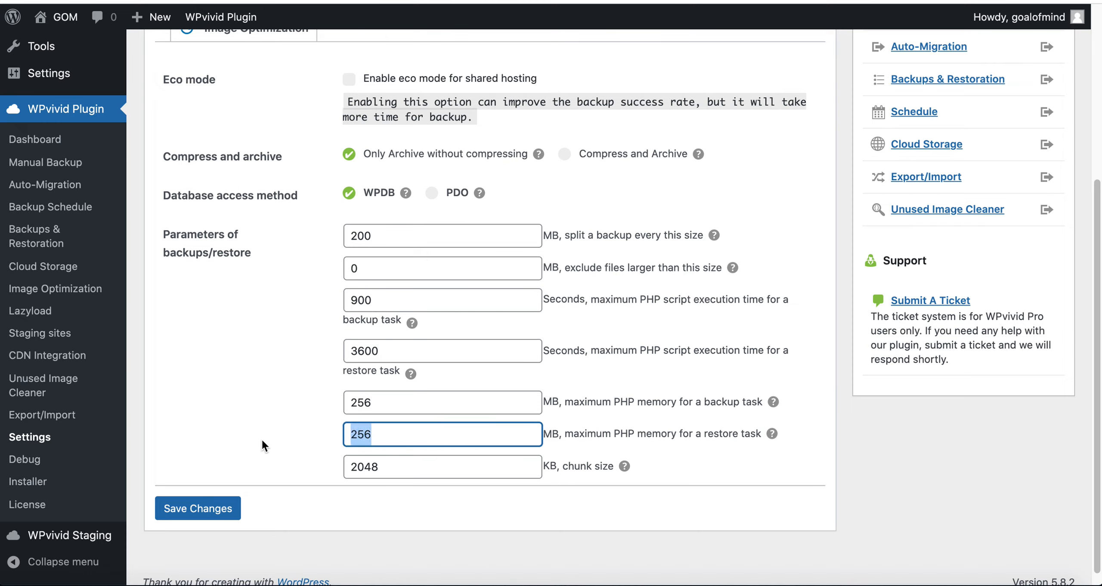
{"action": "type", "text": "1048"}
{"action": "left_click", "coordinate": [208, 441]}
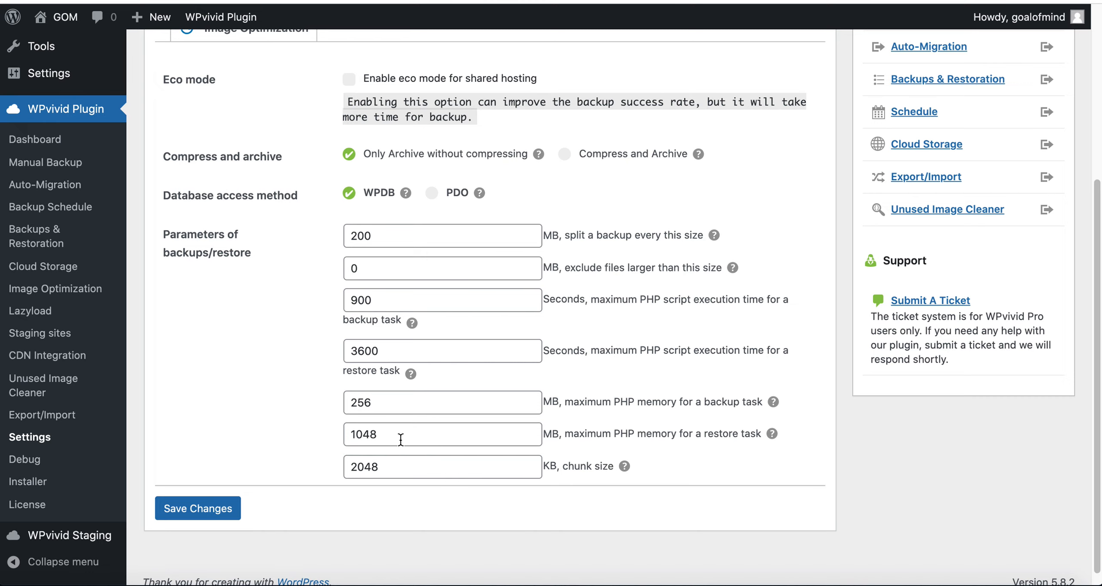
{"action": "left_click_drag", "start_coordinate": [389, 435], "coordinate": [305, 436]}
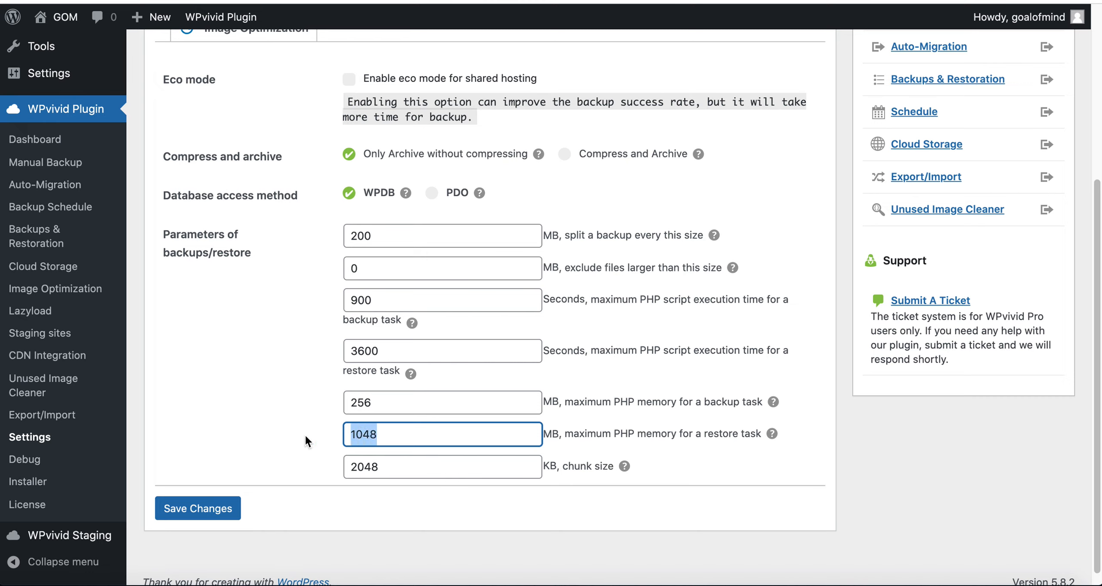
{"action": "left_click", "coordinate": [263, 426]}
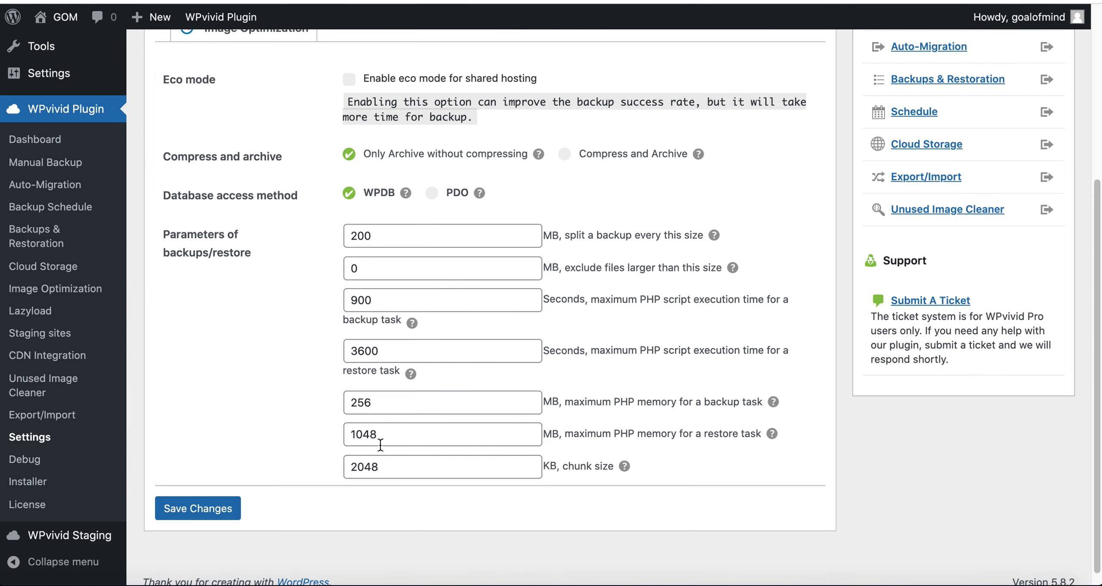
{"action": "left_click", "coordinate": [173, 510]}
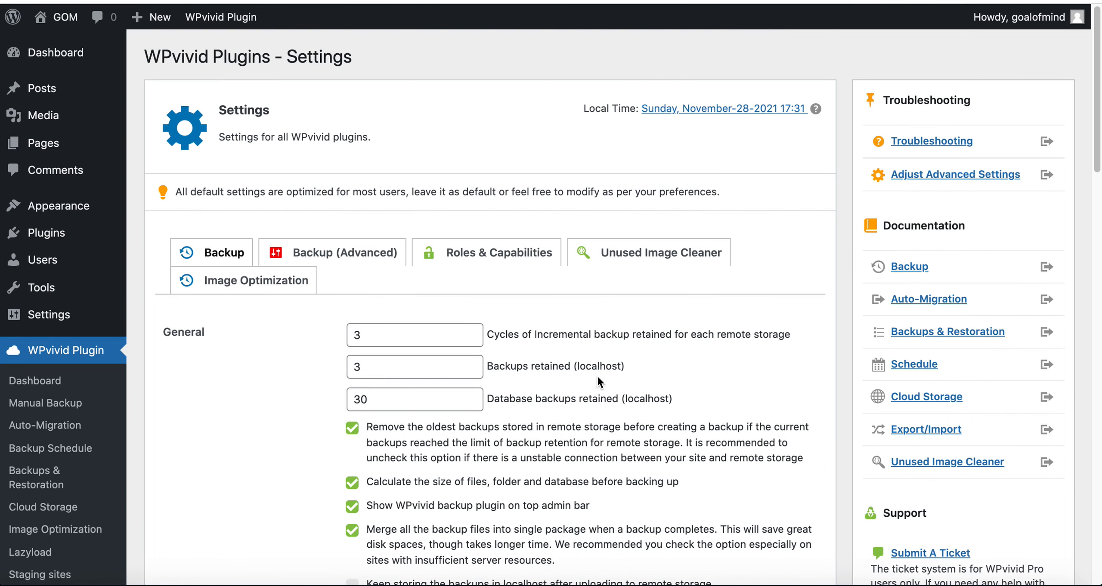
In WPvivid's cloud storage setup, enter the alias goalofmind for the Google Drive storage
{"action": "scroll", "coordinate": [267, 435], "scroll_direction": "down", "scroll_amount": 4}
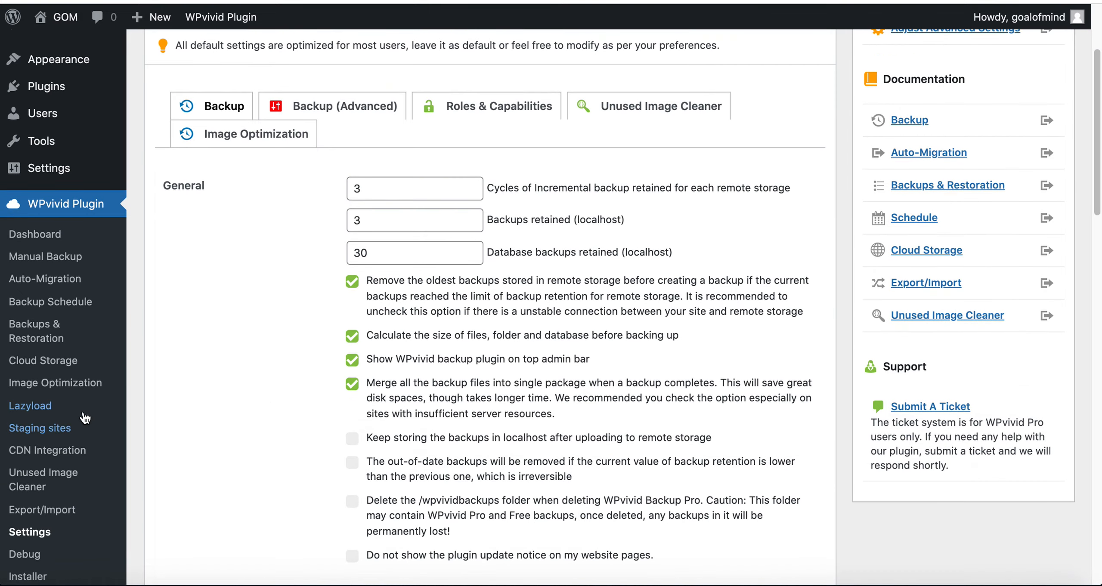
{"action": "left_click", "coordinate": [61, 365]}
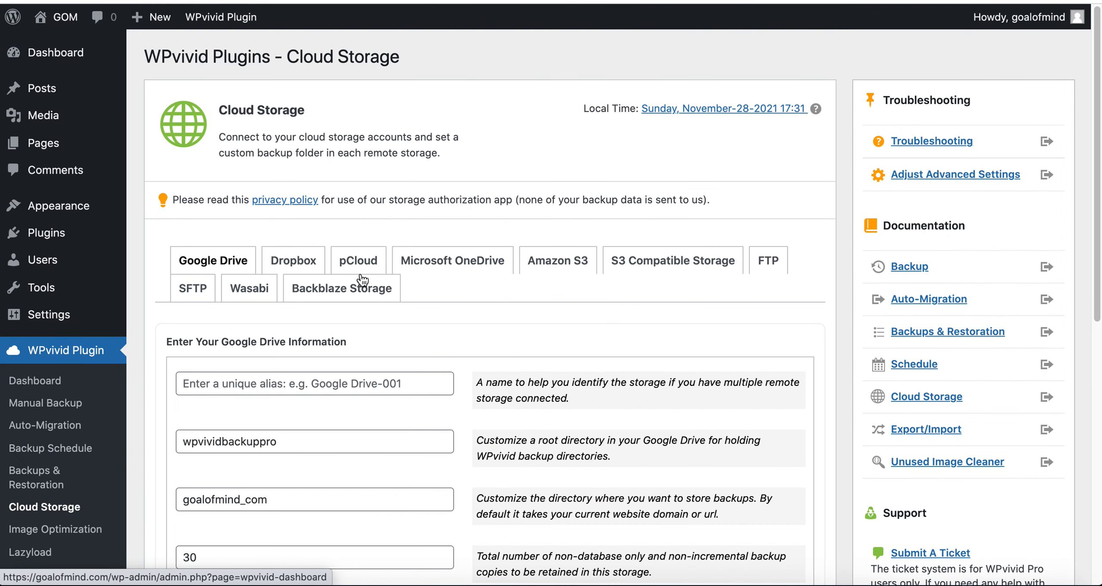
{"action": "scroll", "coordinate": [482, 364], "scroll_direction": "down", "scroll_amount": 6}
{"action": "scroll", "coordinate": [482, 364], "scroll_direction": "up", "scroll_amount": 3}
{"action": "left_click", "coordinate": [282, 277]}
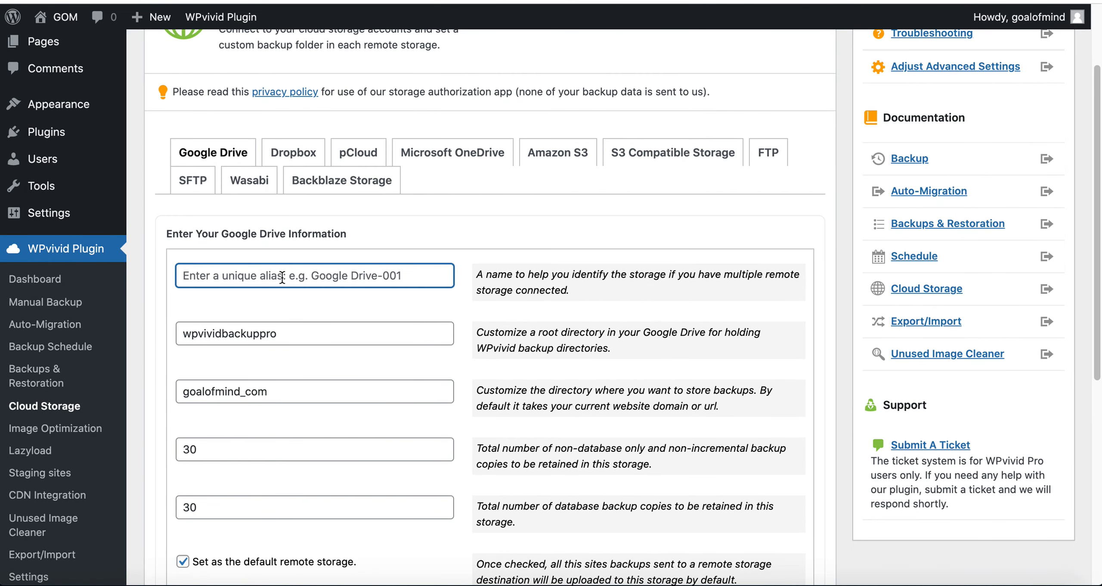
{"action": "type", "text": "goalofmind"}
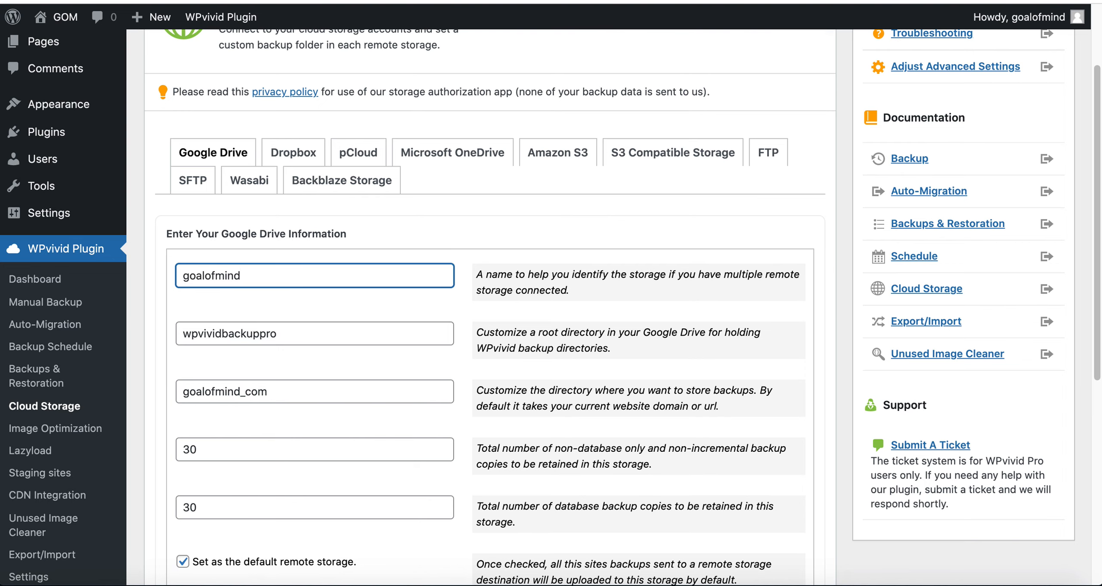
{"action": "scroll", "coordinate": [489, 290], "scroll_direction": "down", "scroll_amount": 3}
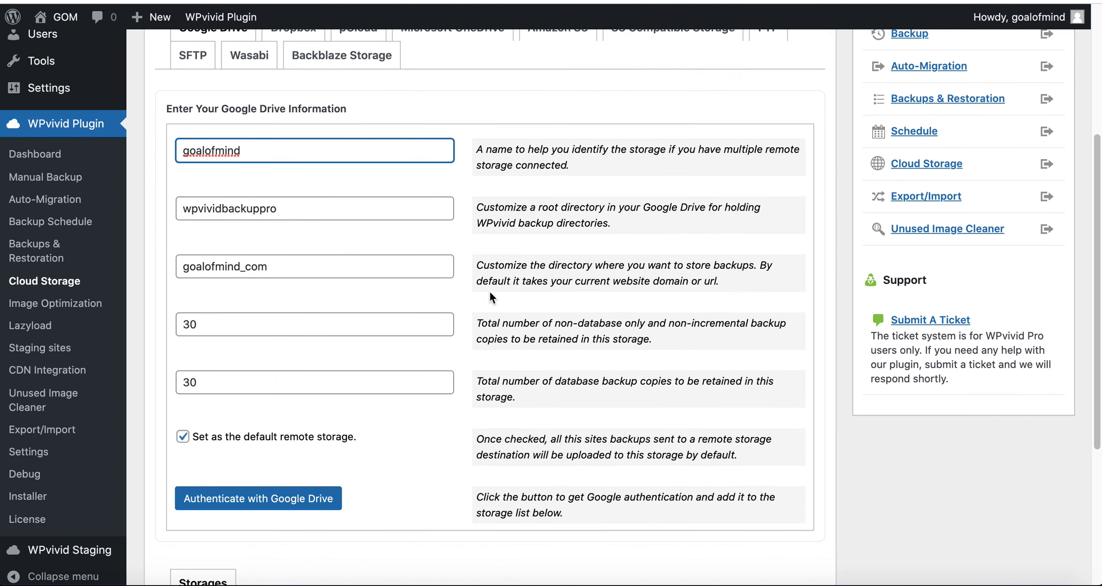
Authenticate the storage with Google Drive using the listed Google account and grant wpvivid.com the additional access
{"action": "left_click", "coordinate": [232, 504]}
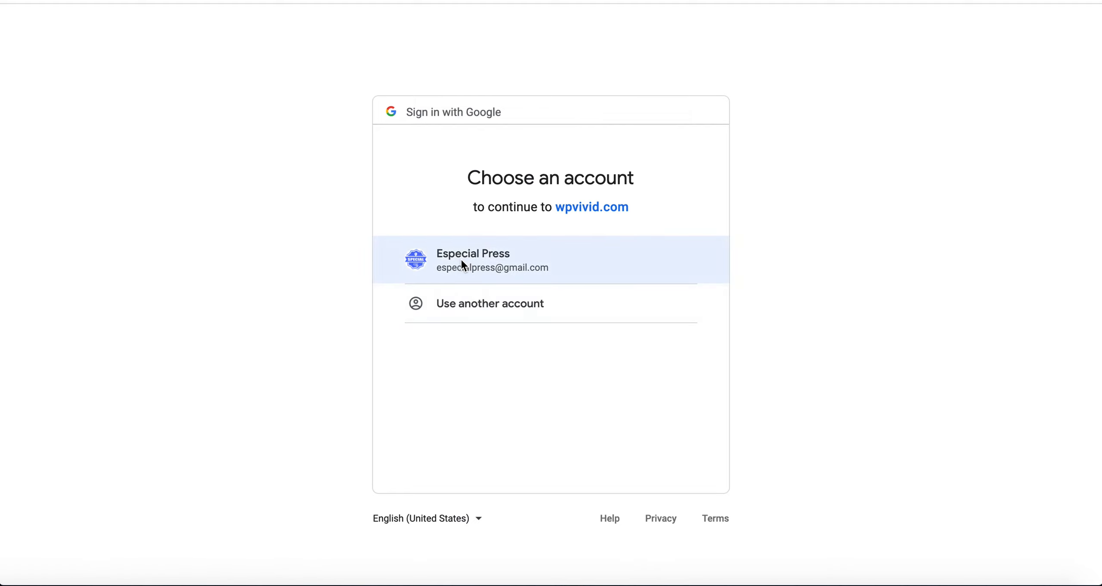
{"action": "left_click", "coordinate": [461, 258]}
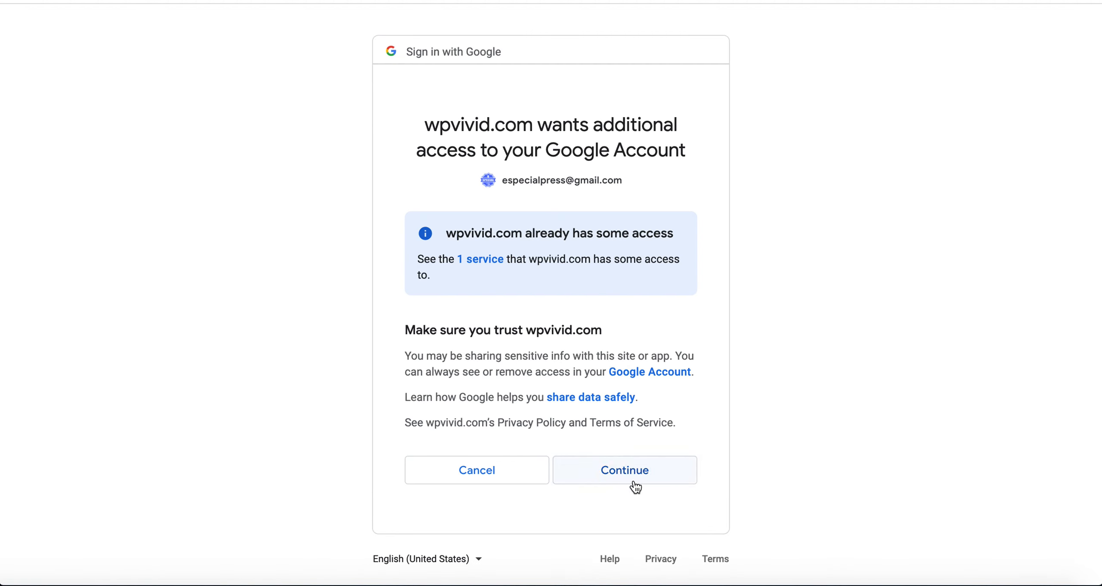
{"action": "left_click", "coordinate": [635, 483]}
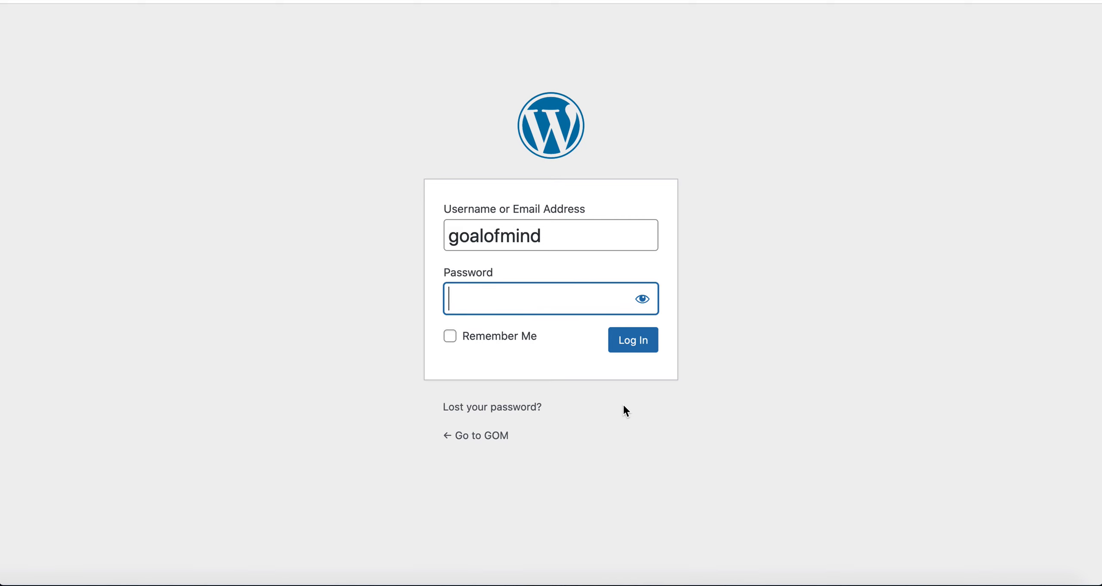
Enter the WordPress account password and log back in to the GOM site
{"action": "type", "text": "•••••••••••"}
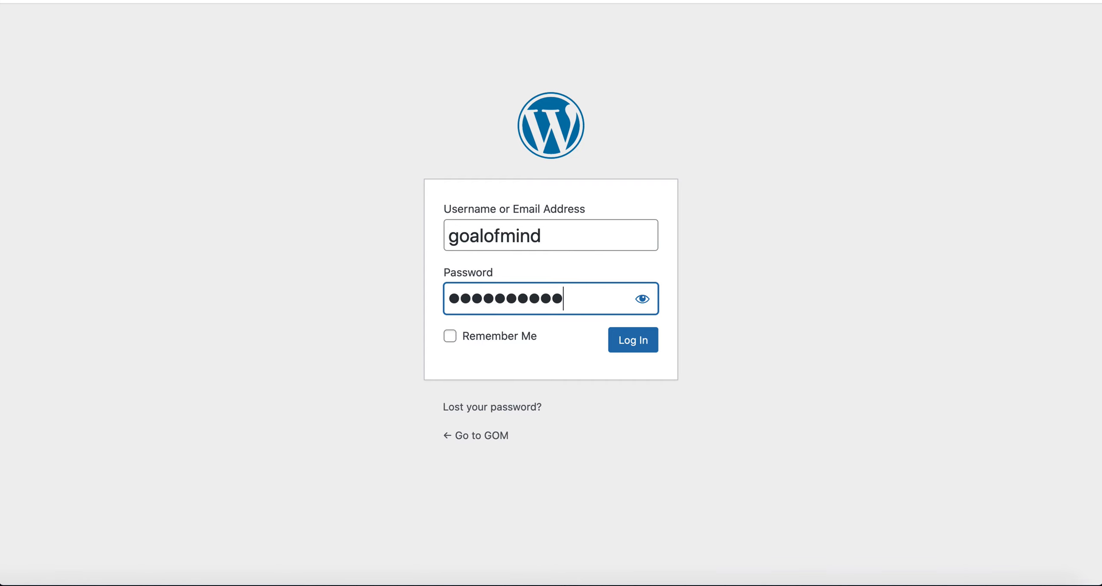
{"action": "type", "text": "•••••"}
{"action": "key", "text": "Return"}
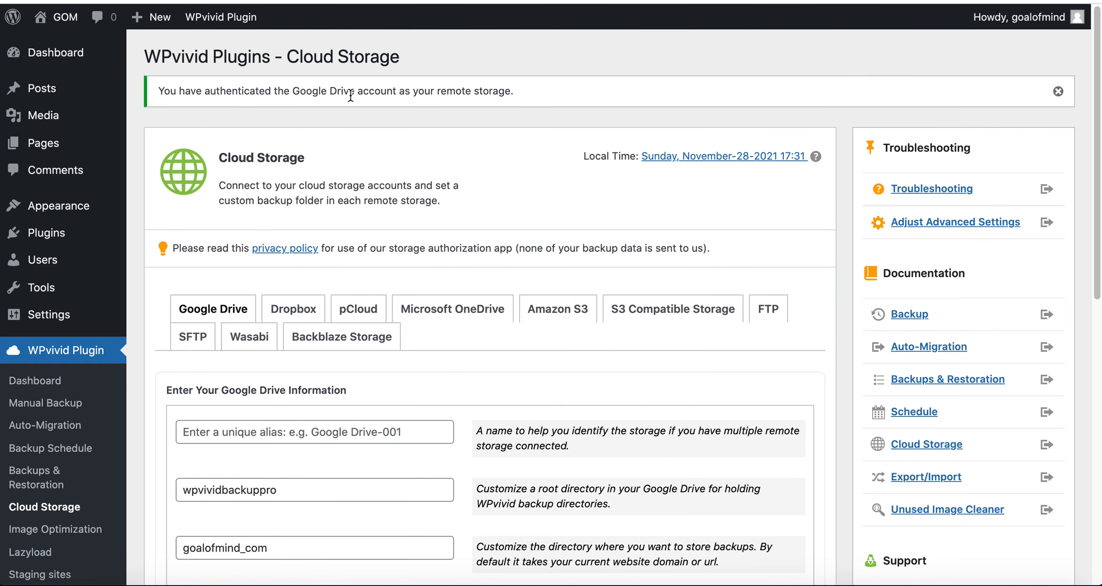
Among the remote storage backups, choose the Migration folder of the goalofmind Google Drive and scan it
{"action": "scroll", "coordinate": [421, 428], "scroll_direction": "down", "scroll_amount": 3}
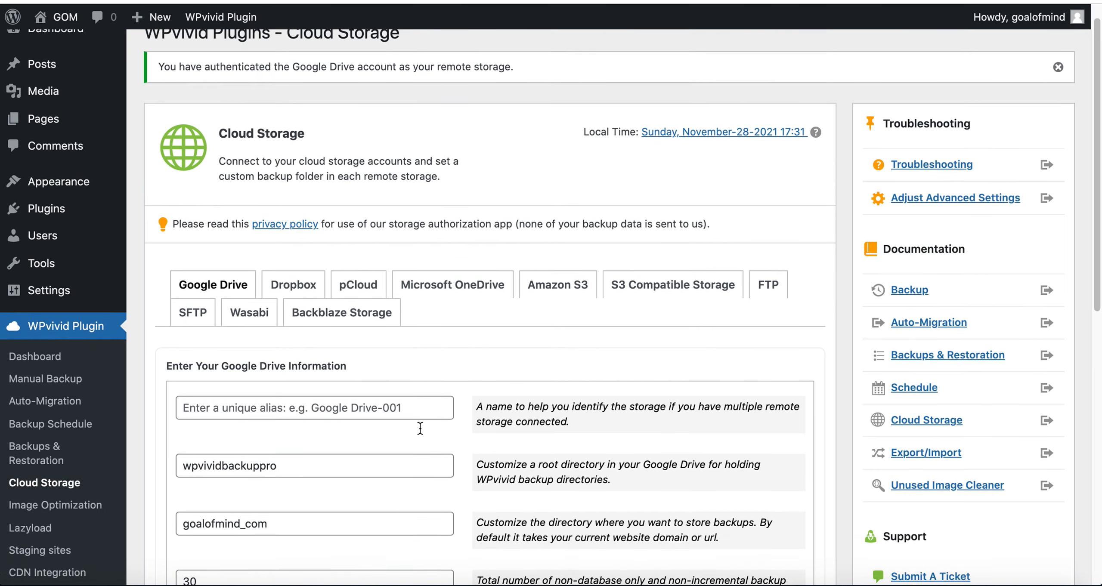
{"action": "scroll", "coordinate": [420, 427], "scroll_direction": "down", "scroll_amount": 1}
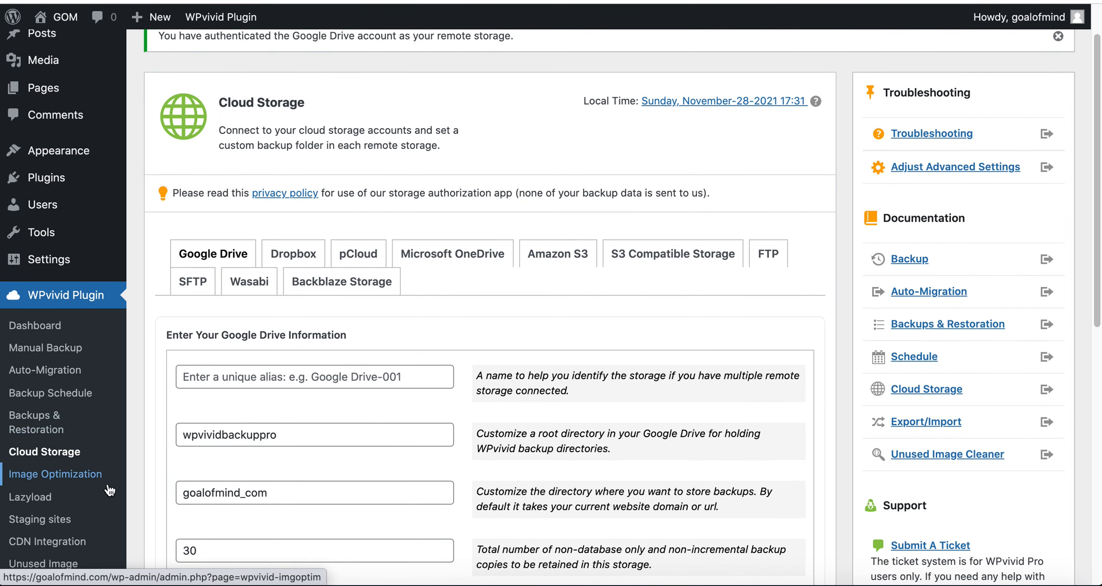
{"action": "left_click", "coordinate": [38, 424]}
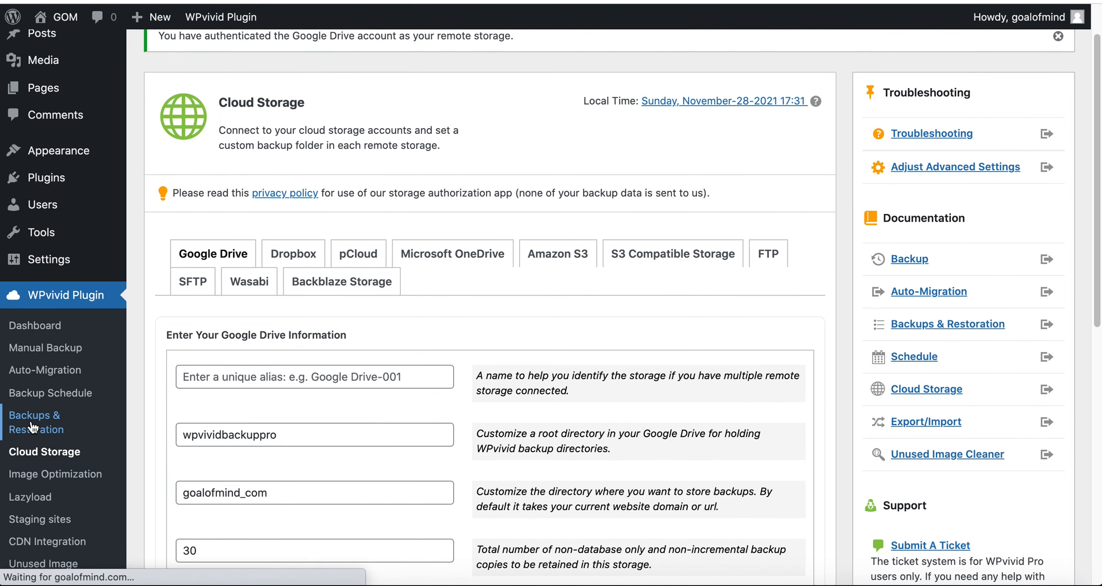
{"action": "left_click", "coordinate": [342, 282]}
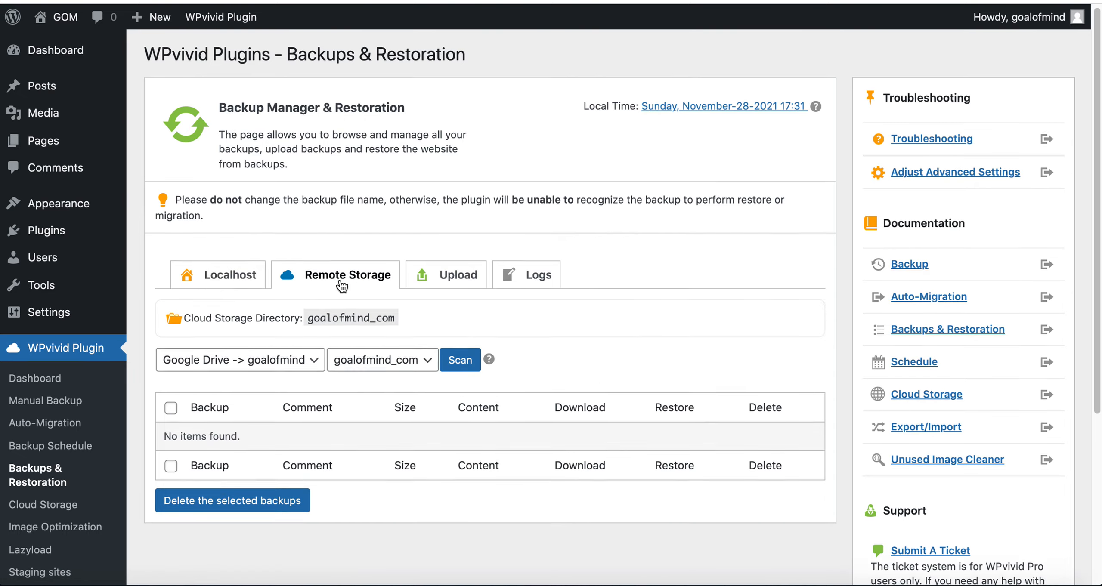
{"action": "scroll", "coordinate": [353, 303], "scroll_direction": "down", "scroll_amount": 5}
{"action": "scroll", "coordinate": [353, 287], "scroll_direction": "up", "scroll_amount": 1}
{"action": "left_click", "coordinate": [394, 148]}
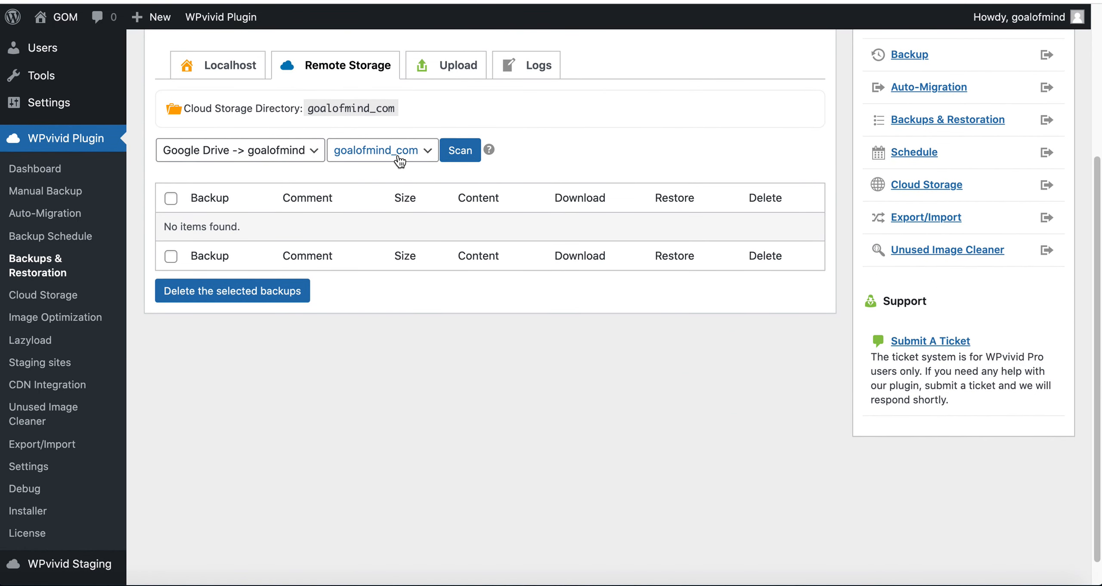
{"action": "left_click", "coordinate": [393, 169]}
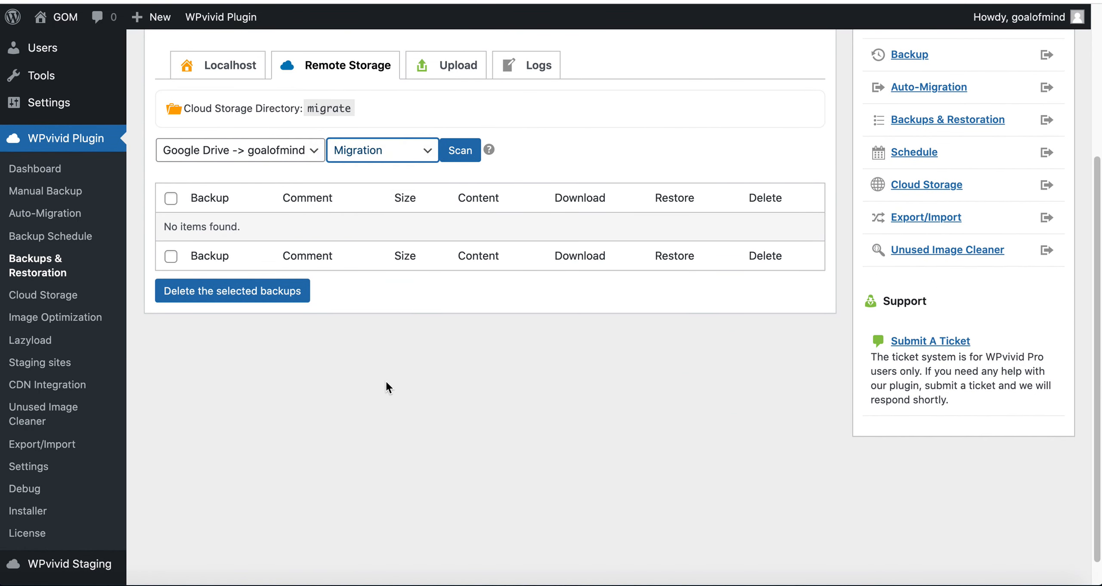
{"action": "scroll", "coordinate": [437, 375], "scroll_direction": "up", "scroll_amount": 2}
{"action": "left_click", "coordinate": [459, 181]}
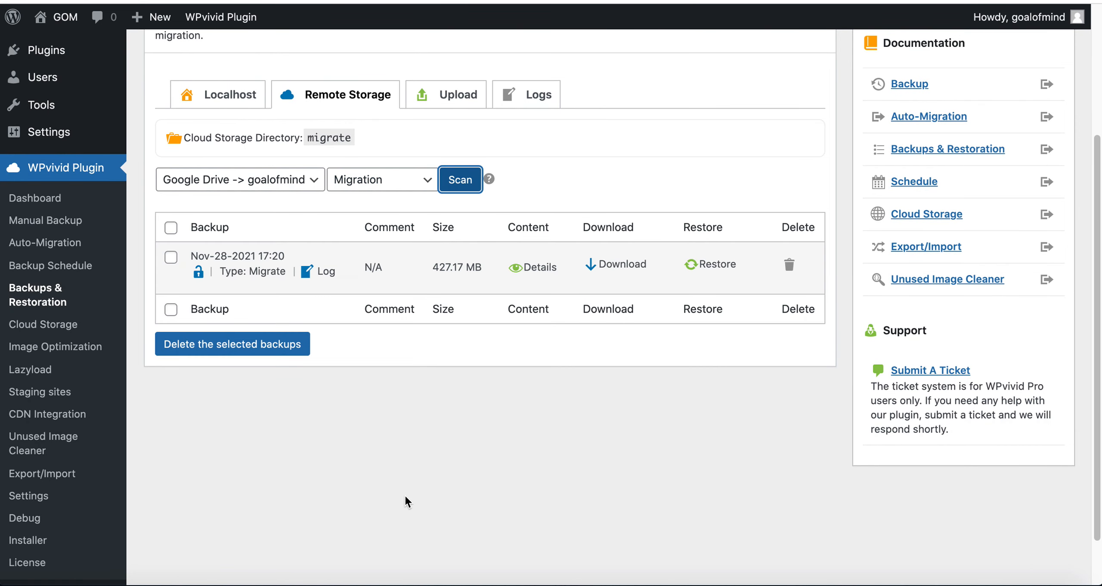
Open the restoration page for the Nov-28-2021 17:20 migration backup and review its backup and system information
{"action": "scroll", "coordinate": [406, 496], "scroll_direction": "up", "scroll_amount": 4}
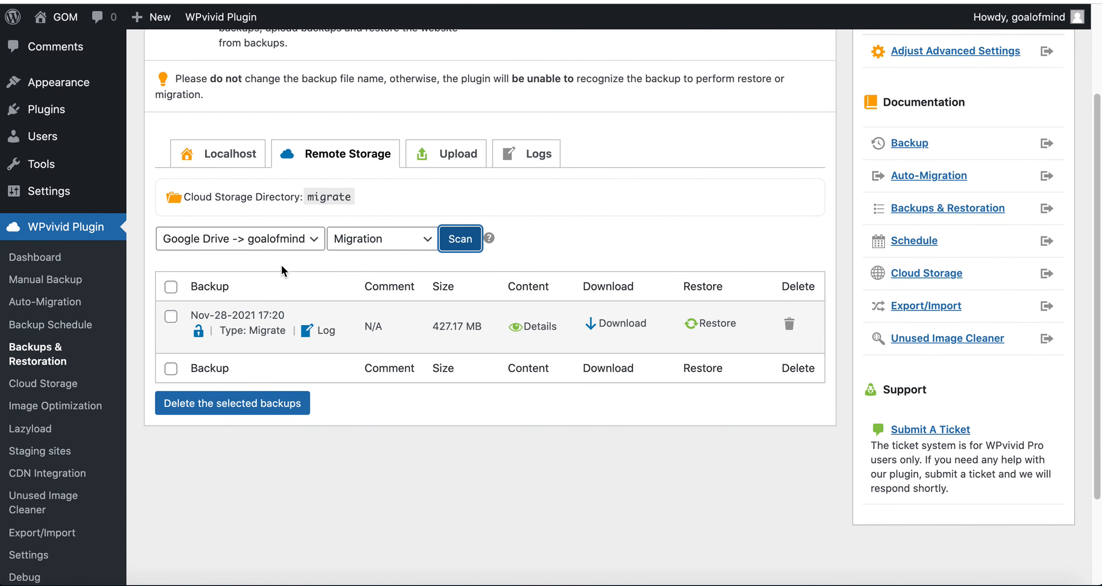
{"action": "scroll", "coordinate": [332, 372], "scroll_direction": "up", "scroll_amount": 2}
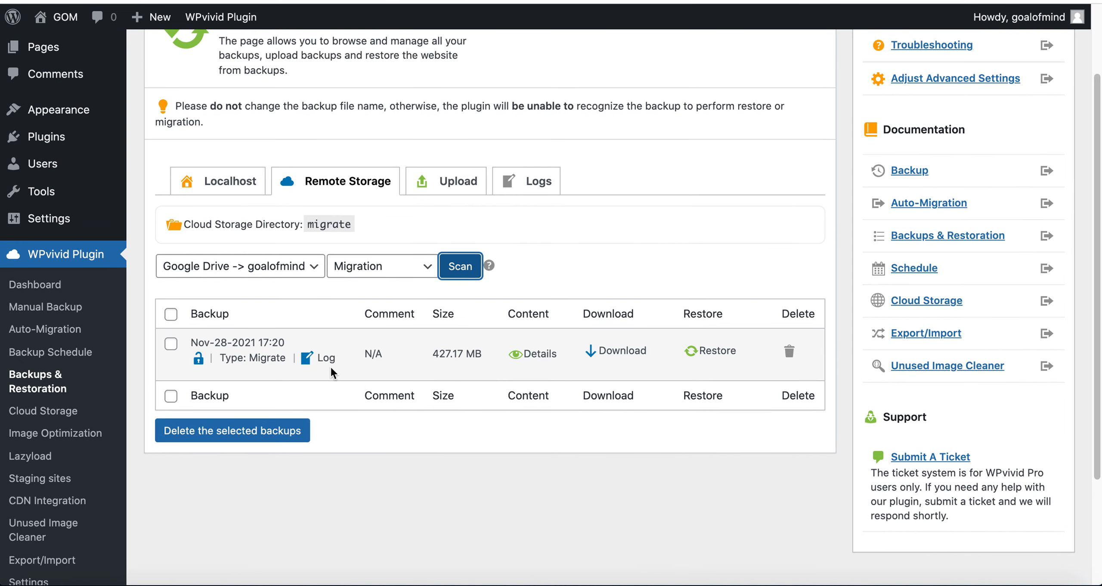
{"action": "left_click", "coordinate": [716, 351]}
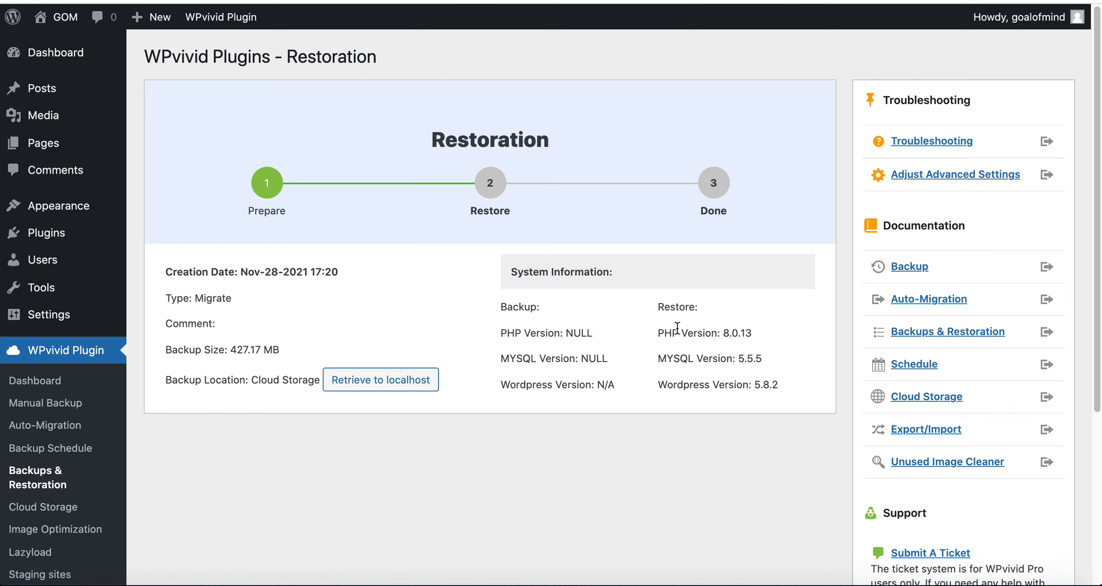
{"action": "scroll", "coordinate": [655, 381], "scroll_direction": "down", "scroll_amount": 1}
{"action": "scroll", "coordinate": [654, 381], "scroll_direction": "down", "scroll_amount": 3}
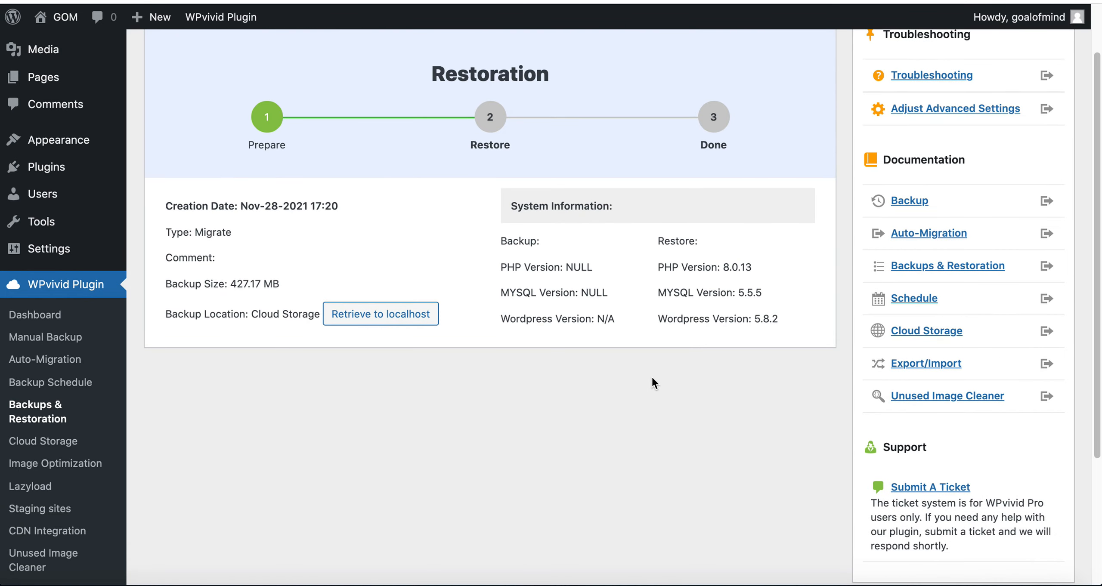
{"action": "scroll", "coordinate": [137, 486], "scroll_direction": "down", "scroll_amount": 5}
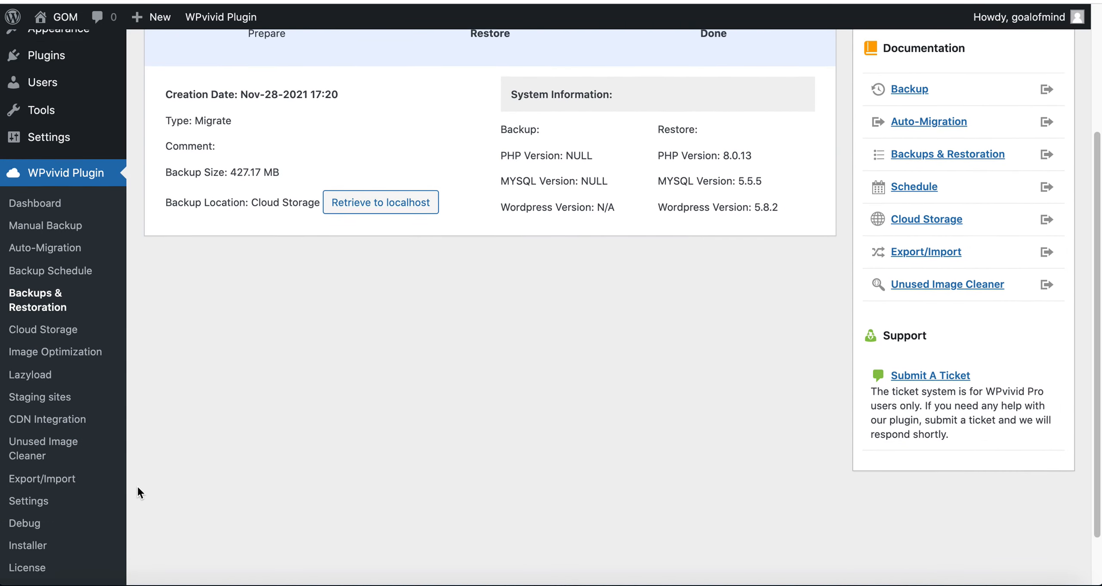
Open the WPvivid settings separately from the restoration page and examine the general backup options and the advanced backup and restore parameters
{"action": "right_click", "coordinate": [42, 484]}
{"action": "left_click", "coordinate": [94, 484]}
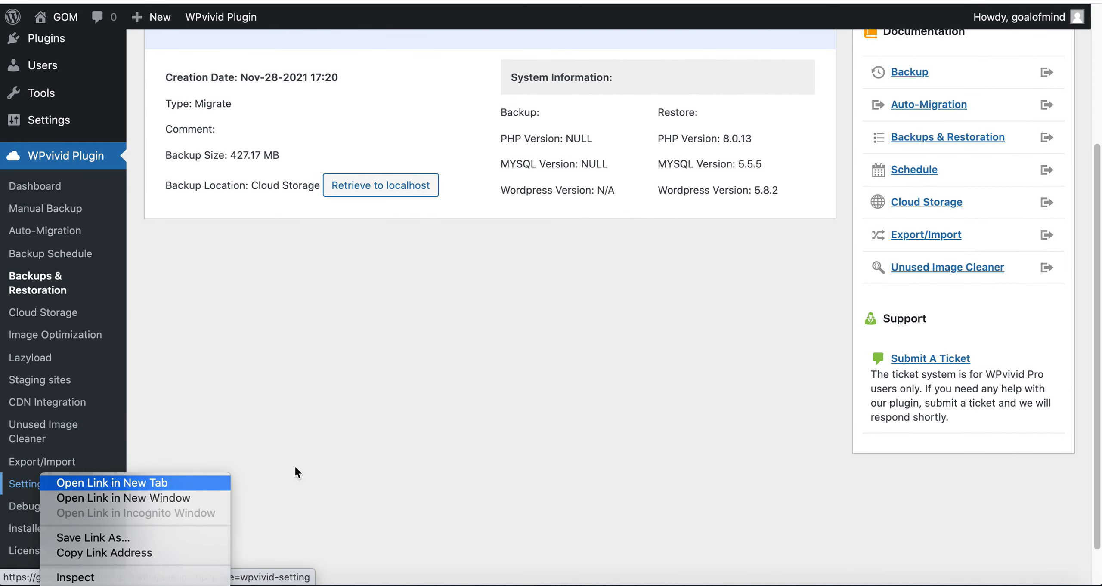
{"action": "scroll", "coordinate": [435, 397], "scroll_direction": "up", "scroll_amount": 7}
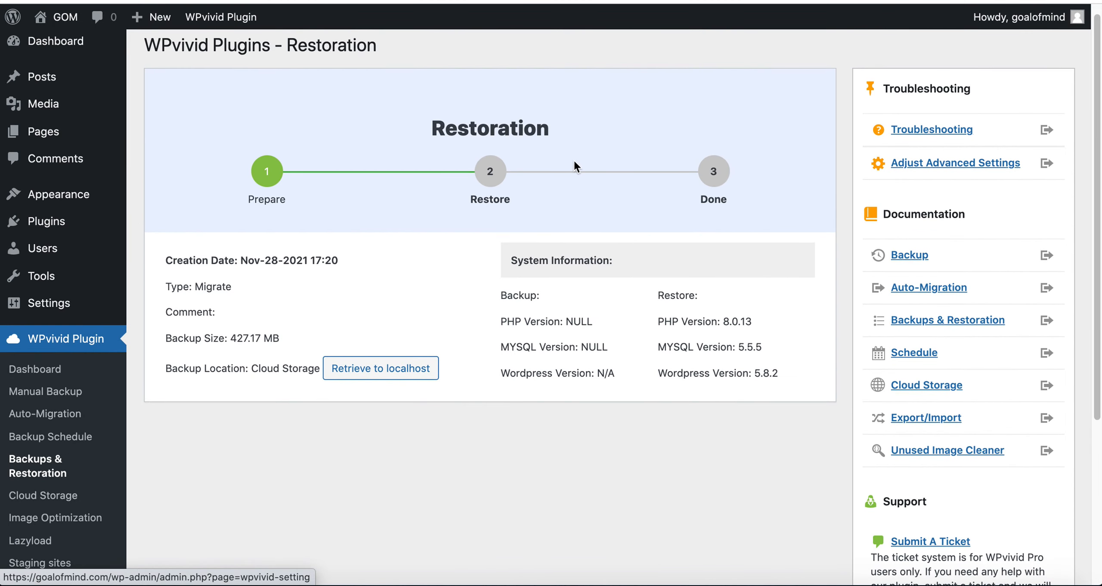
{"action": "left_click", "coordinate": [1046, 1]}
{"action": "scroll", "coordinate": [559, 359], "scroll_direction": "down", "scroll_amount": 20}
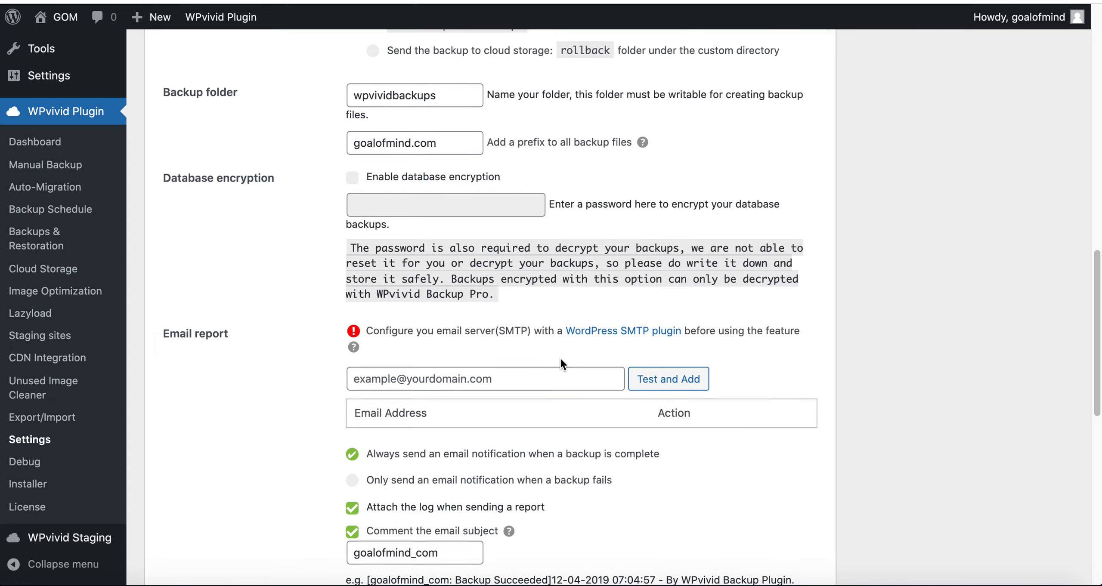
{"action": "scroll", "coordinate": [560, 358], "scroll_direction": "down", "scroll_amount": 8}
{"action": "scroll", "coordinate": [561, 360], "scroll_direction": "up", "scroll_amount": 19}
{"action": "scroll", "coordinate": [561, 360], "scroll_direction": "up", "scroll_amount": 6}
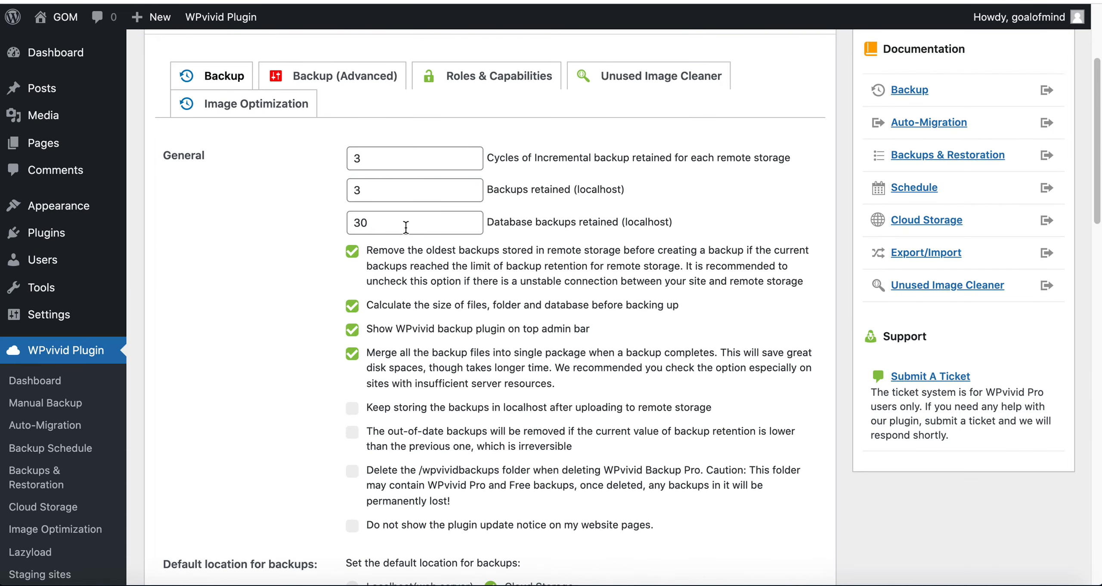
{"action": "left_click", "coordinate": [328, 199]}
{"action": "scroll", "coordinate": [504, 411], "scroll_direction": "down", "scroll_amount": 3}
{"action": "scroll", "coordinate": [503, 418], "scroll_direction": "down", "scroll_amount": 1}
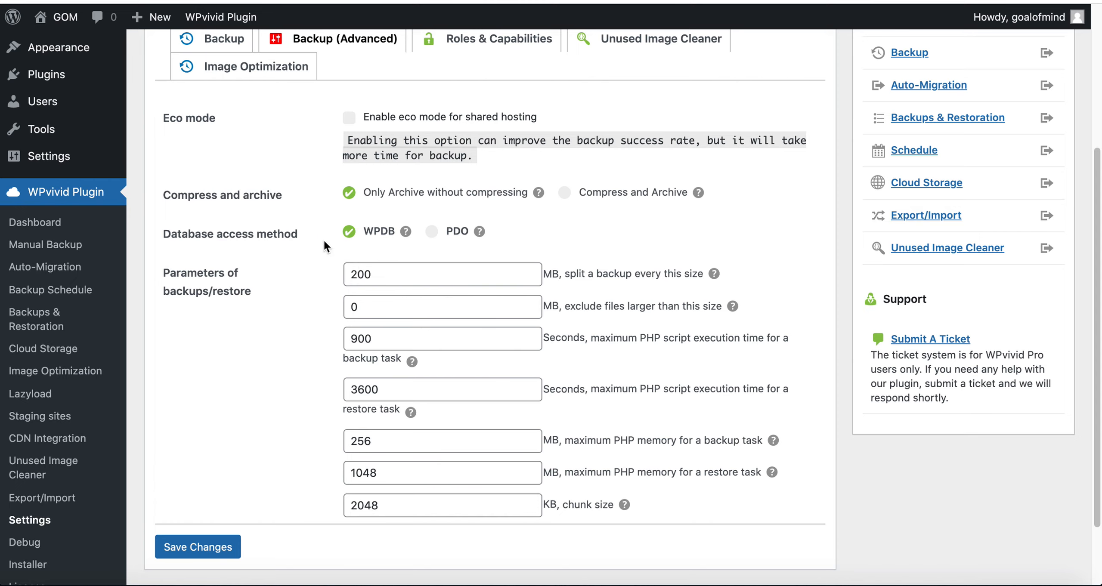
{"action": "mouse_move", "coordinate": [399, 236]}
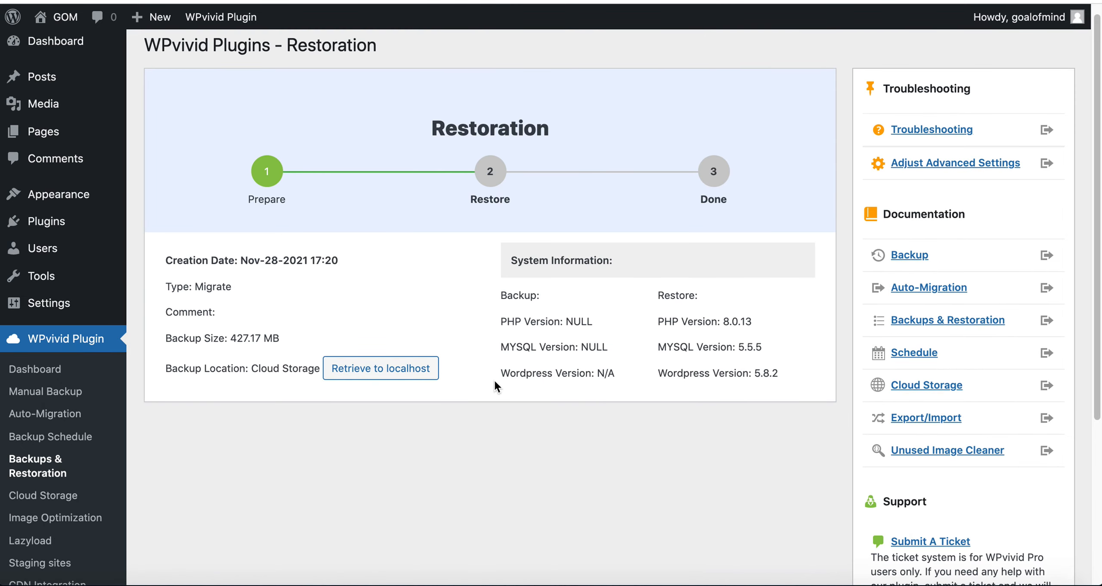
Retrieve the Nov-28-2021 17:20 migration backup from cloud storage to localhost and expand the advanced restore settings
{"action": "scroll", "coordinate": [452, 353], "scroll_direction": "up", "scroll_amount": 1}
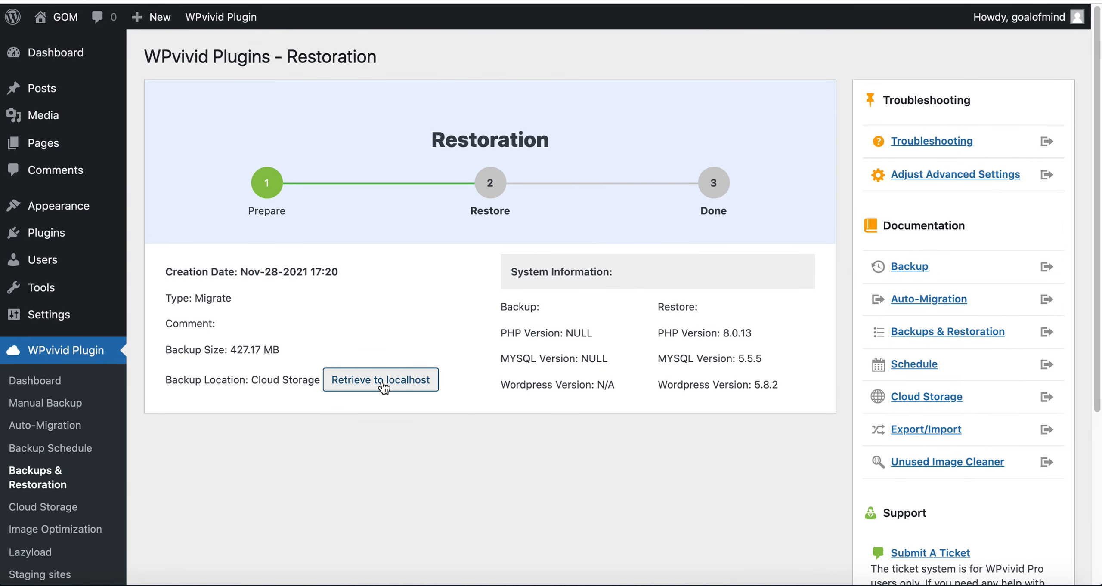
{"action": "left_click", "coordinate": [365, 382]}
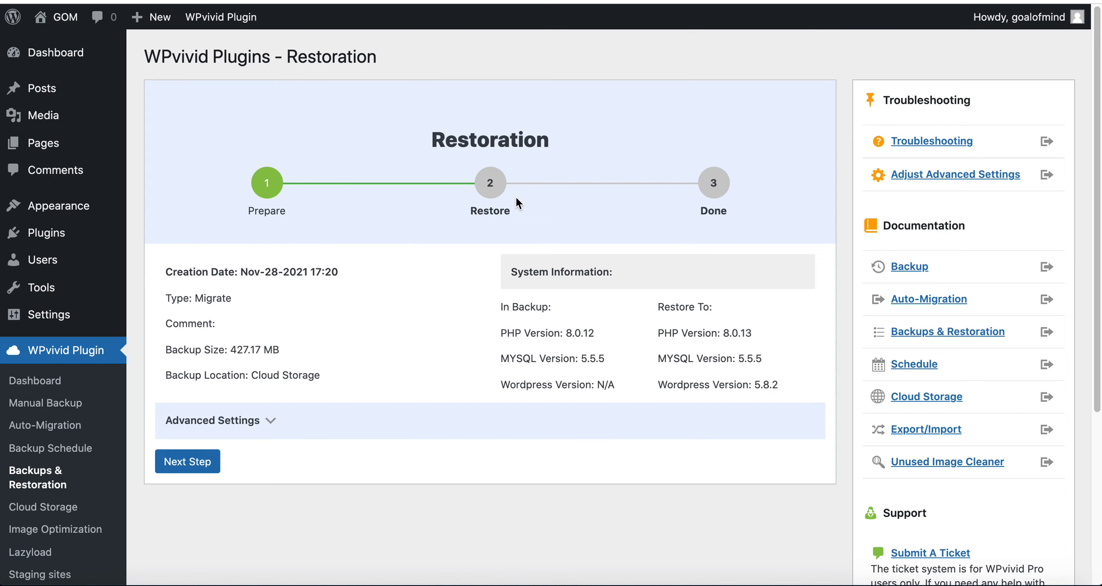
{"action": "scroll", "coordinate": [537, 208], "scroll_direction": "down", "scroll_amount": 2}
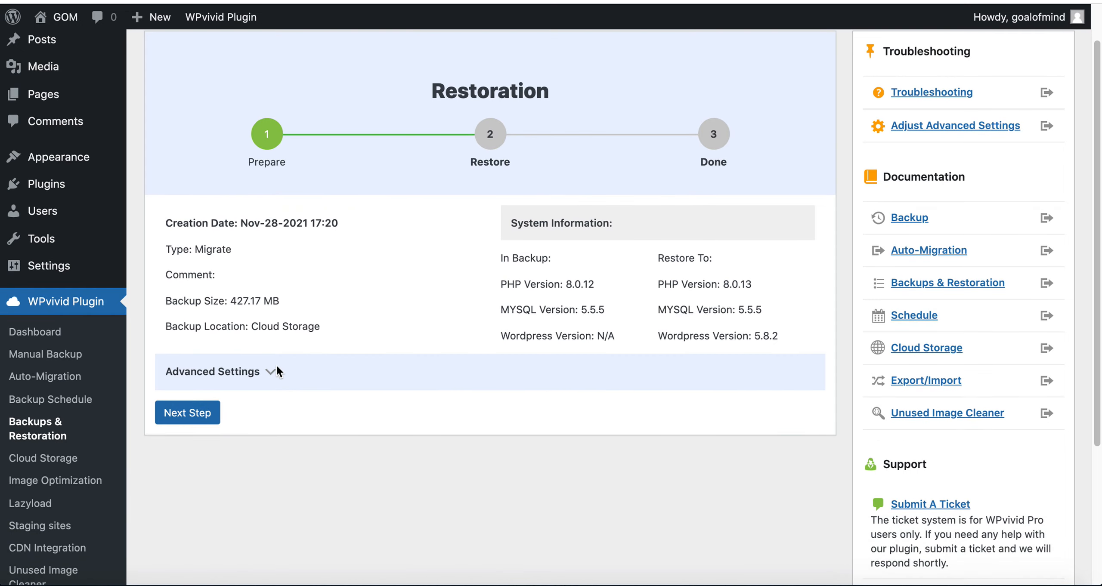
{"action": "left_click", "coordinate": [269, 372]}
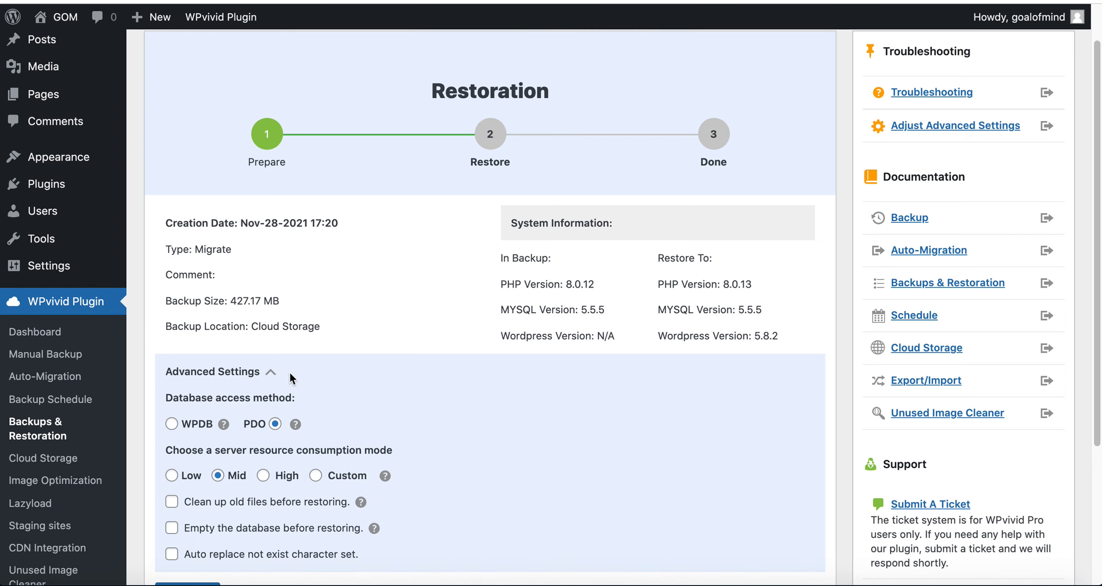
Set database access to WPDB, enable old file cleanup, database emptying and auto replacement of nonexistent character sets, and proceed to the restore stage
{"action": "scroll", "coordinate": [383, 360], "scroll_direction": "down", "scroll_amount": 3}
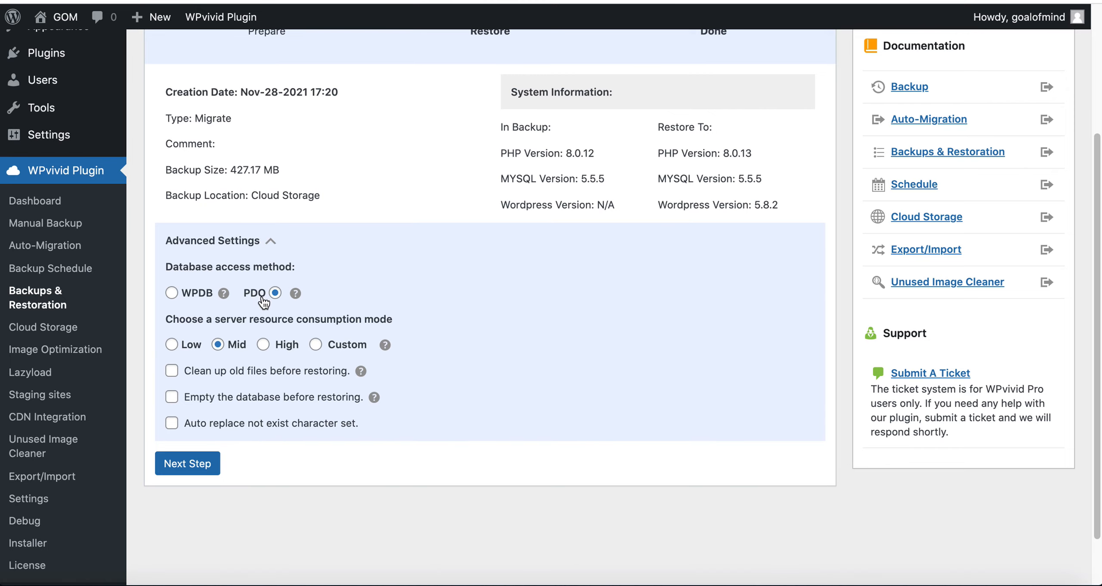
{"action": "scroll", "coordinate": [260, 304], "scroll_direction": "down", "scroll_amount": 1}
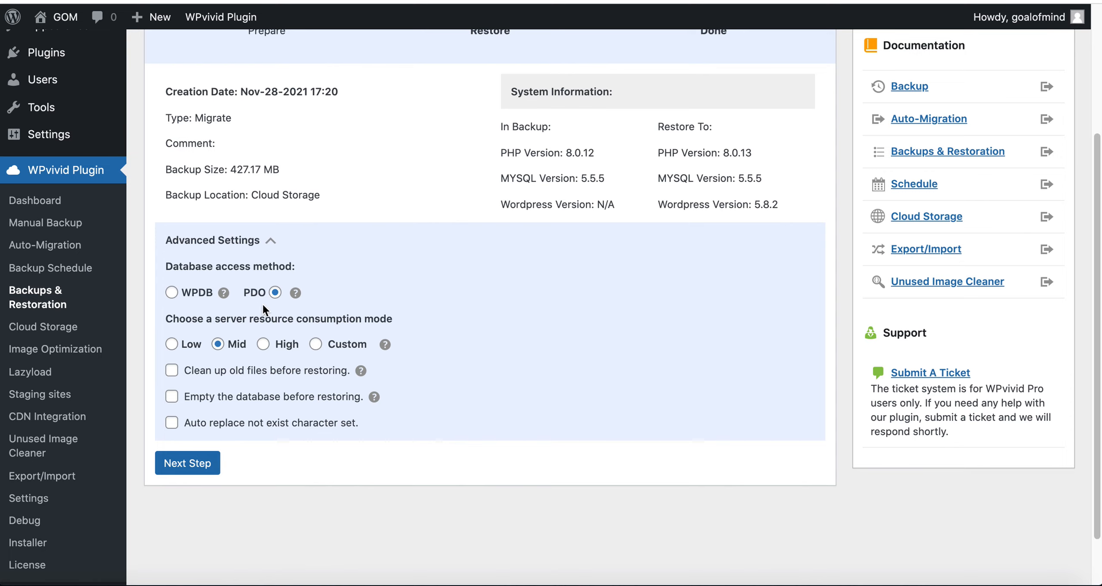
{"action": "left_click", "coordinate": [171, 293]}
{"action": "left_click", "coordinate": [172, 371]}
{"action": "left_click", "coordinate": [171, 398]}
{"action": "left_click", "coordinate": [171, 424]}
{"action": "scroll", "coordinate": [322, 412], "scroll_direction": "up", "scroll_amount": 1}
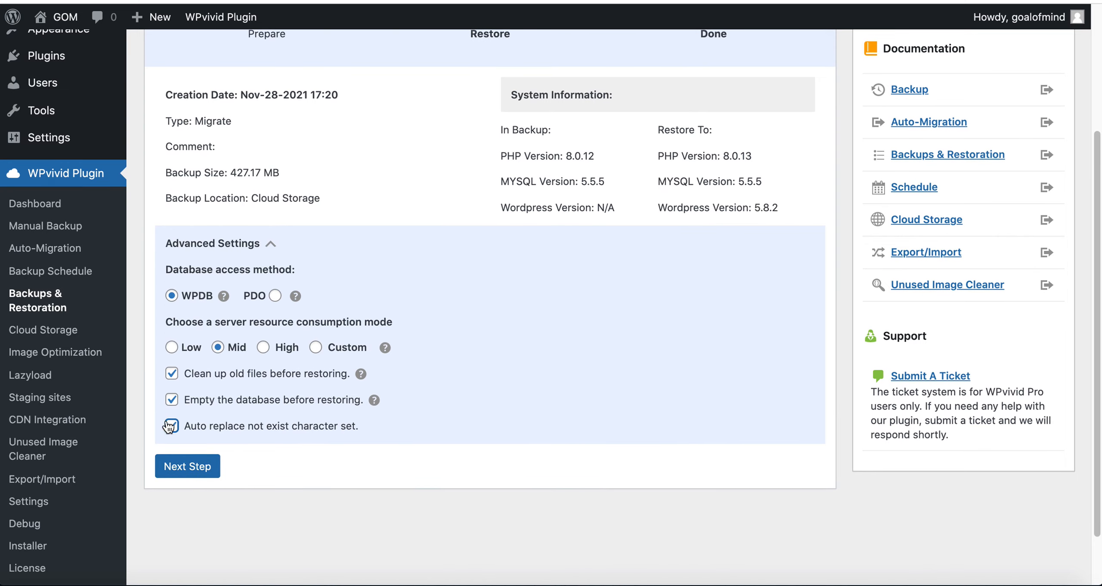
{"action": "scroll", "coordinate": [263, 466], "scroll_direction": "up", "scroll_amount": 1}
{"action": "left_click", "coordinate": [193, 490]}
Start the restoration with Themes, Plugins, Wp-content, Uploads, Wordpress Core and the Wordpress database all selected
{"action": "scroll", "coordinate": [363, 481], "scroll_direction": "up", "scroll_amount": 3}
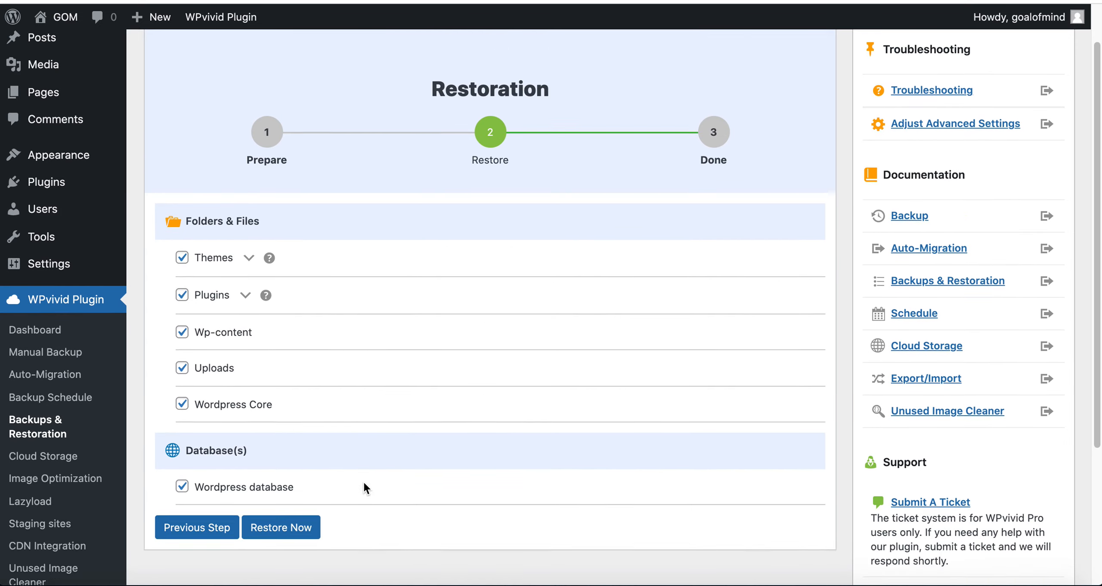
{"action": "scroll", "coordinate": [363, 481], "scroll_direction": "up", "scroll_amount": 2}
{"action": "scroll", "coordinate": [351, 310], "scroll_direction": "down", "scroll_amount": 5}
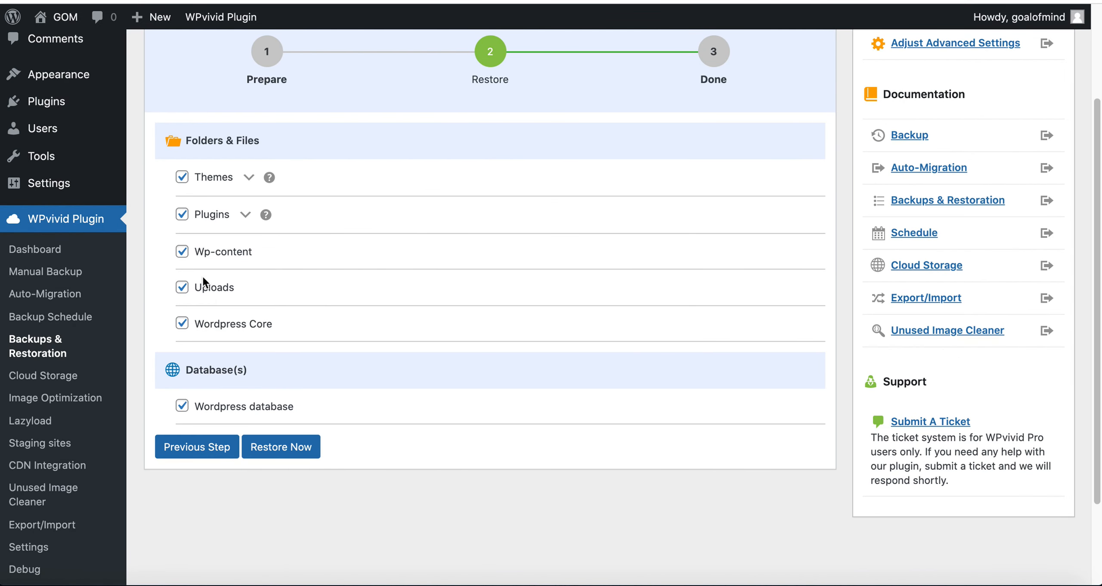
{"action": "left_click", "coordinate": [183, 180]}
{"action": "left_click", "coordinate": [184, 180]}
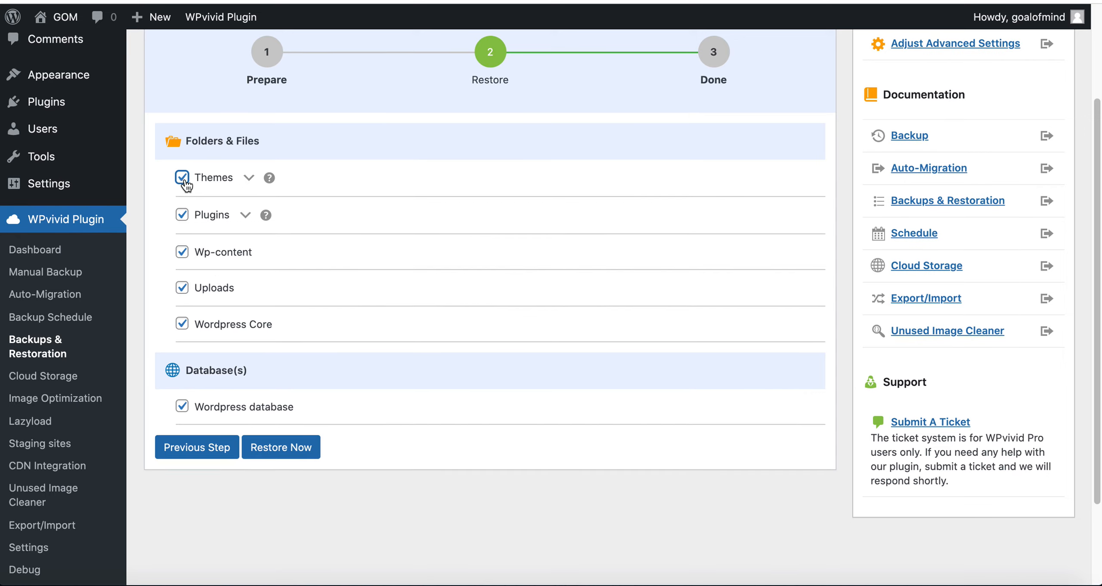
{"action": "left_click", "coordinate": [183, 215]}
{"action": "left_click", "coordinate": [279, 449]}
Monitor the restoration progress of the folders, files and database through to the completion message
{"action": "scroll", "coordinate": [412, 378], "scroll_direction": "up", "scroll_amount": 1}
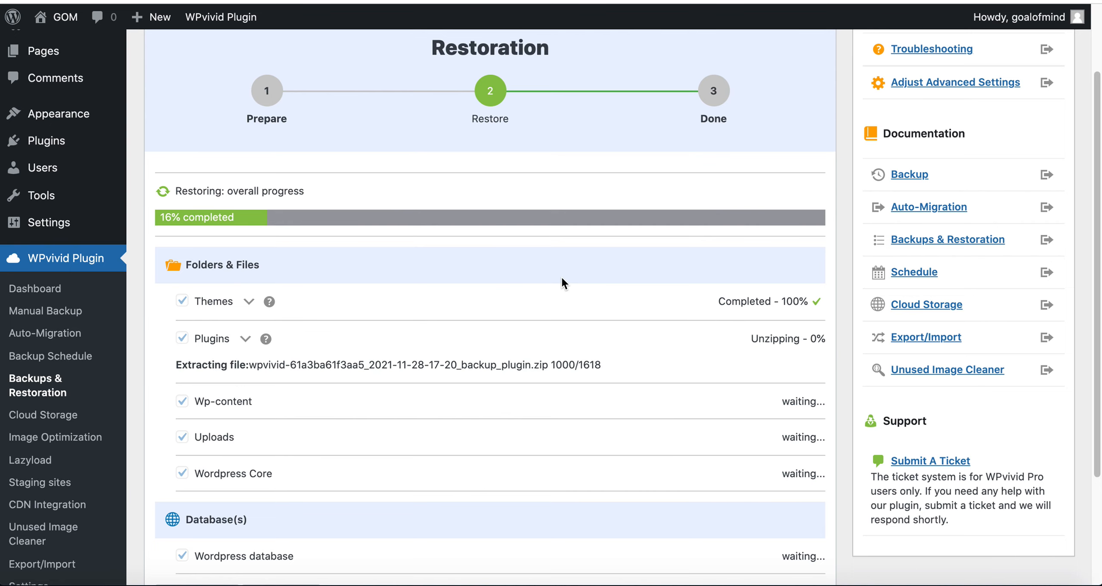
{"action": "scroll", "coordinate": [561, 276], "scroll_direction": "down", "scroll_amount": 1}
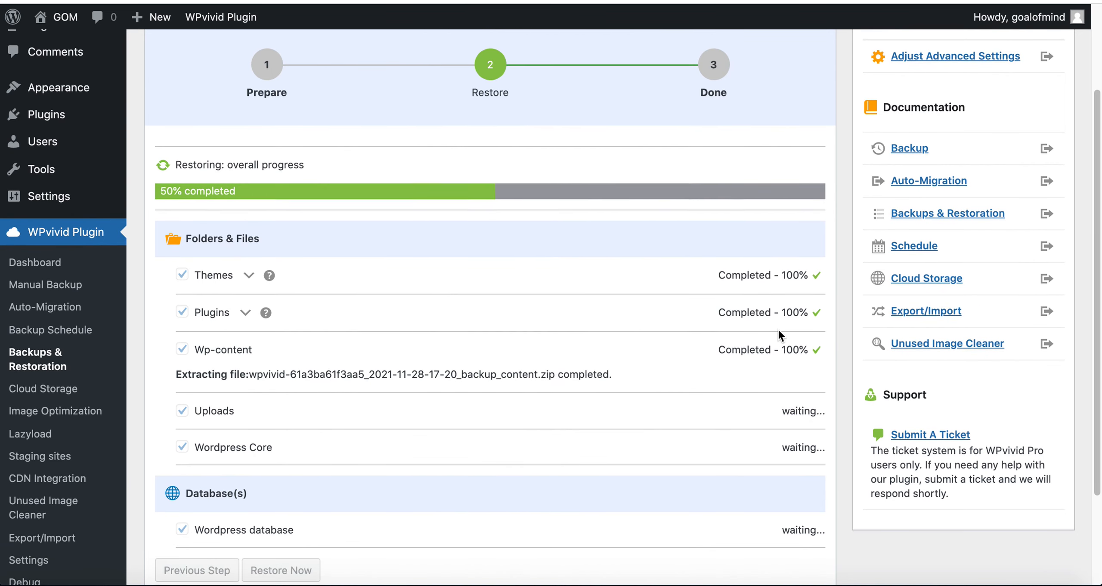
{"action": "scroll", "coordinate": [732, 301], "scroll_direction": "down", "scroll_amount": 1}
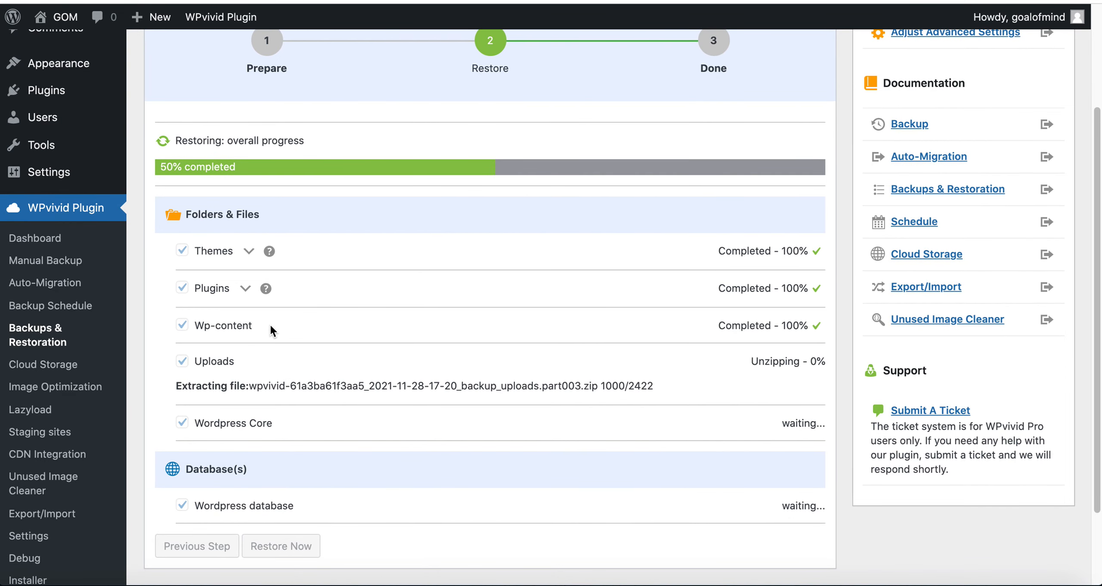
{"action": "scroll", "coordinate": [765, 345], "scroll_direction": "down", "scroll_amount": 4}
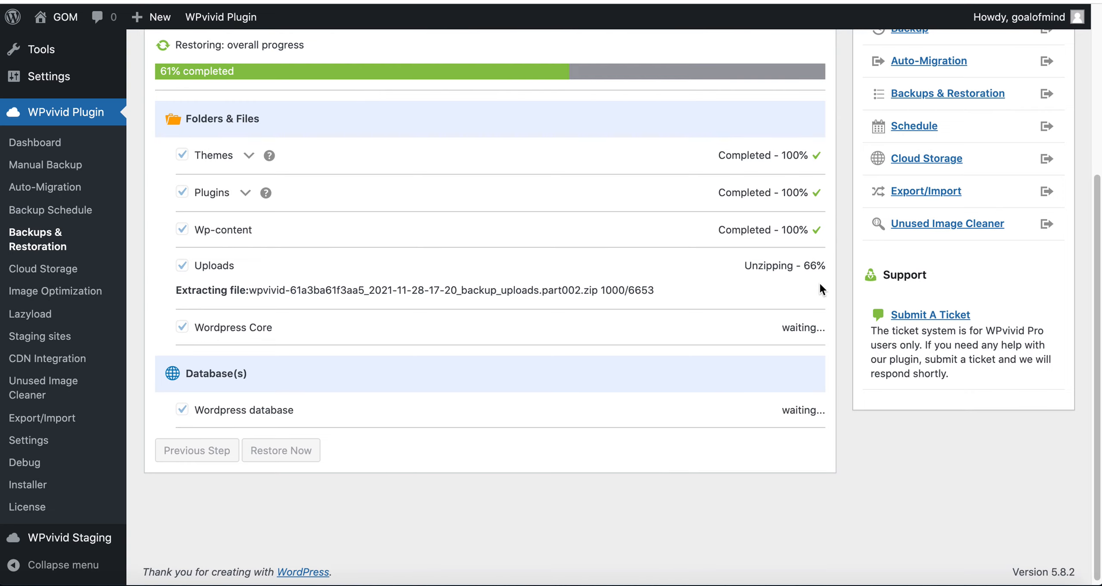
{"action": "scroll", "coordinate": [819, 285], "scroll_direction": "up", "scroll_amount": 3}
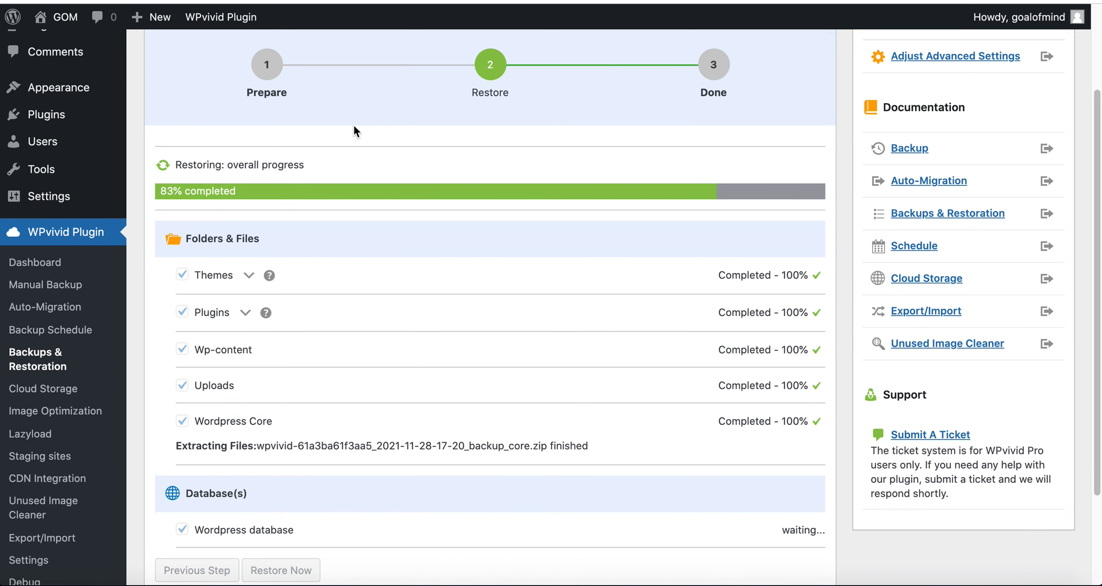
{"action": "scroll", "coordinate": [354, 131], "scroll_direction": "down", "scroll_amount": 1}
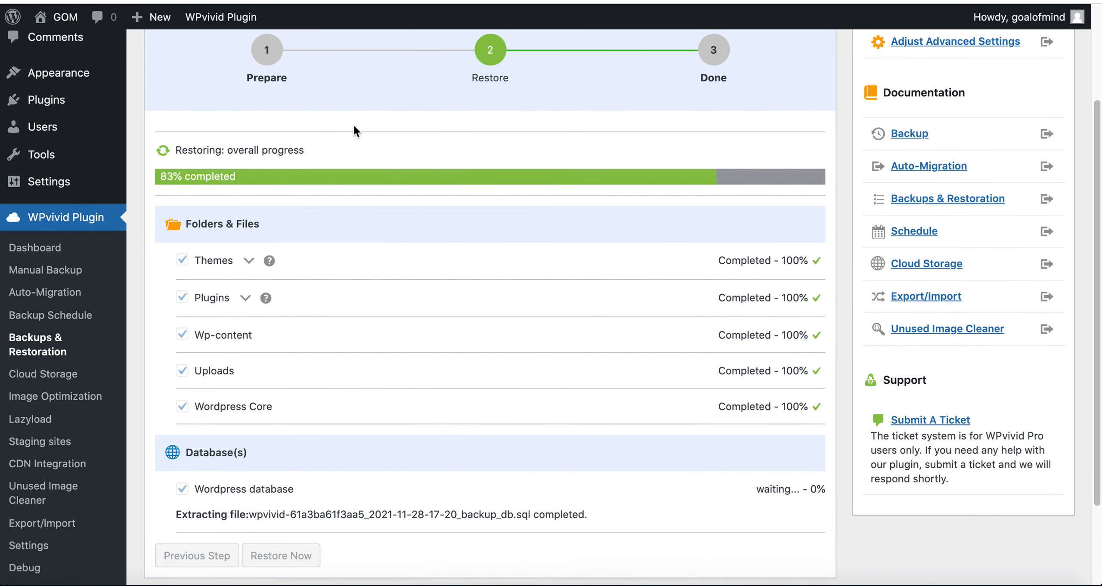
{"action": "scroll", "coordinate": [354, 128], "scroll_direction": "down", "scroll_amount": 3}
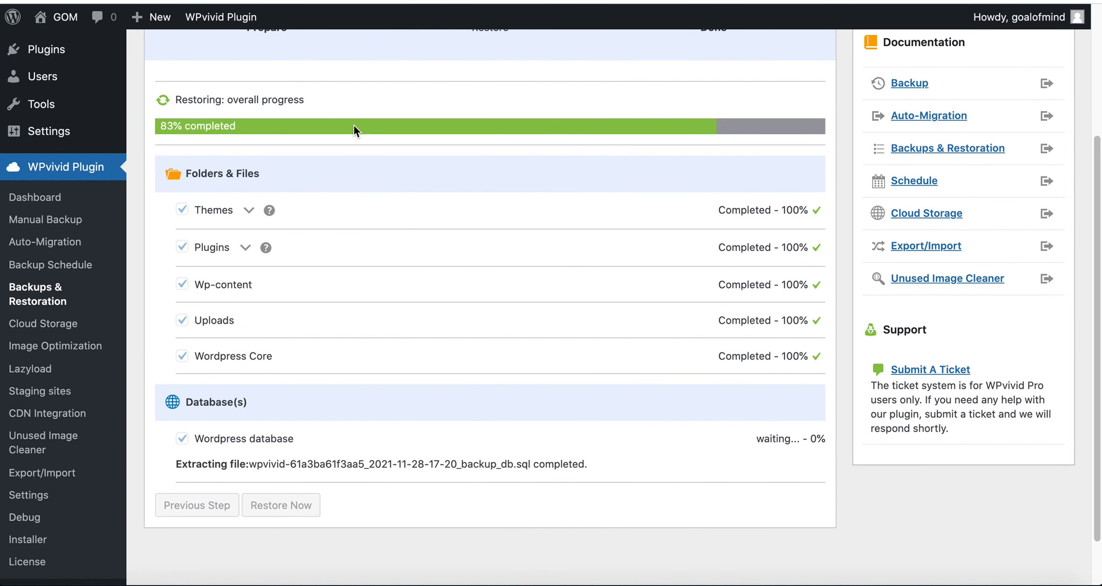
{"action": "scroll", "coordinate": [354, 126], "scroll_direction": "down", "scroll_amount": 1}
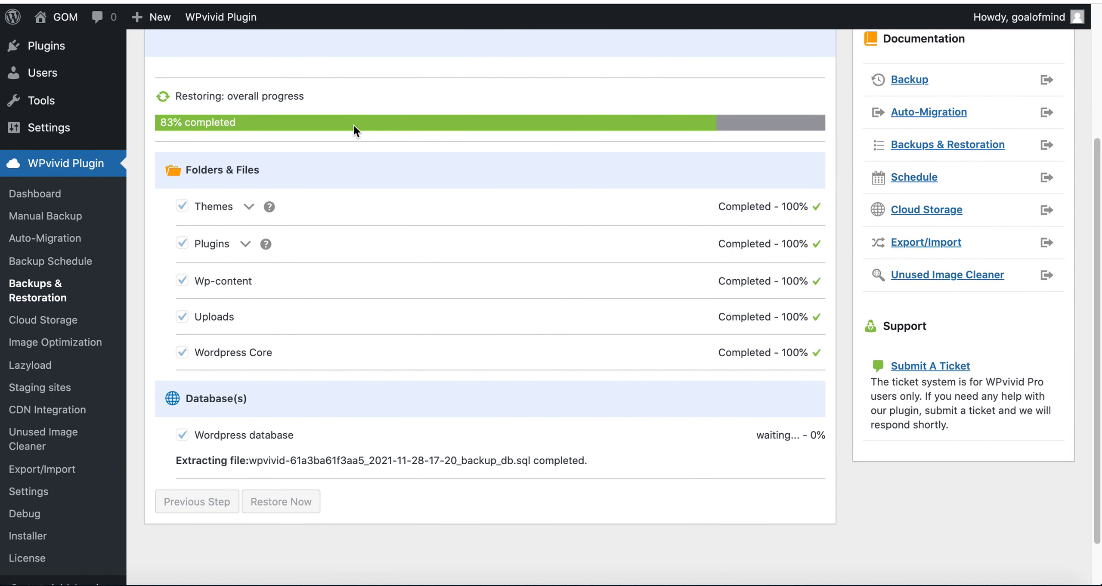
{"action": "scroll", "coordinate": [354, 126], "scroll_direction": "down", "scroll_amount": 1}
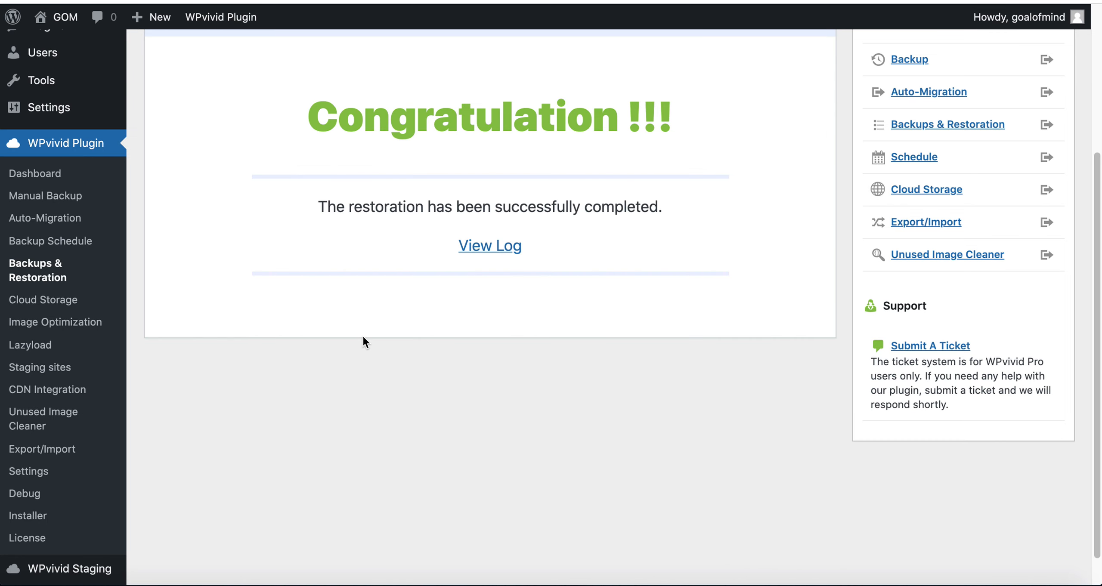
{"action": "scroll", "coordinate": [363, 337], "scroll_direction": "up", "scroll_amount": 3}
{"action": "left_click_drag", "start_coordinate": [309, 258], "coordinate": [608, 269]}
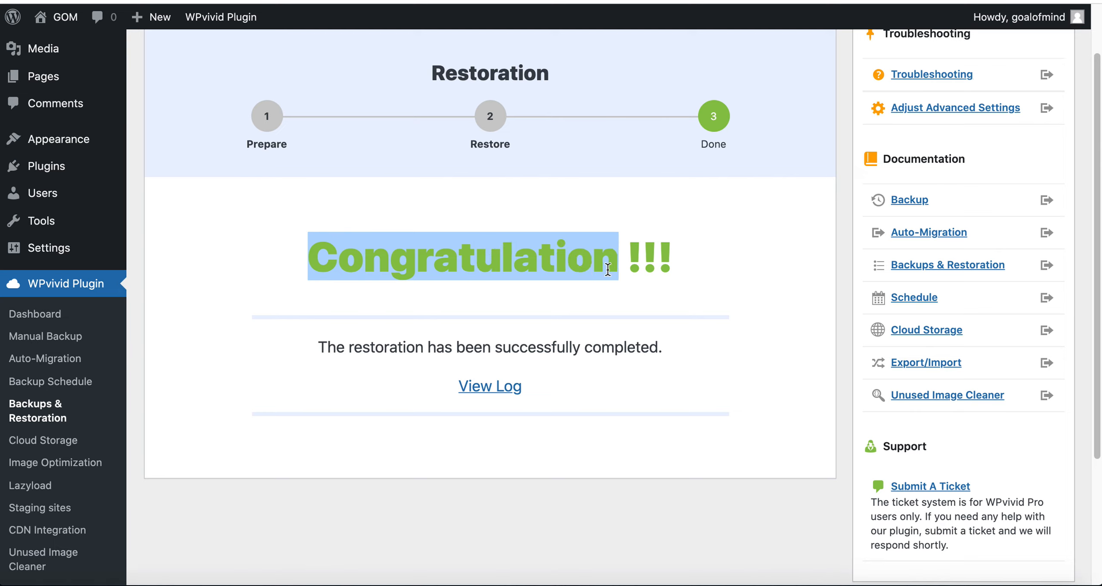
{"action": "left_click", "coordinate": [641, 271]}
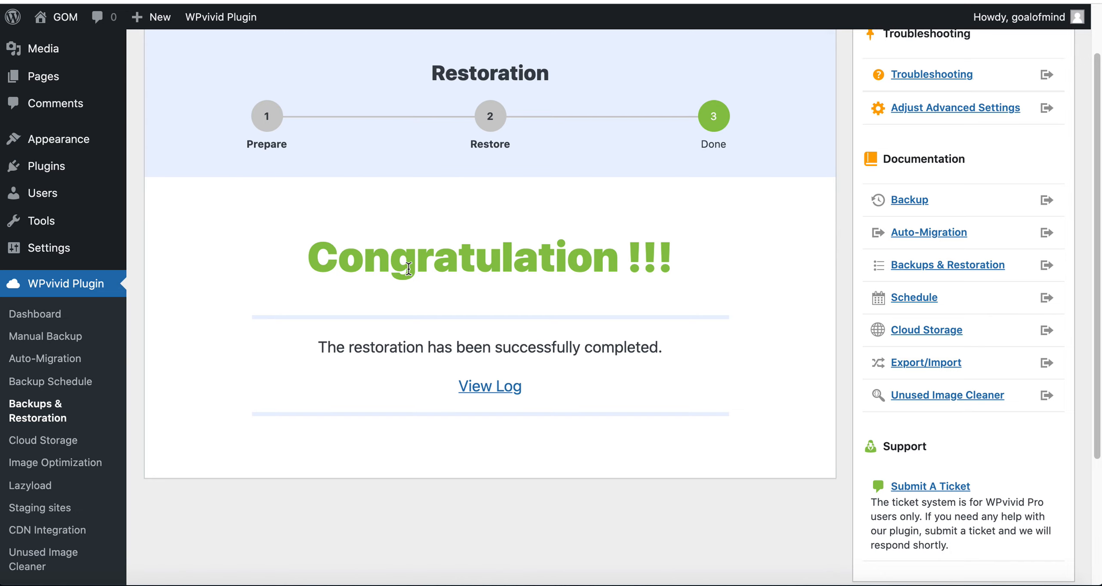
Visit the site's front end and examine the restored home page from the hero section down through its content
{"action": "scroll", "coordinate": [407, 271], "scroll_direction": "up", "scroll_amount": 3}
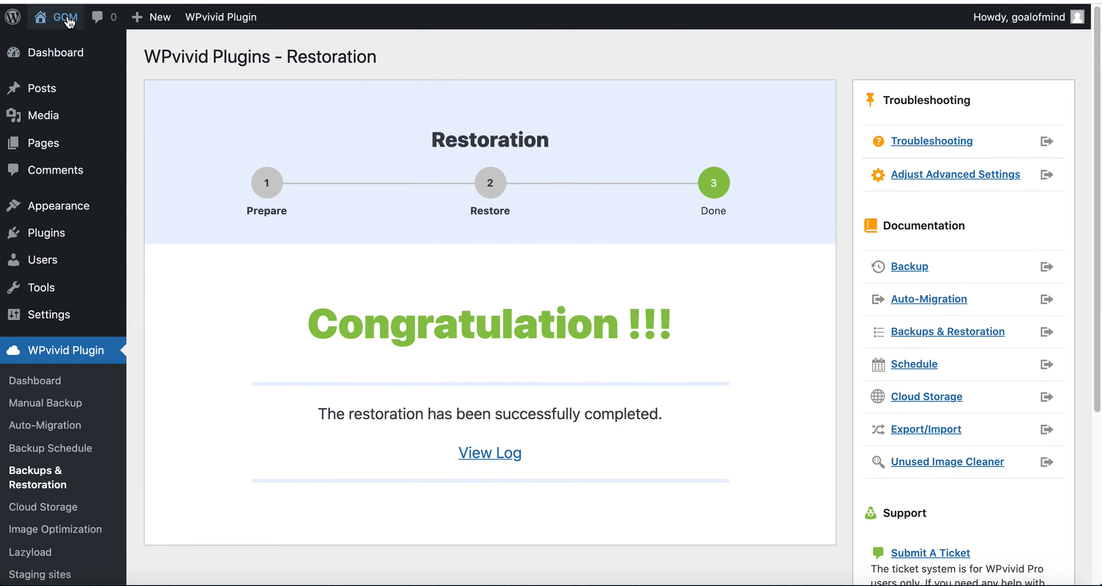
{"action": "mouse_move", "coordinate": [60, 17]}
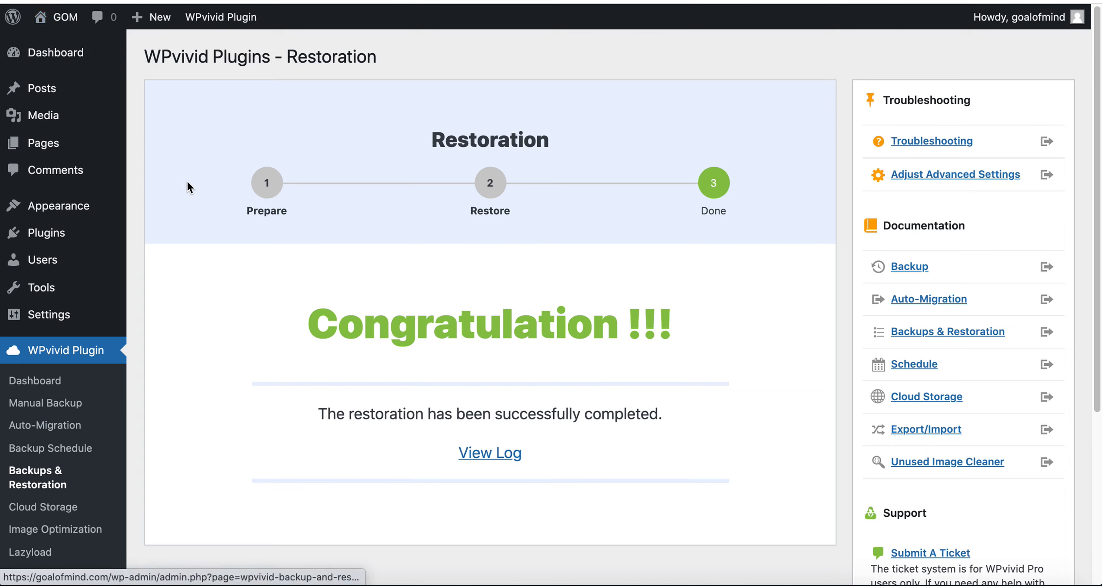
{"action": "left_click", "coordinate": [63, 45]}
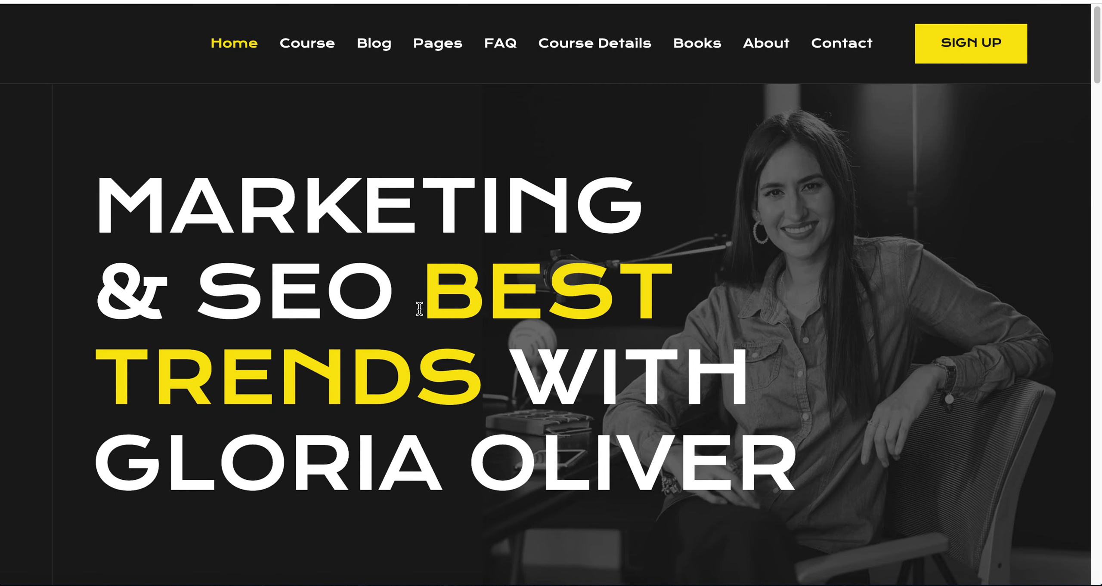
{"action": "scroll", "coordinate": [419, 309], "scroll_direction": "down", "scroll_amount": 15}
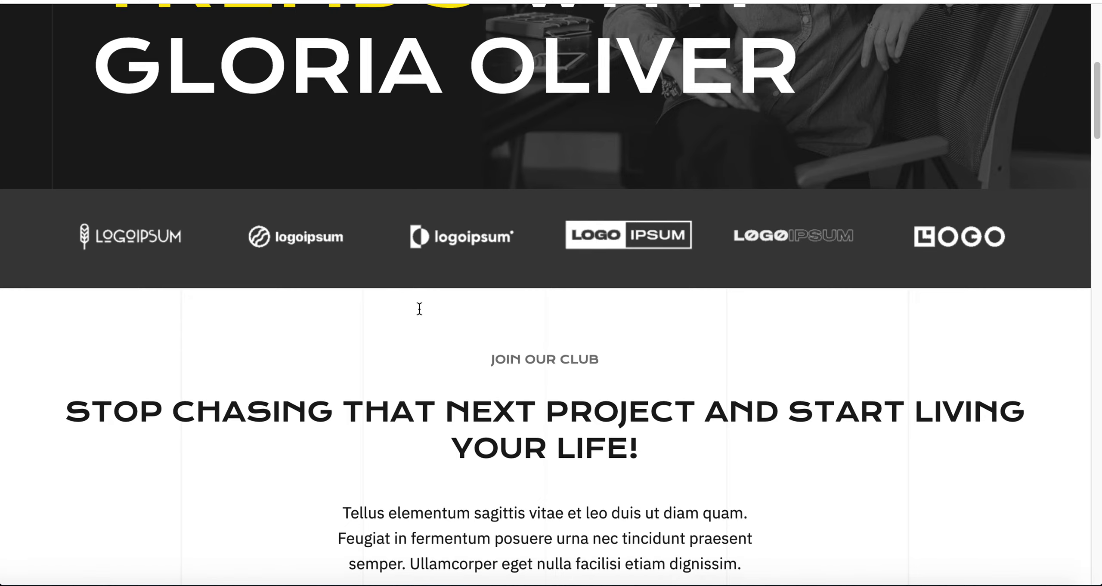
{"action": "scroll", "coordinate": [419, 309], "scroll_direction": "down", "scroll_amount": 20}
{"action": "scroll", "coordinate": [414, 306], "scroll_direction": "up", "scroll_amount": 10}
{"action": "scroll", "coordinate": [396, 291], "scroll_direction": "up", "scroll_amount": 5}
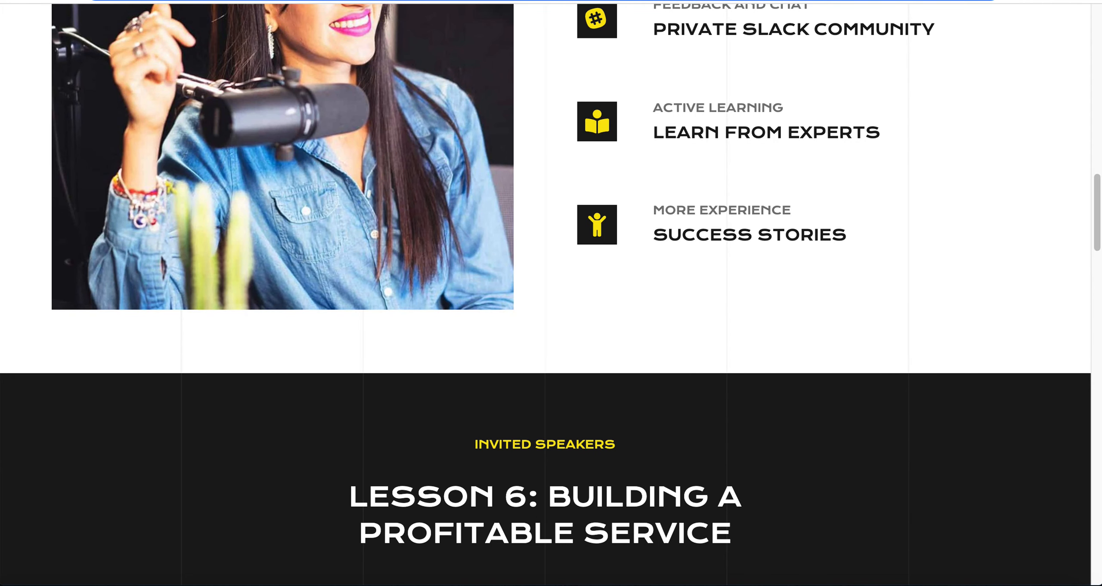
Go to goalofmind.com/wp-admin and log in to the restored site with the account's username and password
{"action": "type", "text": "/wp"}
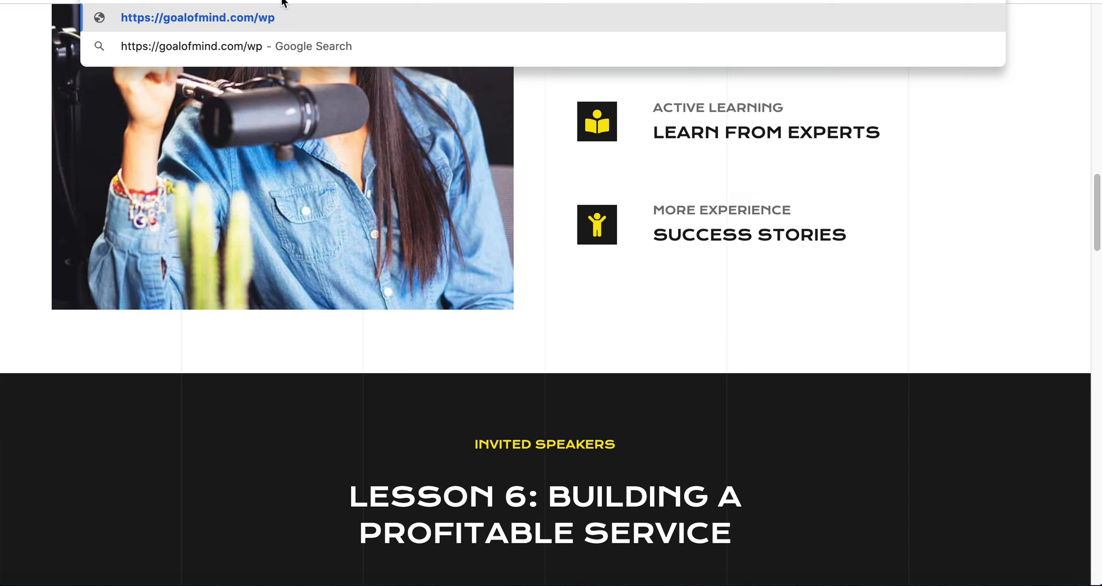
{"action": "type", "text": "-admin"}
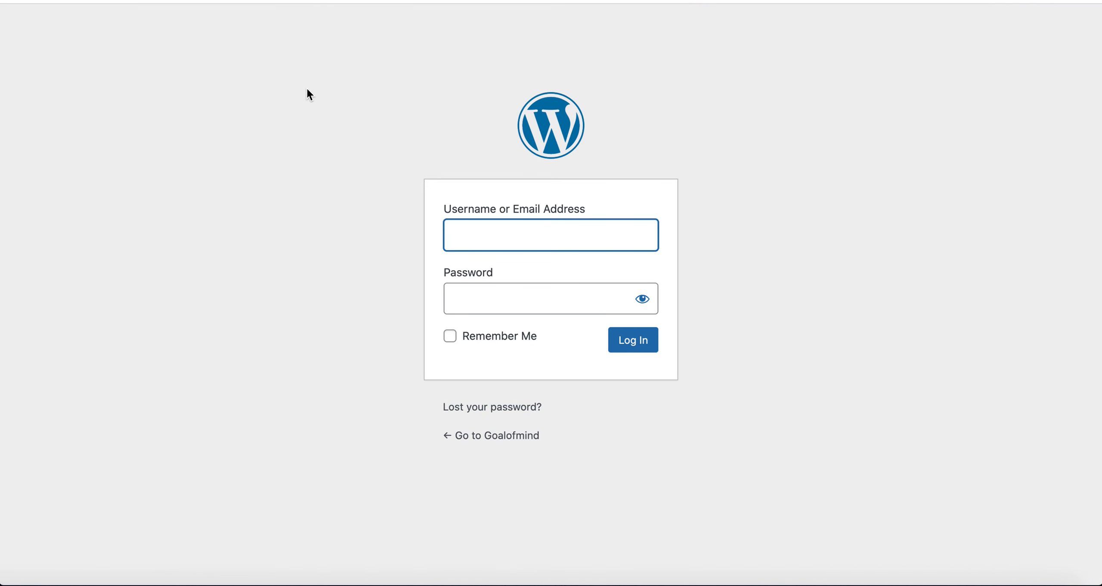
{"action": "type", "text": "goalofmind"}
{"action": "key", "text": "Tab"}
{"action": "type", "text": "•••••••••••••••"}
{"action": "key", "text": "Return"}
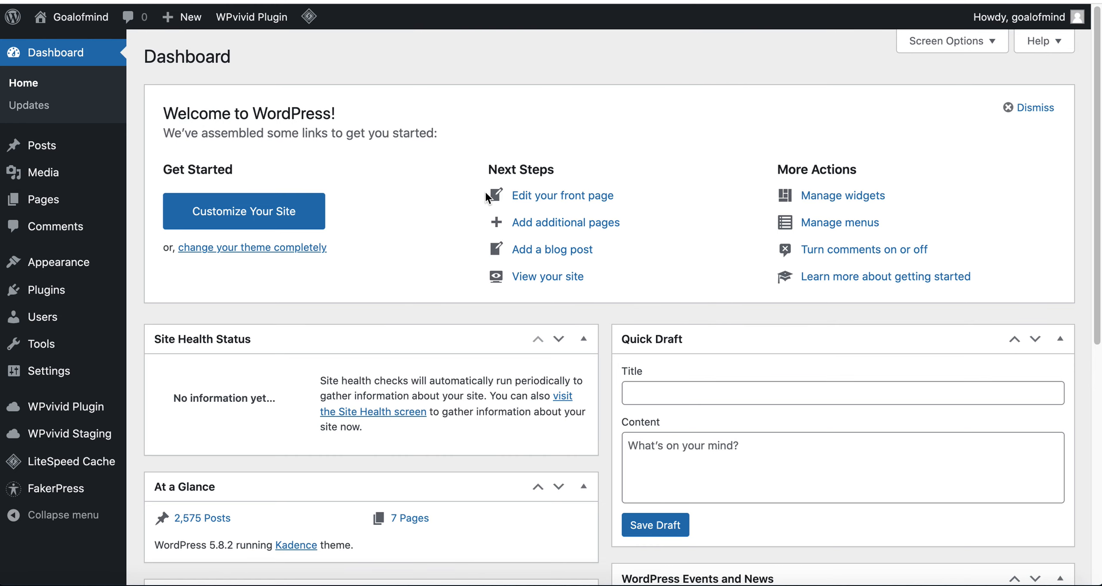
Review the restored dashboard's Site Health Status, At a Glance and Activity sections
{"action": "scroll", "coordinate": [571, 187], "scroll_direction": "down", "scroll_amount": 3}
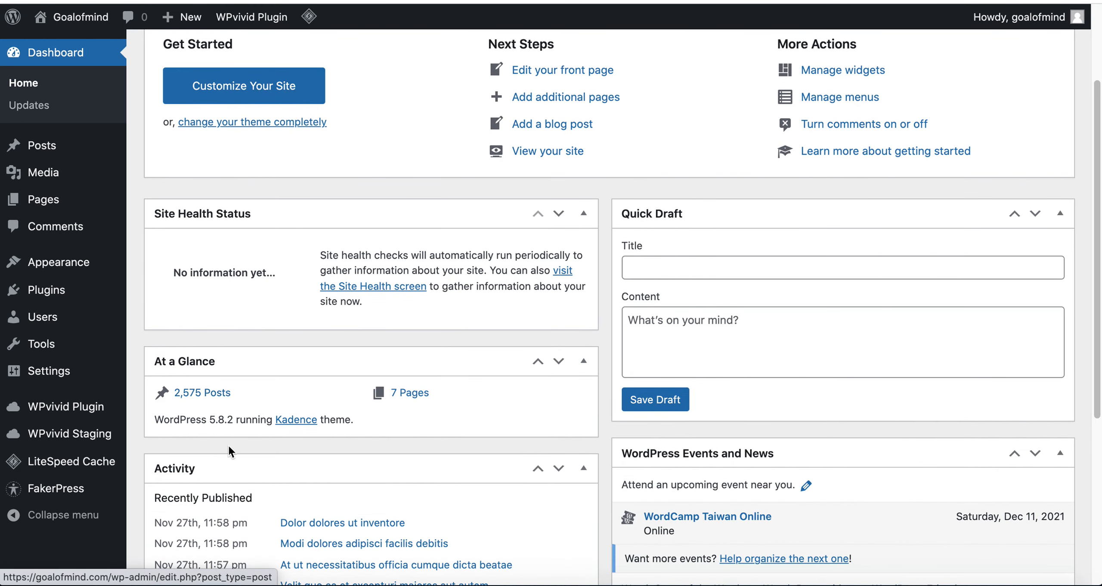
{"action": "scroll", "coordinate": [300, 376], "scroll_direction": "down", "scroll_amount": 3}
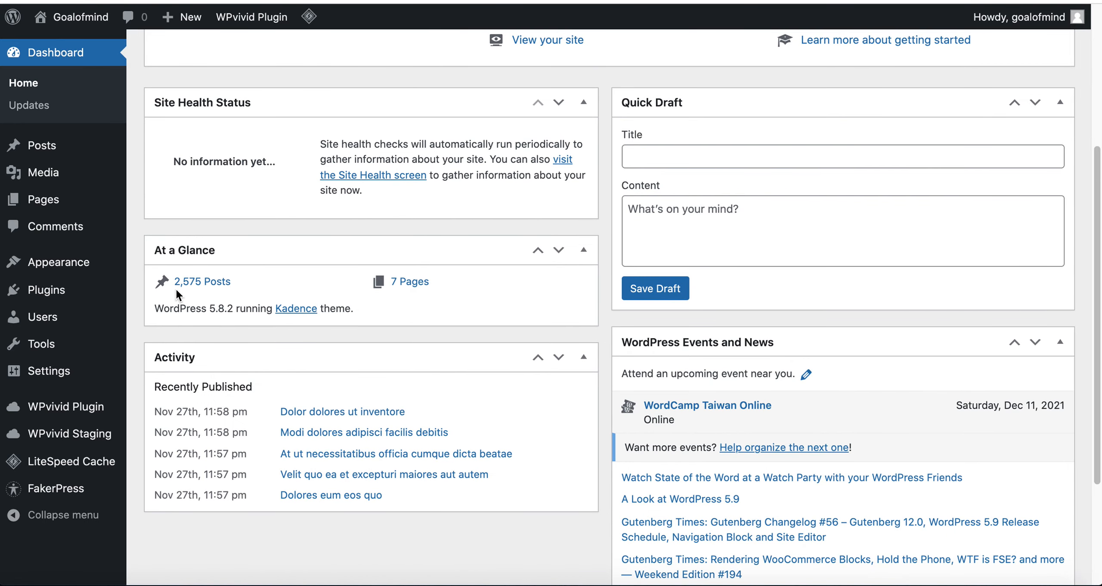
{"action": "scroll", "coordinate": [363, 340], "scroll_direction": "up", "scroll_amount": 5}
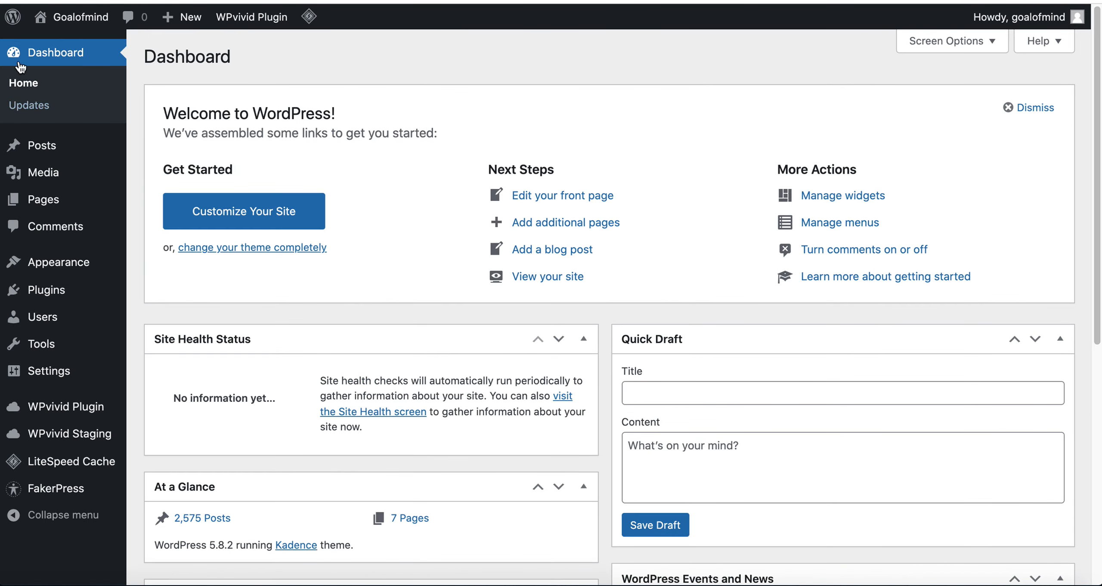
Visit the site's front end while logged in and examine the home page's content below the hero section
{"action": "mouse_move", "coordinate": [73, 17]}
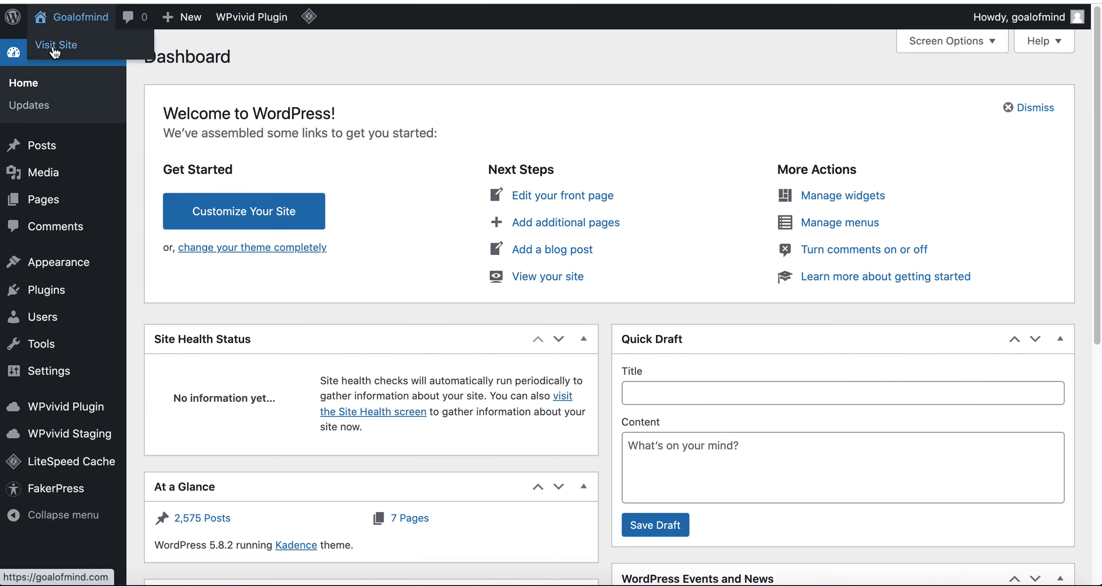
{"action": "left_click", "coordinate": [55, 48]}
{"action": "scroll", "coordinate": [245, 287], "scroll_direction": "down", "scroll_amount": 1}
{"action": "scroll", "coordinate": [244, 287], "scroll_direction": "down", "scroll_amount": 10}
{"action": "scroll", "coordinate": [245, 287], "scroll_direction": "down", "scroll_amount": 5}
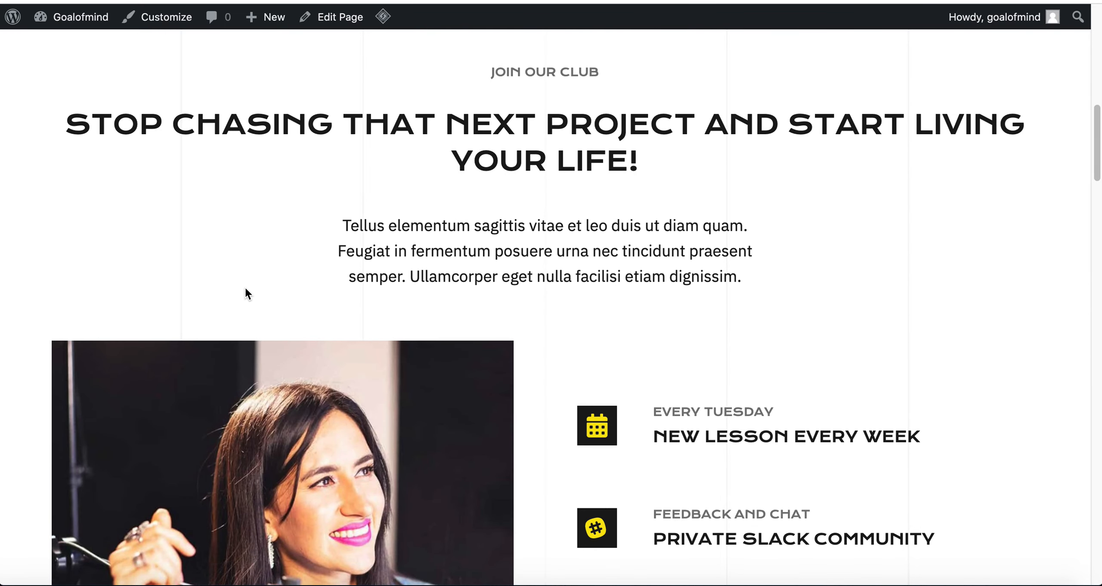
{"action": "scroll", "coordinate": [245, 289], "scroll_direction": "down", "scroll_amount": 10}
{"action": "scroll", "coordinate": [245, 288], "scroll_direction": "up", "scroll_amount": 10}
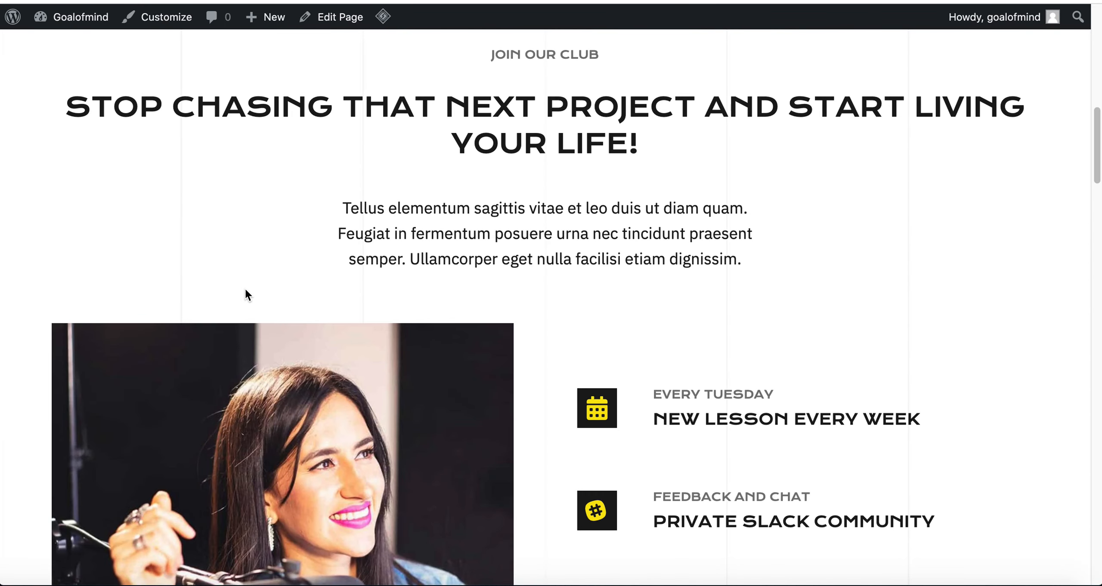
{"action": "scroll", "coordinate": [245, 295], "scroll_direction": "up", "scroll_amount": 5}
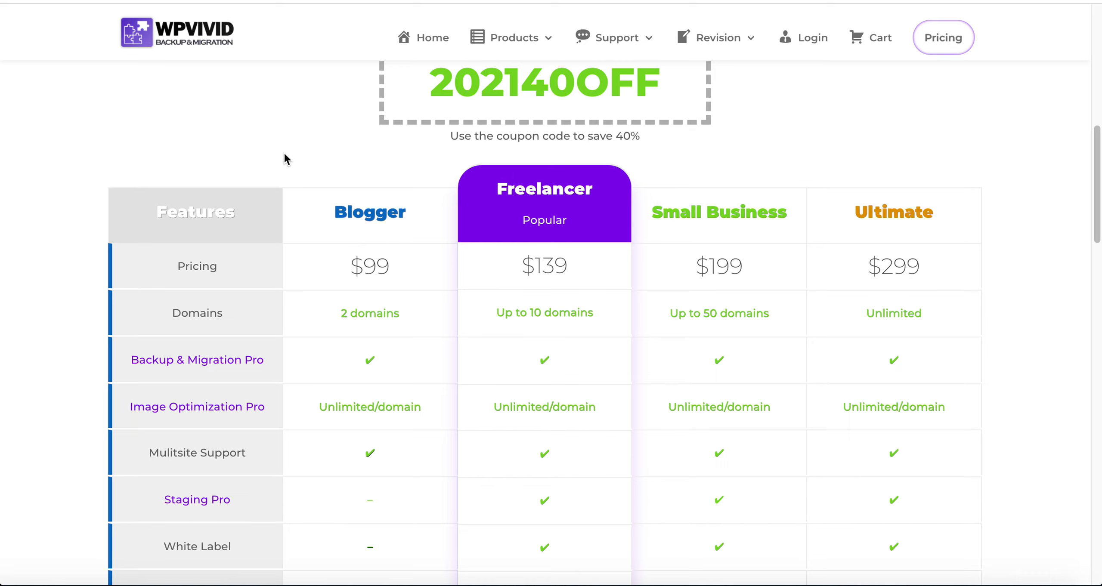
Switch to the WPvivid website's pricing page and compare the plans' prices, domain limits and features from Blogger to Ultimate
{"action": "scroll", "coordinate": [284, 154], "scroll_direction": "up", "scroll_amount": 4}
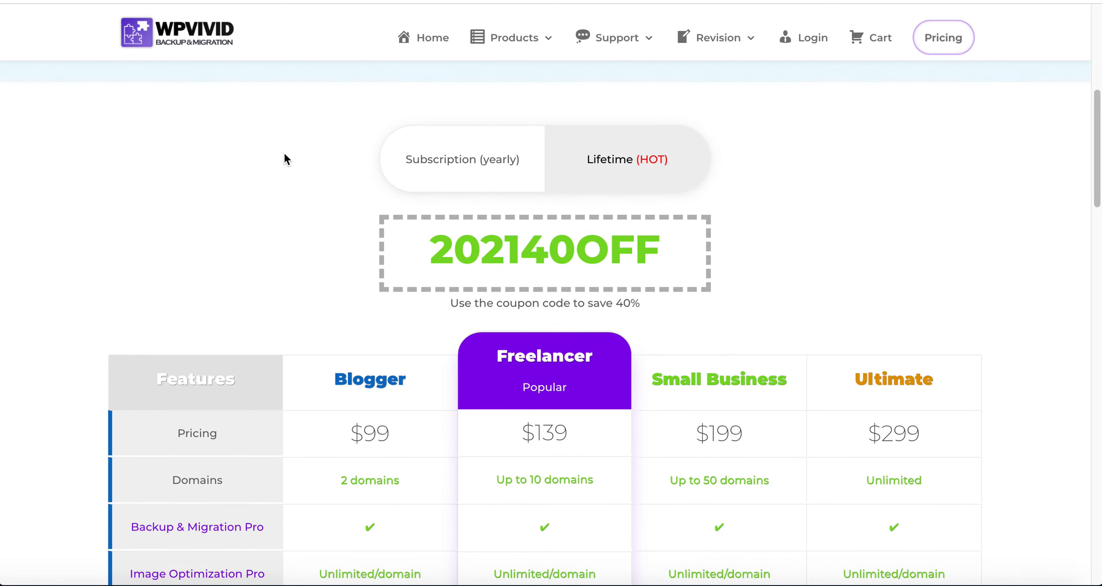
{"action": "scroll", "coordinate": [237, 204], "scroll_direction": "down", "scroll_amount": 3}
{"action": "scroll", "coordinate": [237, 205], "scroll_direction": "up", "scroll_amount": 3}
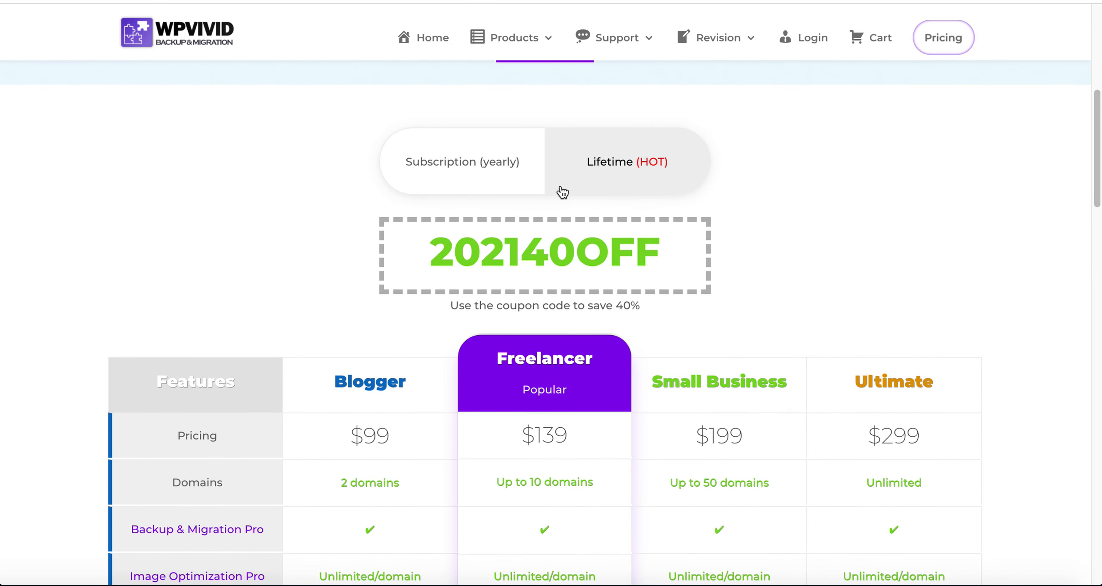
{"action": "scroll", "coordinate": [243, 275], "scroll_direction": "down", "scroll_amount": 2}
{"action": "scroll", "coordinate": [243, 273], "scroll_direction": "down", "scroll_amount": 6}
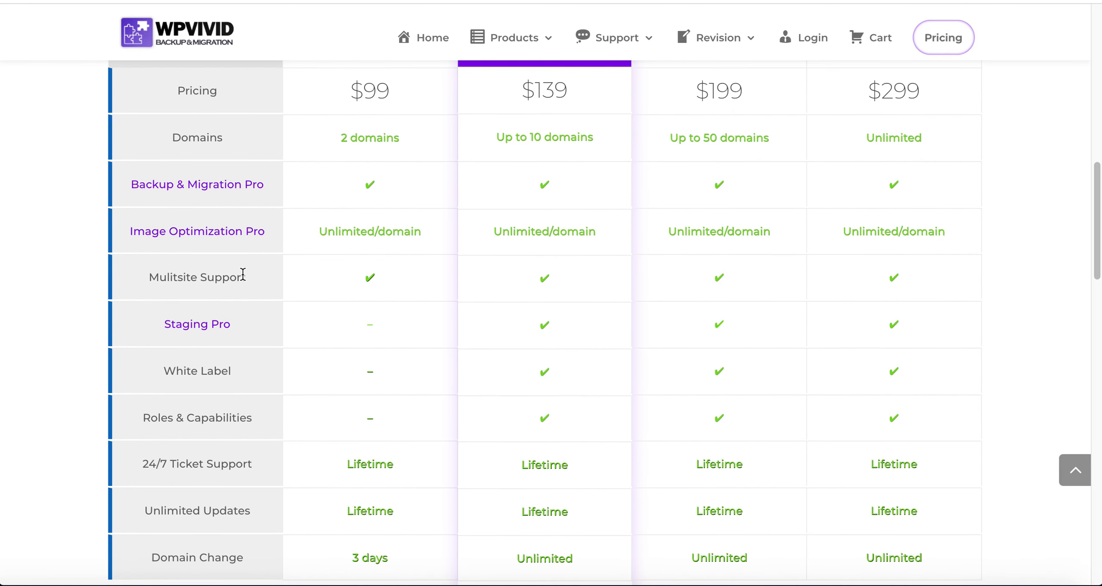
{"action": "scroll", "coordinate": [242, 273], "scroll_direction": "down", "scroll_amount": 2}
{"action": "scroll", "coordinate": [243, 273], "scroll_direction": "up", "scroll_amount": 6}
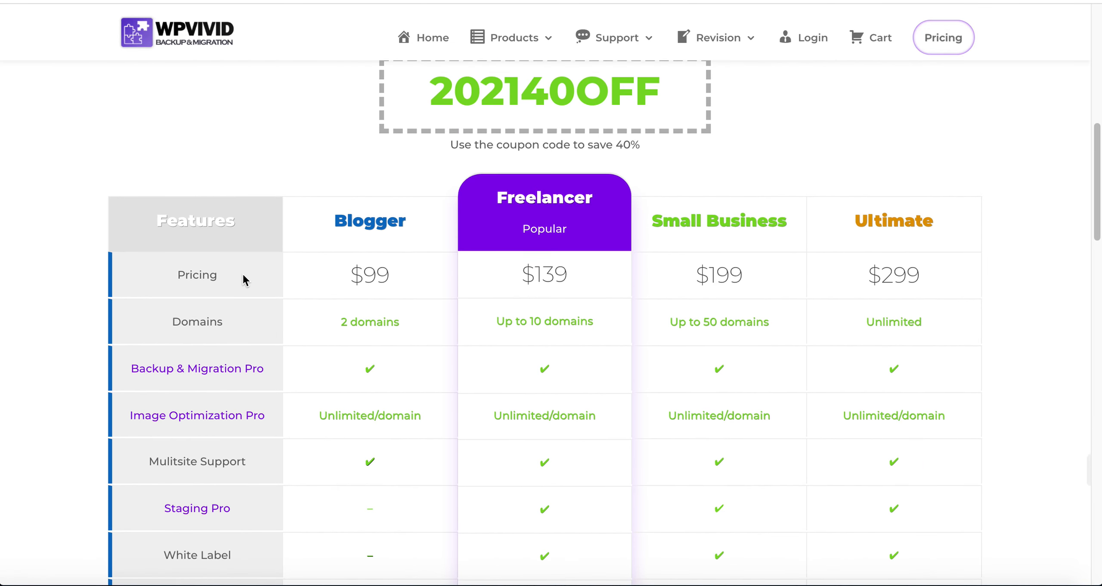
{"action": "scroll", "coordinate": [243, 273], "scroll_direction": "down", "scroll_amount": 3}
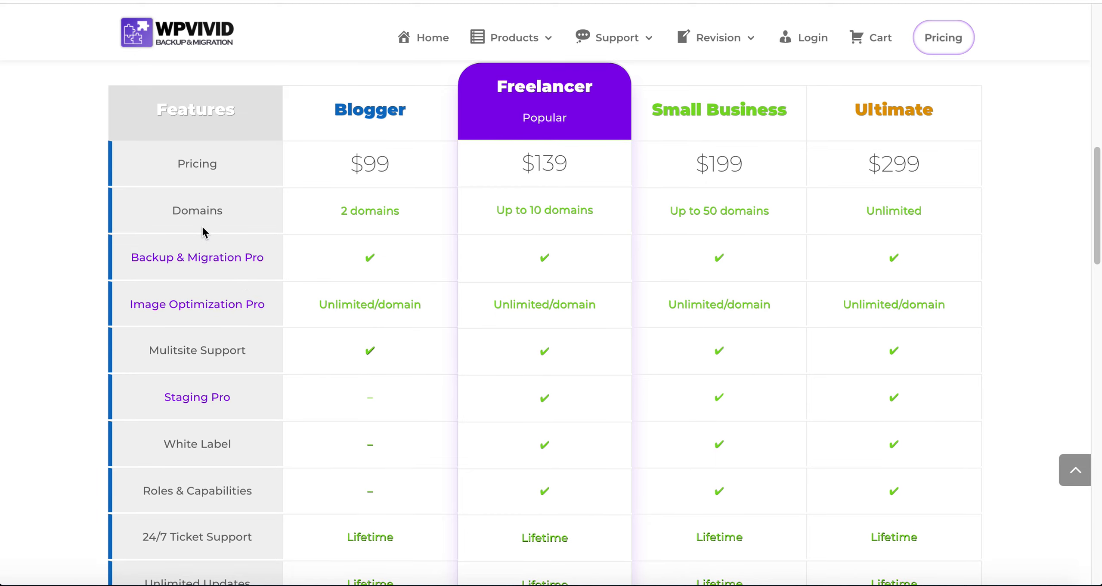
{"action": "scroll", "coordinate": [202, 226], "scroll_direction": "up", "scroll_amount": 1}
{"action": "scroll", "coordinate": [202, 228], "scroll_direction": "up", "scroll_amount": 1}
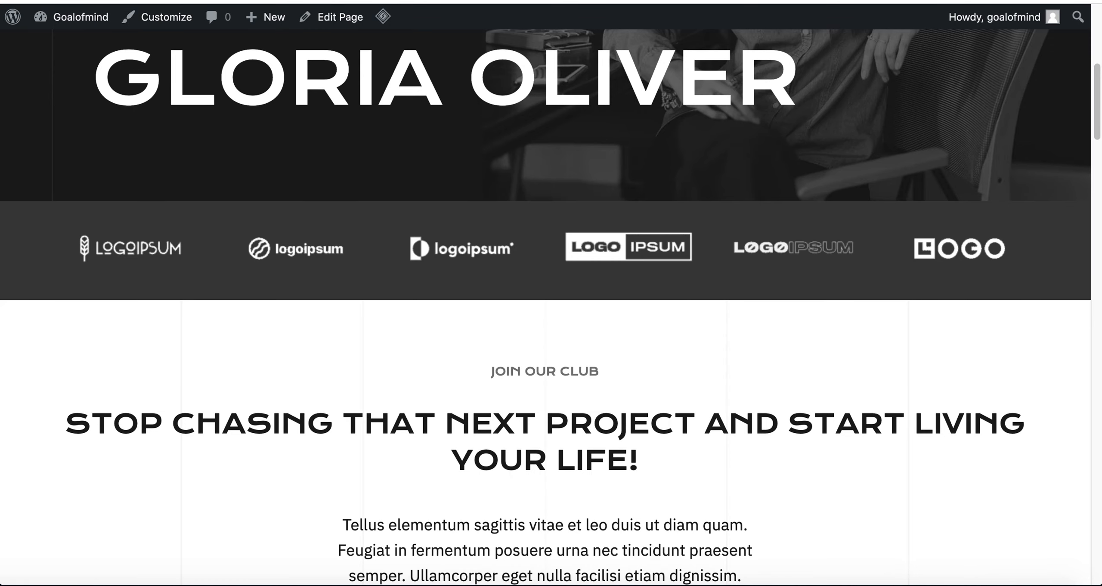
Return to the restored Goalofmind home page and examine its navigation header and hero section
{"action": "scroll", "coordinate": [564, 409], "scroll_direction": "up", "scroll_amount": 10}
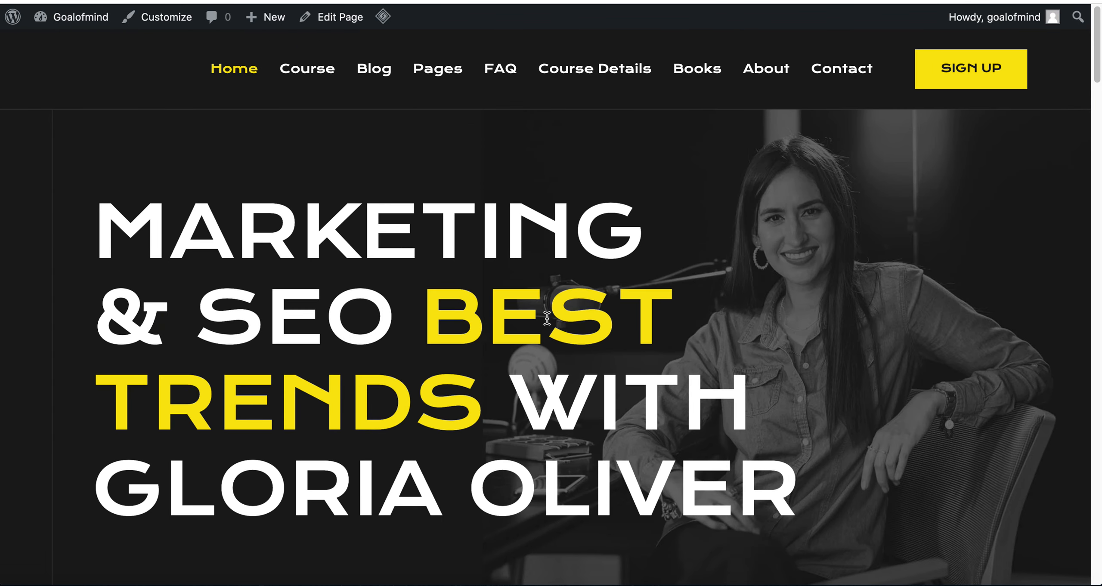
{"action": "scroll", "coordinate": [511, 345], "scroll_direction": "down", "scroll_amount": 1}
{"action": "scroll", "coordinate": [511, 345], "scroll_direction": "down", "scroll_amount": 1}
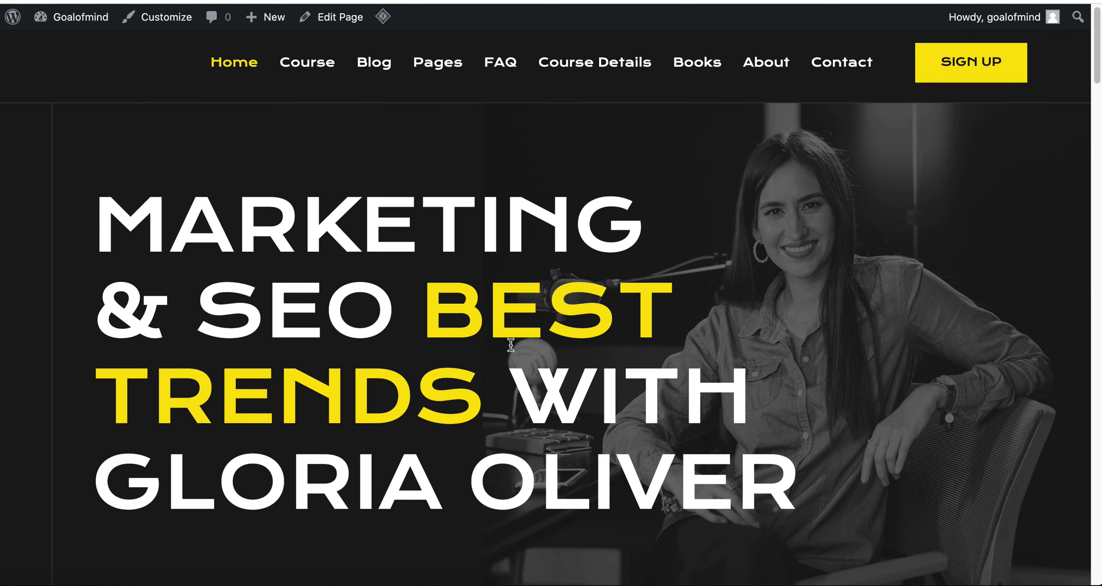
{"action": "scroll", "coordinate": [511, 345], "scroll_direction": "down", "scroll_amount": 1}
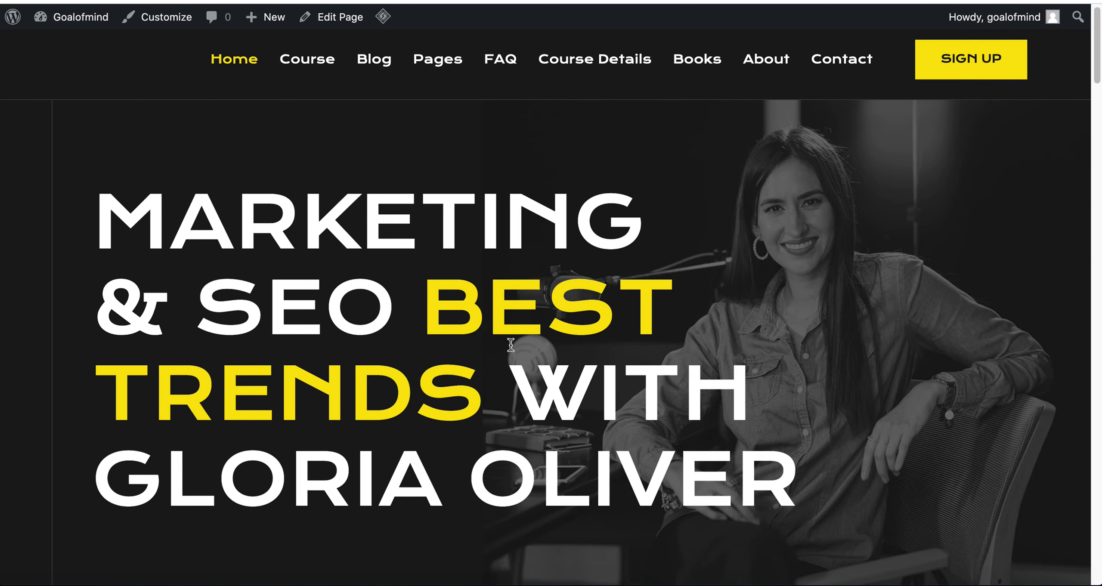